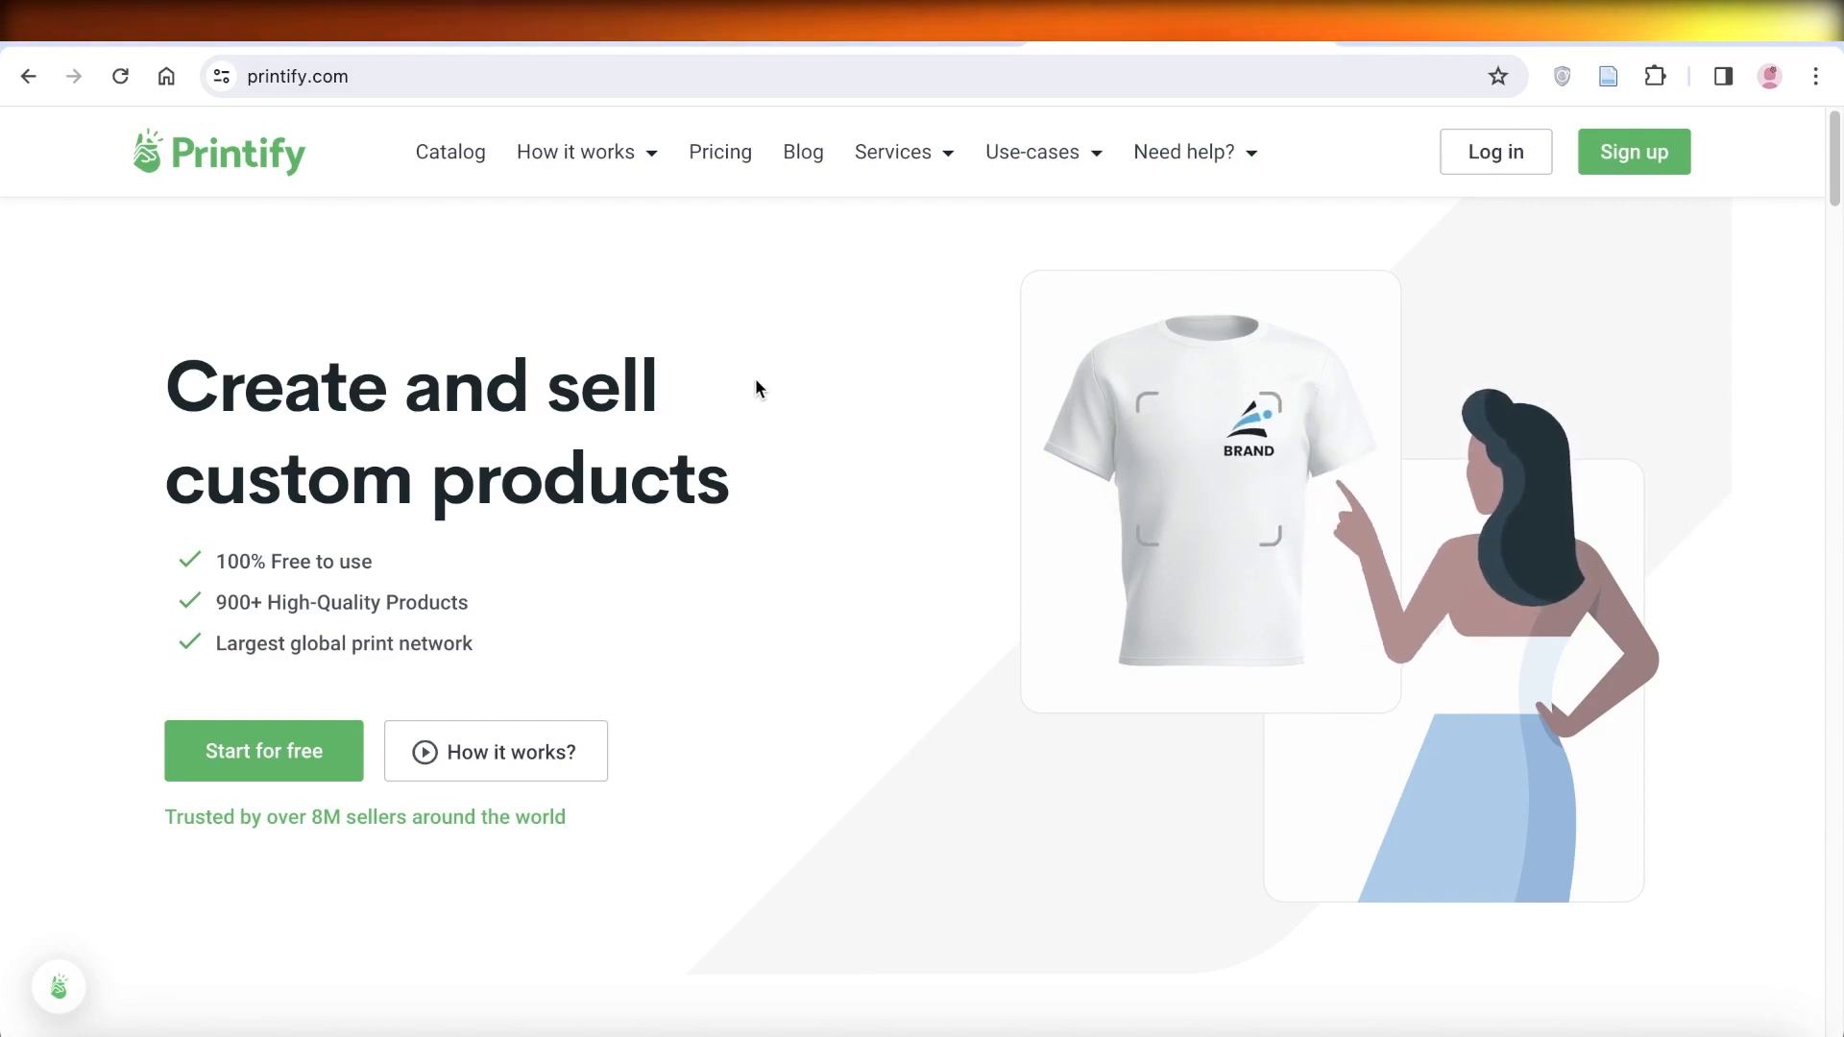
- Switch to the Shopify admin and open the Shopify App Store from the store's apps and sales channels settings
click(881, 24)
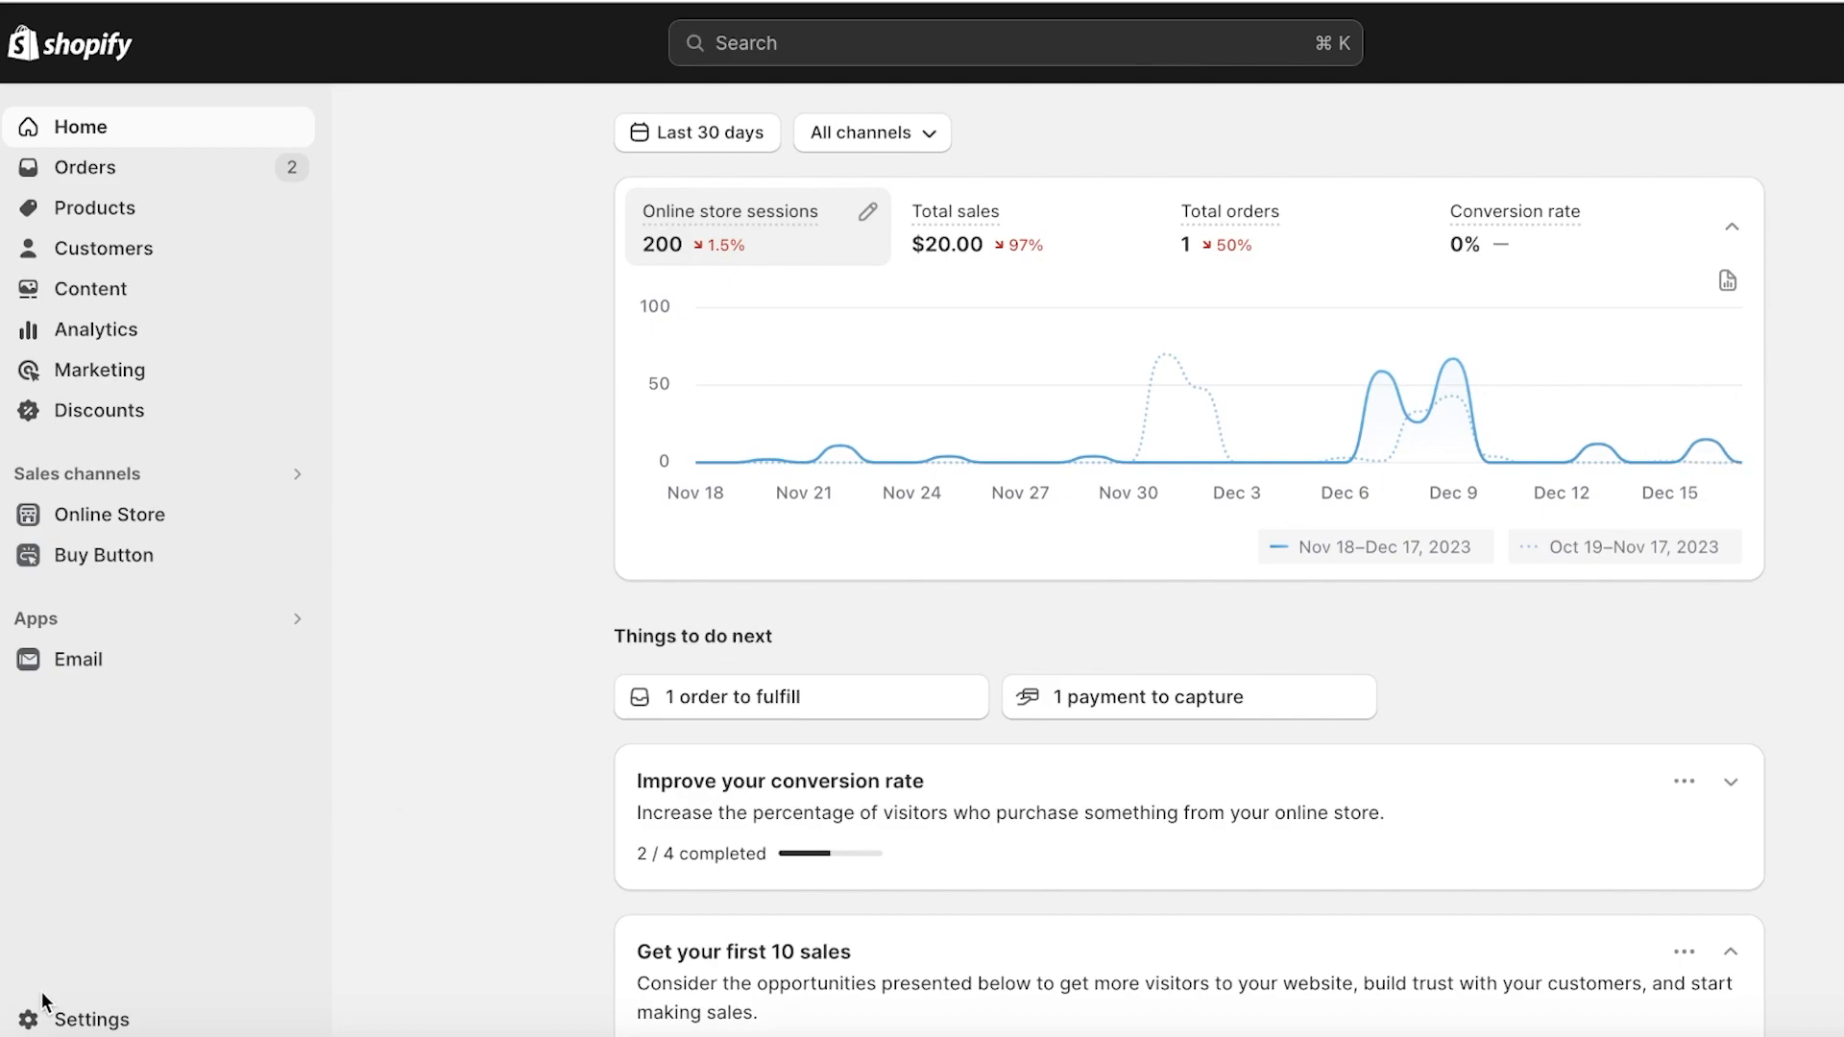
click(55, 1019)
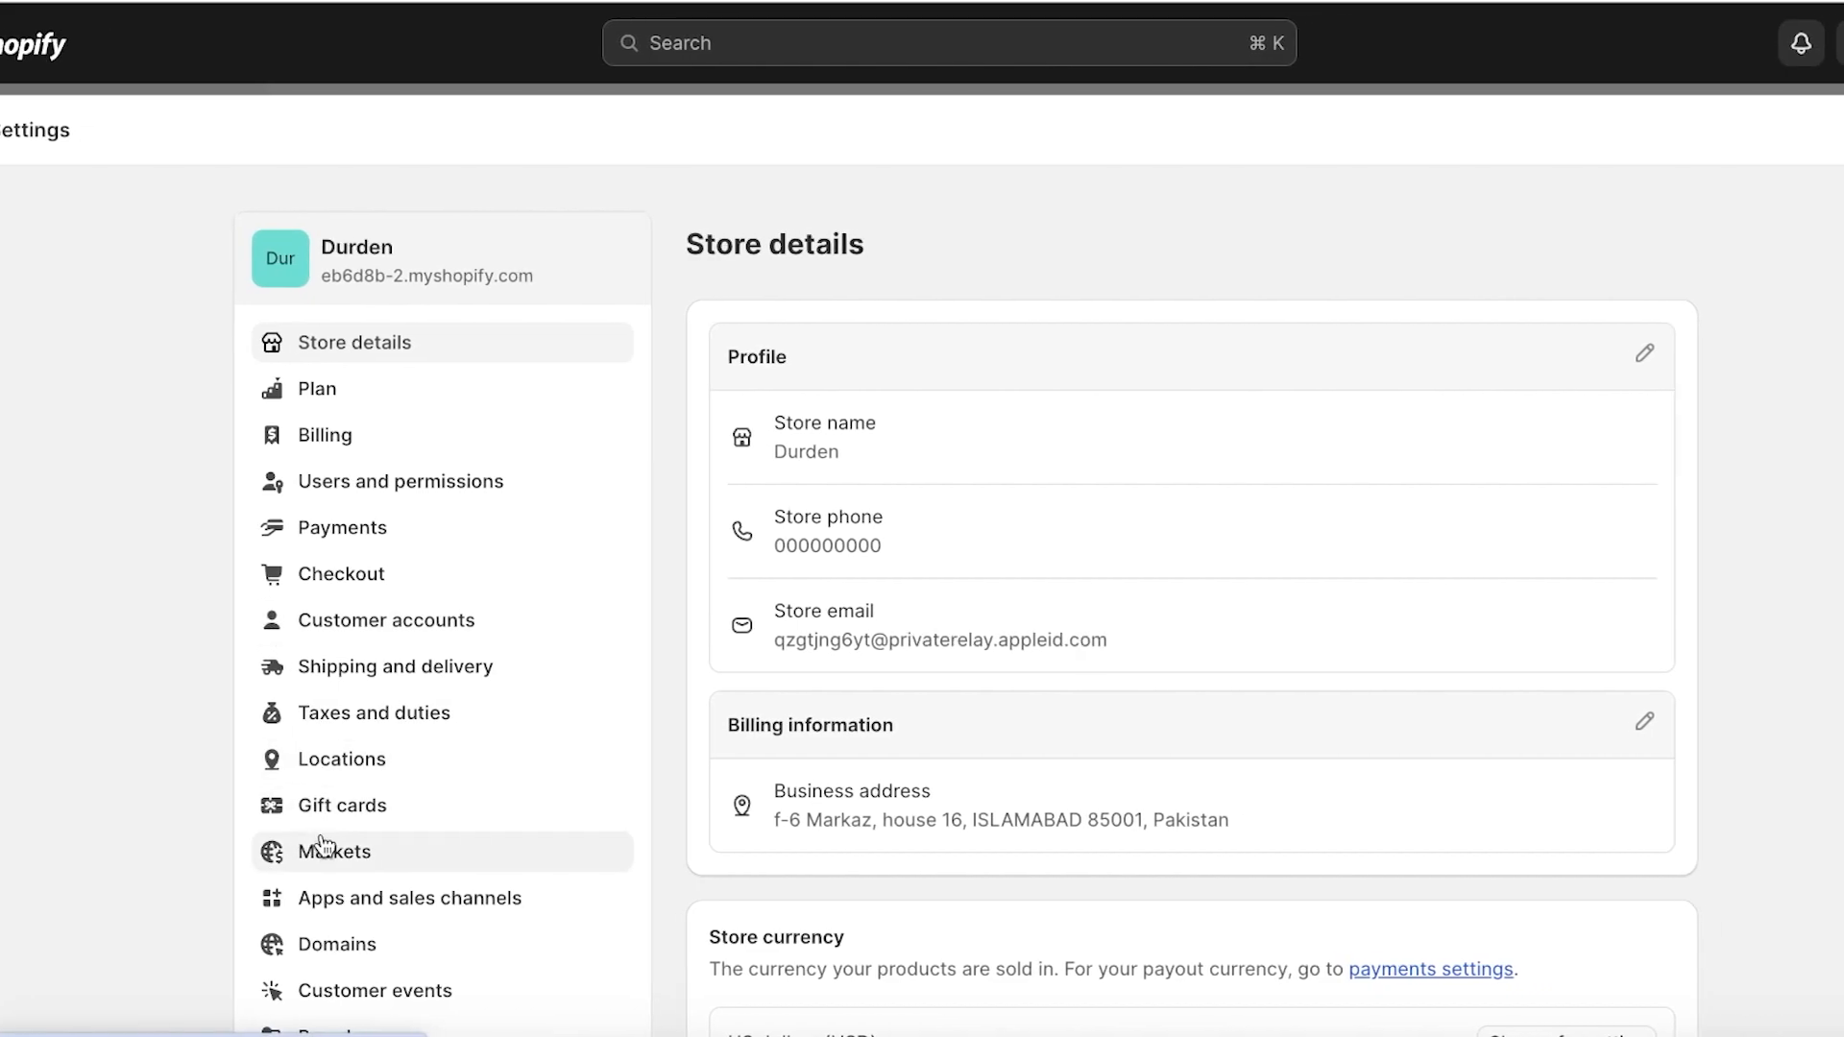
click(324, 918)
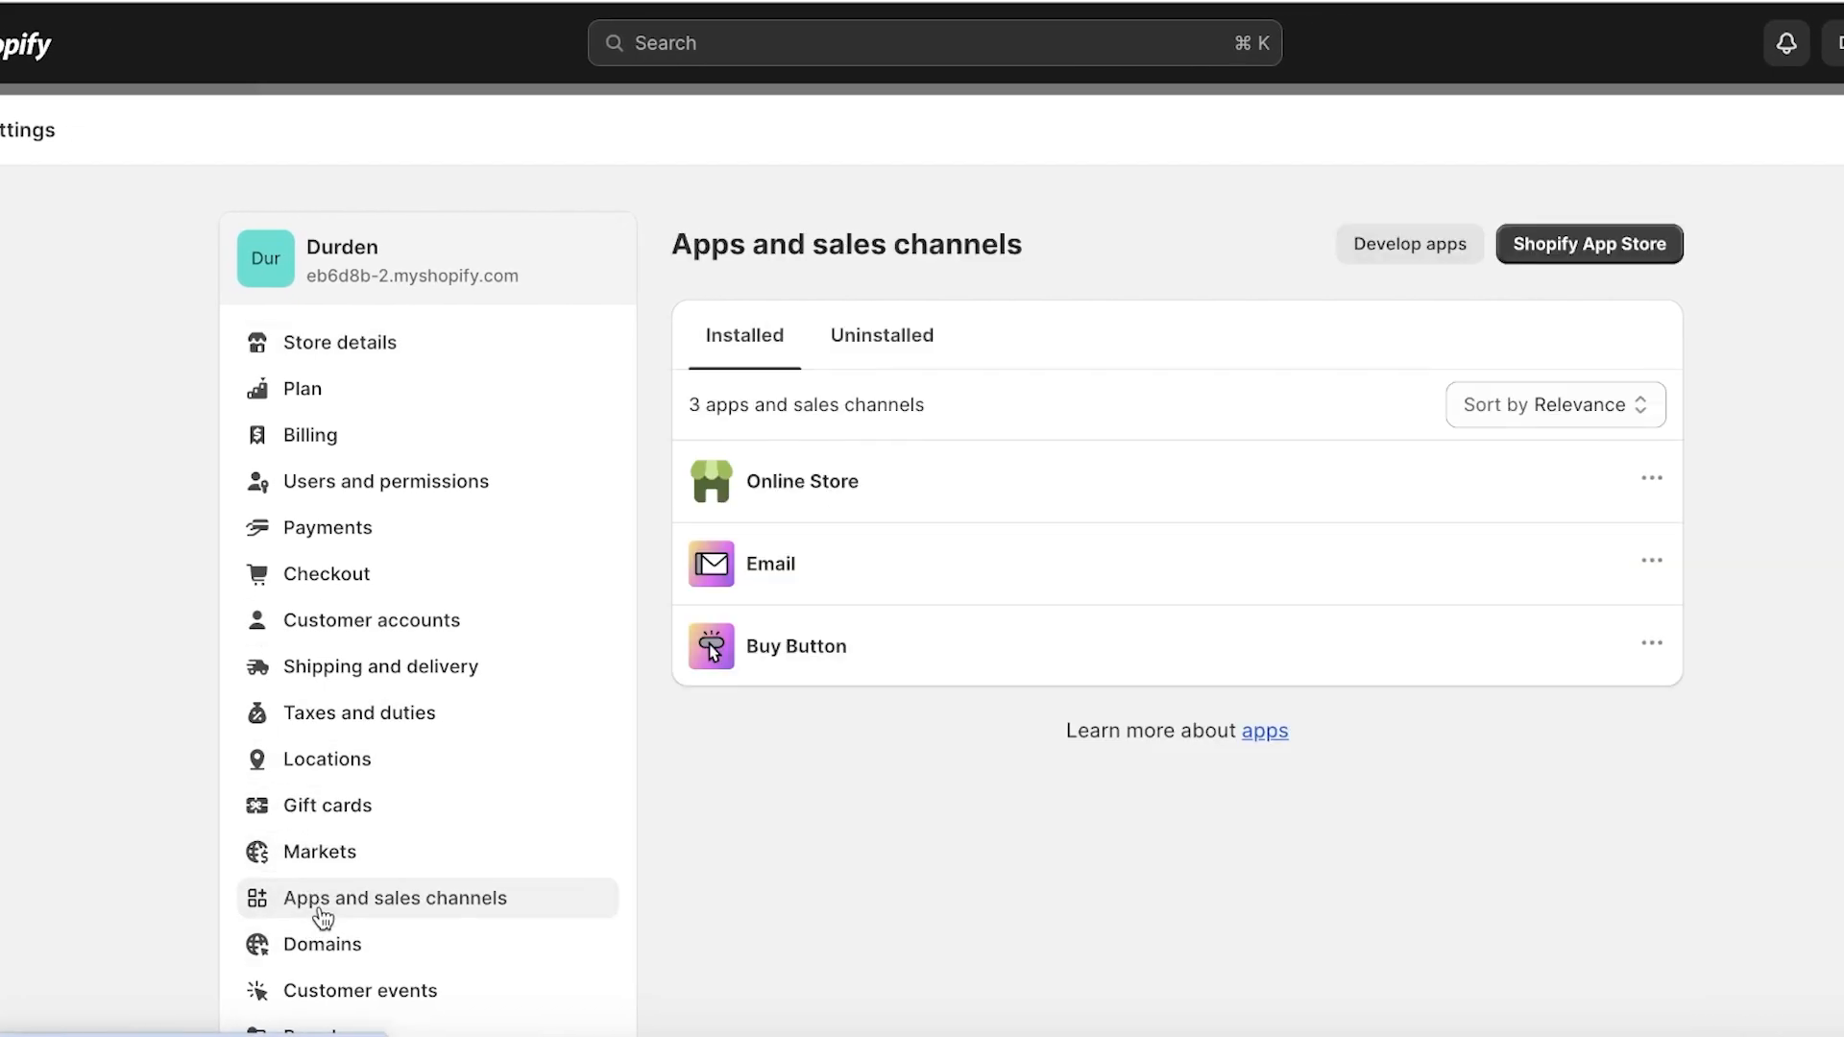
click(1620, 252)
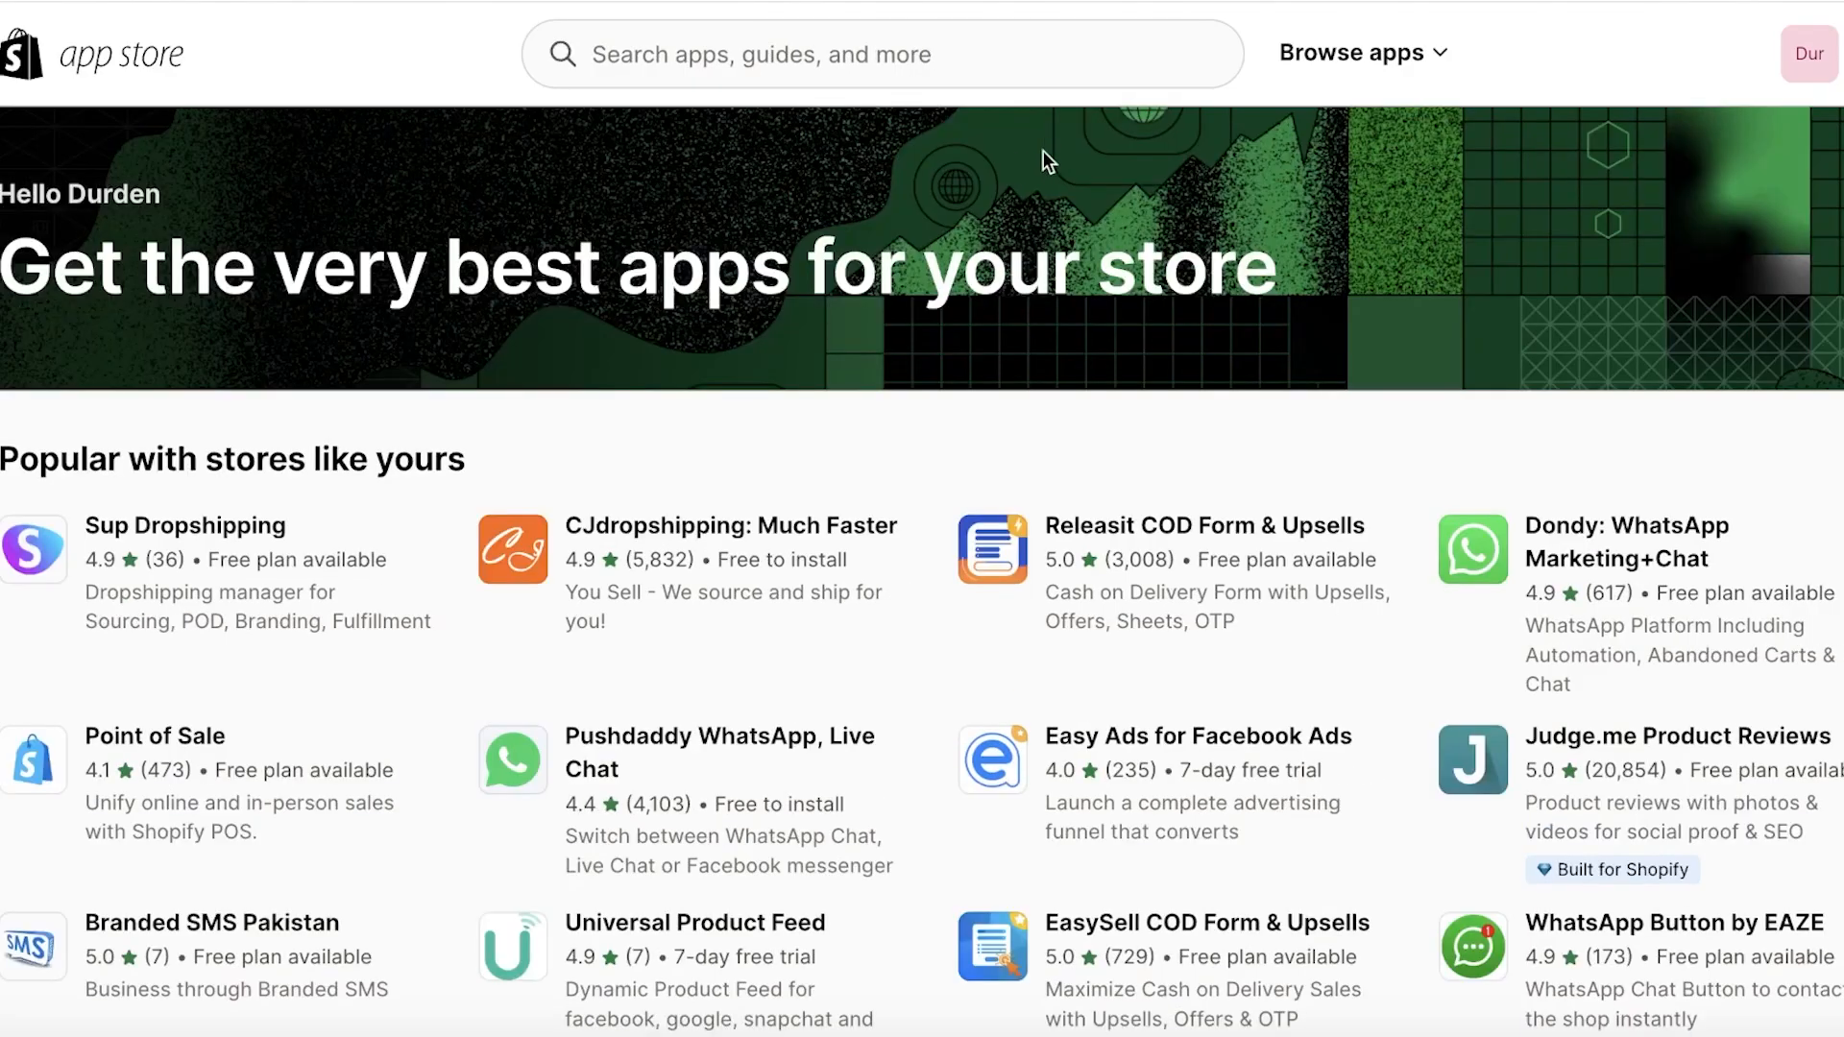
- Search the app store for printify and open the Printify: Print on Demand listing
click(1008, 46)
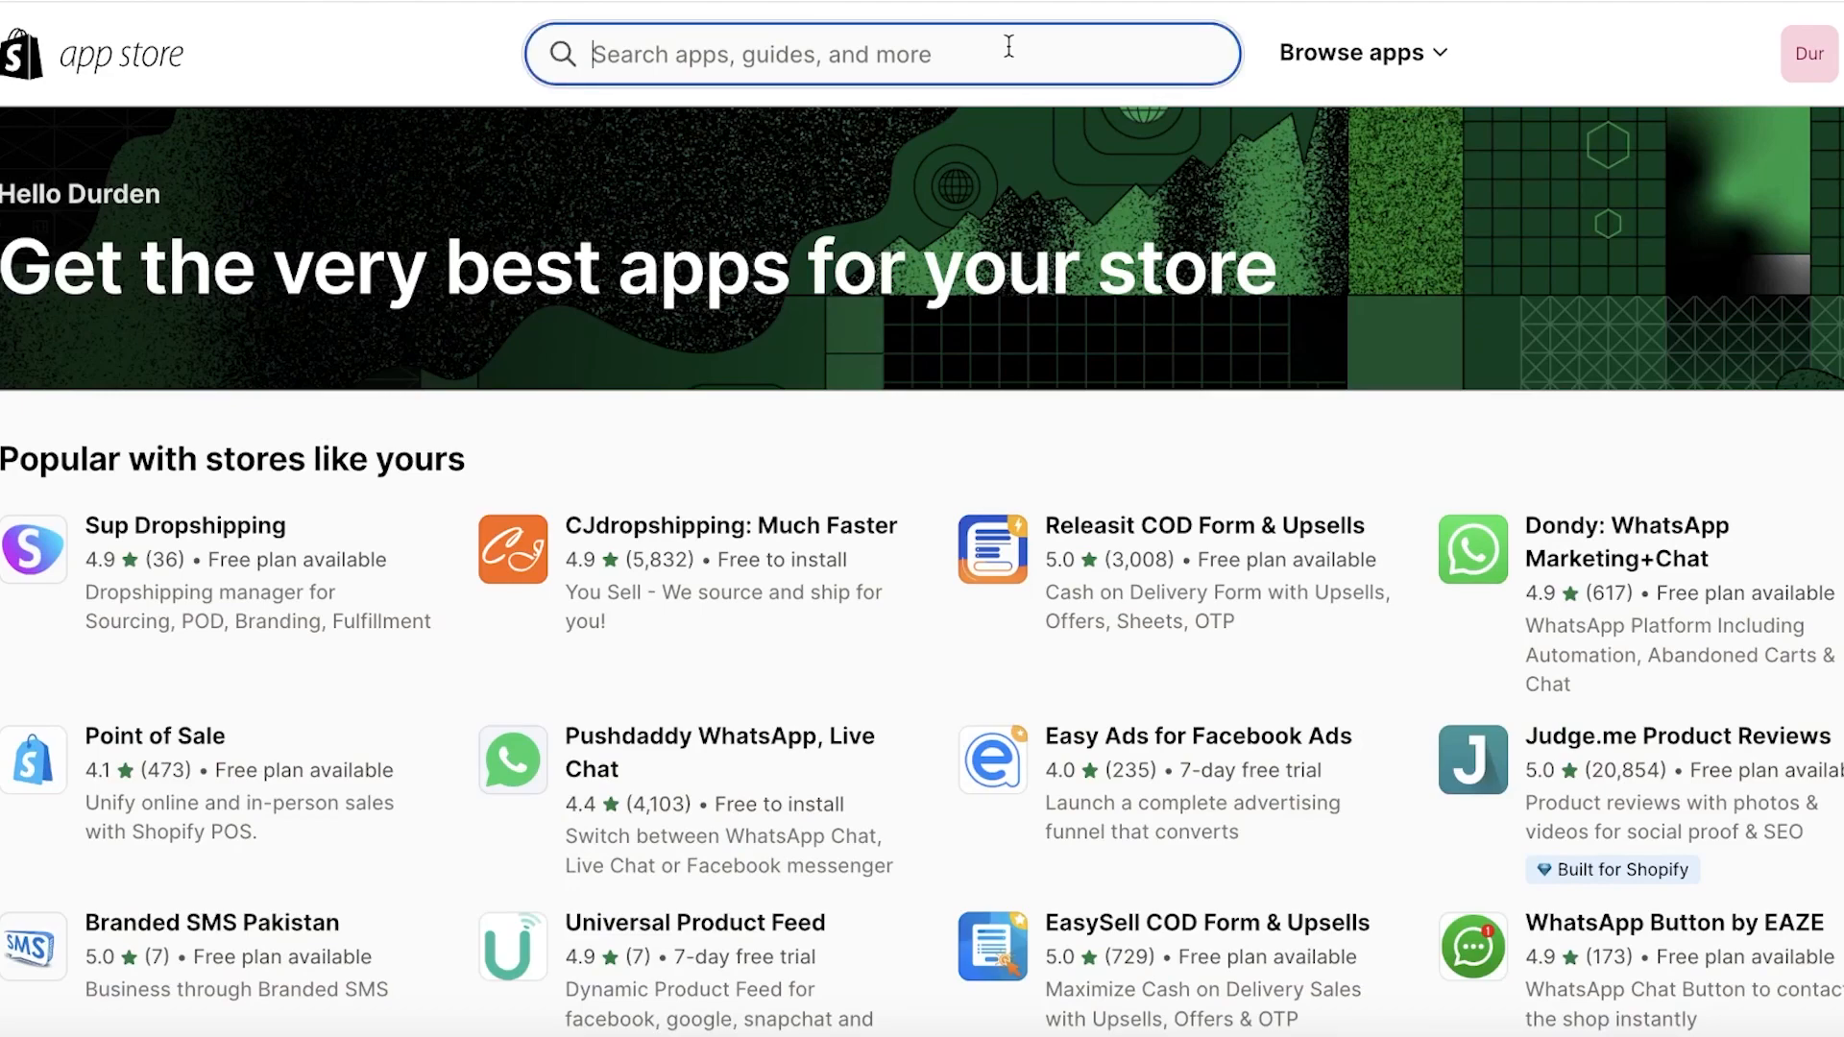
text(print)
click(889, 130)
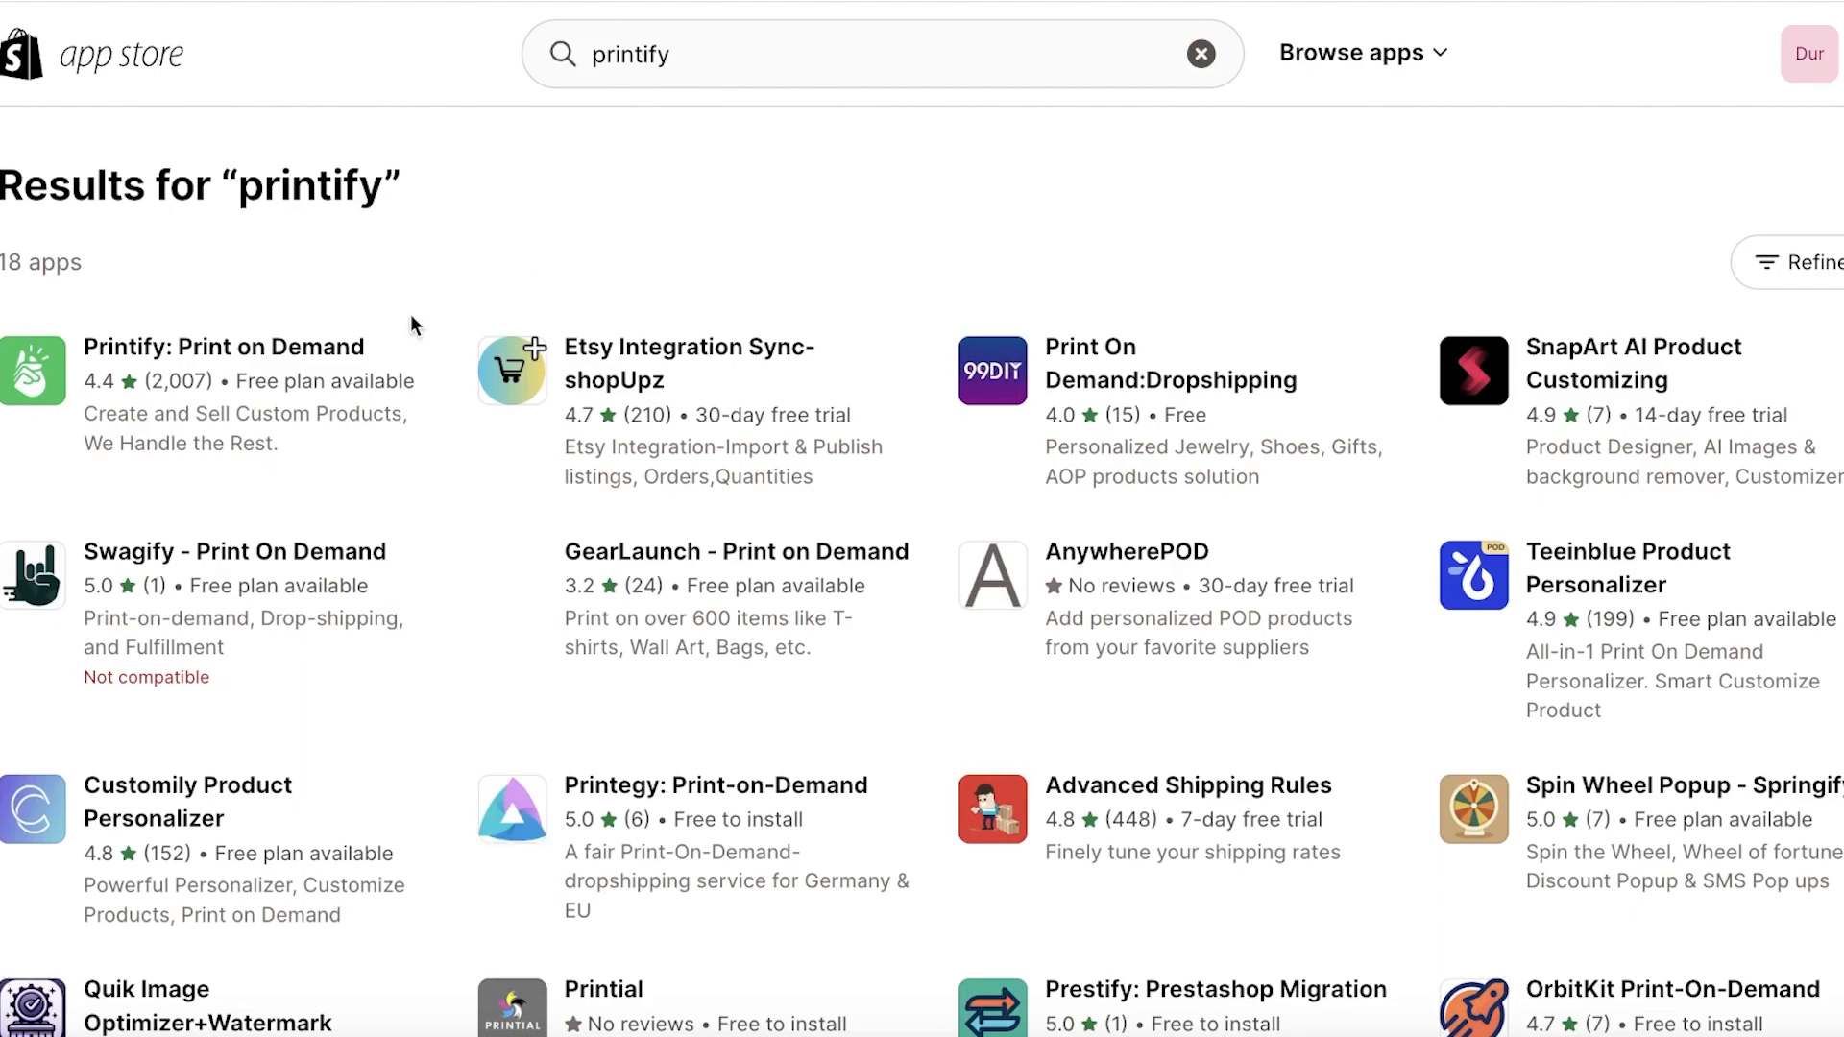
click(8, 360)
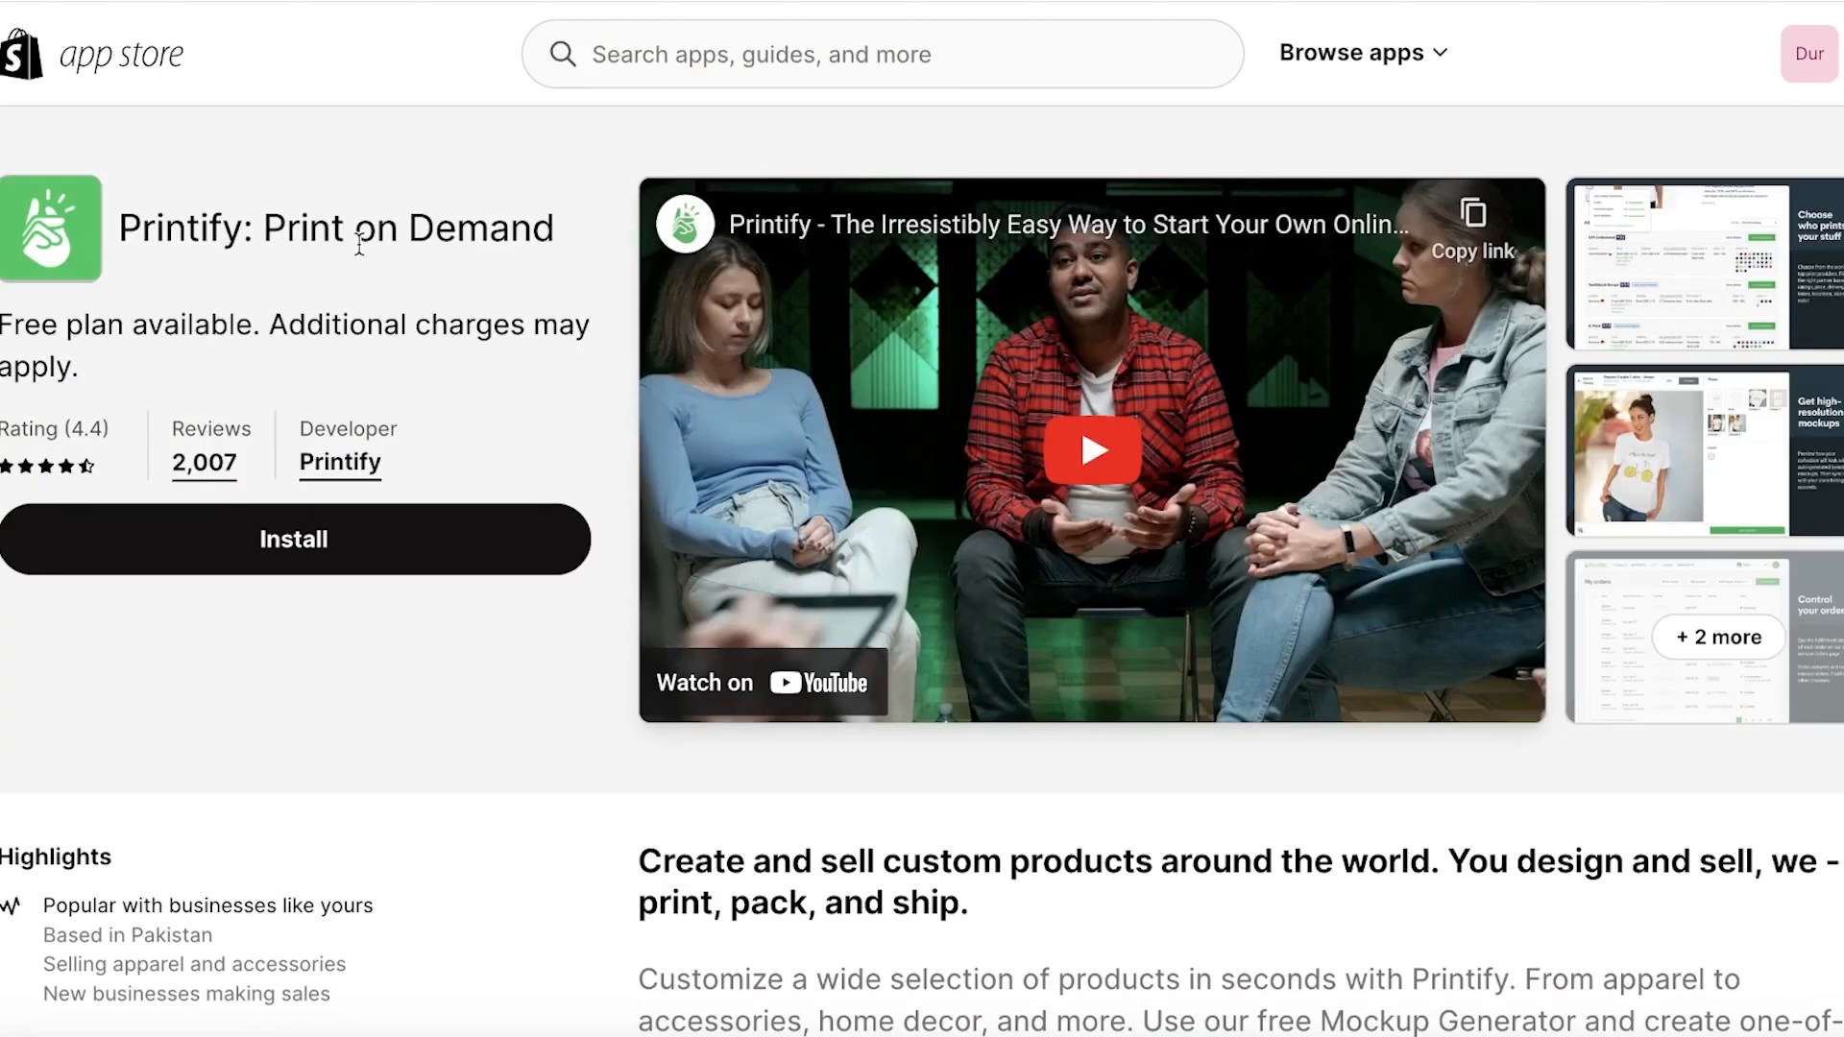
- Install the Printify: Print on Demand app on the Shopify store and pin it to the admin navigation
click(363, 465)
scroll(377, 568, down, 1)
scroll(378, 569, up, 1)
click(371, 546)
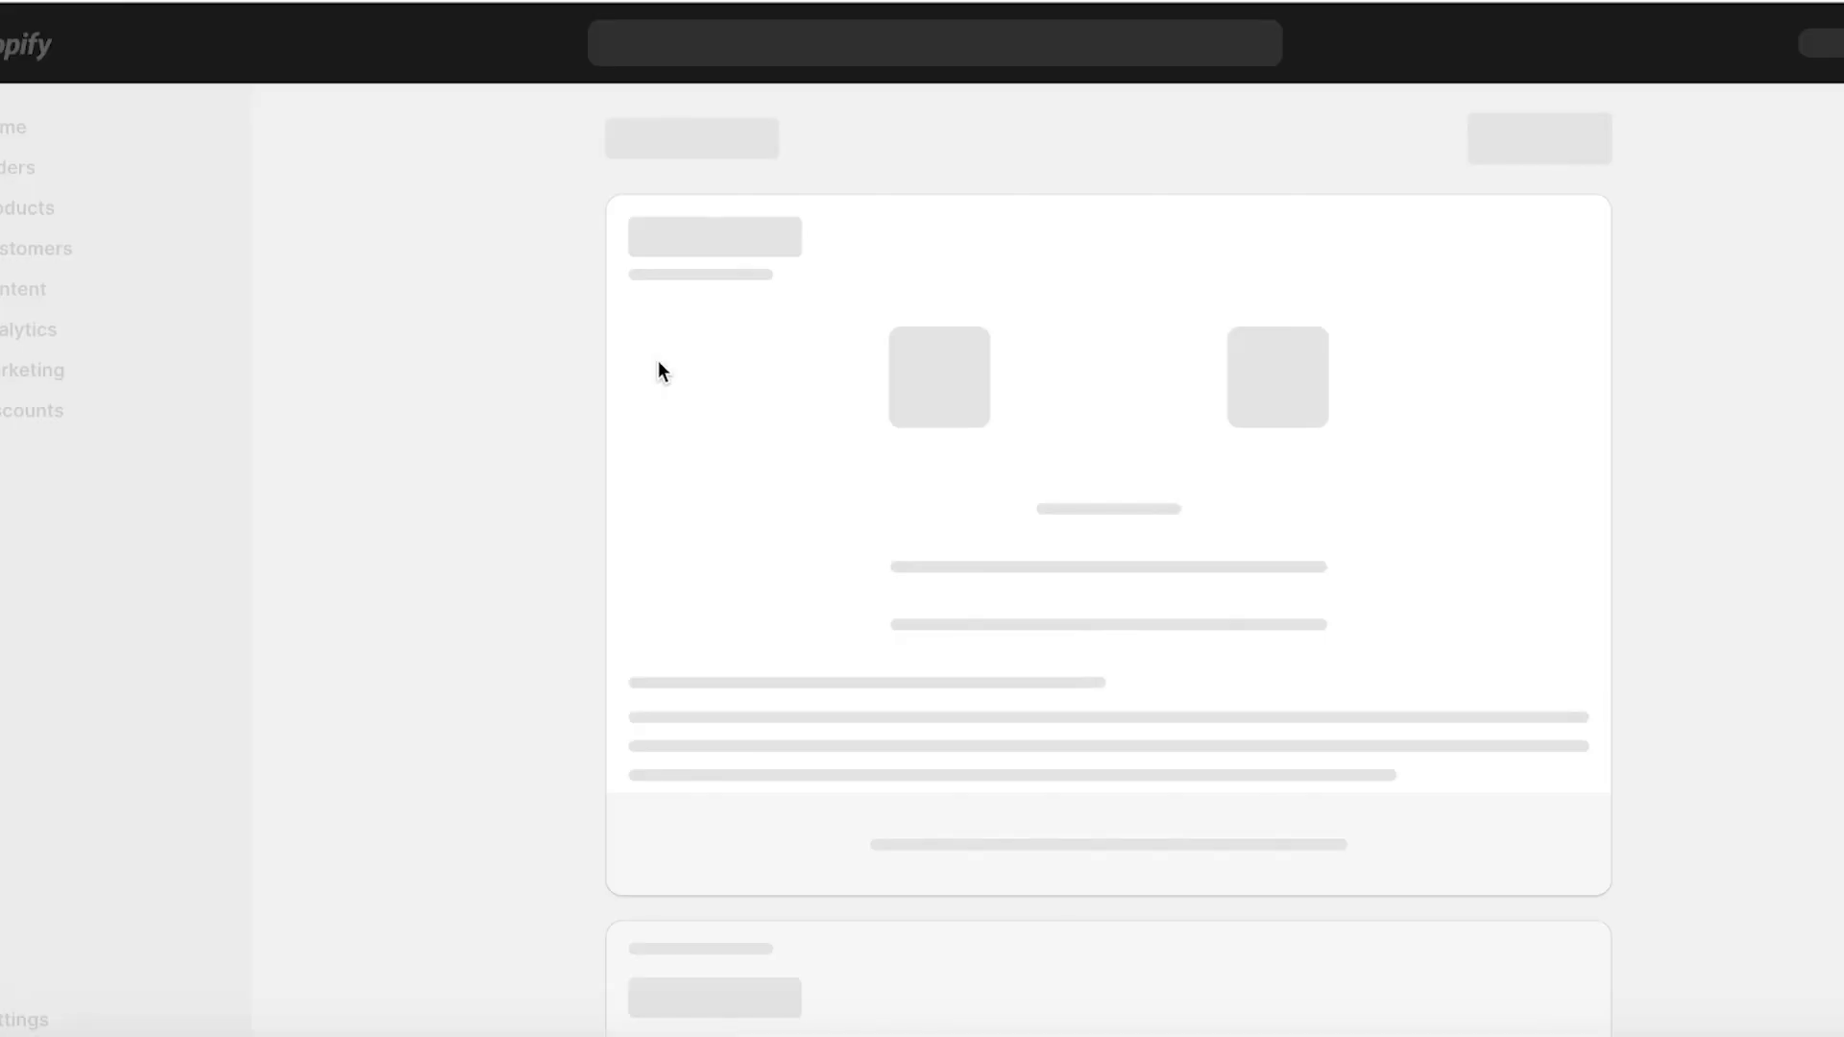
click(1569, 139)
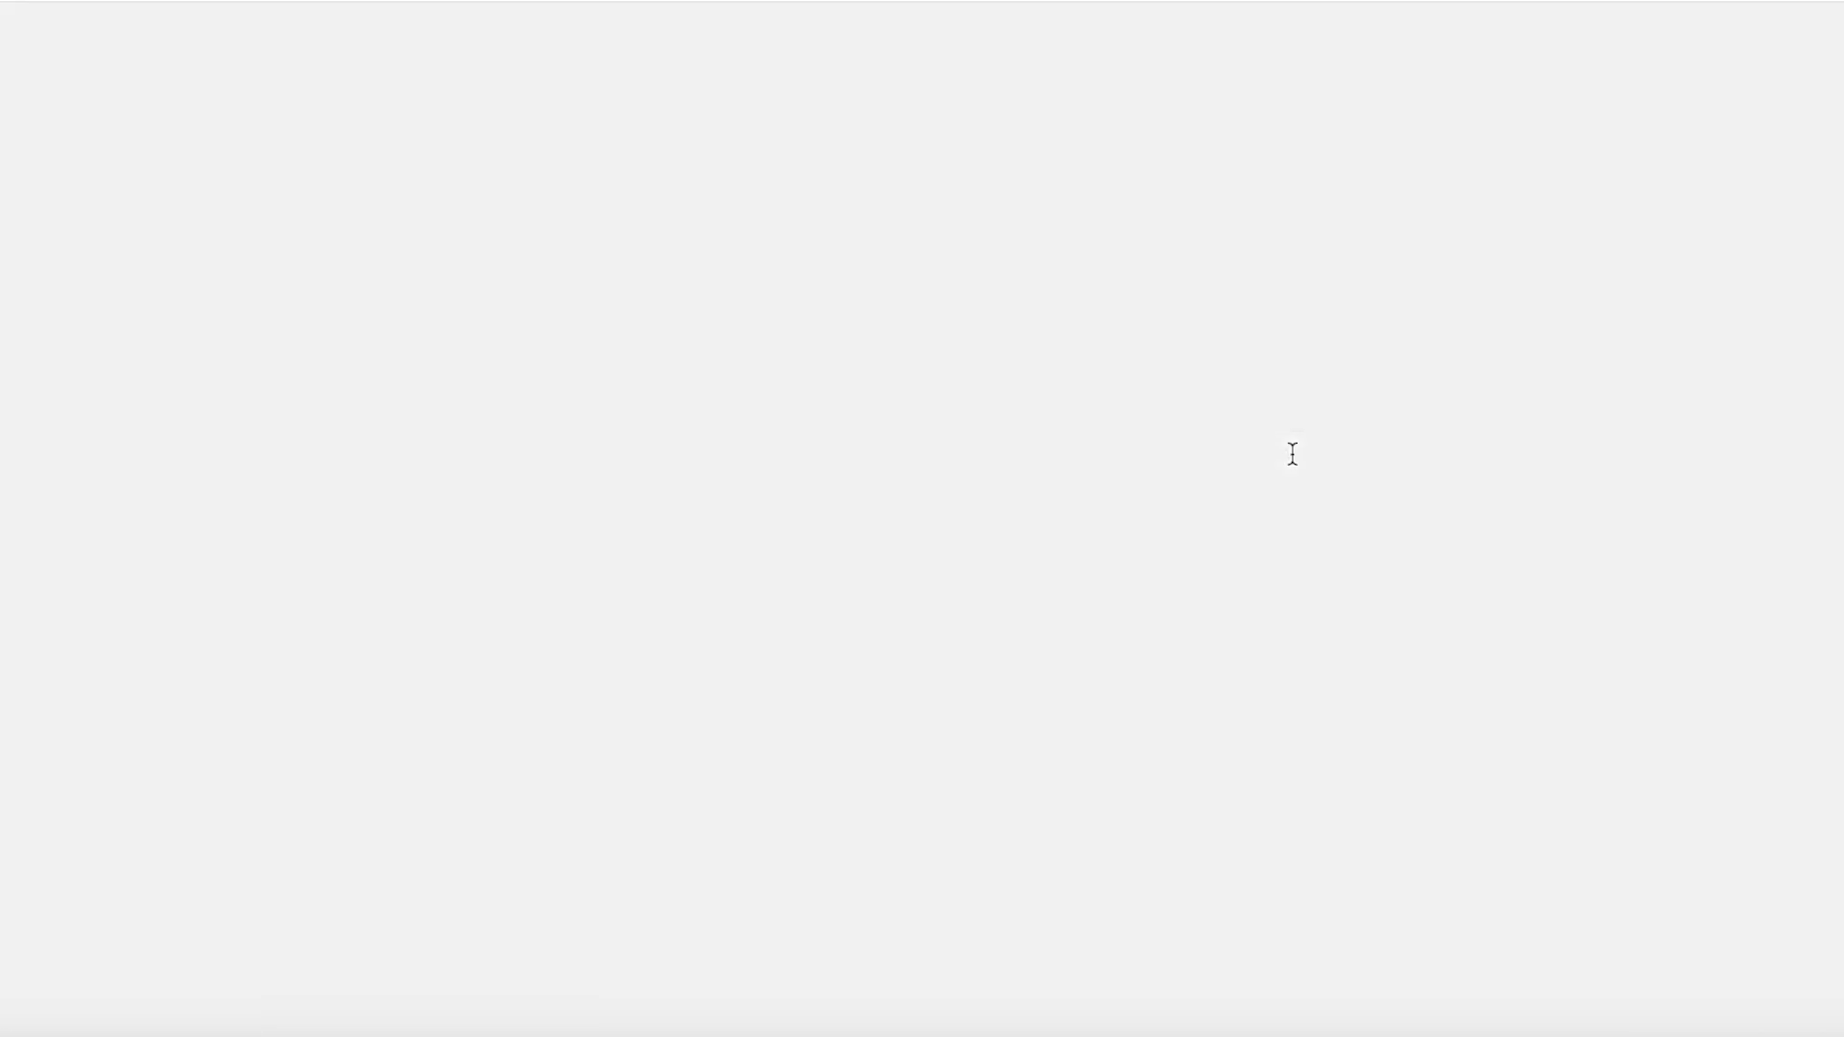
click(219, 722)
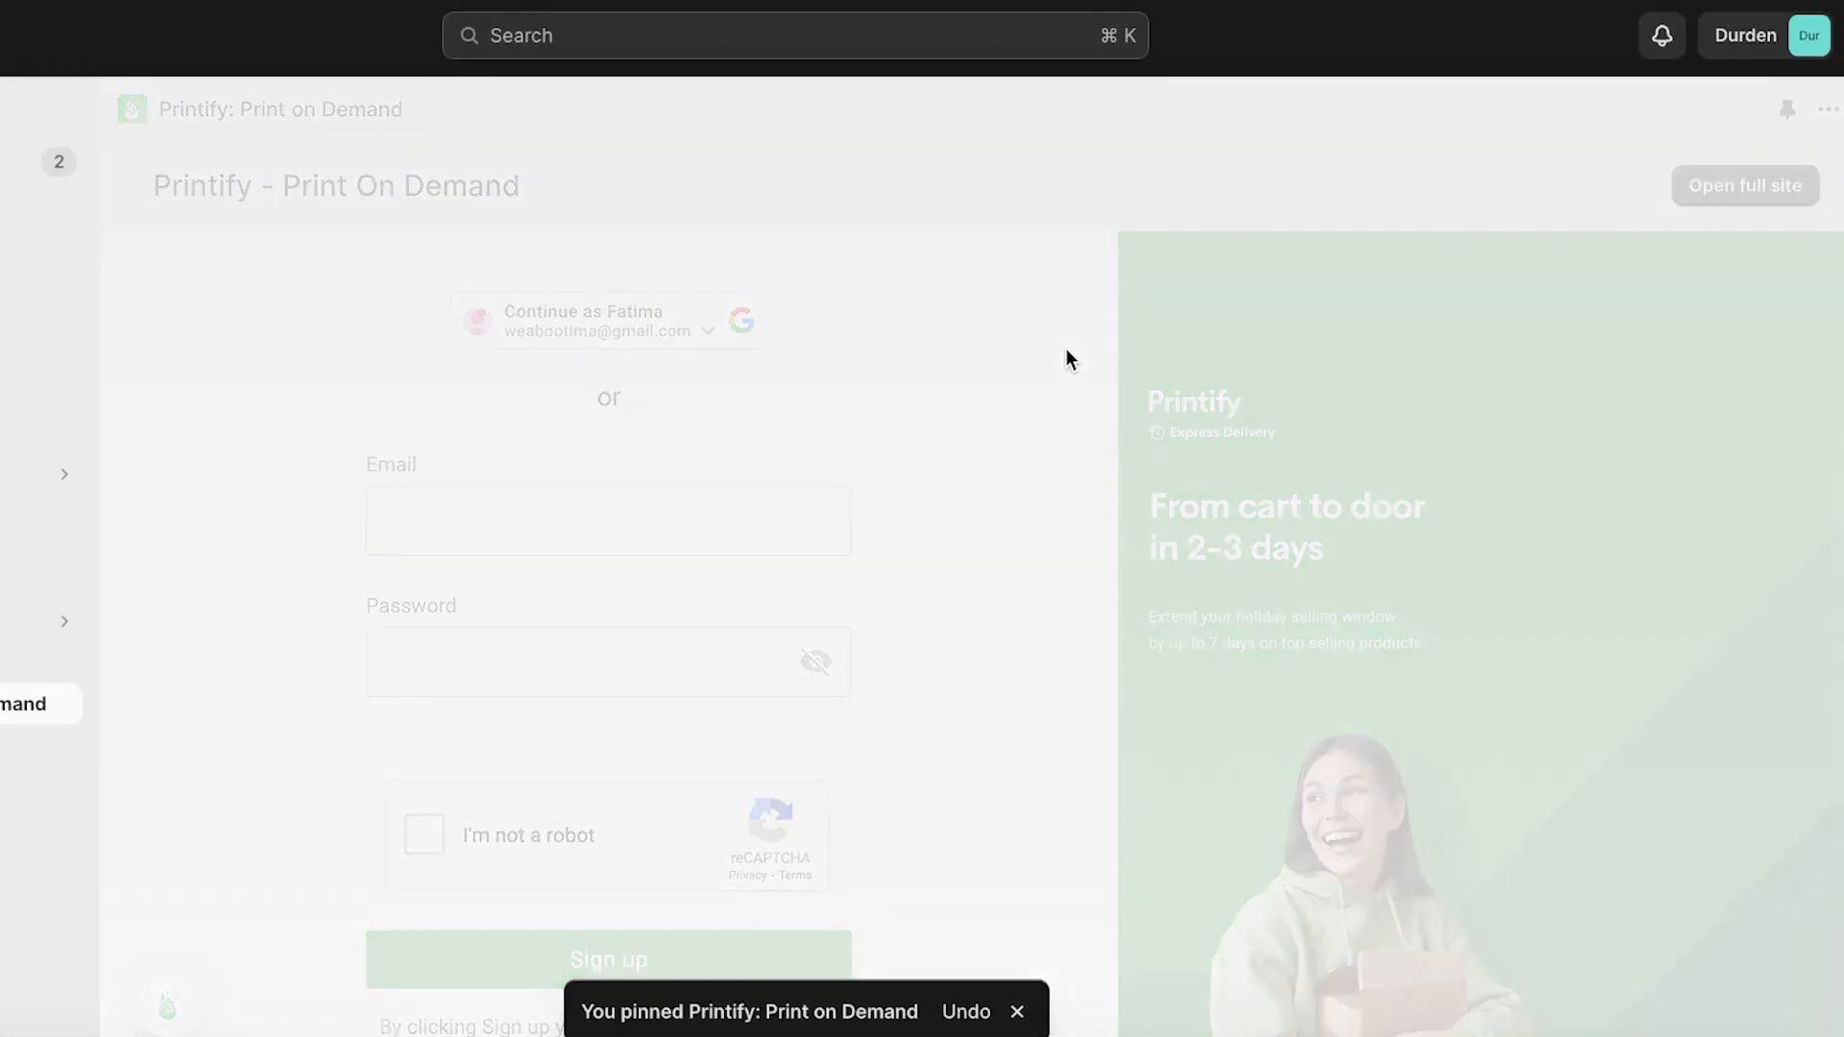
- Sign in to the embedded Printify app with the suggested Google account
scroll(1039, 360, down, 2)
scroll(990, 375, up, 2)
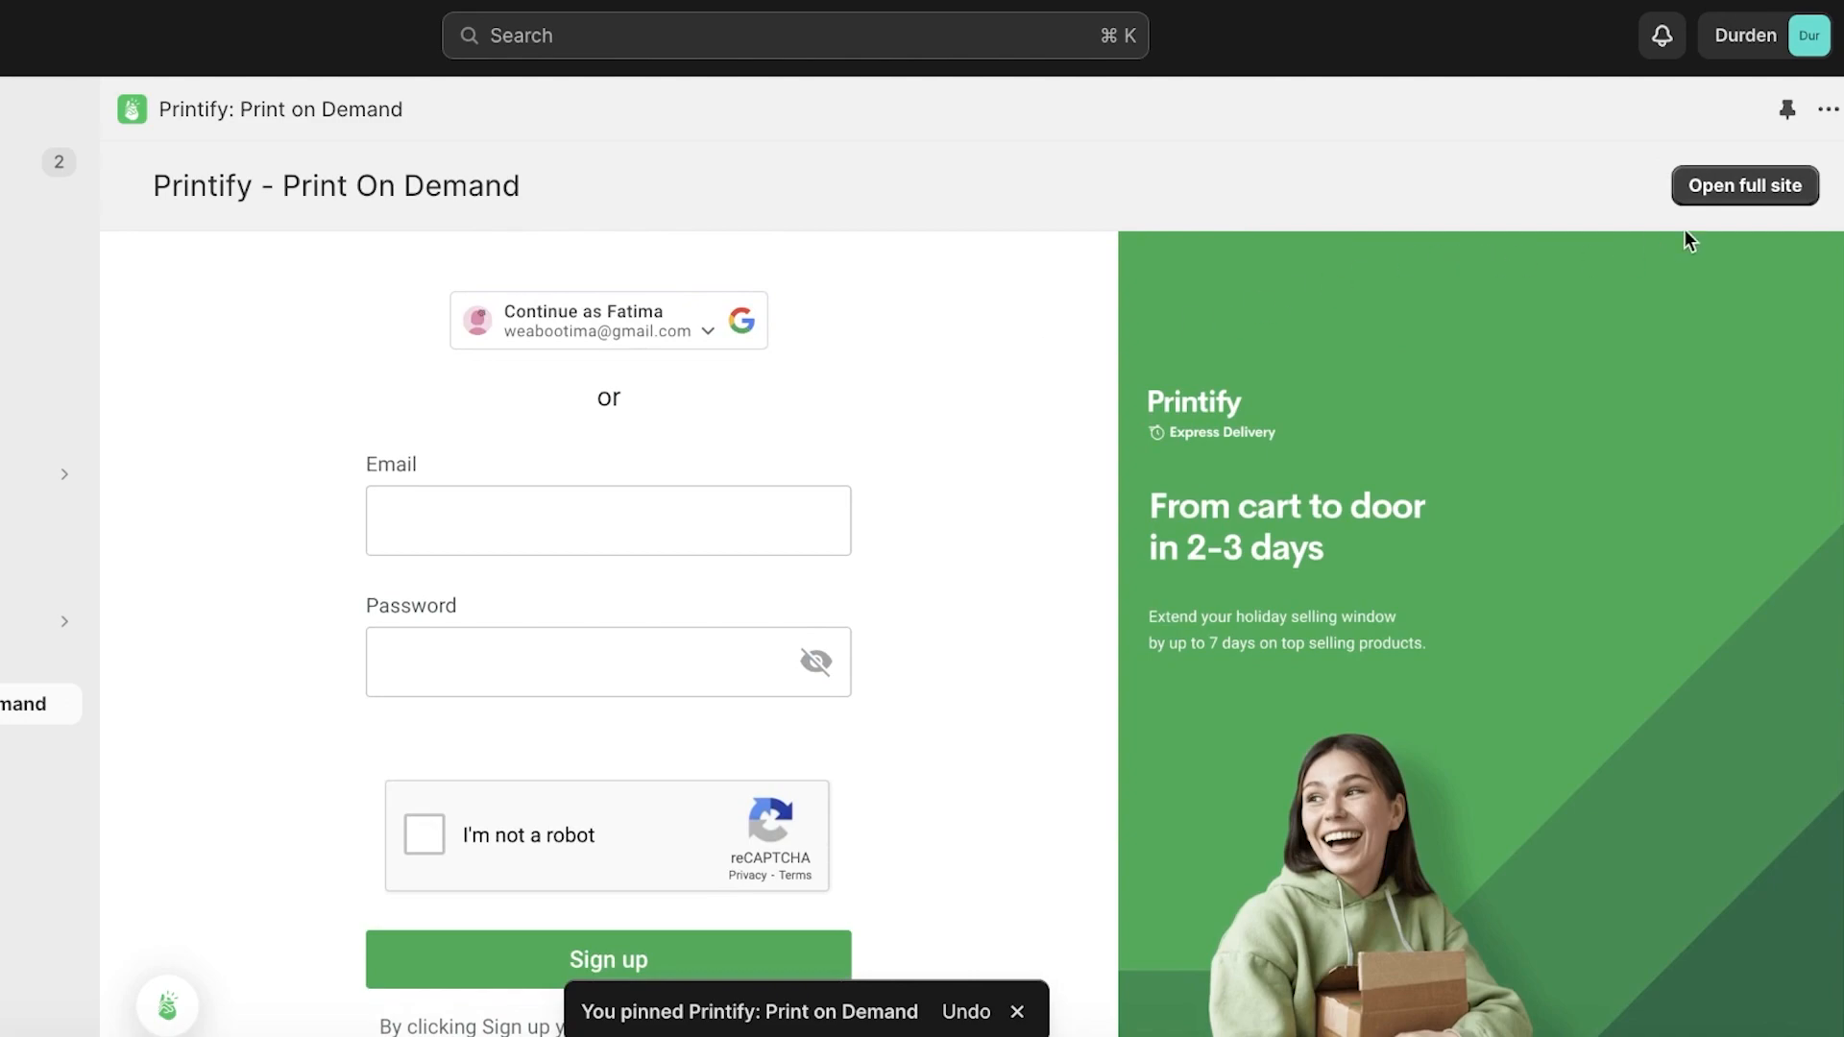
click(1705, 186)
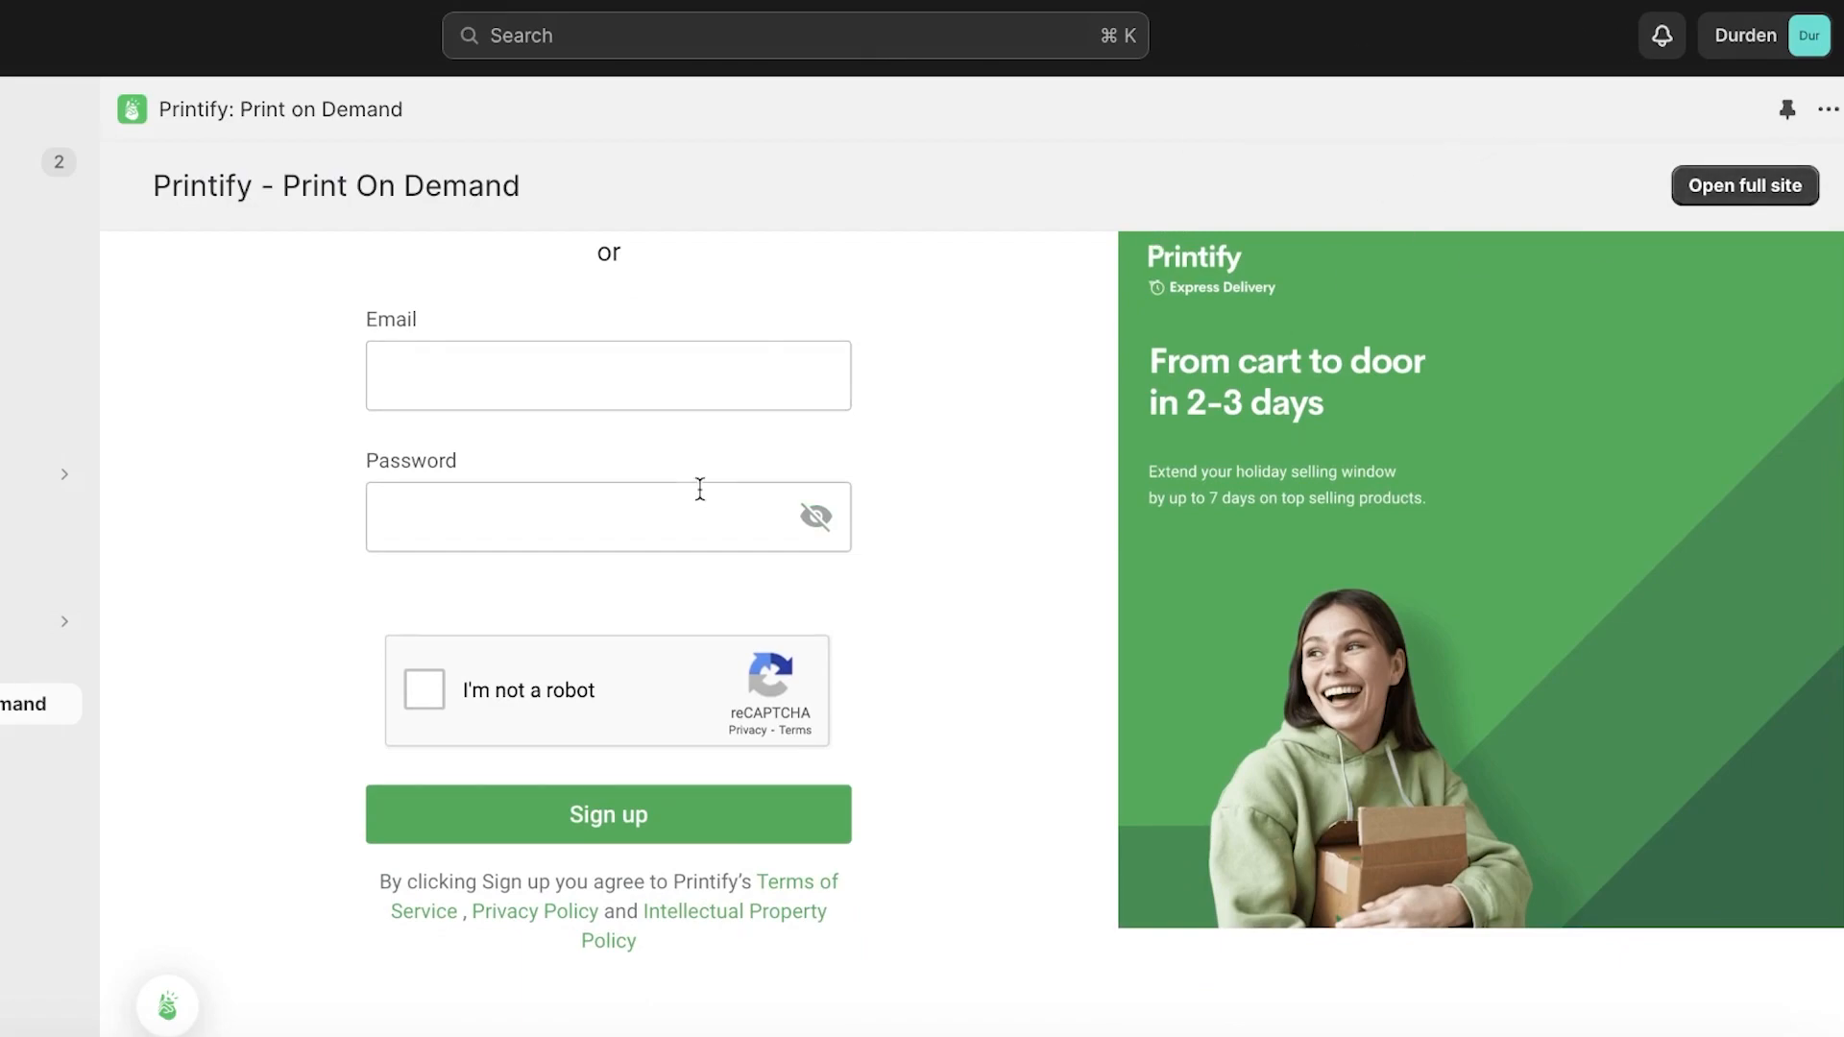
click(717, 368)
click(608, 317)
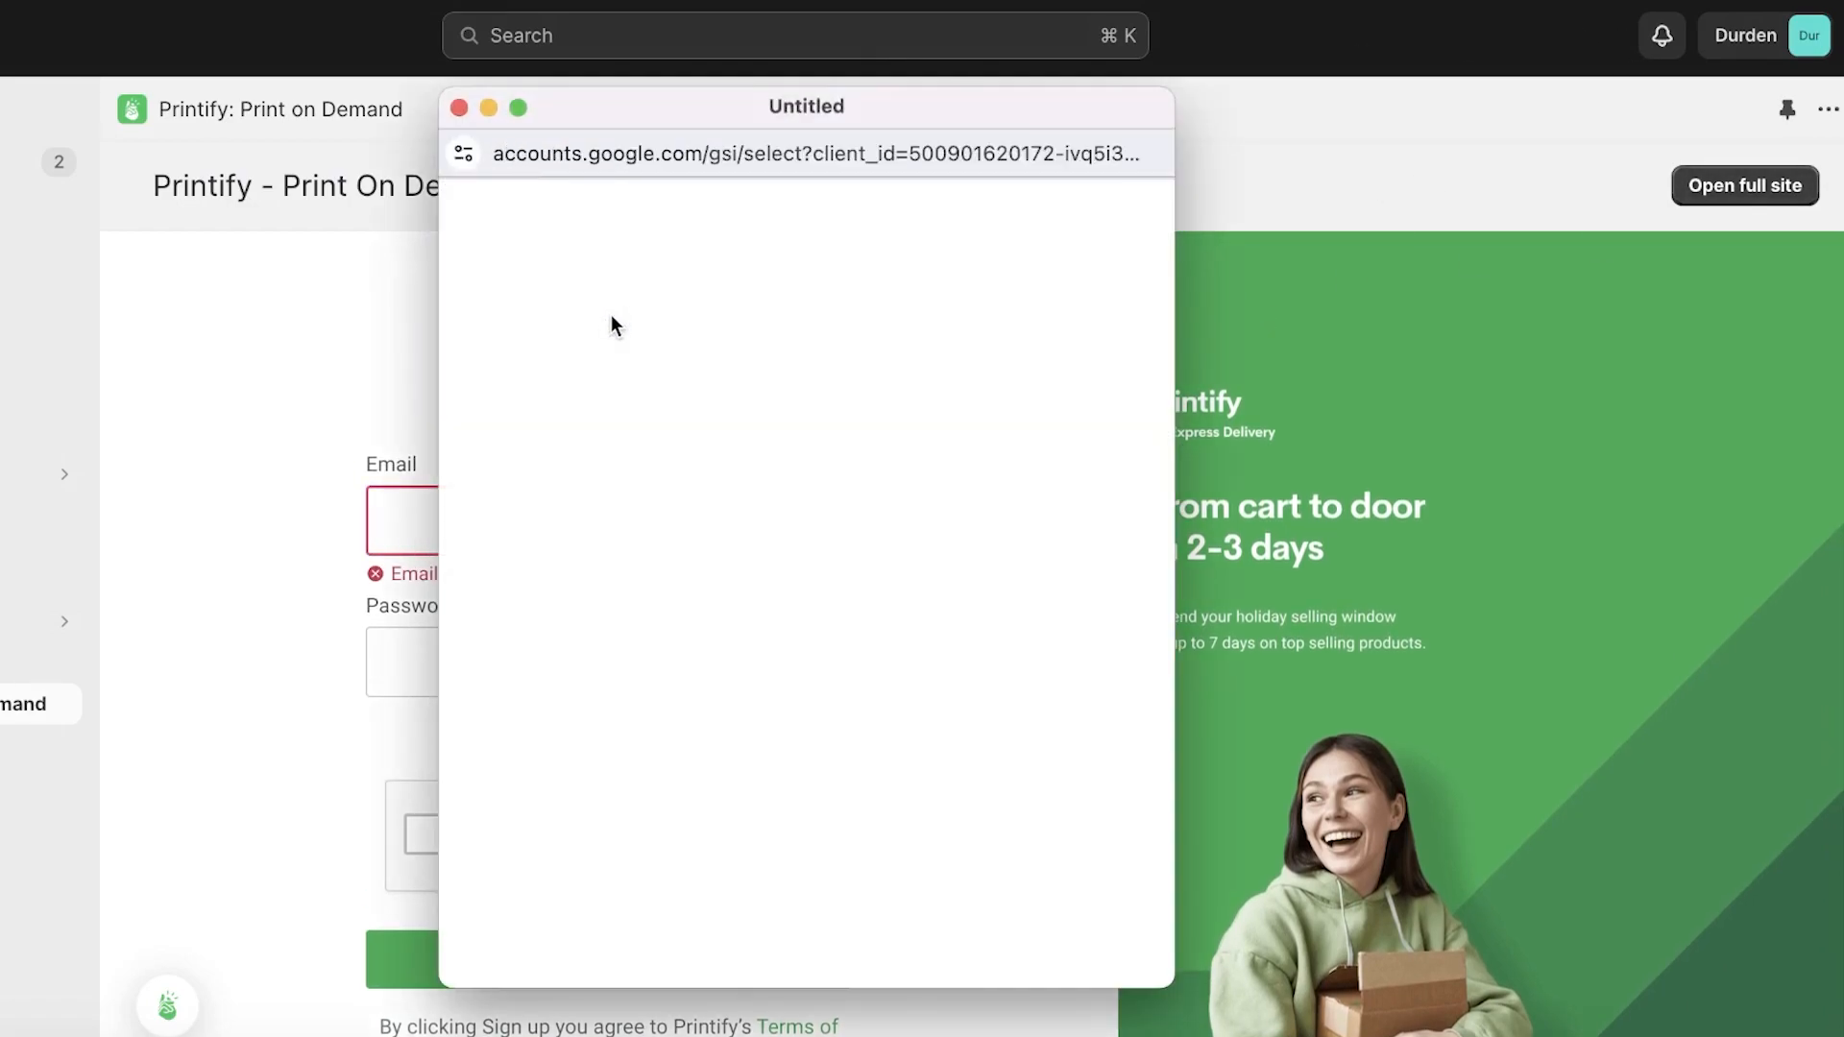
click(586, 534)
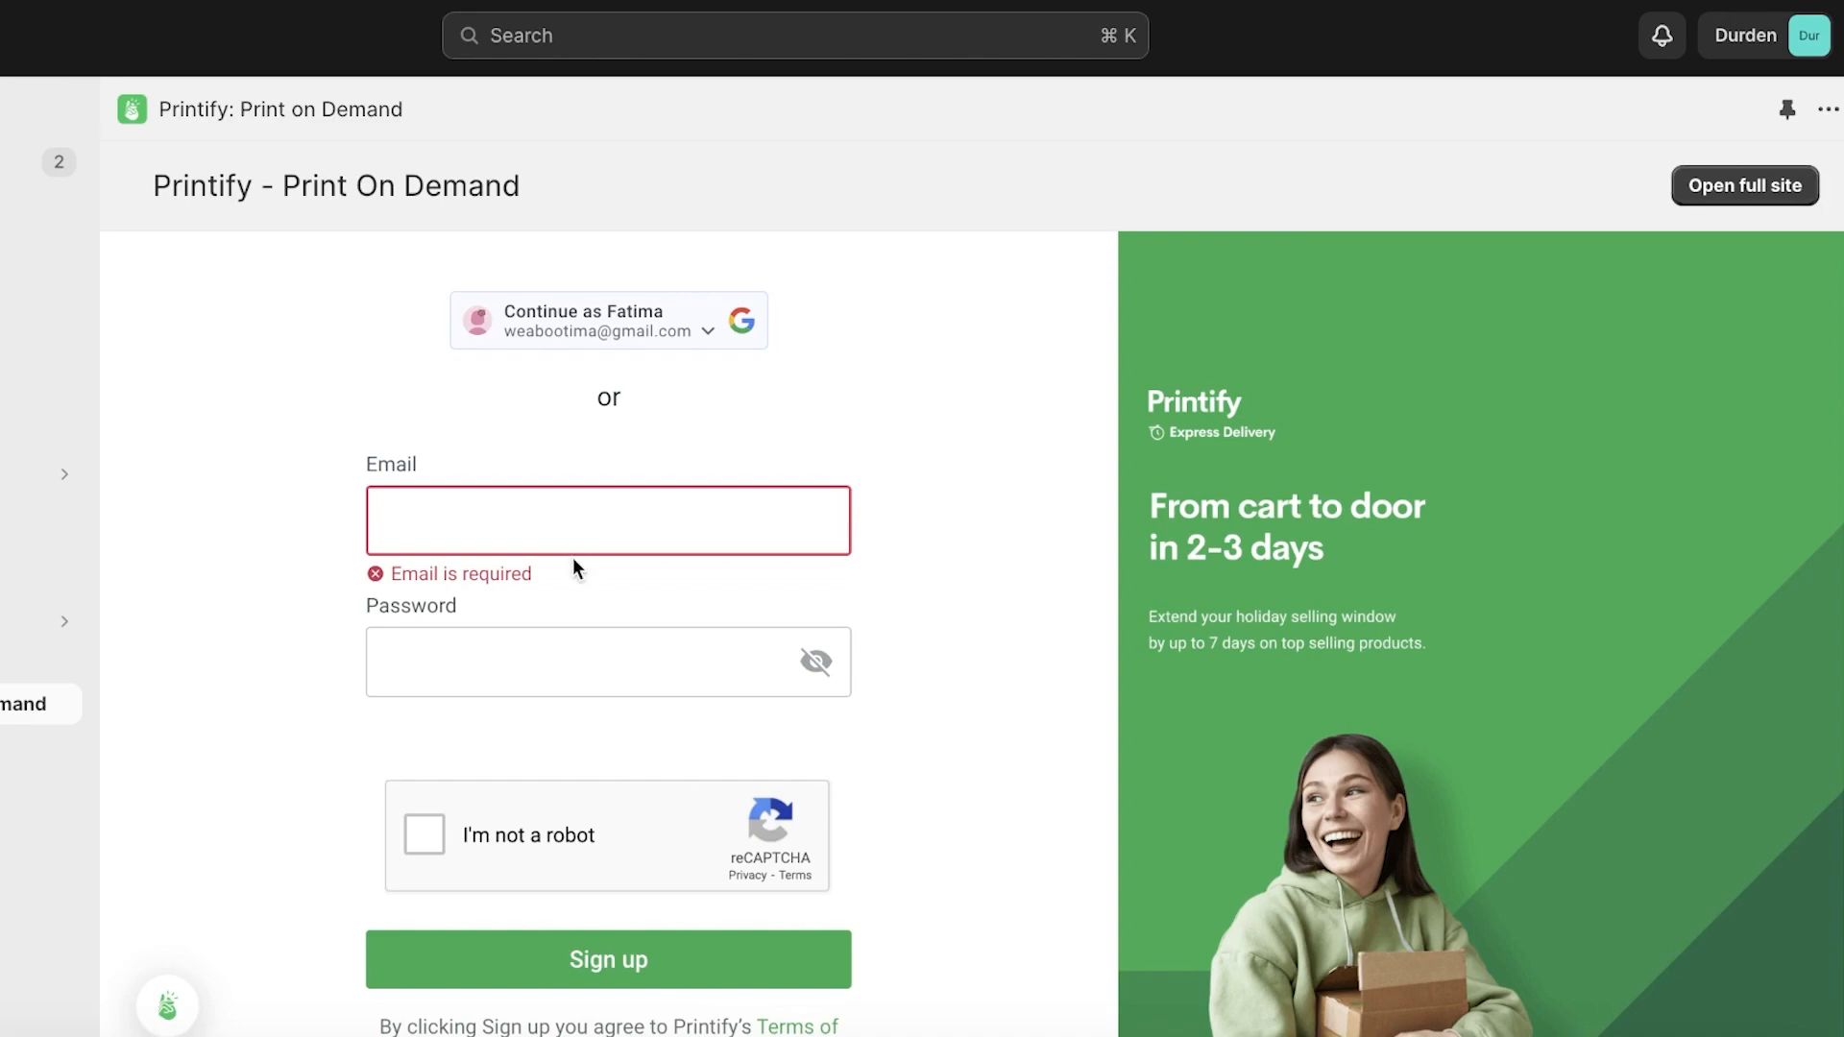
click(639, 324)
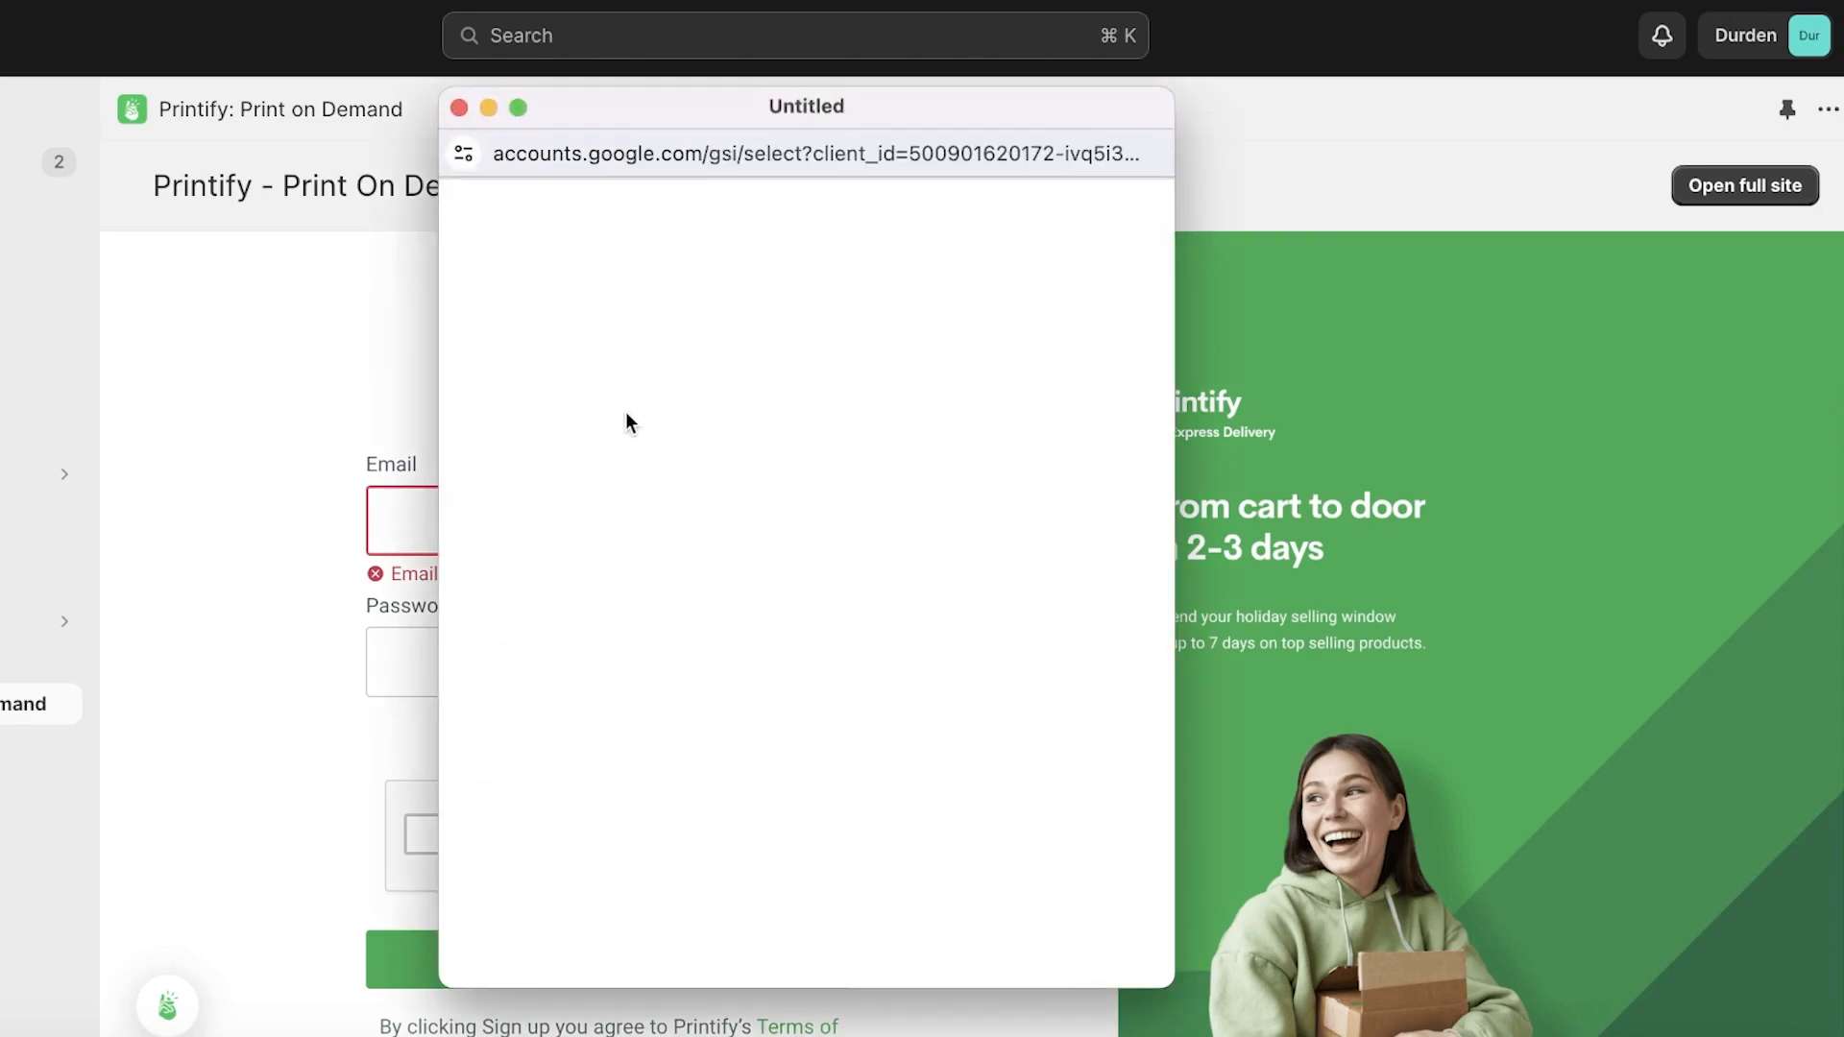
click(630, 524)
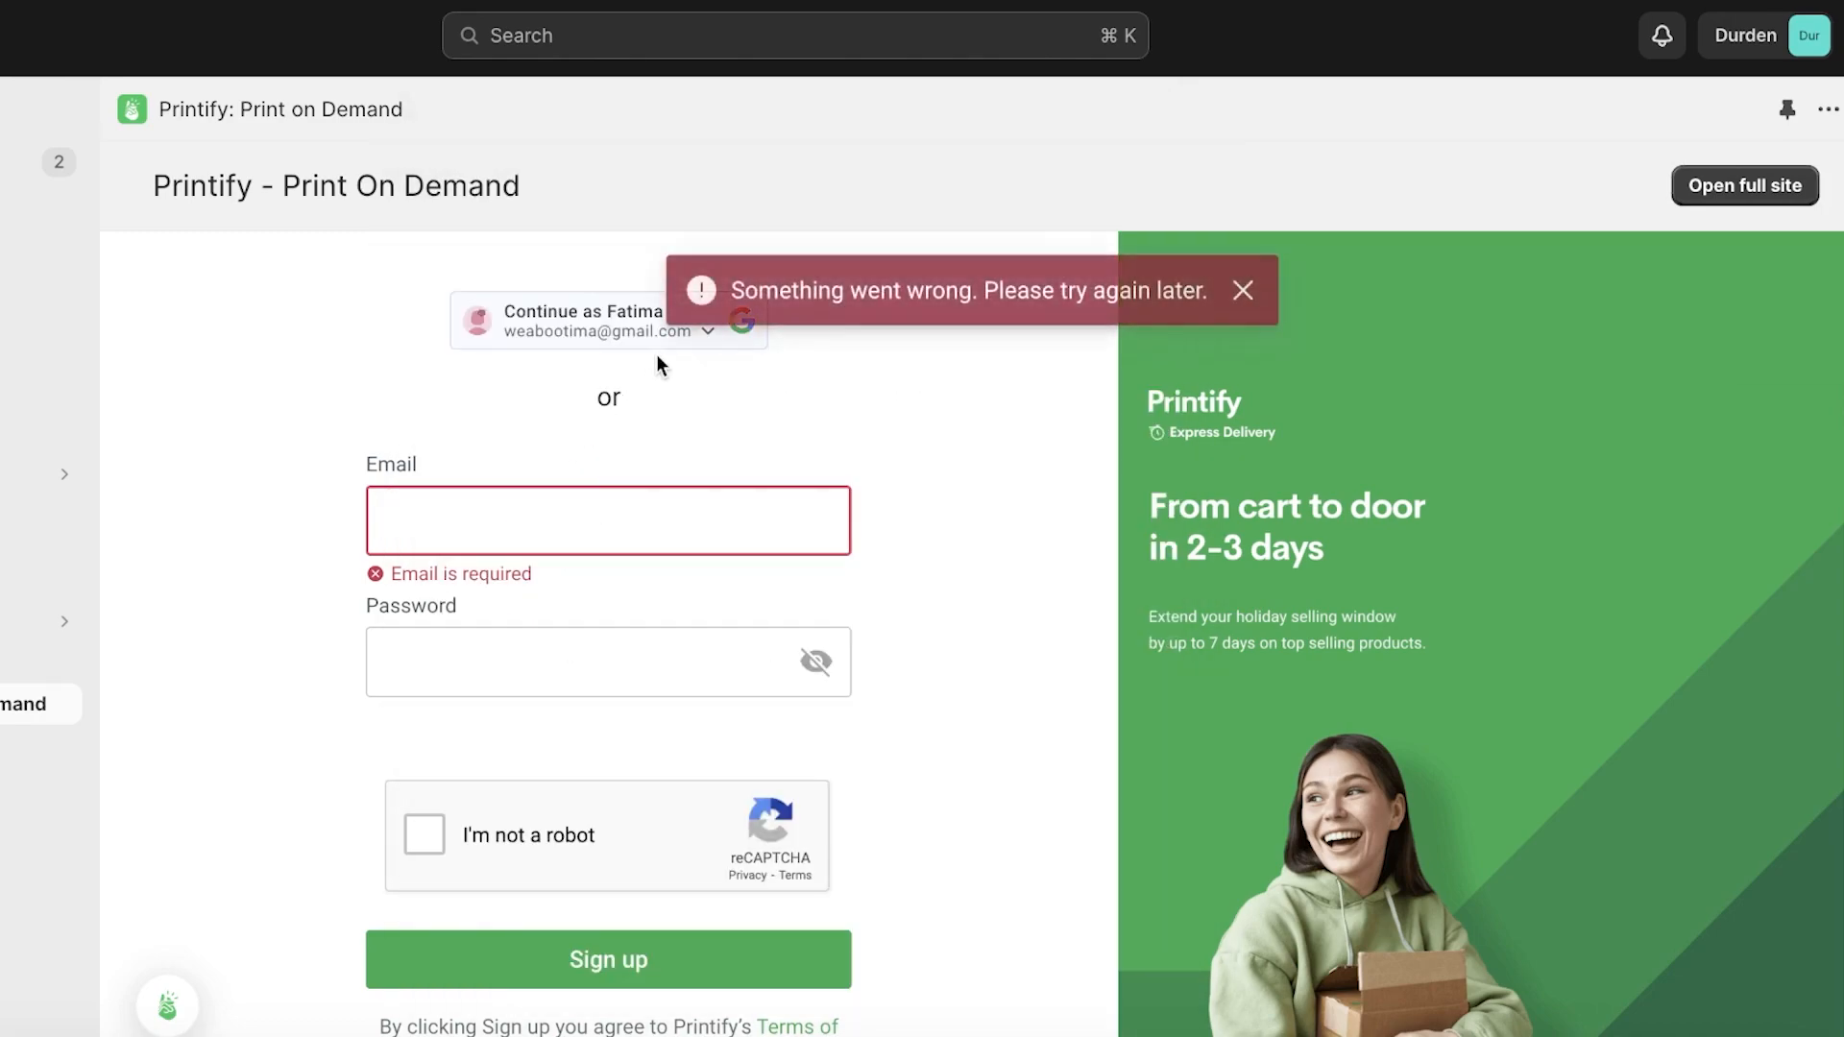
click(1242, 291)
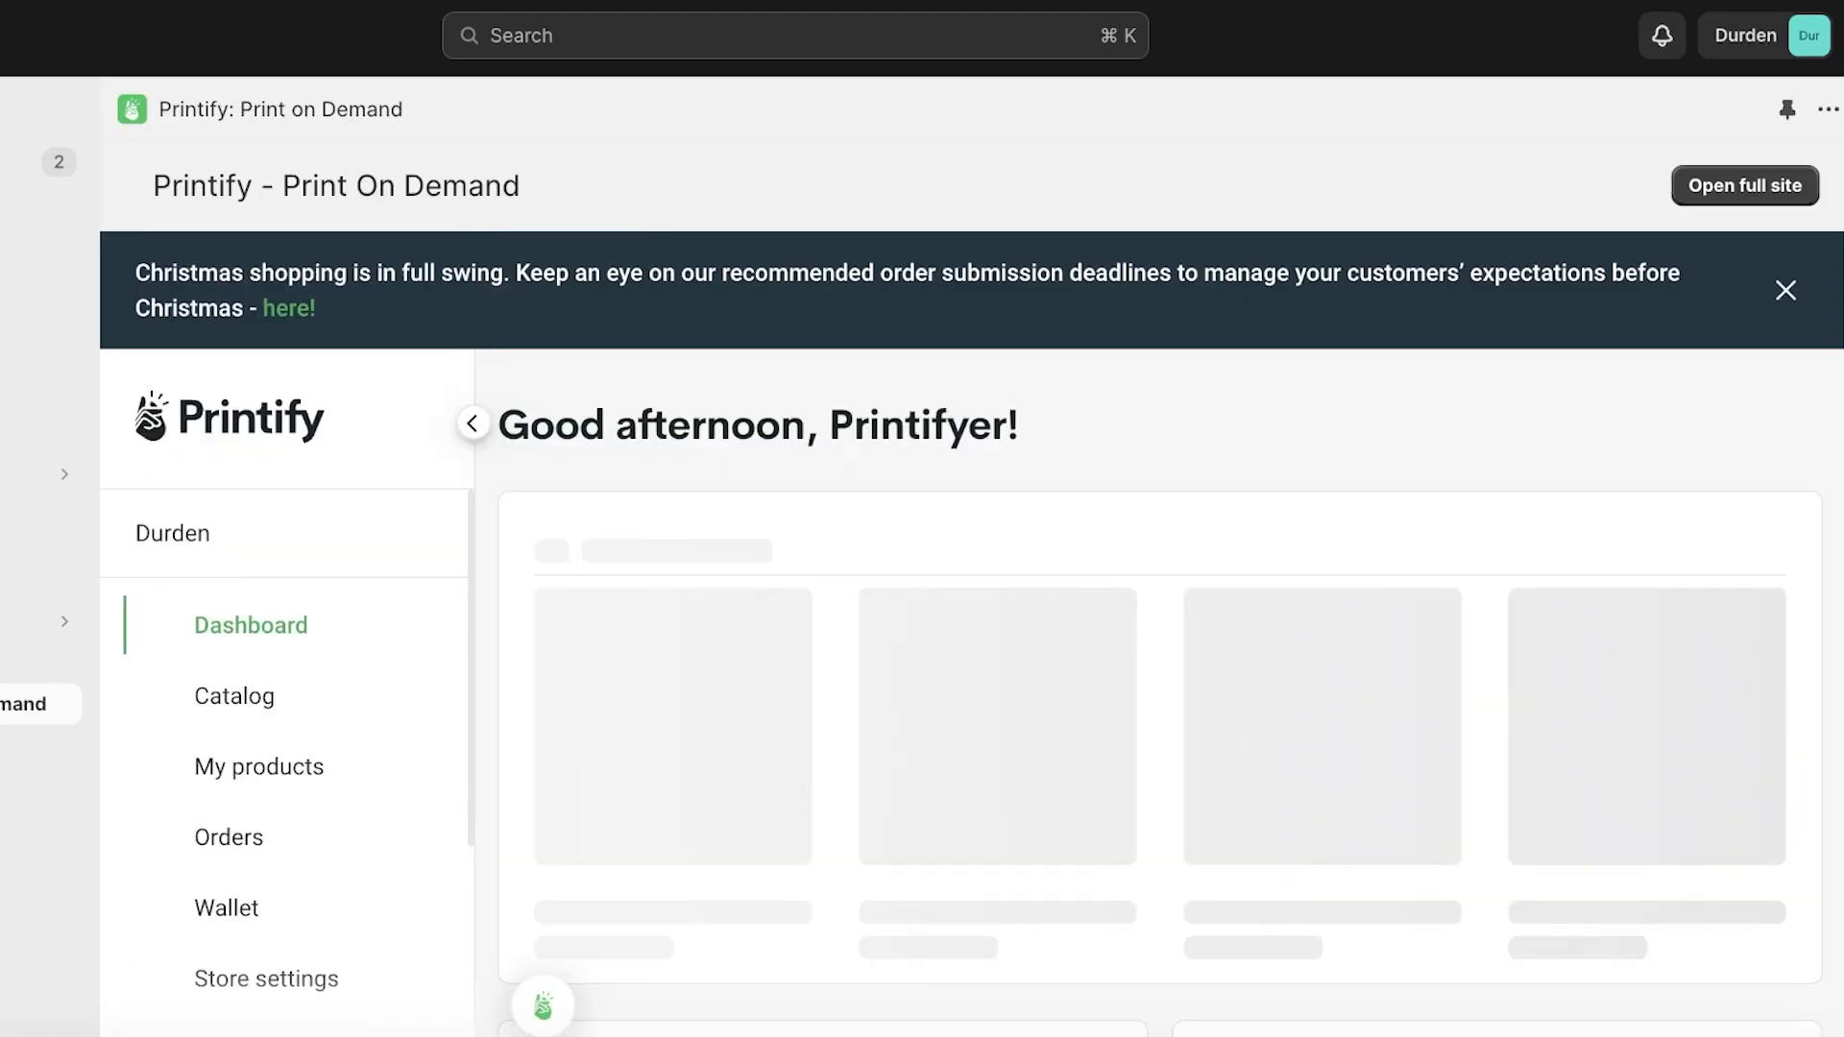
- Open the full Printify site and log in with the same Google account
scroll(473, 456, down, 1)
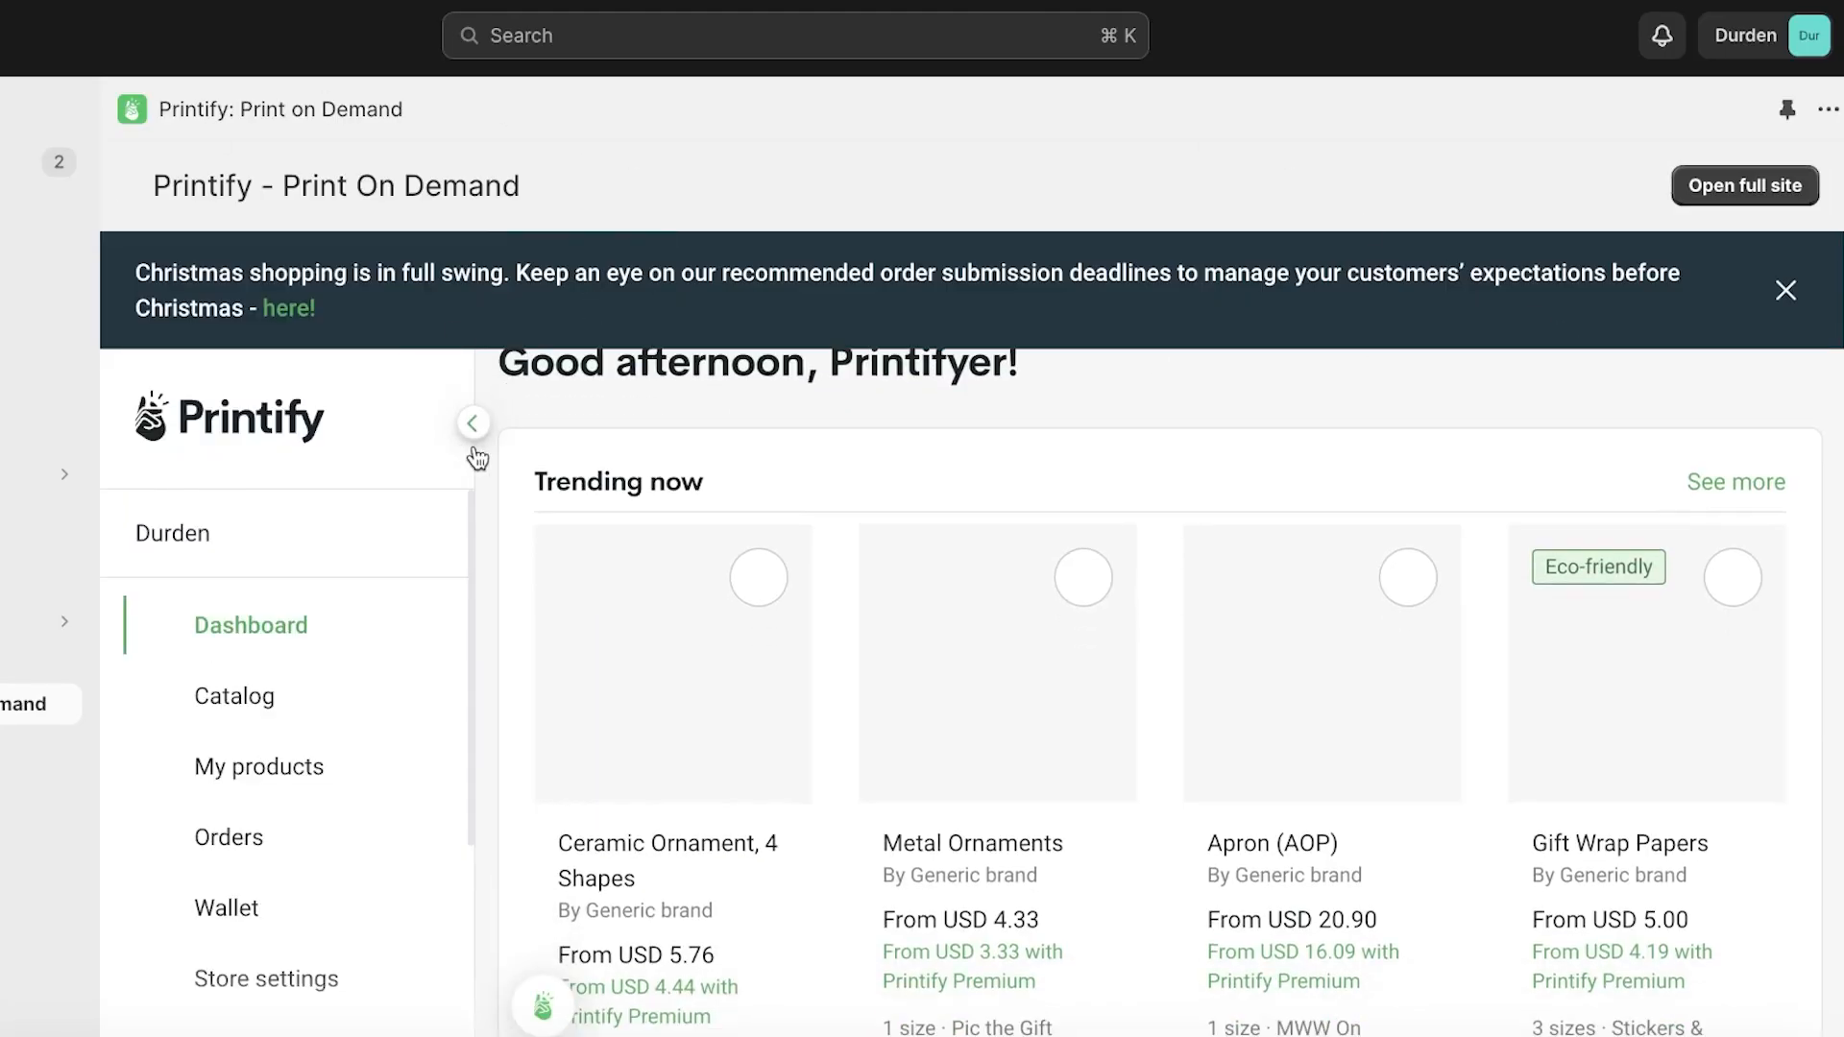
scroll(728, 490, down, 10)
scroll(782, 514, up, 4)
scroll(1358, 314, up, 6)
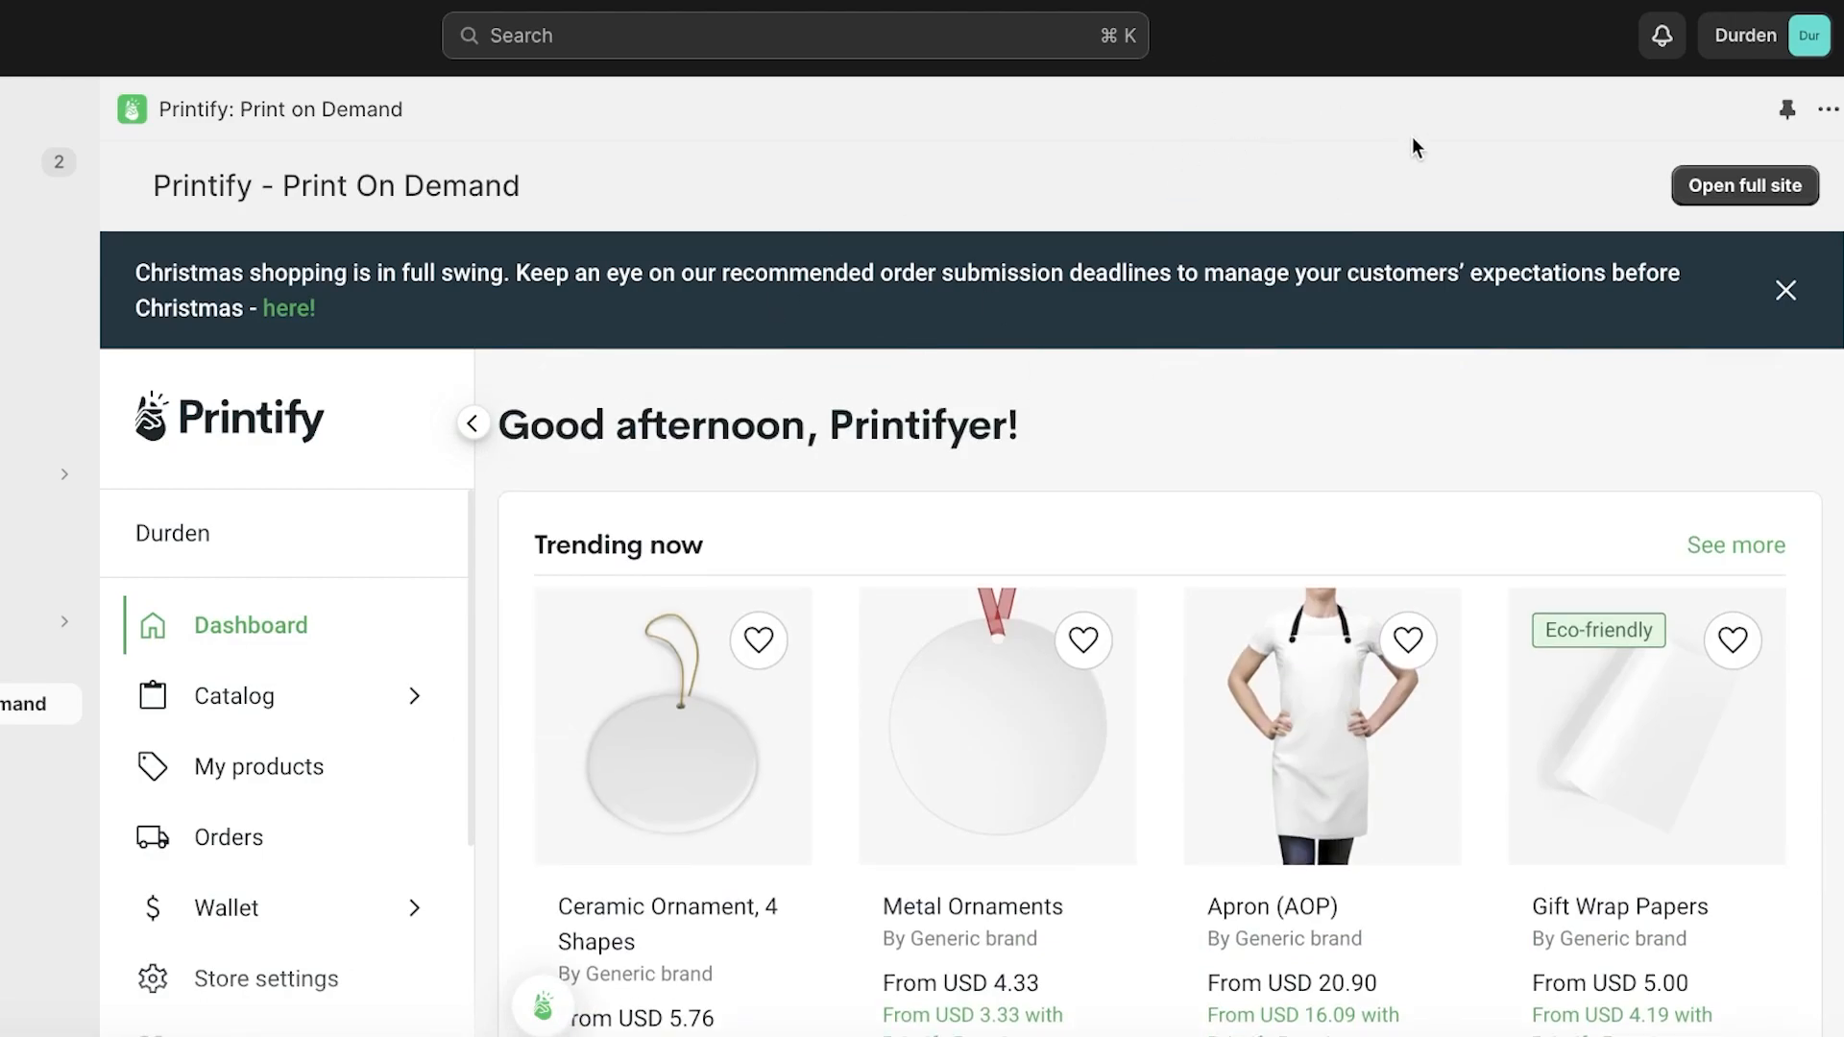
click(1683, 186)
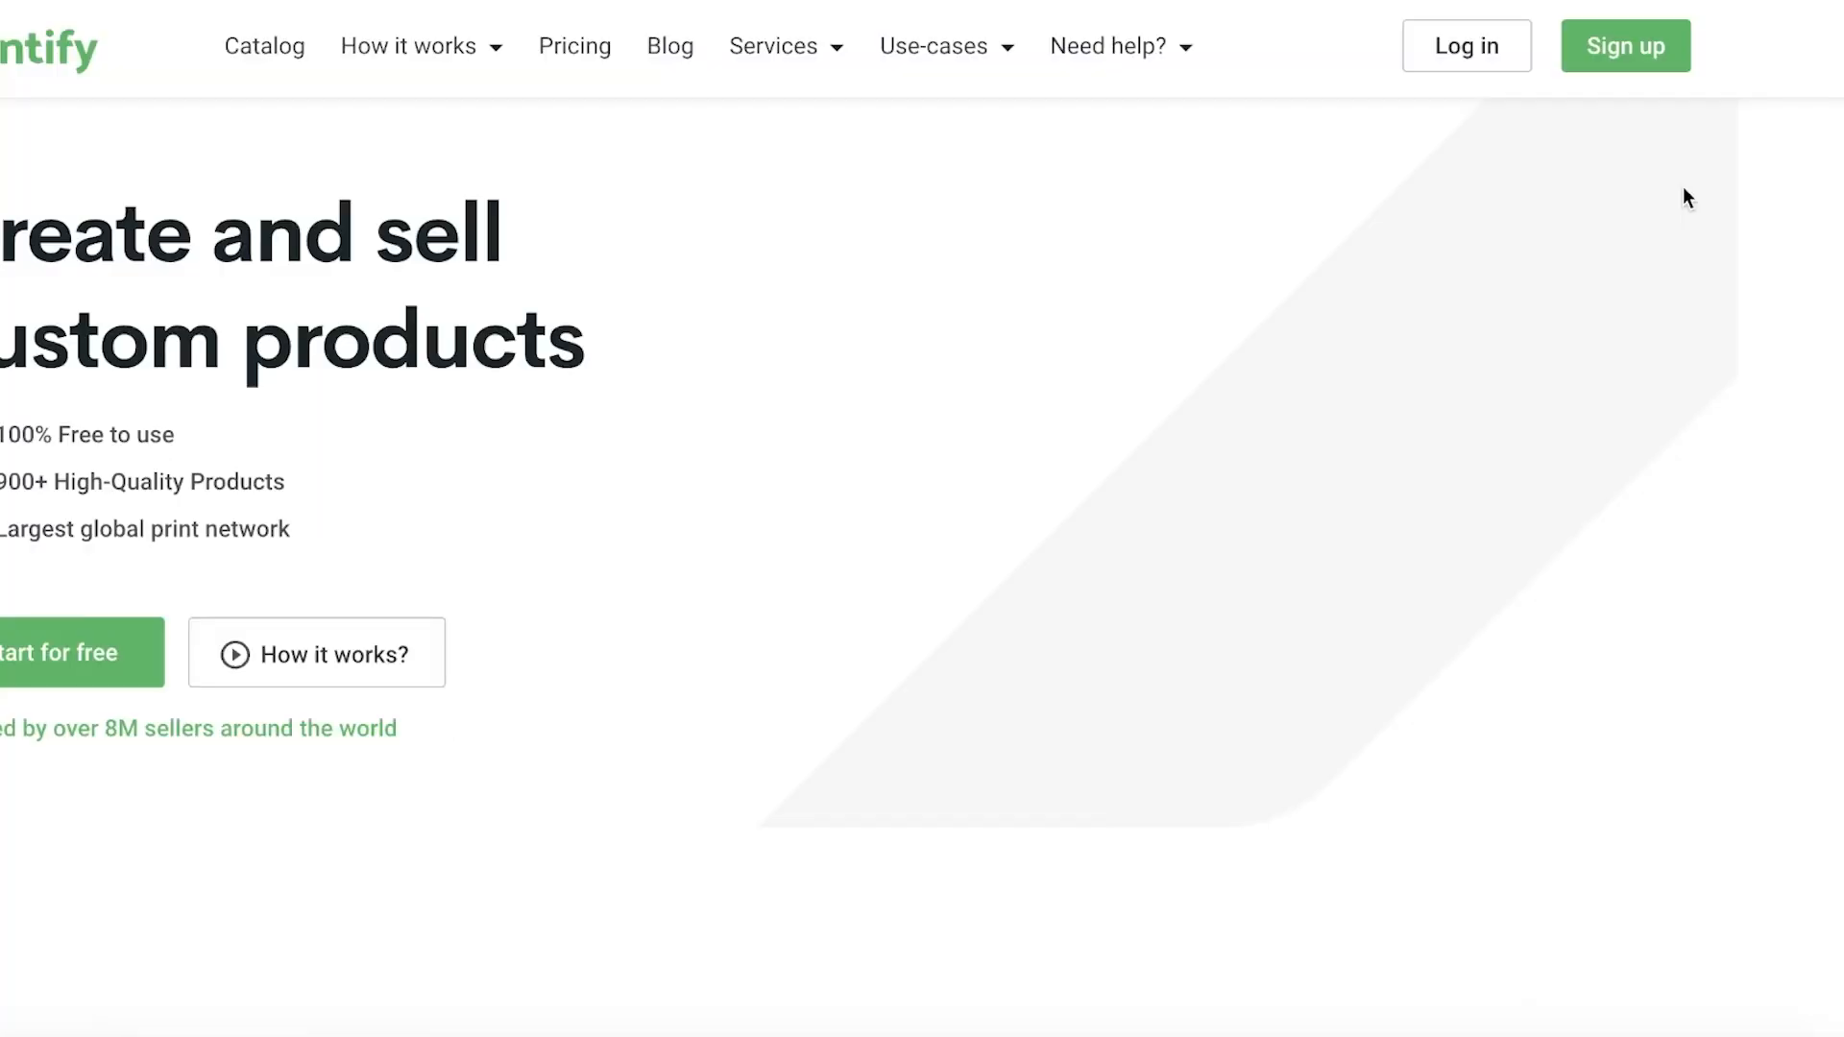
click(1467, 48)
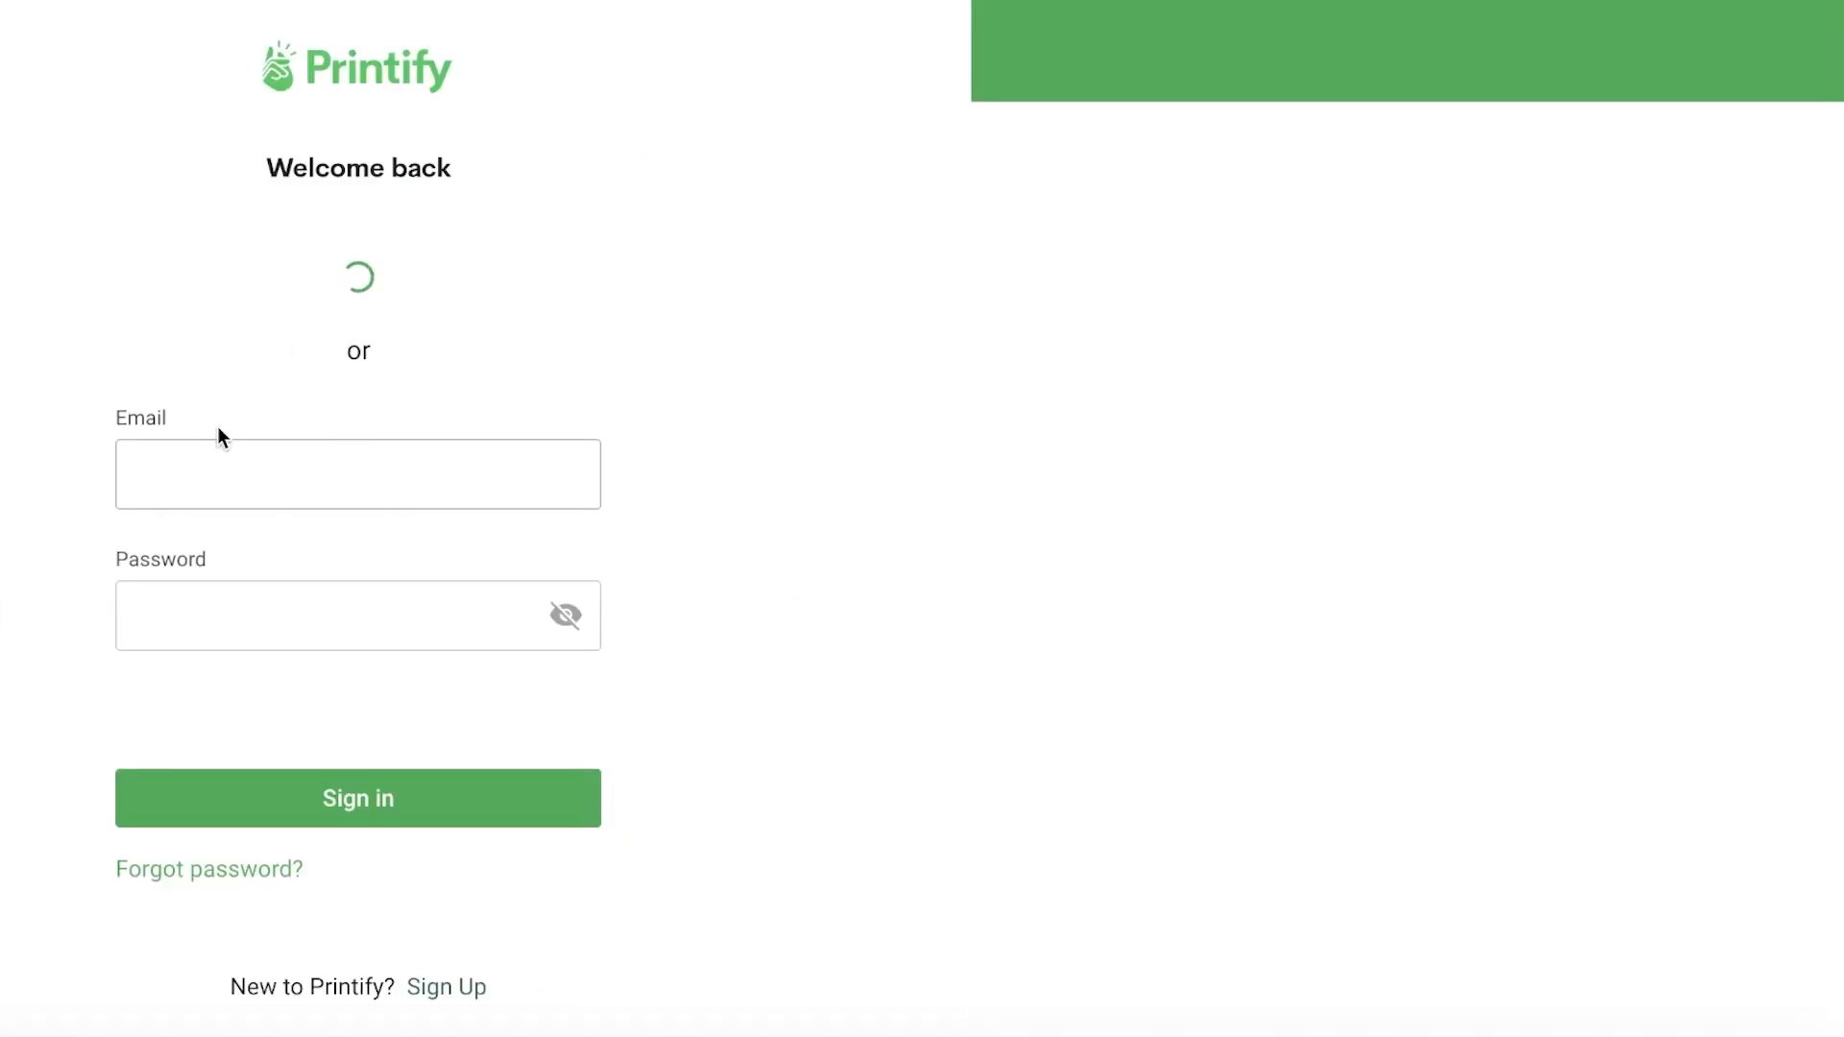
click(334, 229)
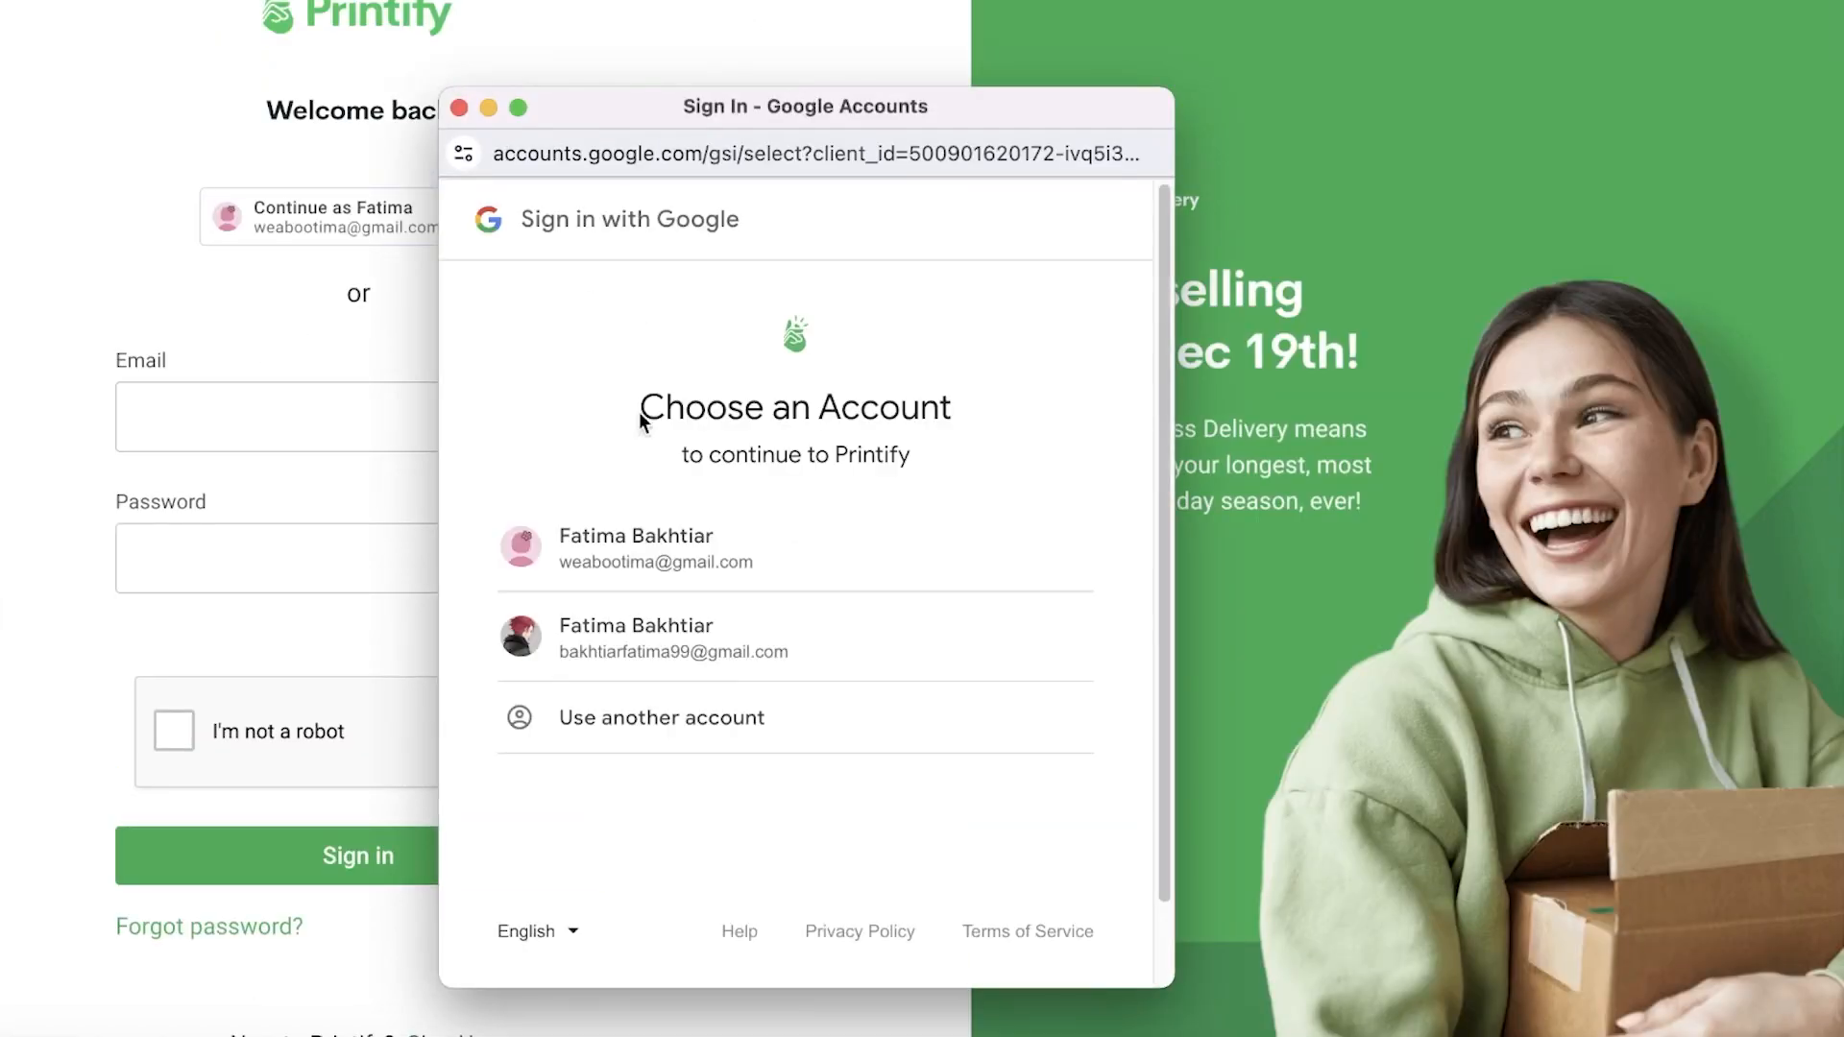
click(617, 534)
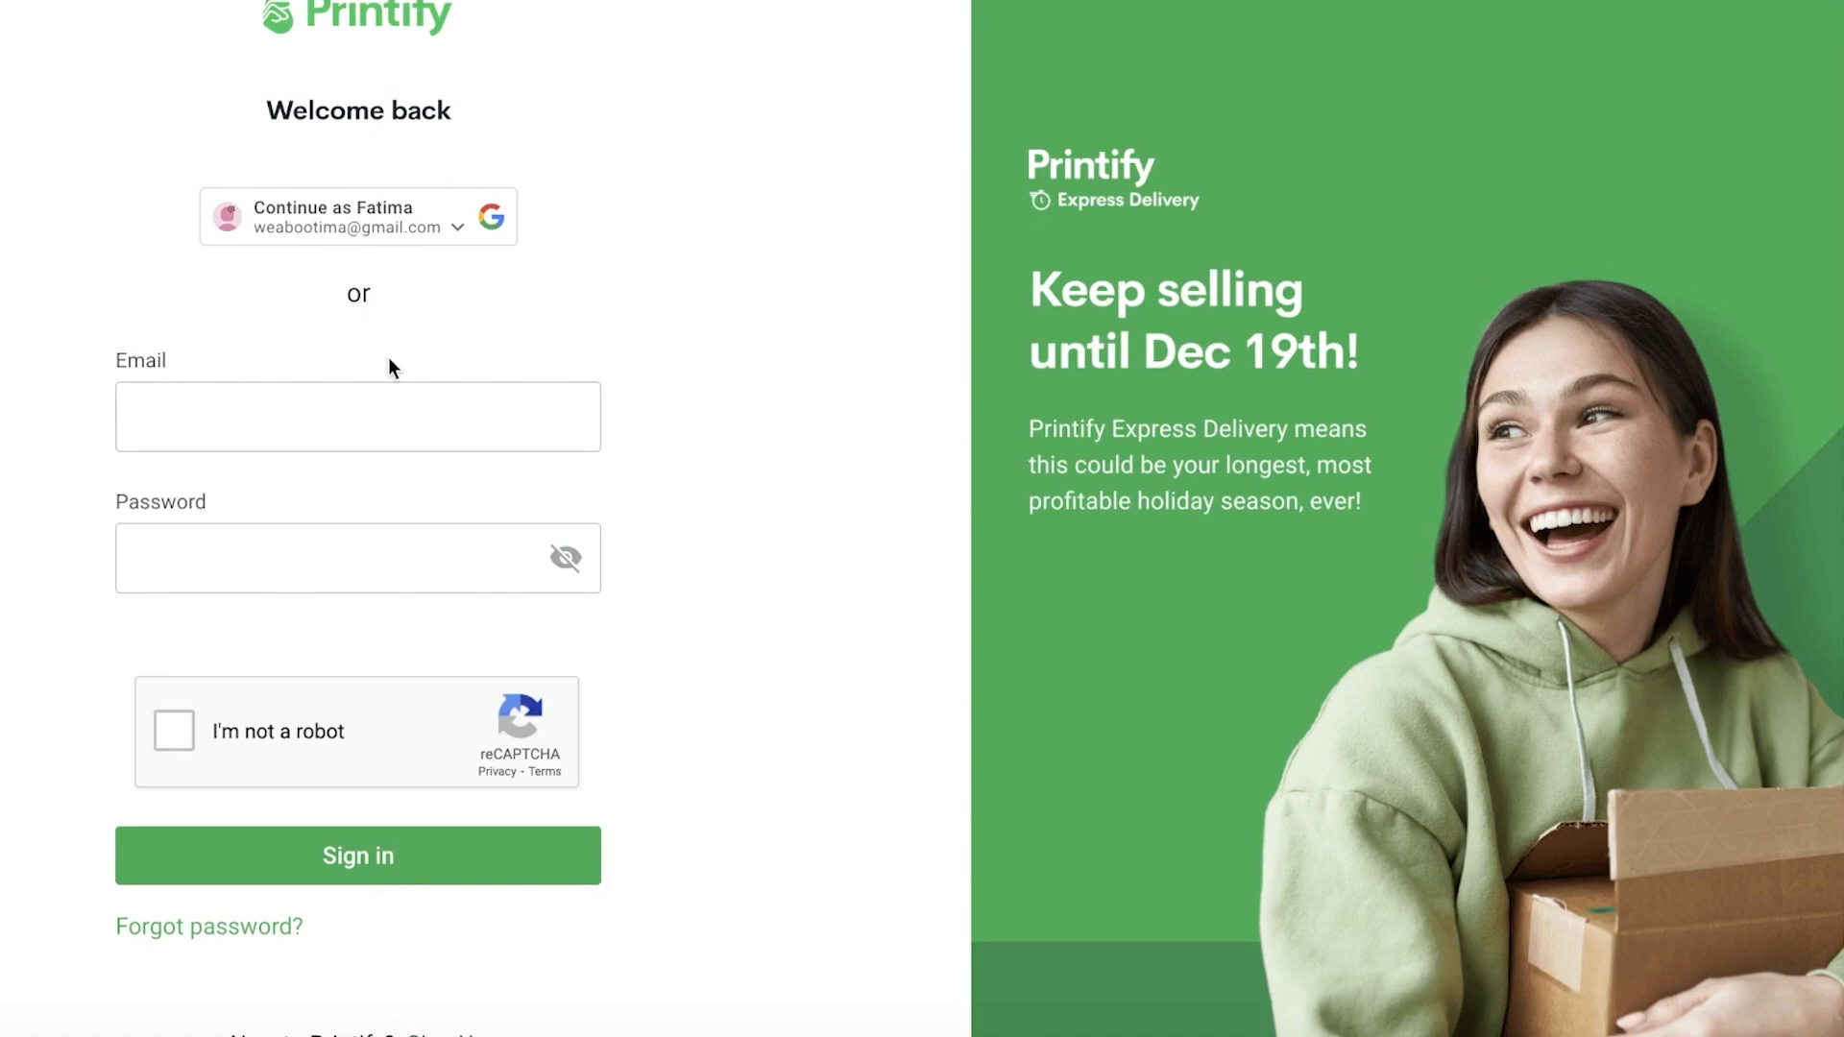
click(379, 240)
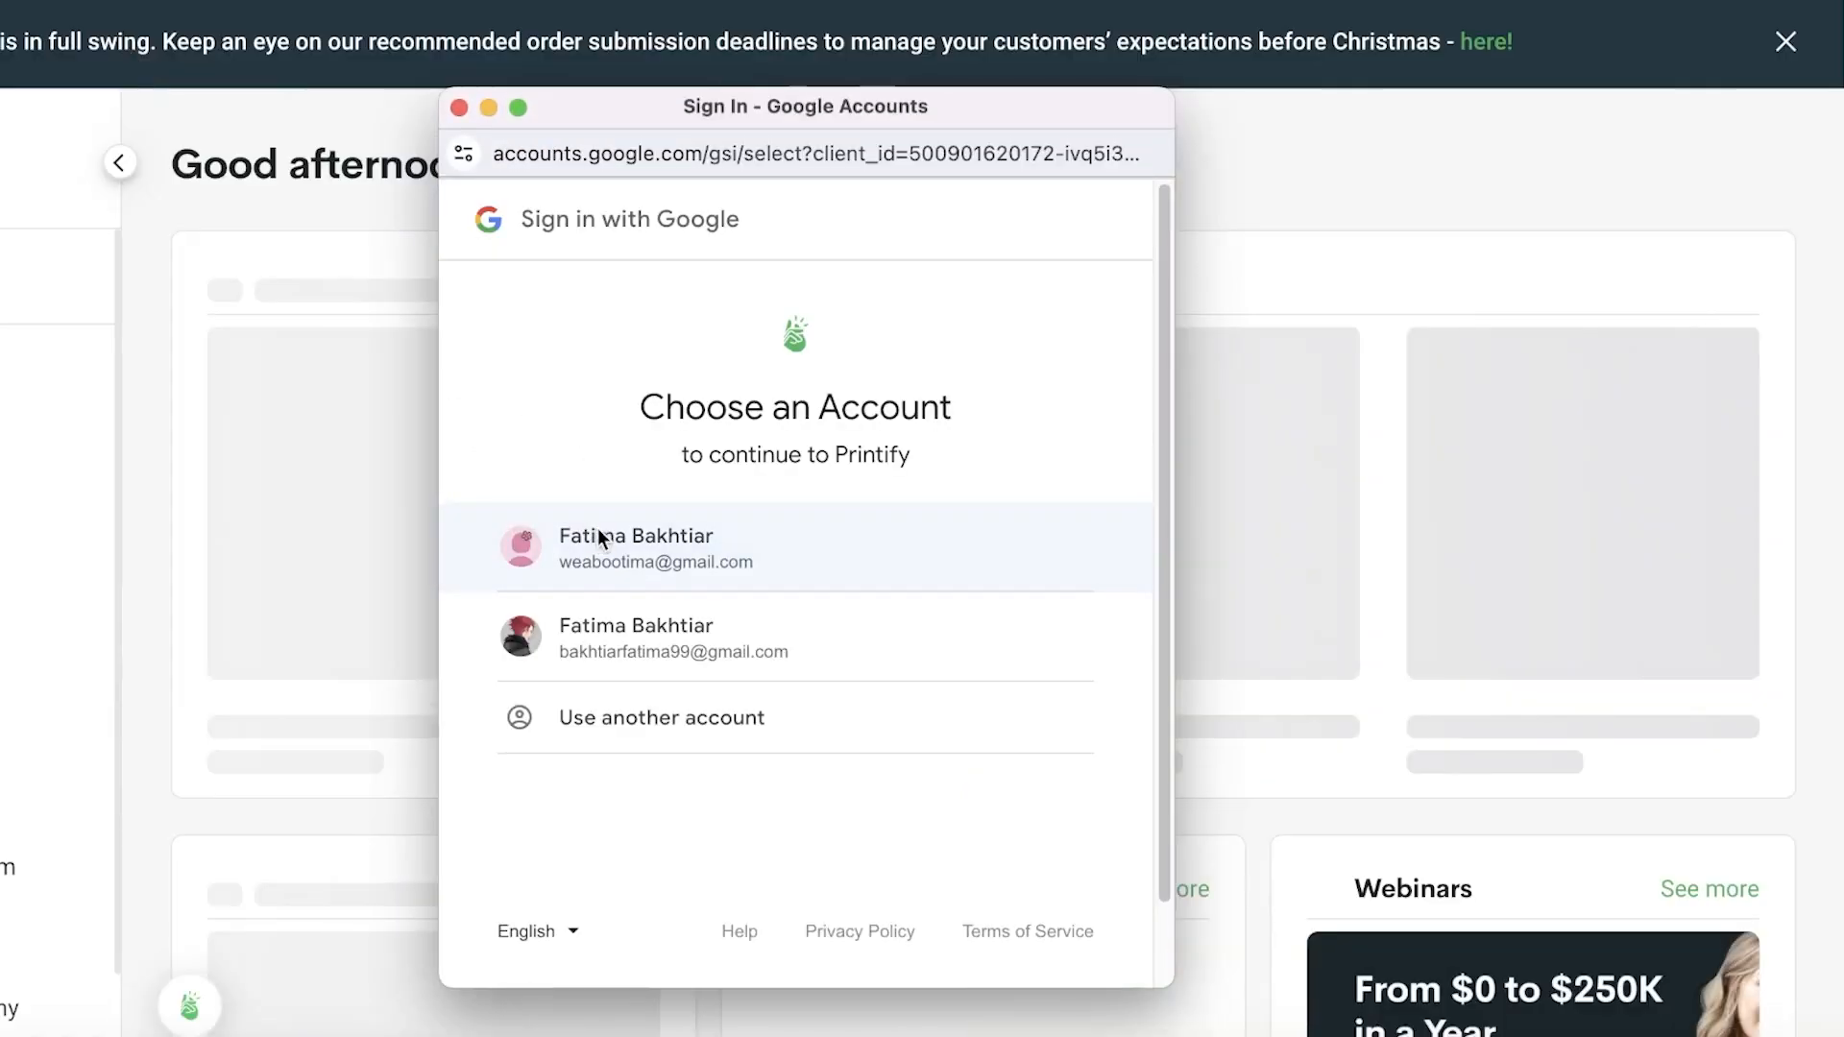
click(598, 531)
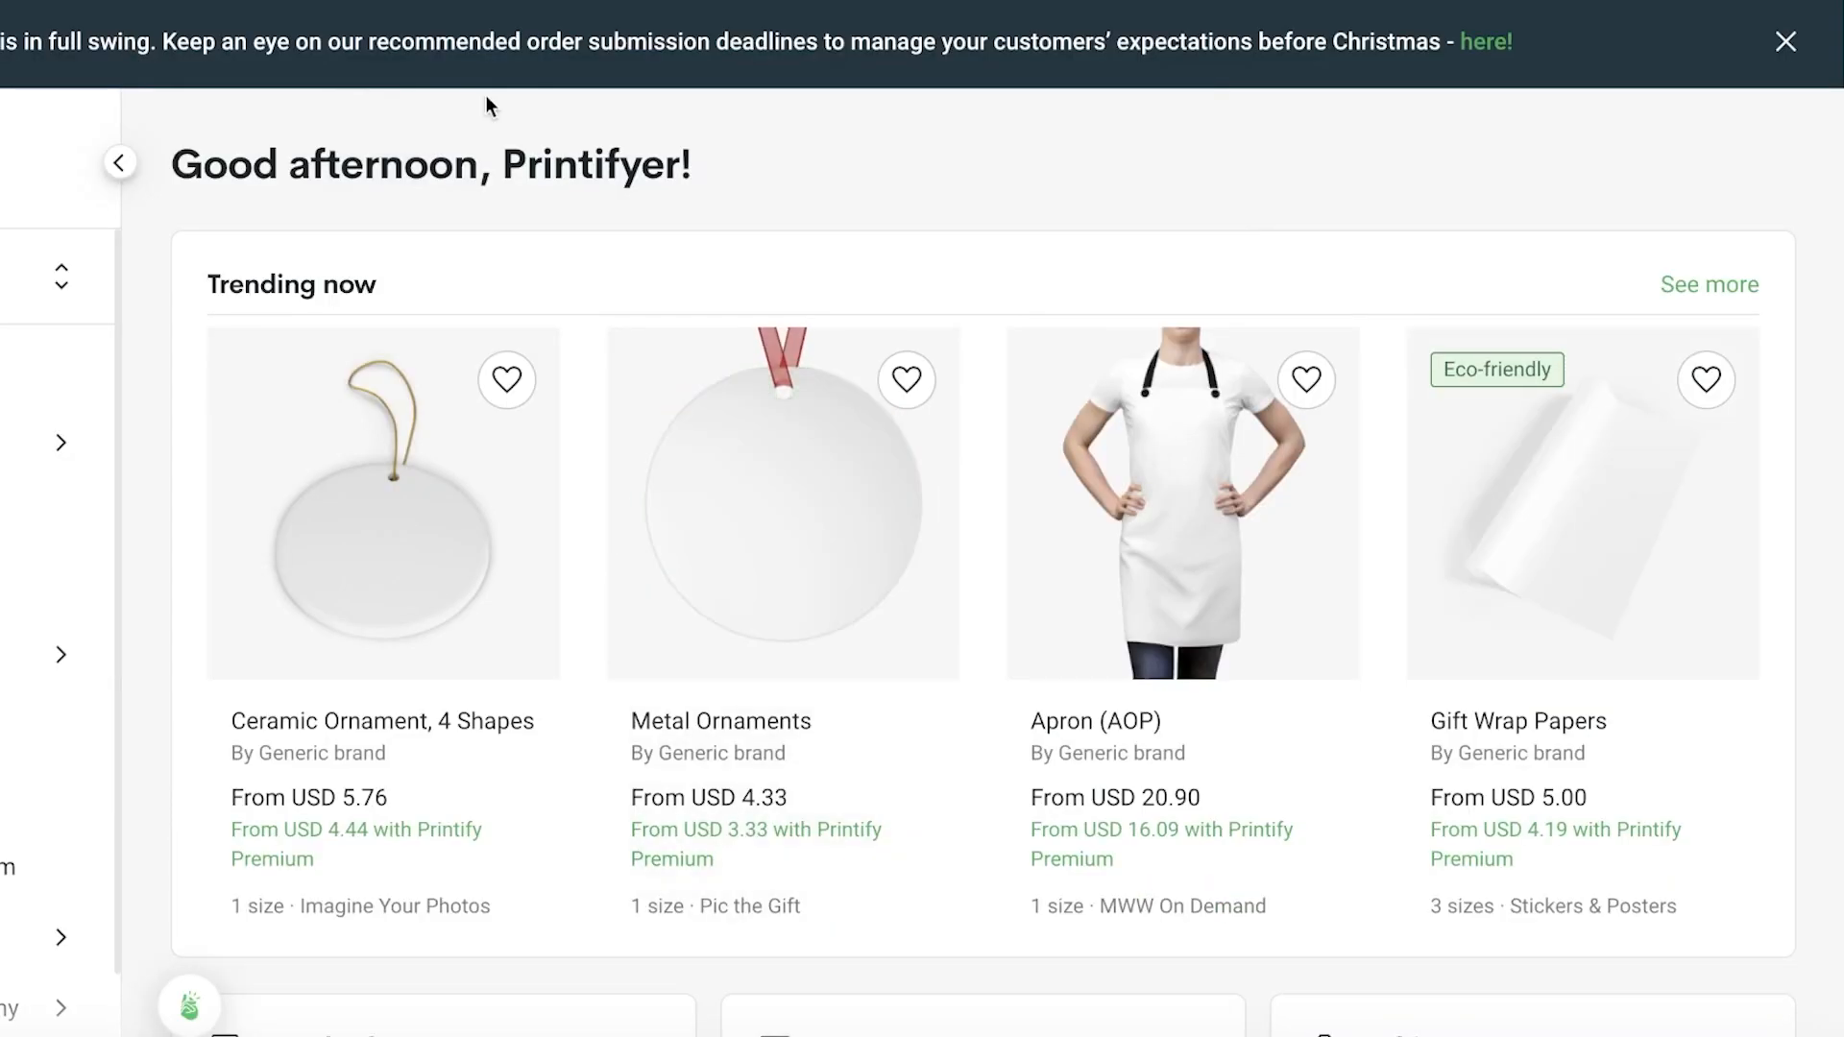
- Switch the active Printify store to the My Store that is connected to Shopify
scroll(1029, 432, down, 5)
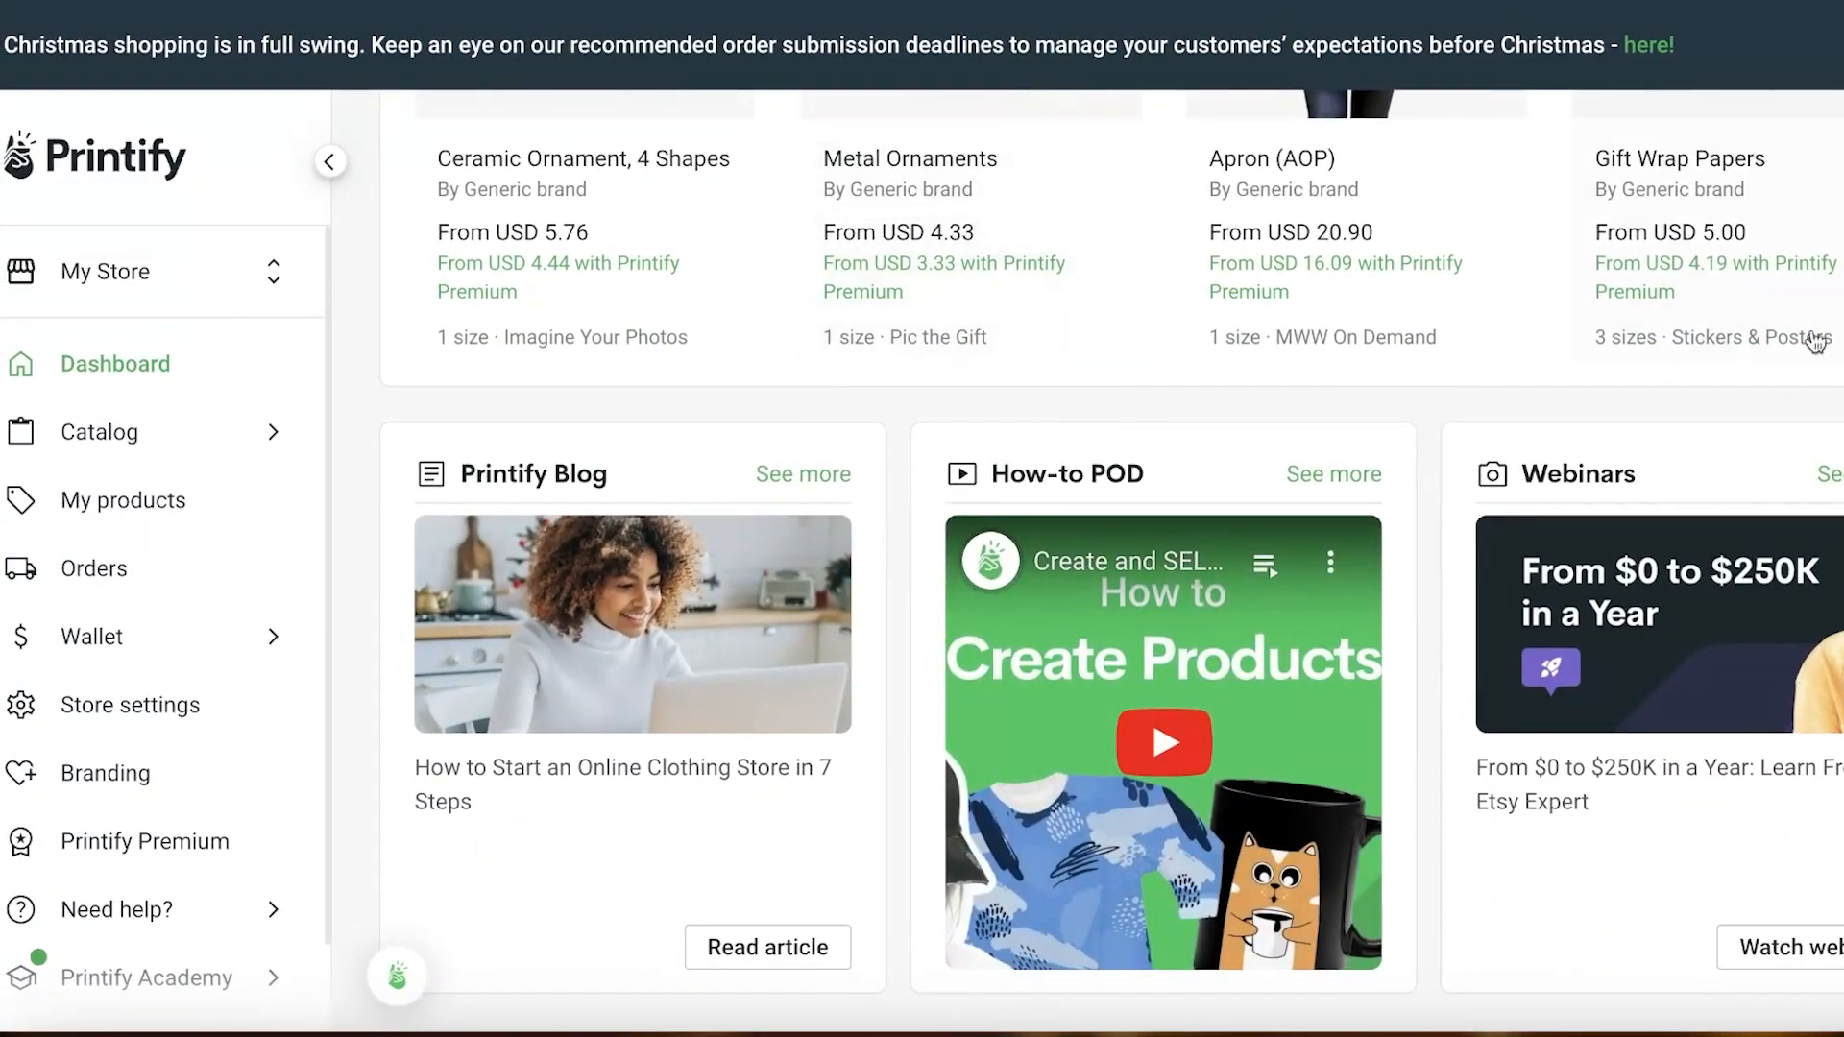
scroll(1710, 354, up, 5)
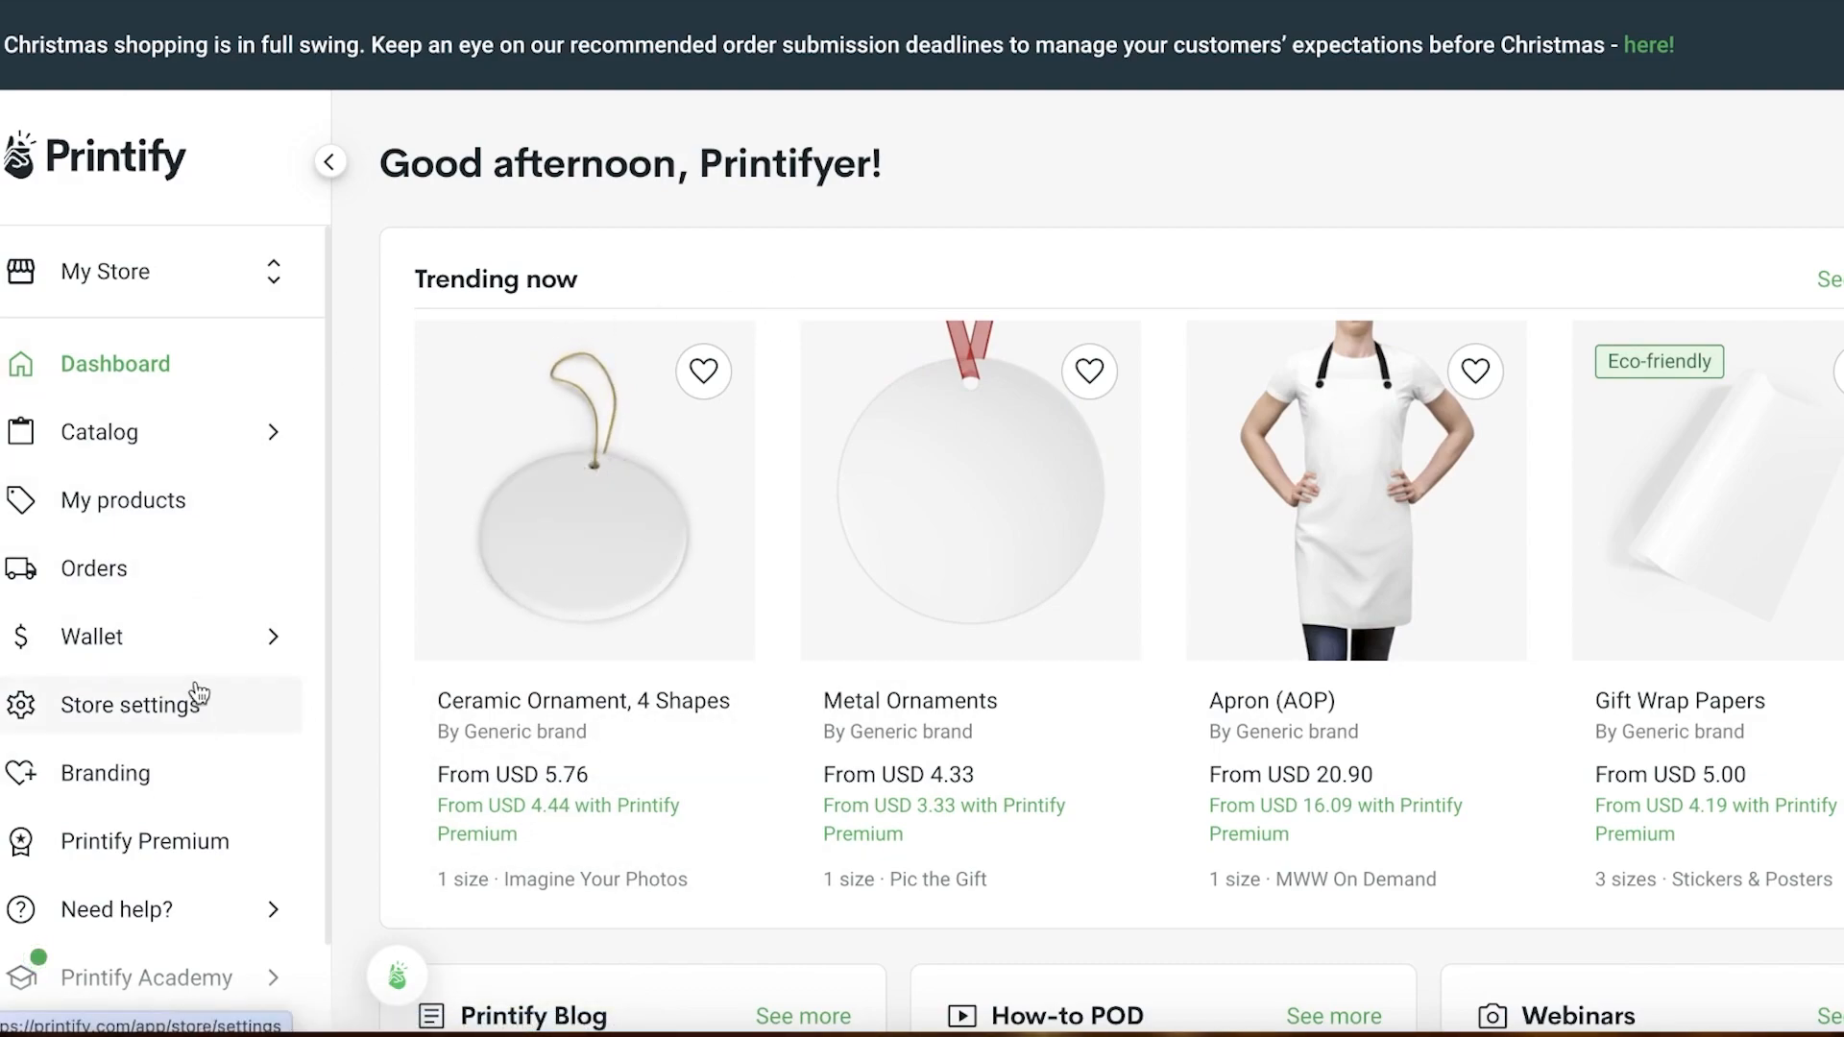
scroll(178, 701, down, 1)
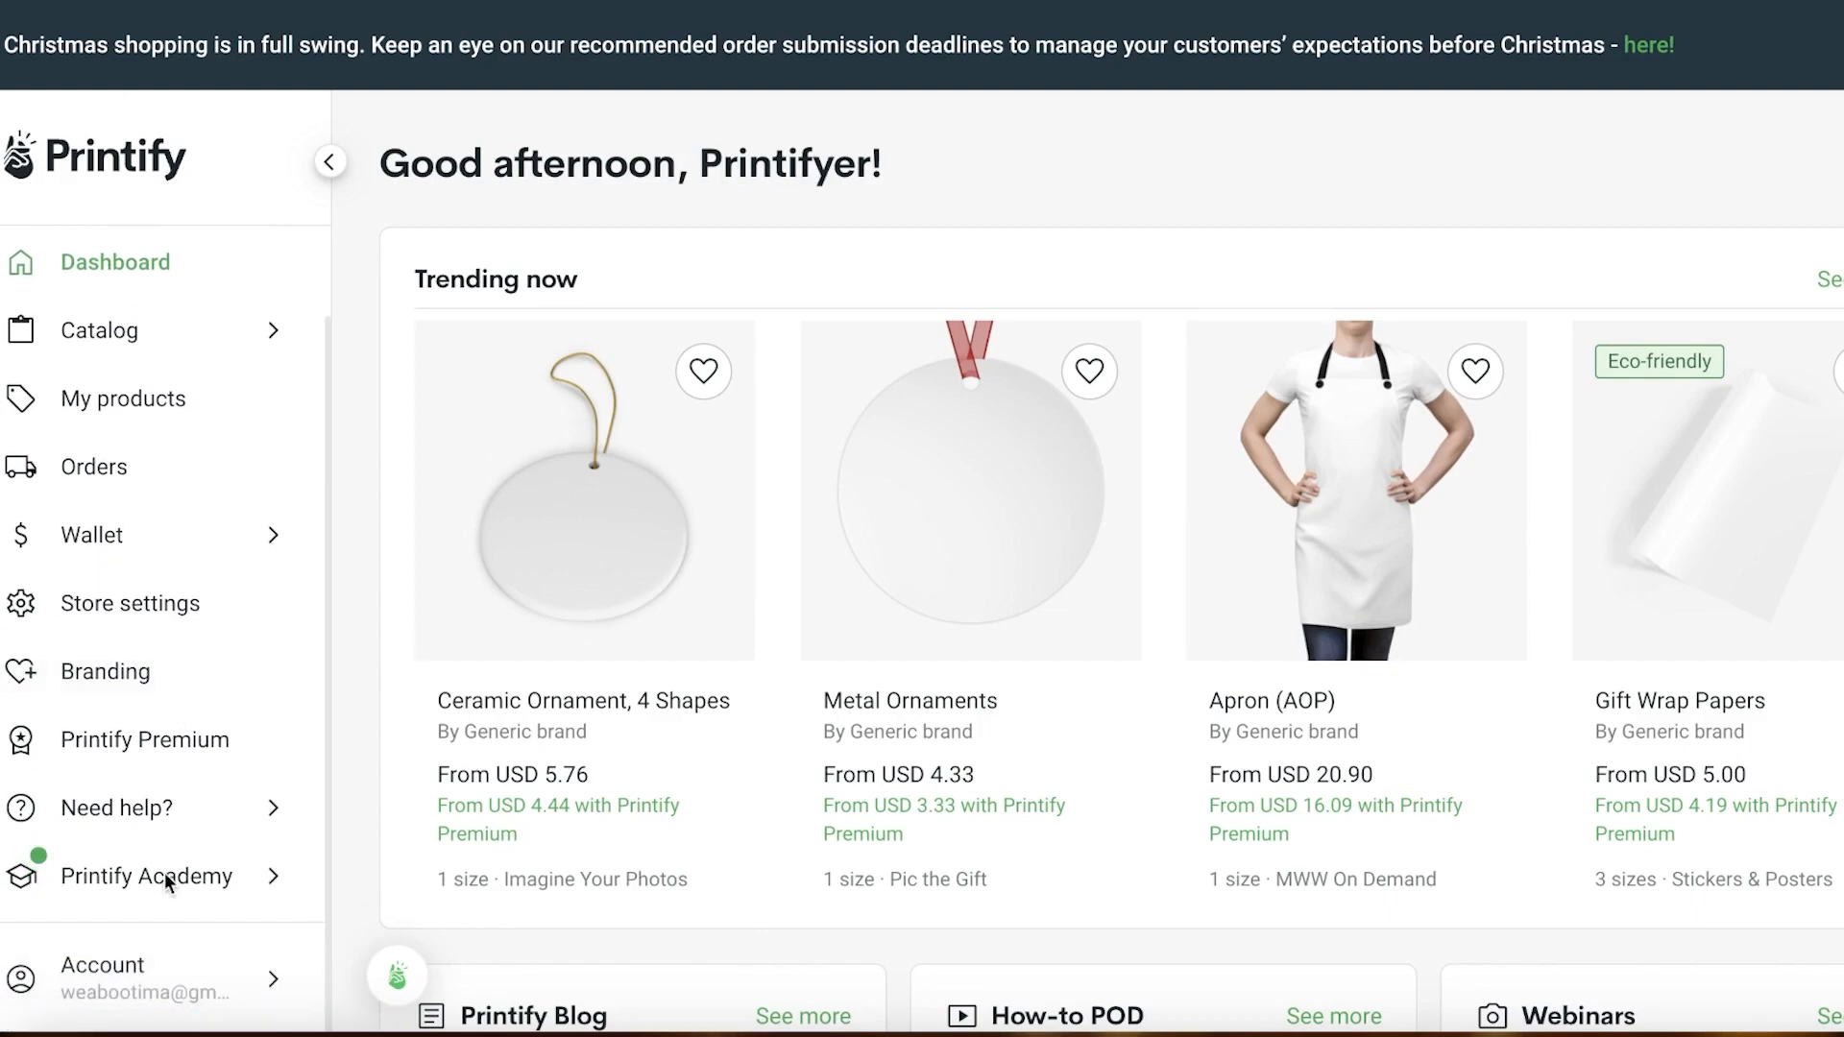
scroll(144, 538, up, 1)
click(148, 272)
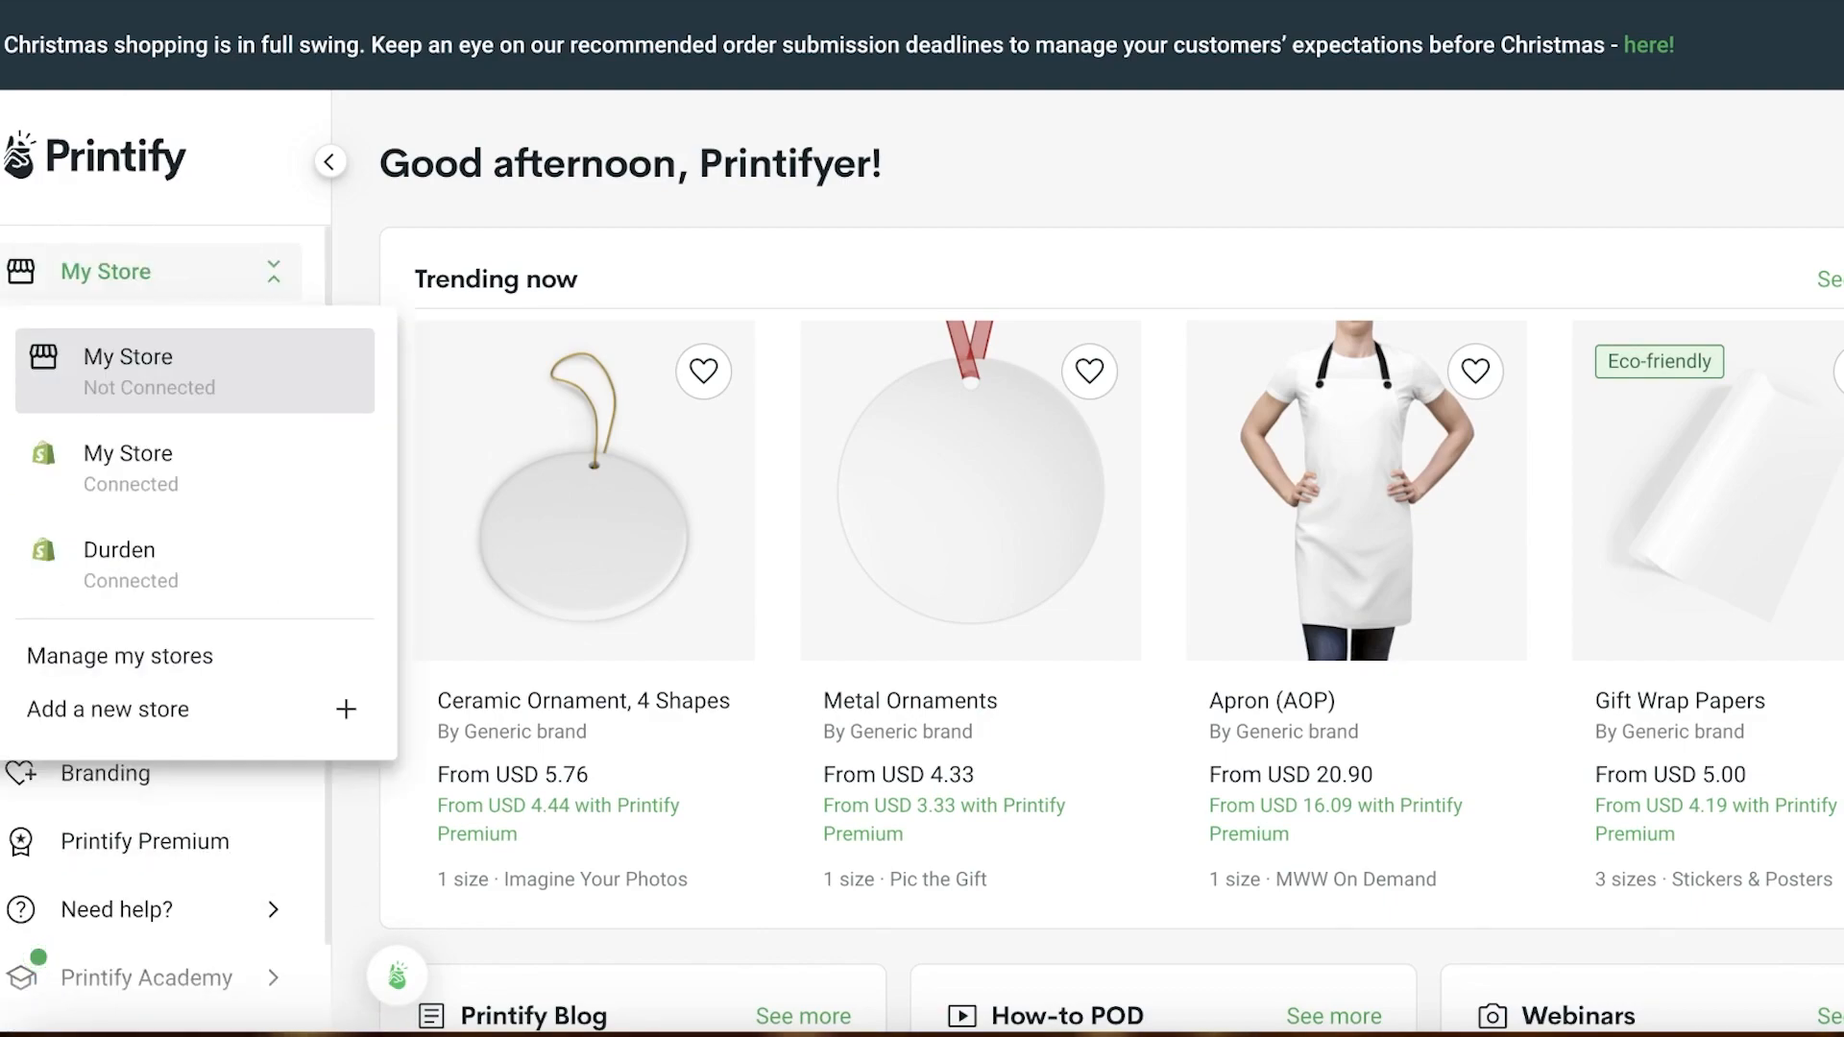
click(77, 485)
click(148, 272)
click(115, 538)
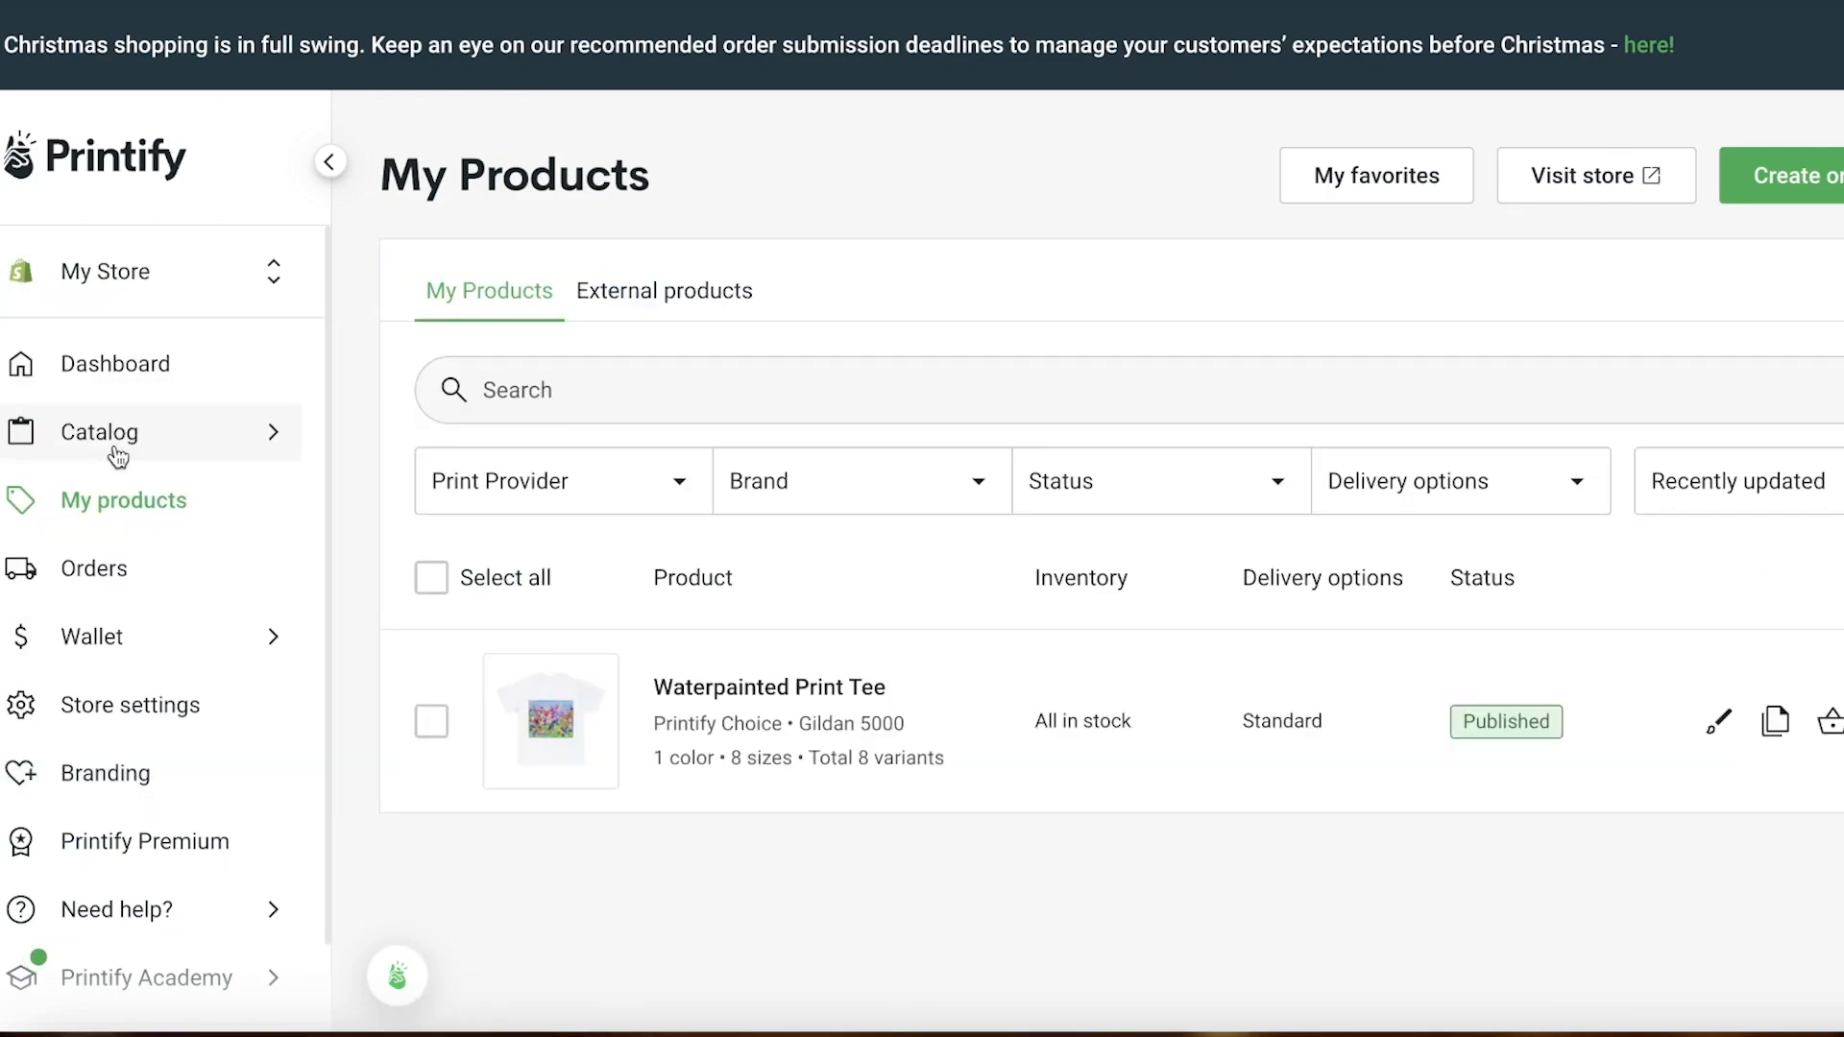
- Open the management page for all stores and delete the Shopify-connected My Store
click(152, 279)
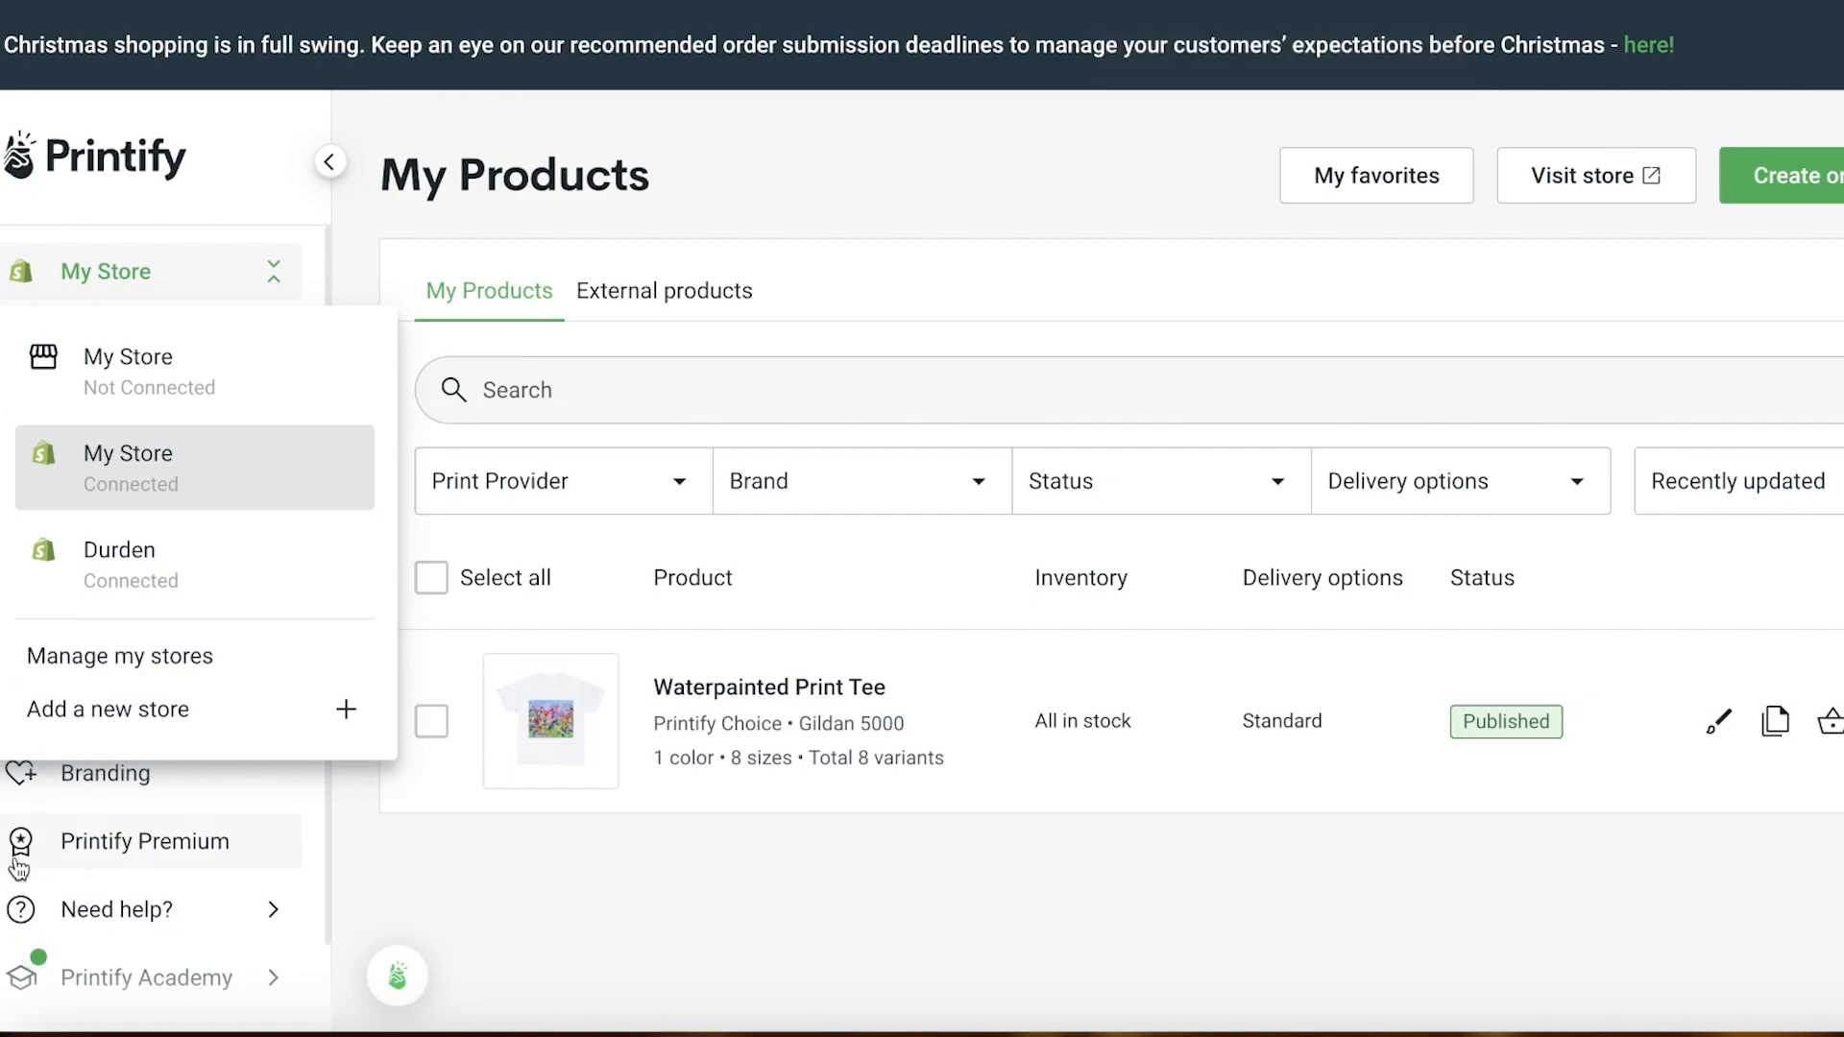
click(117, 656)
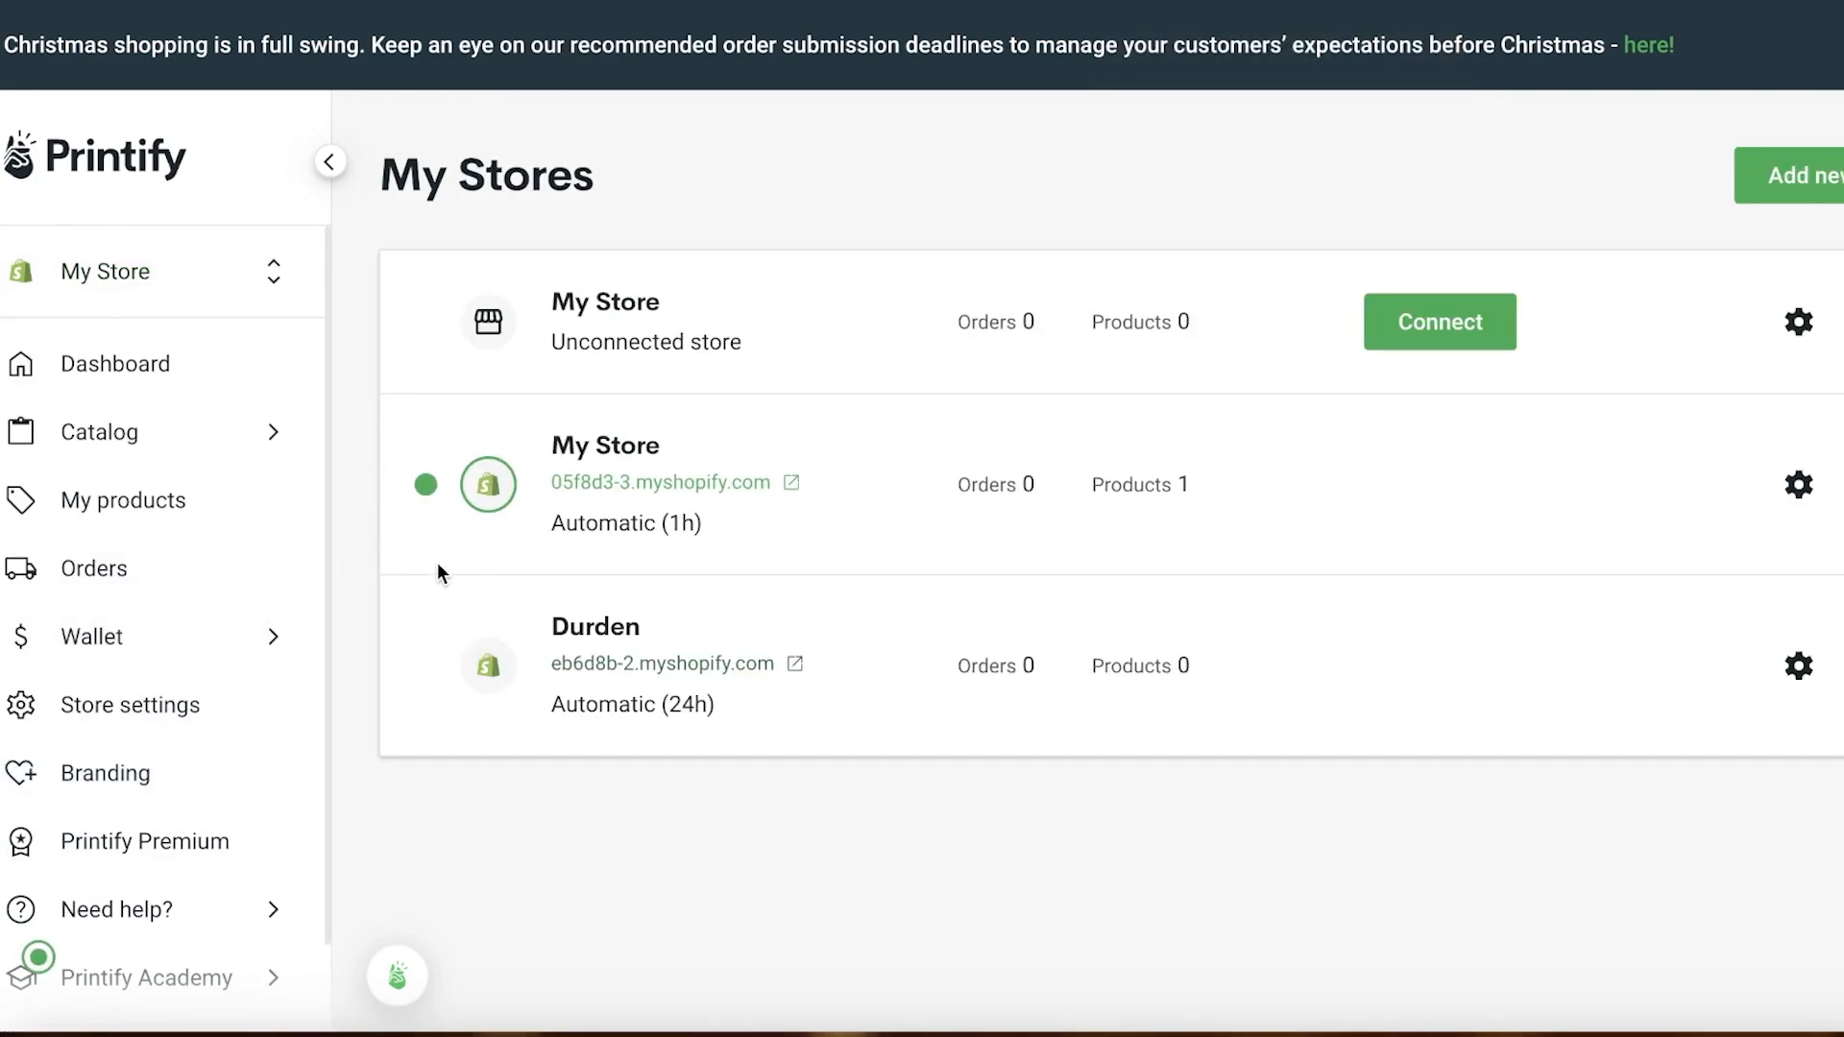
click(1799, 484)
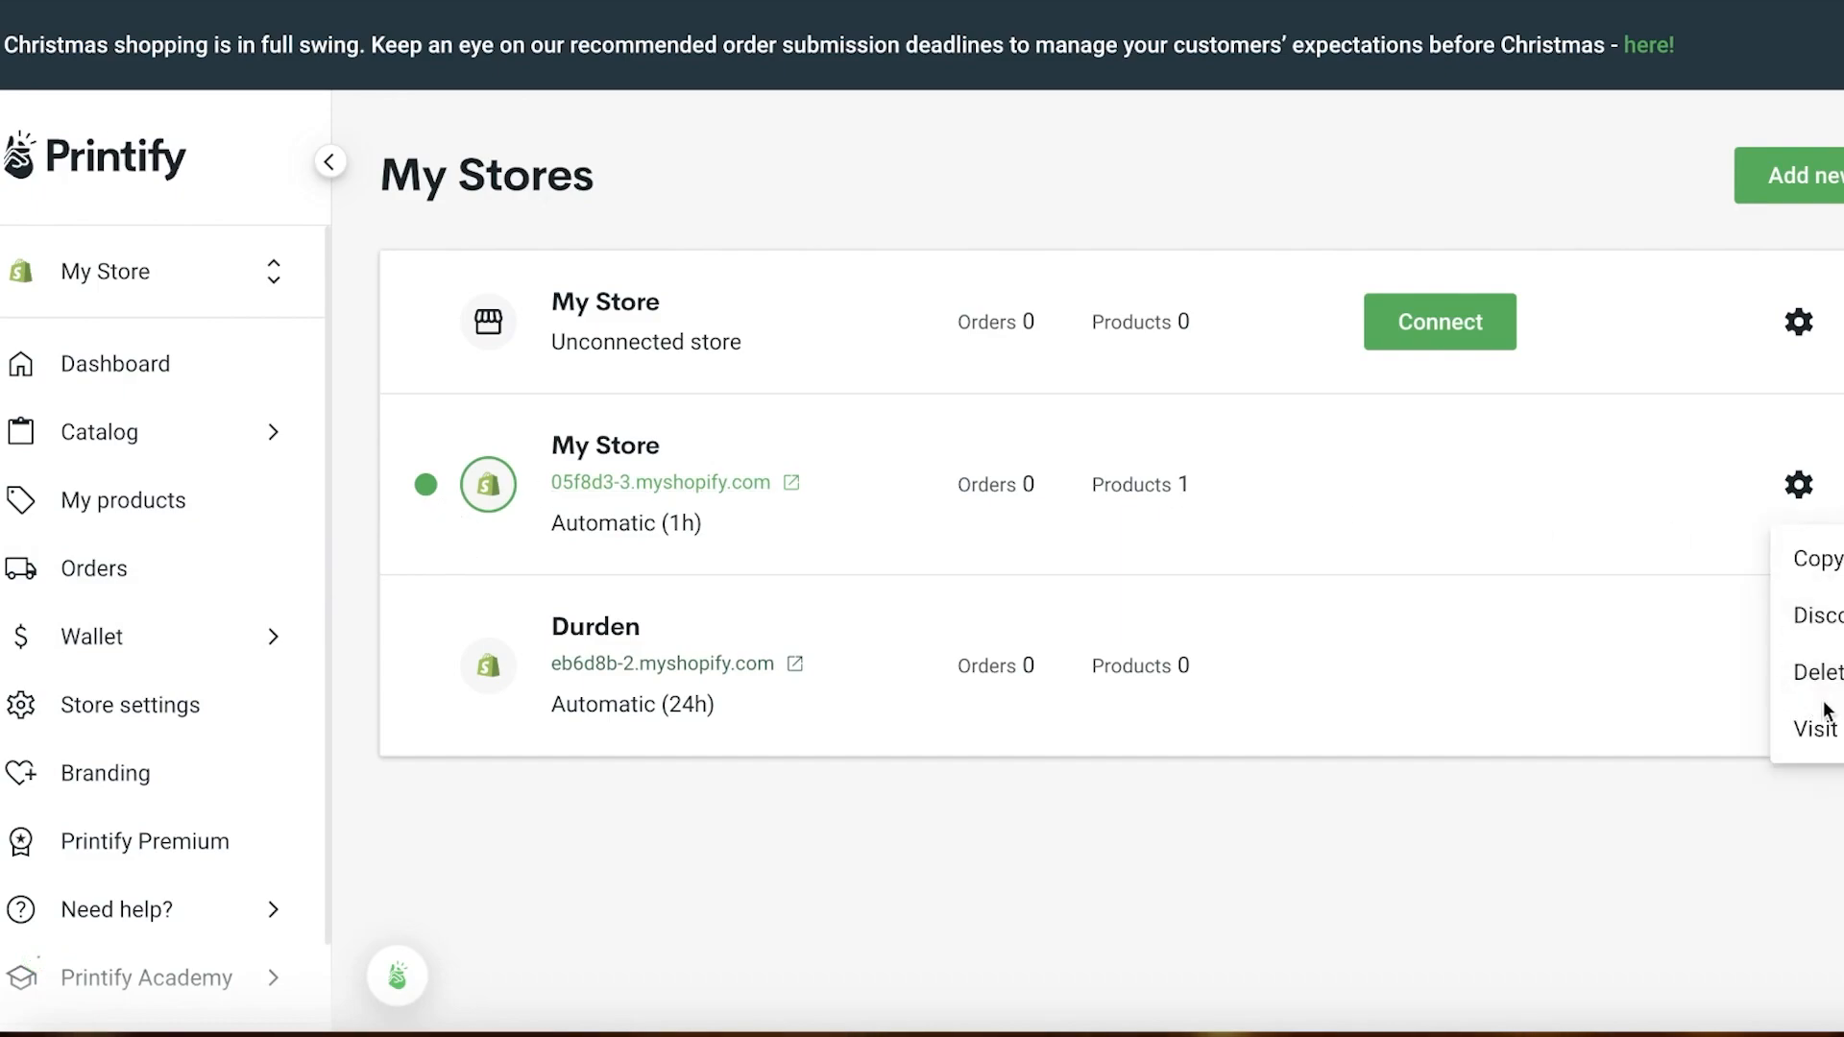
click(1825, 670)
click(1208, 474)
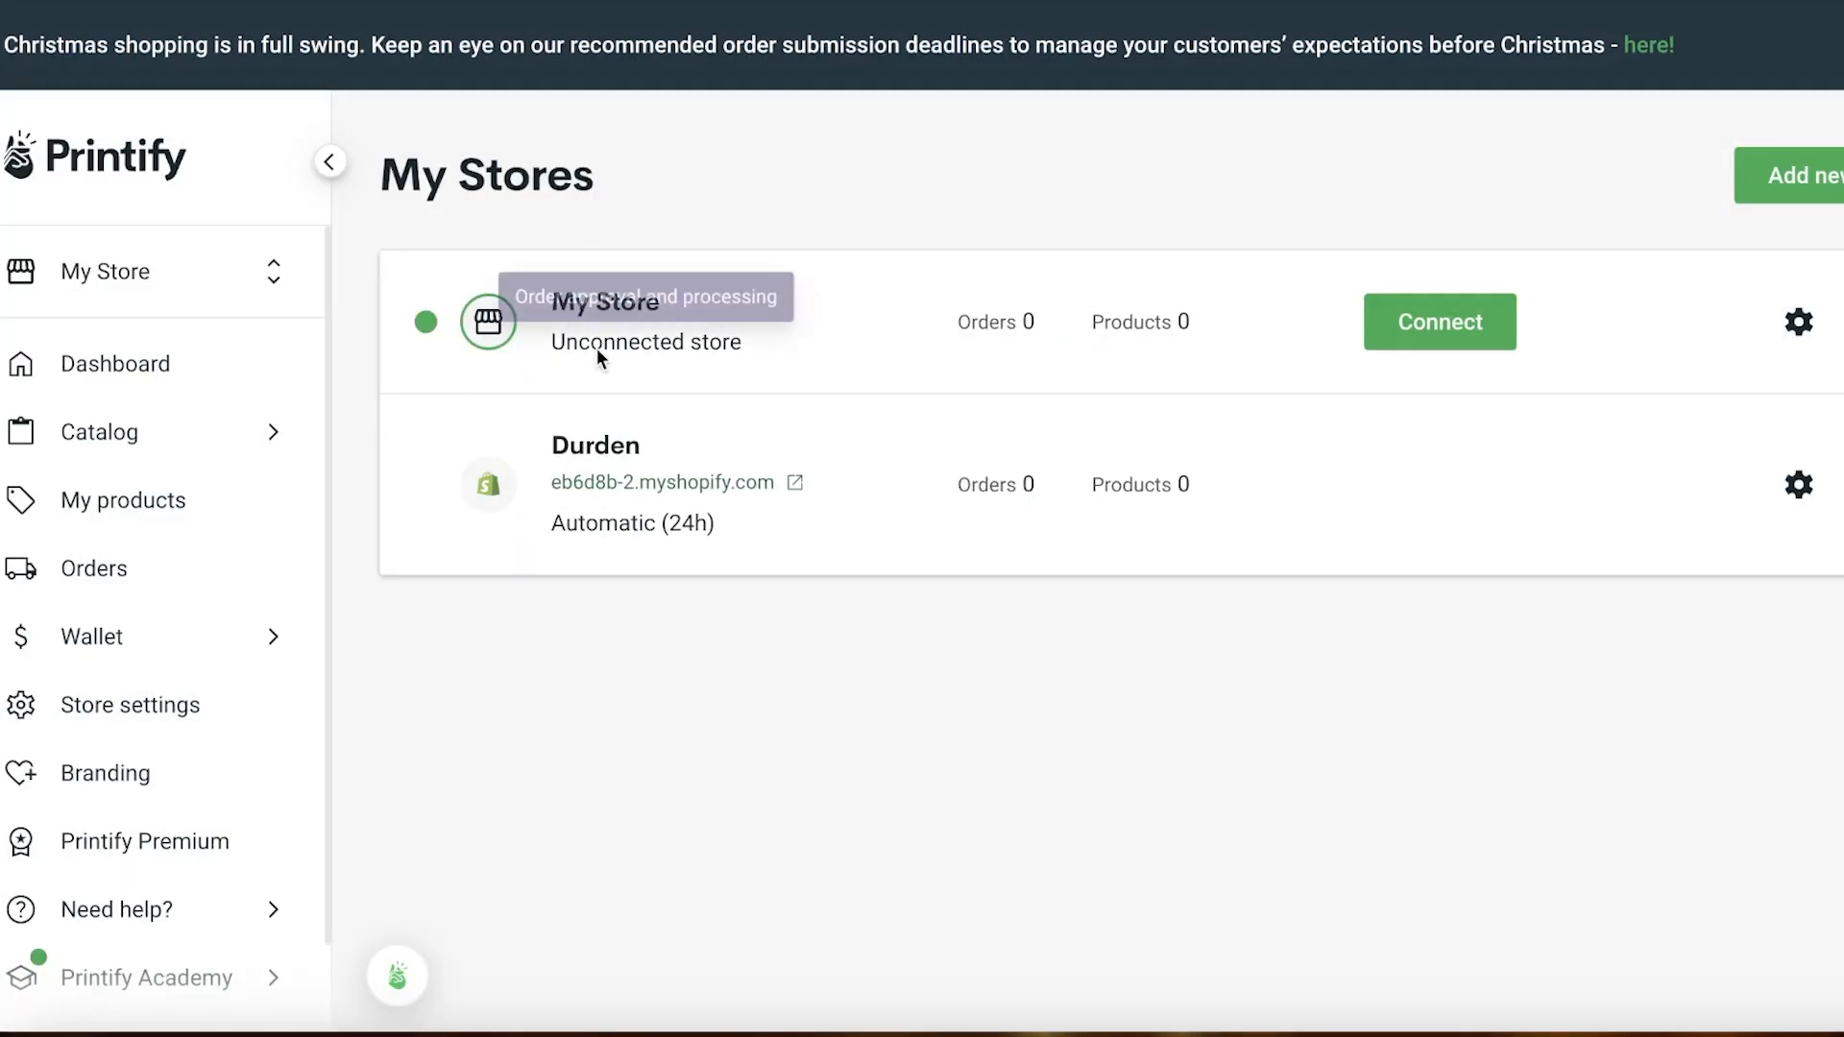
- Open the connection options for the unconnected My Store and review the available sales channels
click(1472, 327)
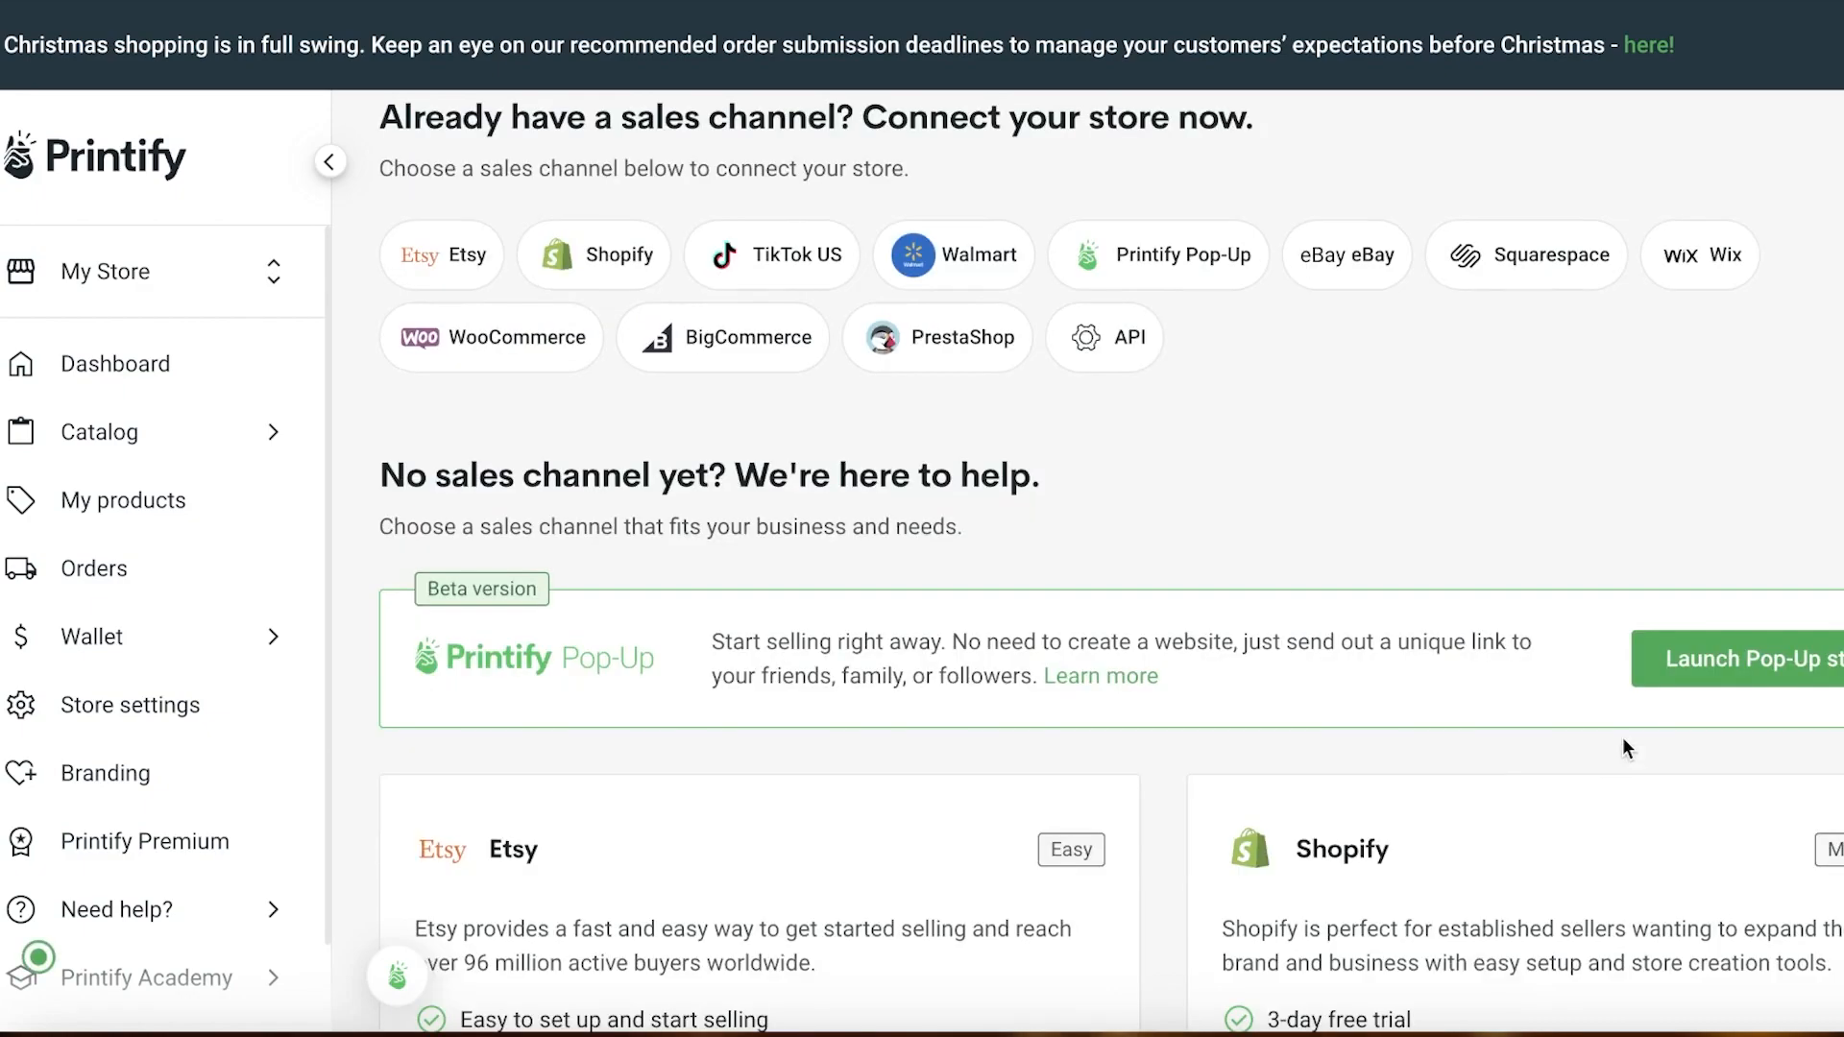
scroll(1622, 736, down, 9)
scroll(1218, 533, up, 8)
scroll(1218, 533, down, 4)
click(1350, 583)
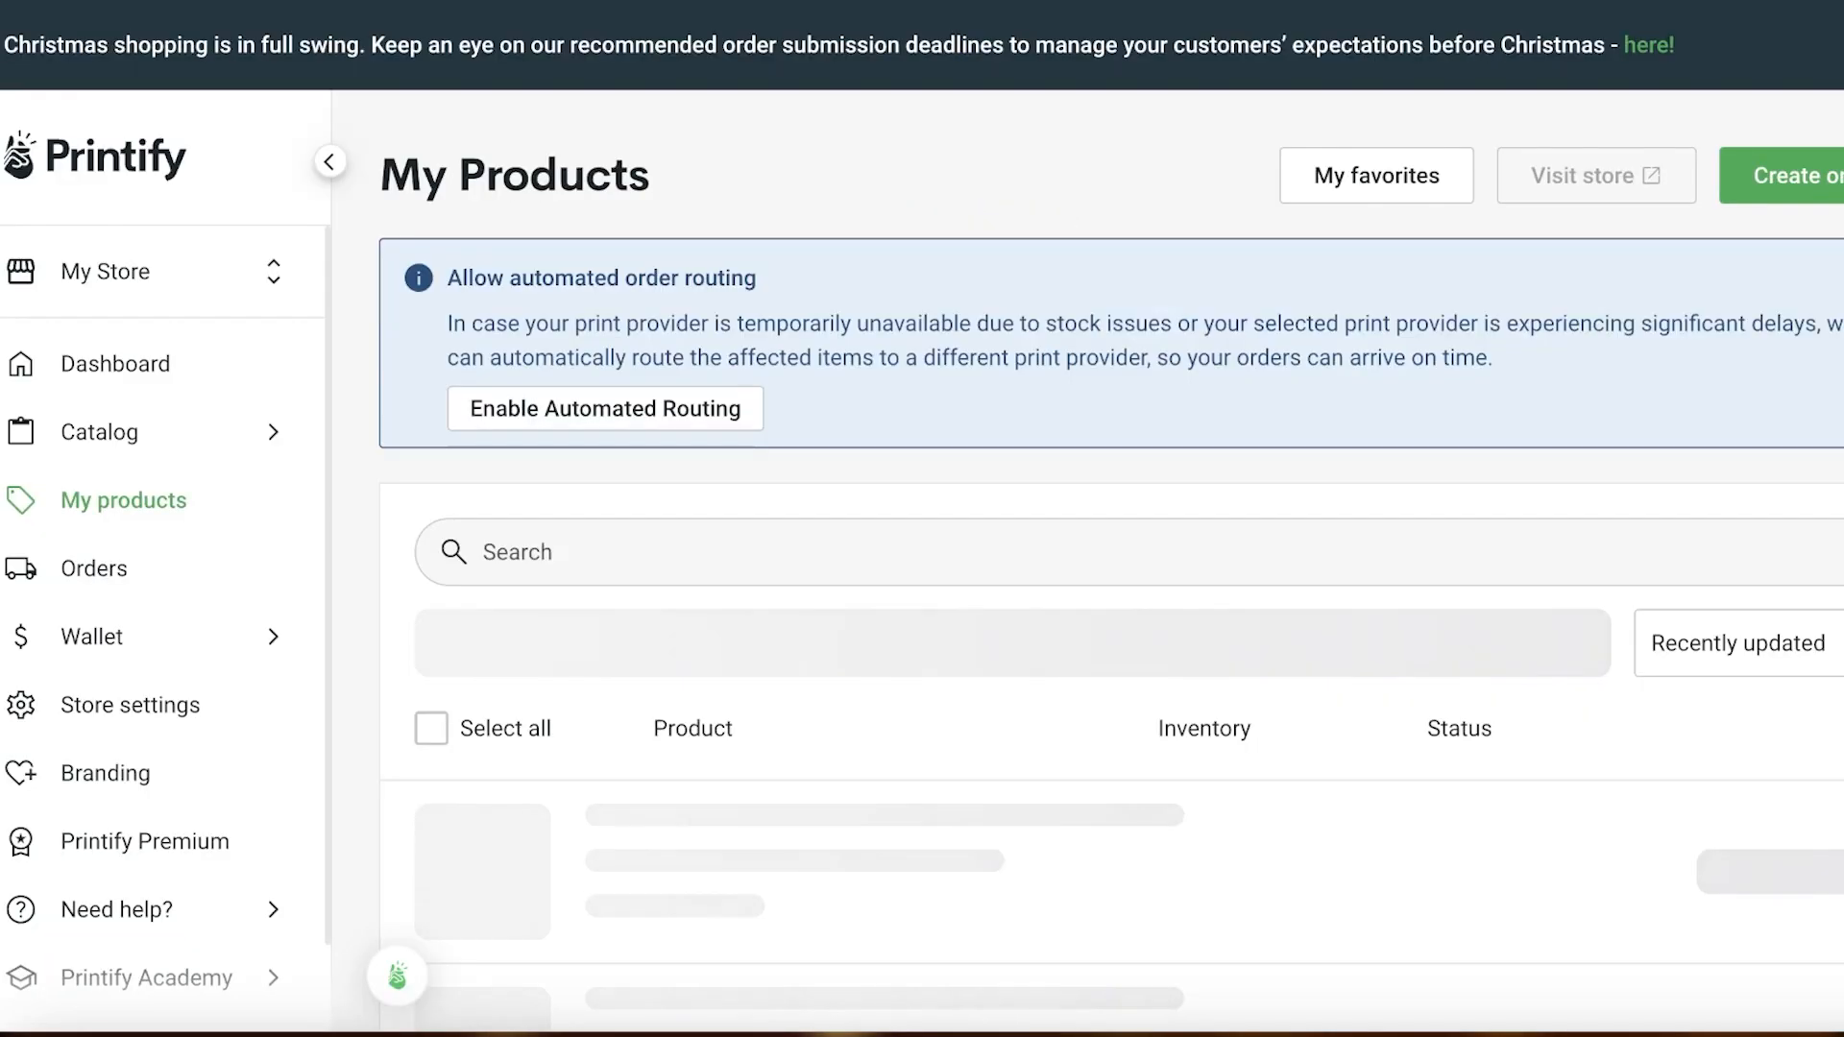
- Switch the active store to Durden and open the catalog to browse products for it
click(120, 286)
click(164, 468)
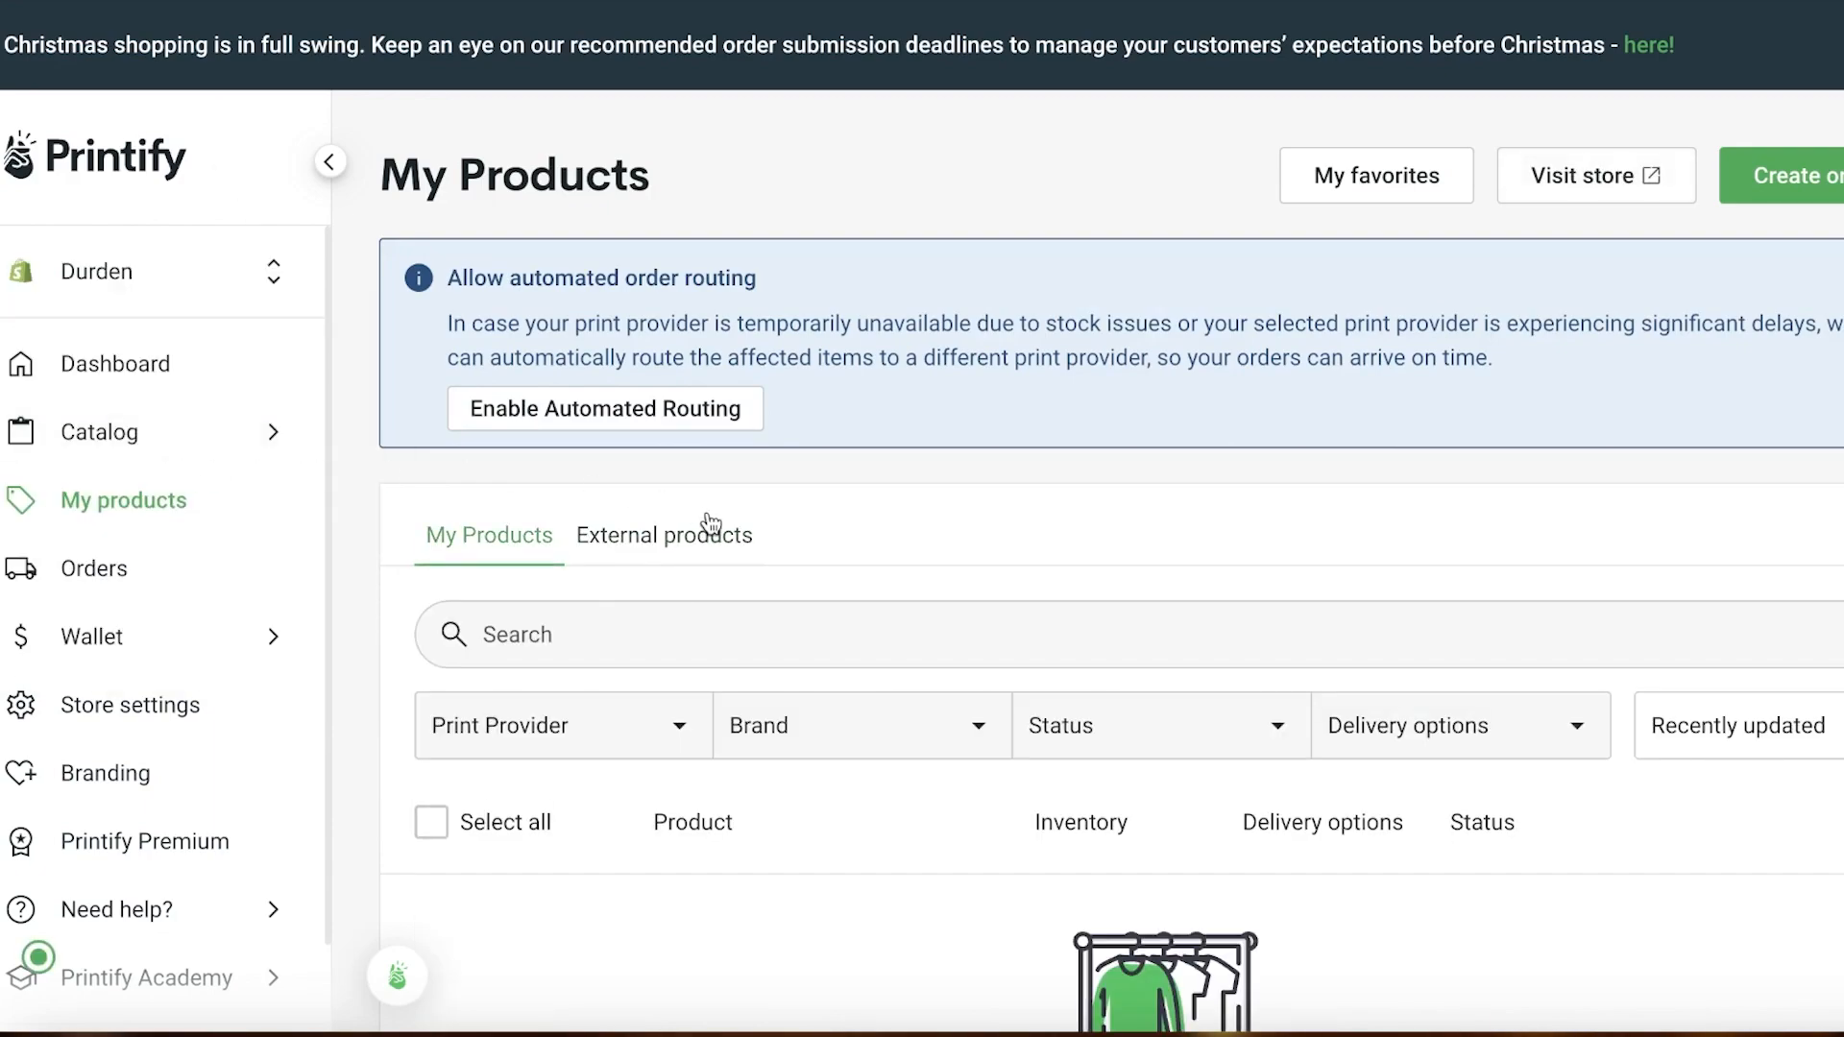
click(144, 272)
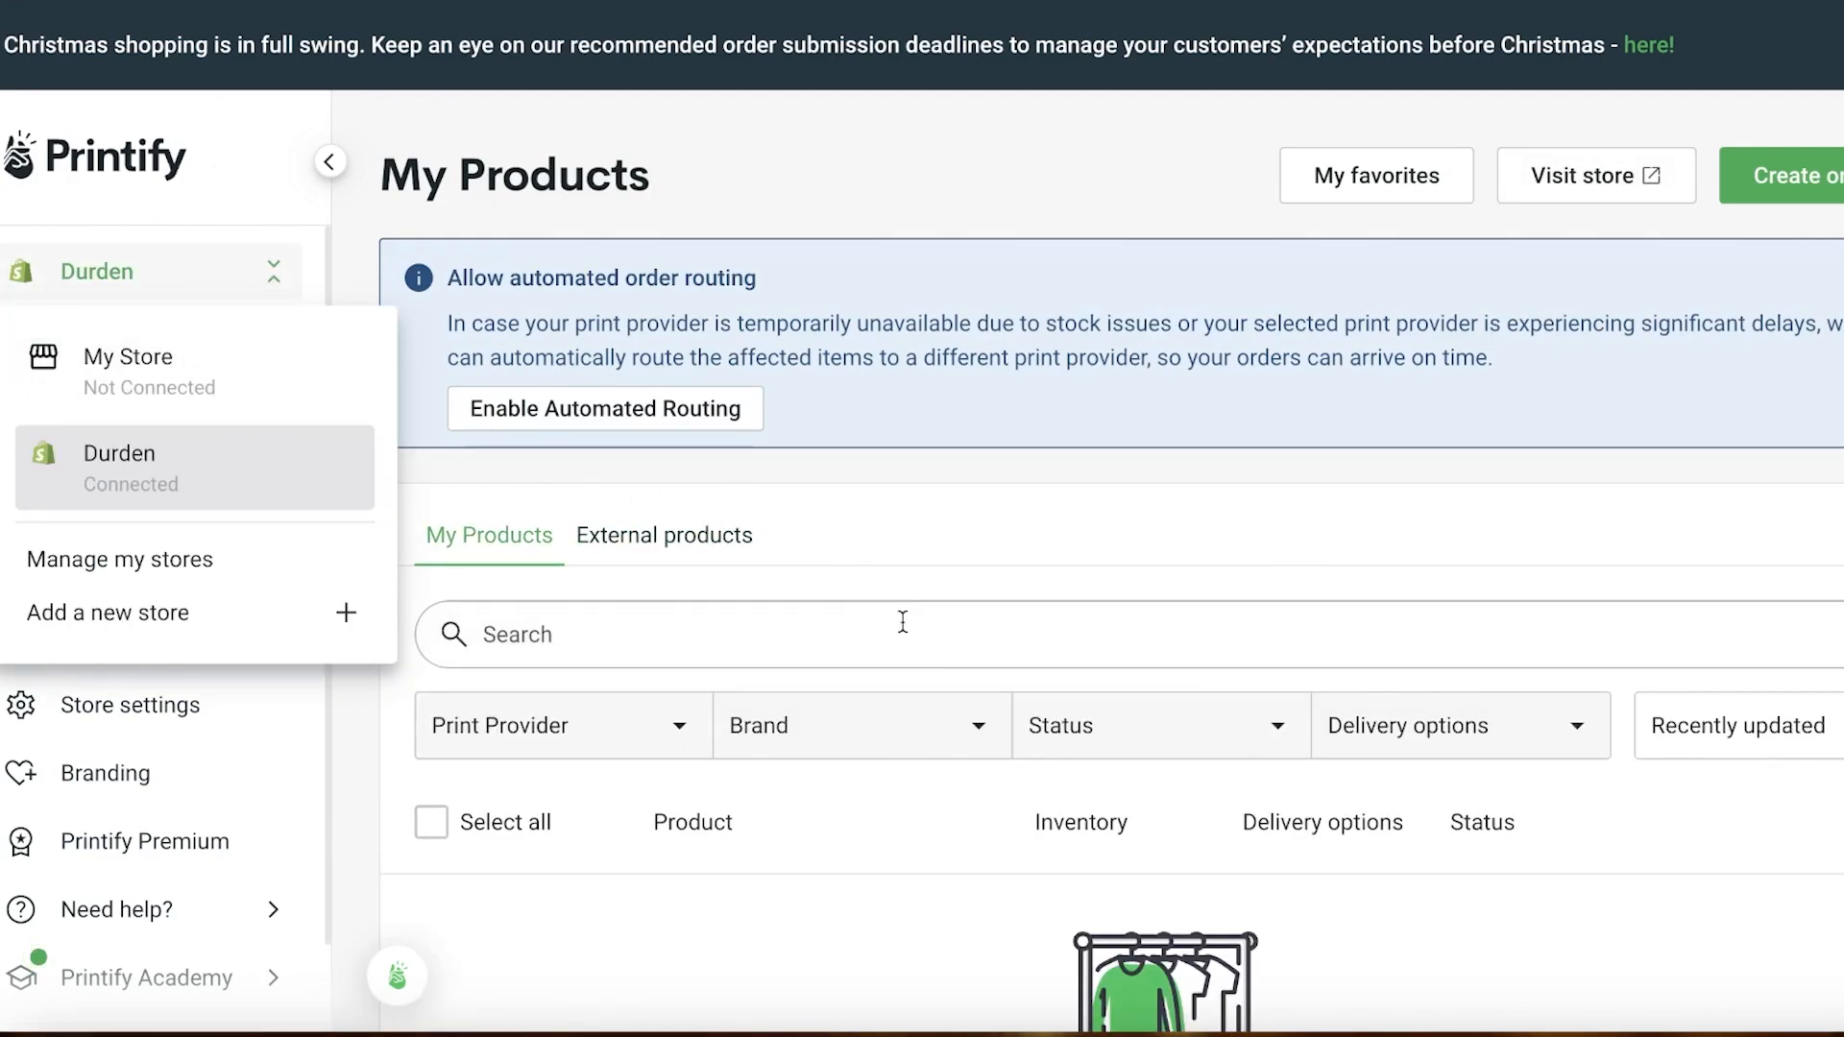
click(1098, 888)
scroll(1098, 887, down, 4)
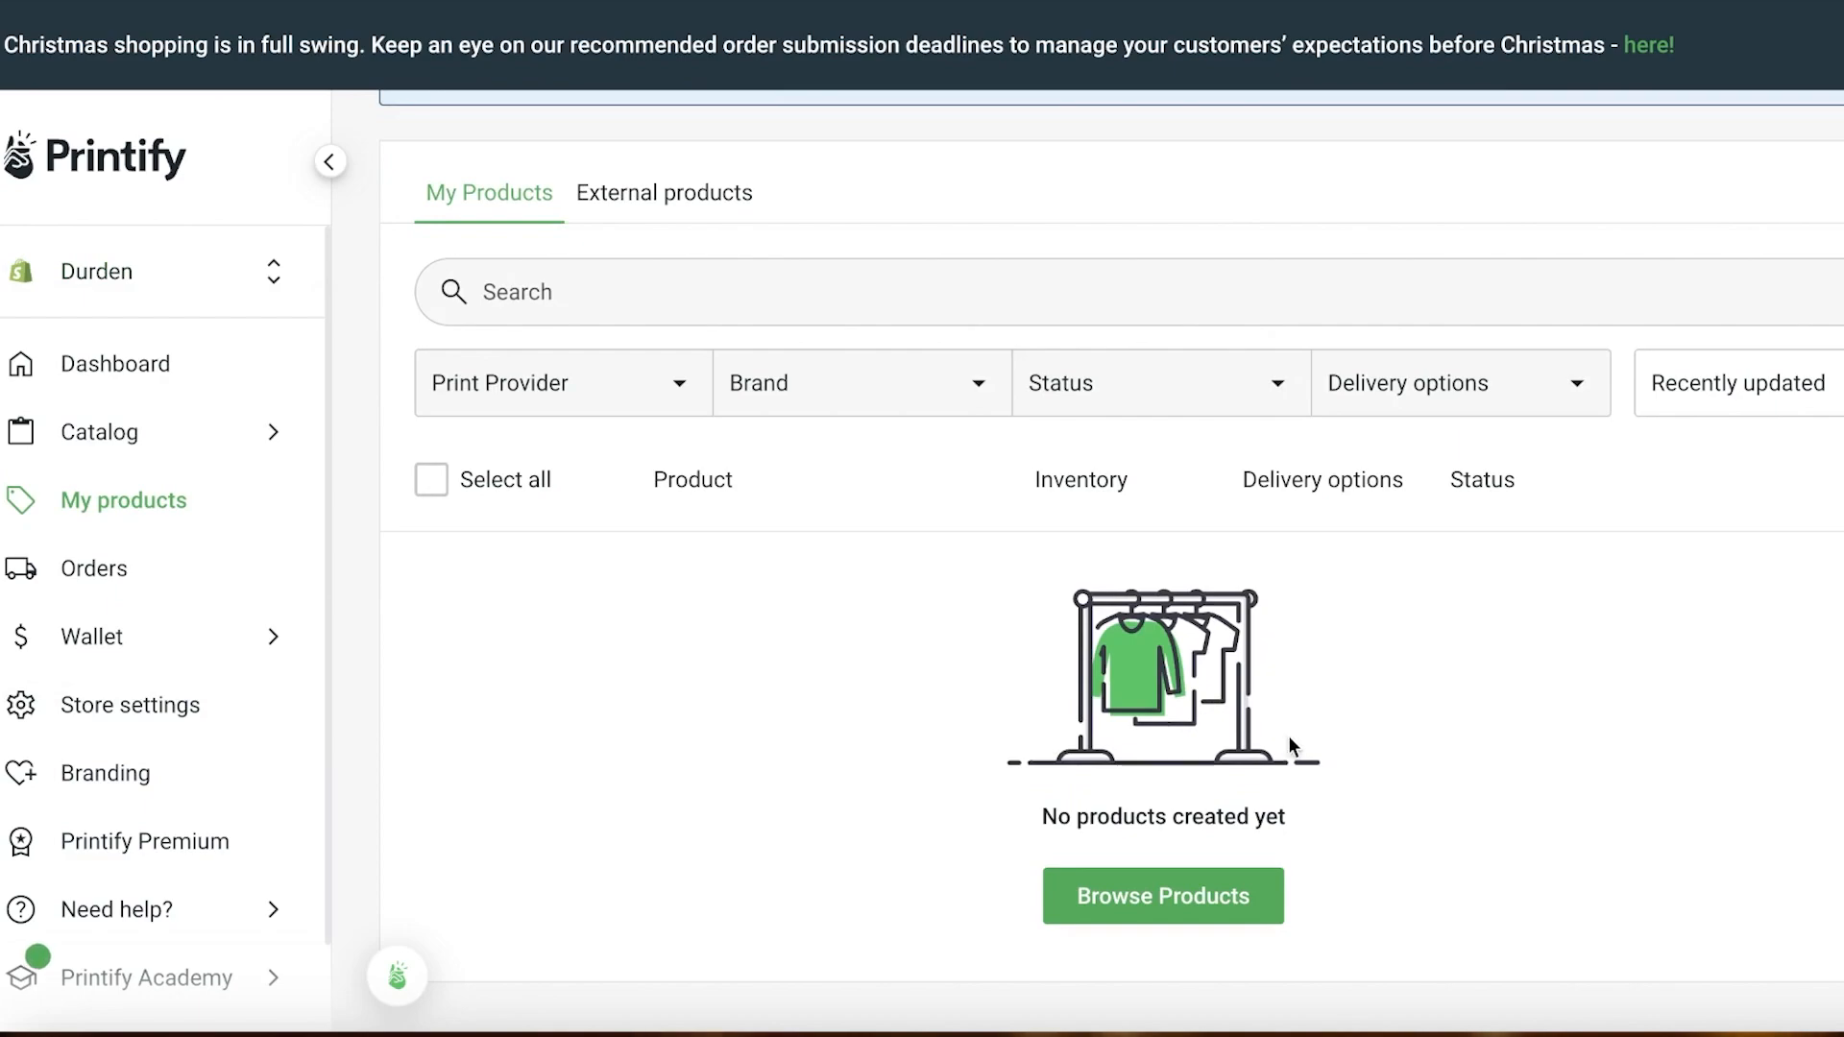
click(1196, 880)
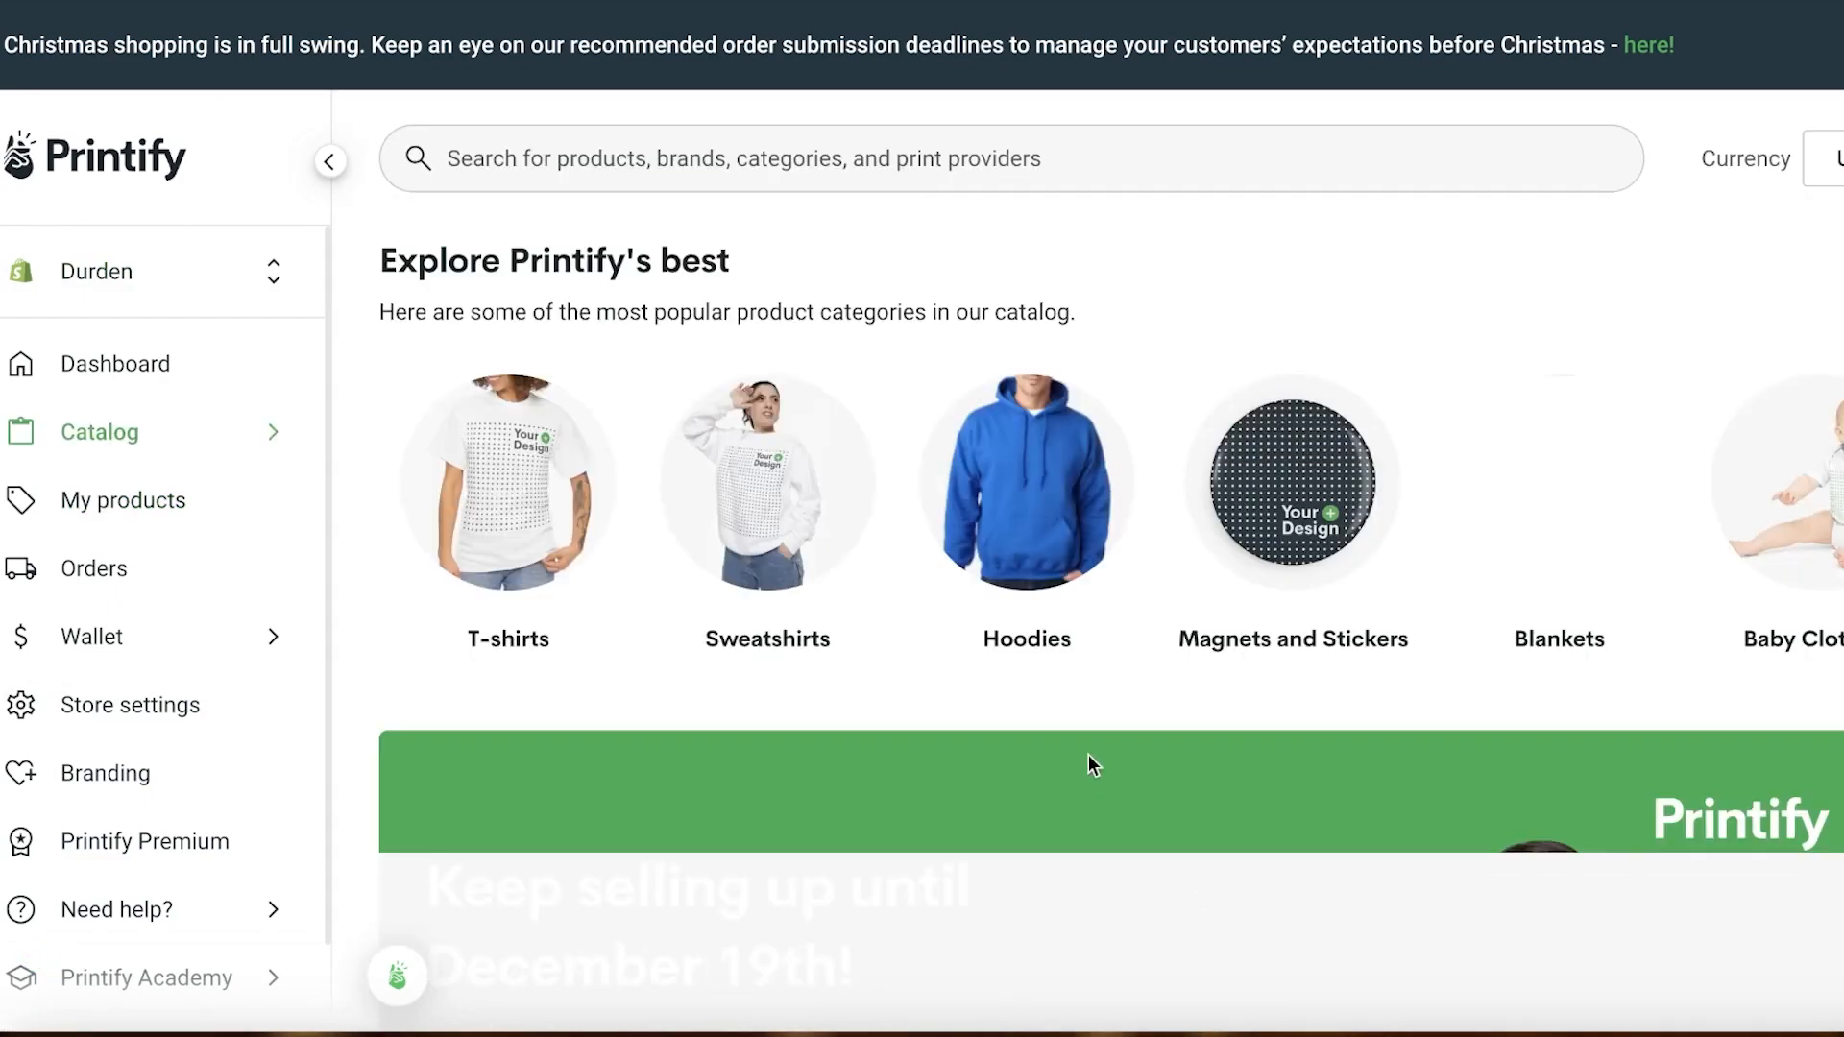
- Look through the High earning and Merchant approved products in the catalog and open the Men's Sweatshirt by AWDIS
scroll(1095, 766, down, 10)
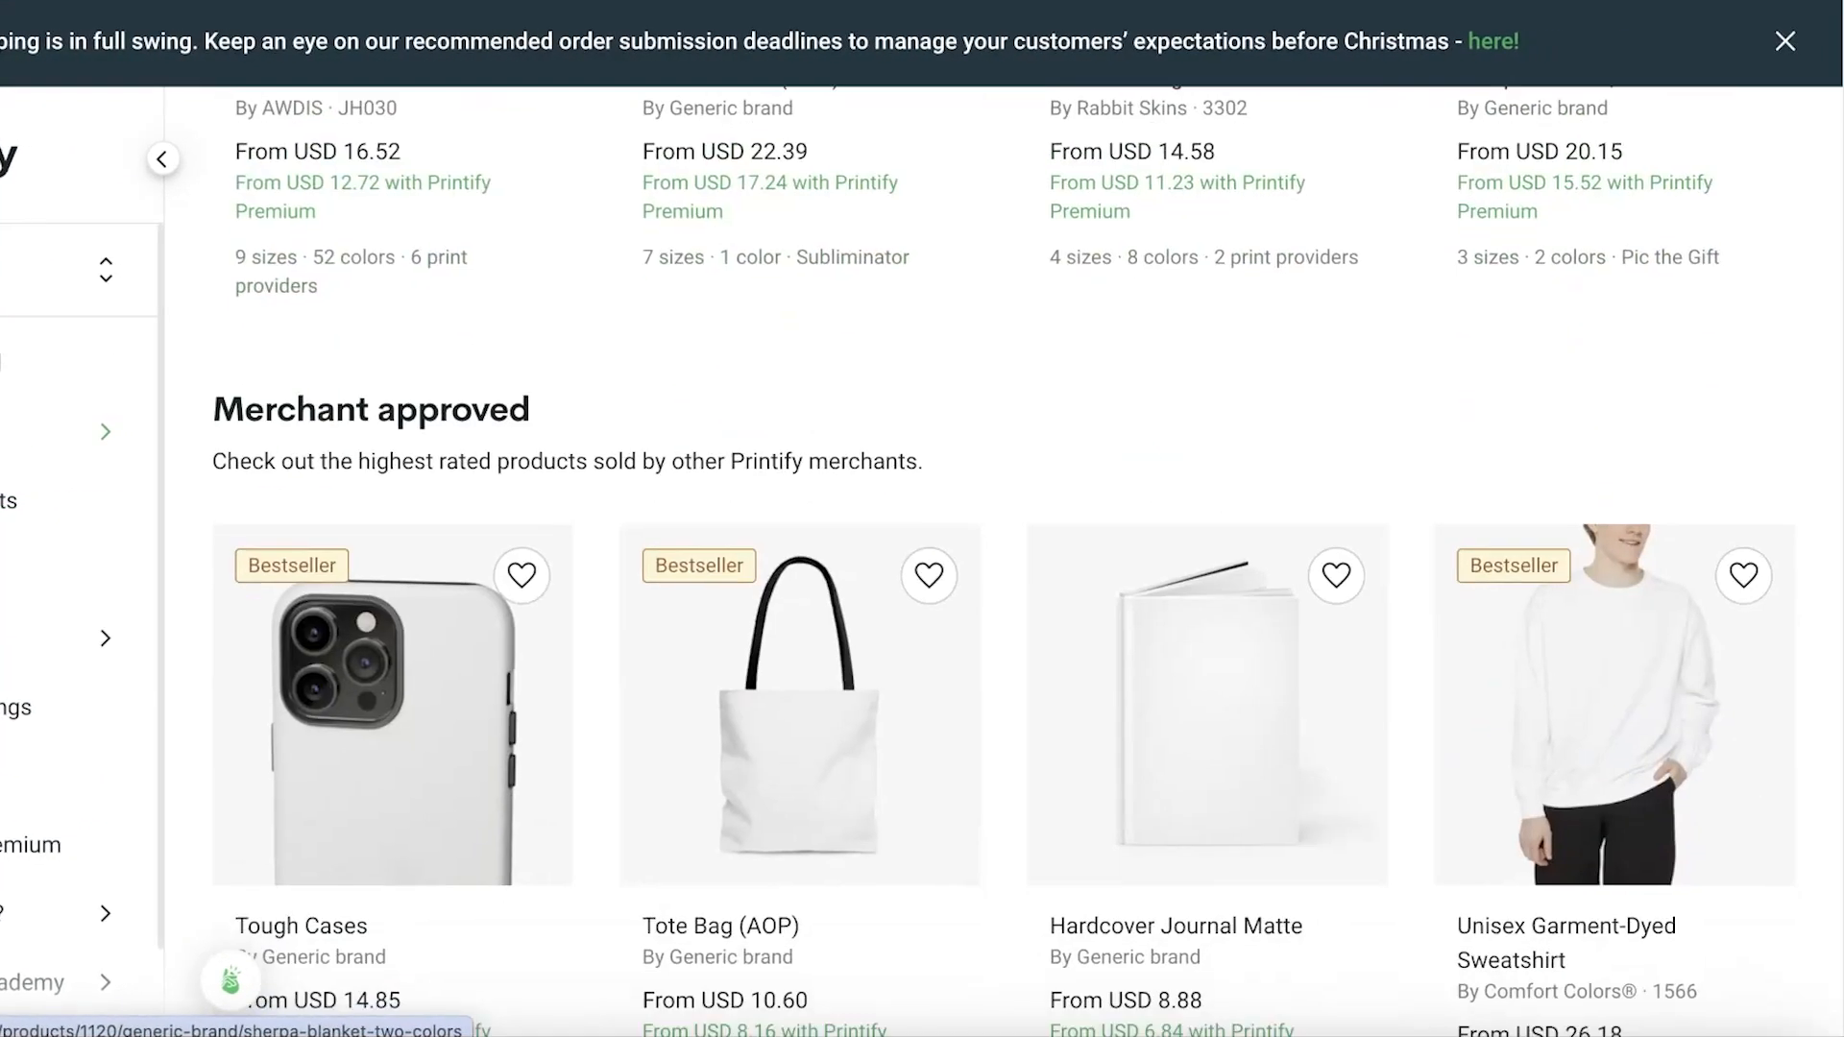
scroll(711, 403, down, 5)
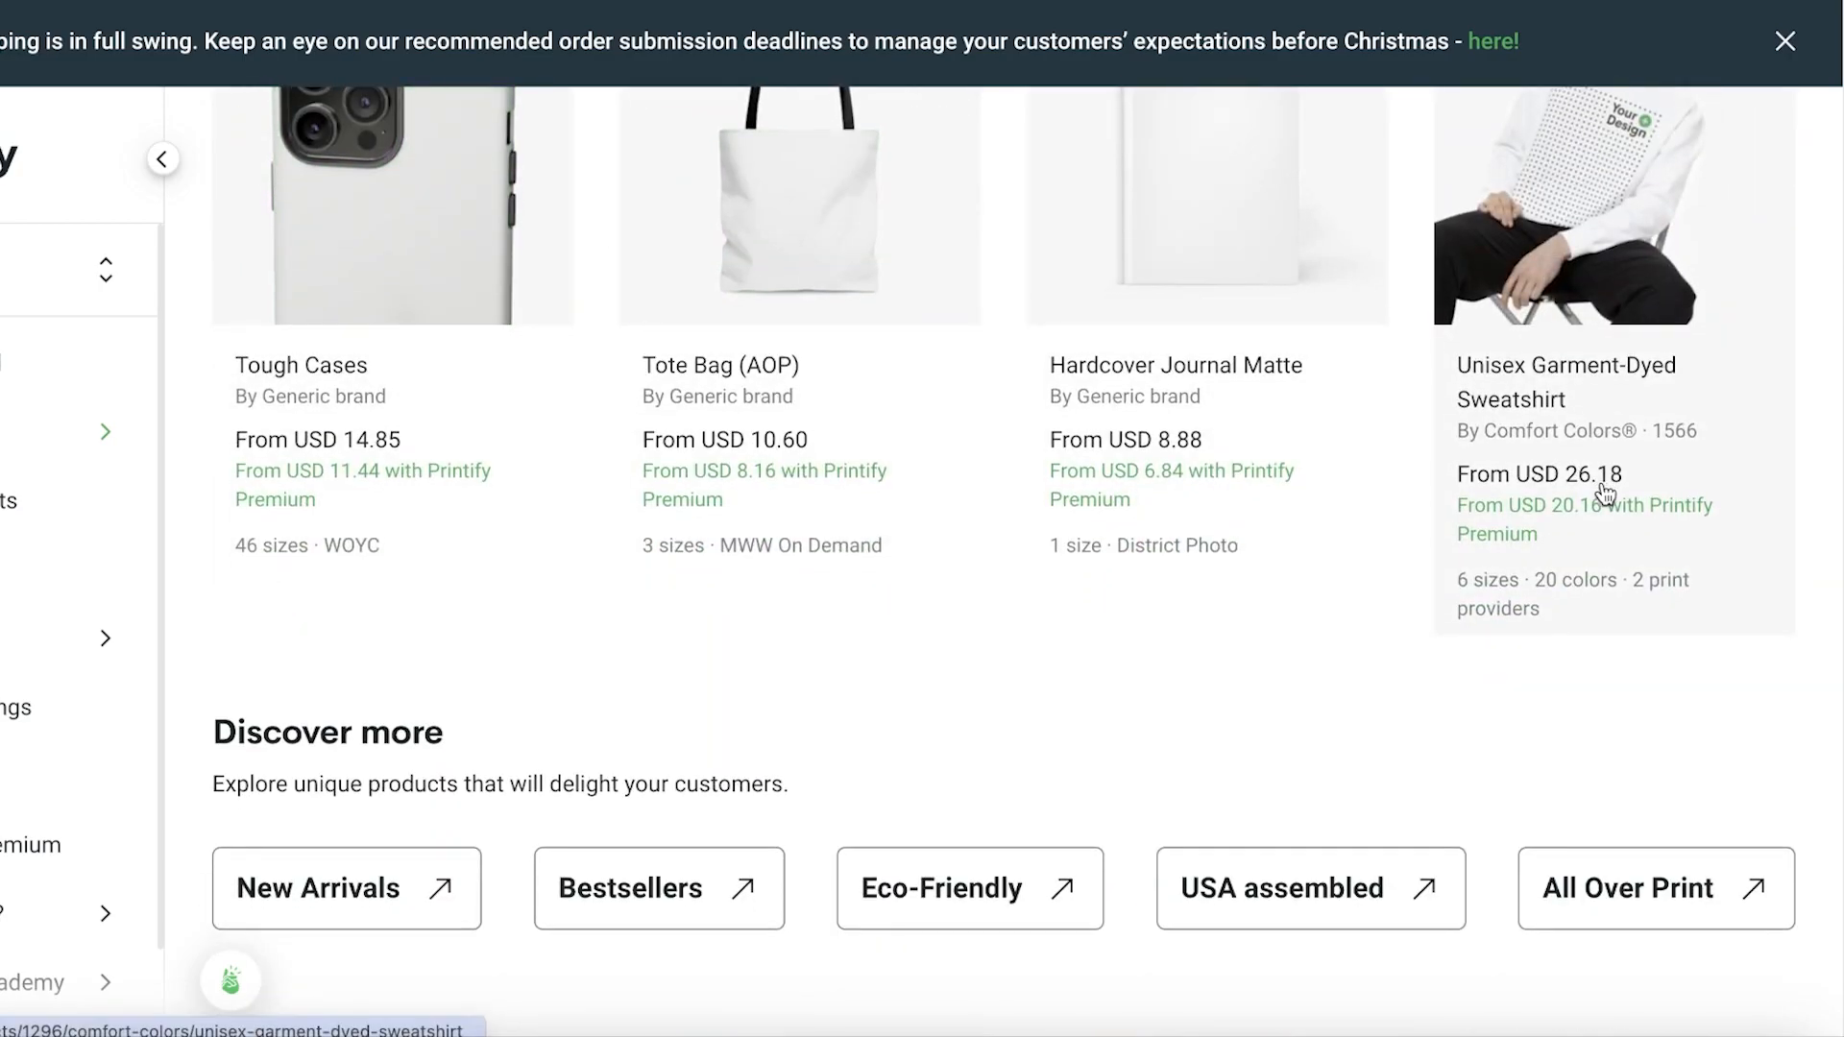
scroll(535, 588, up, 5)
scroll(175, 485, down, 3)
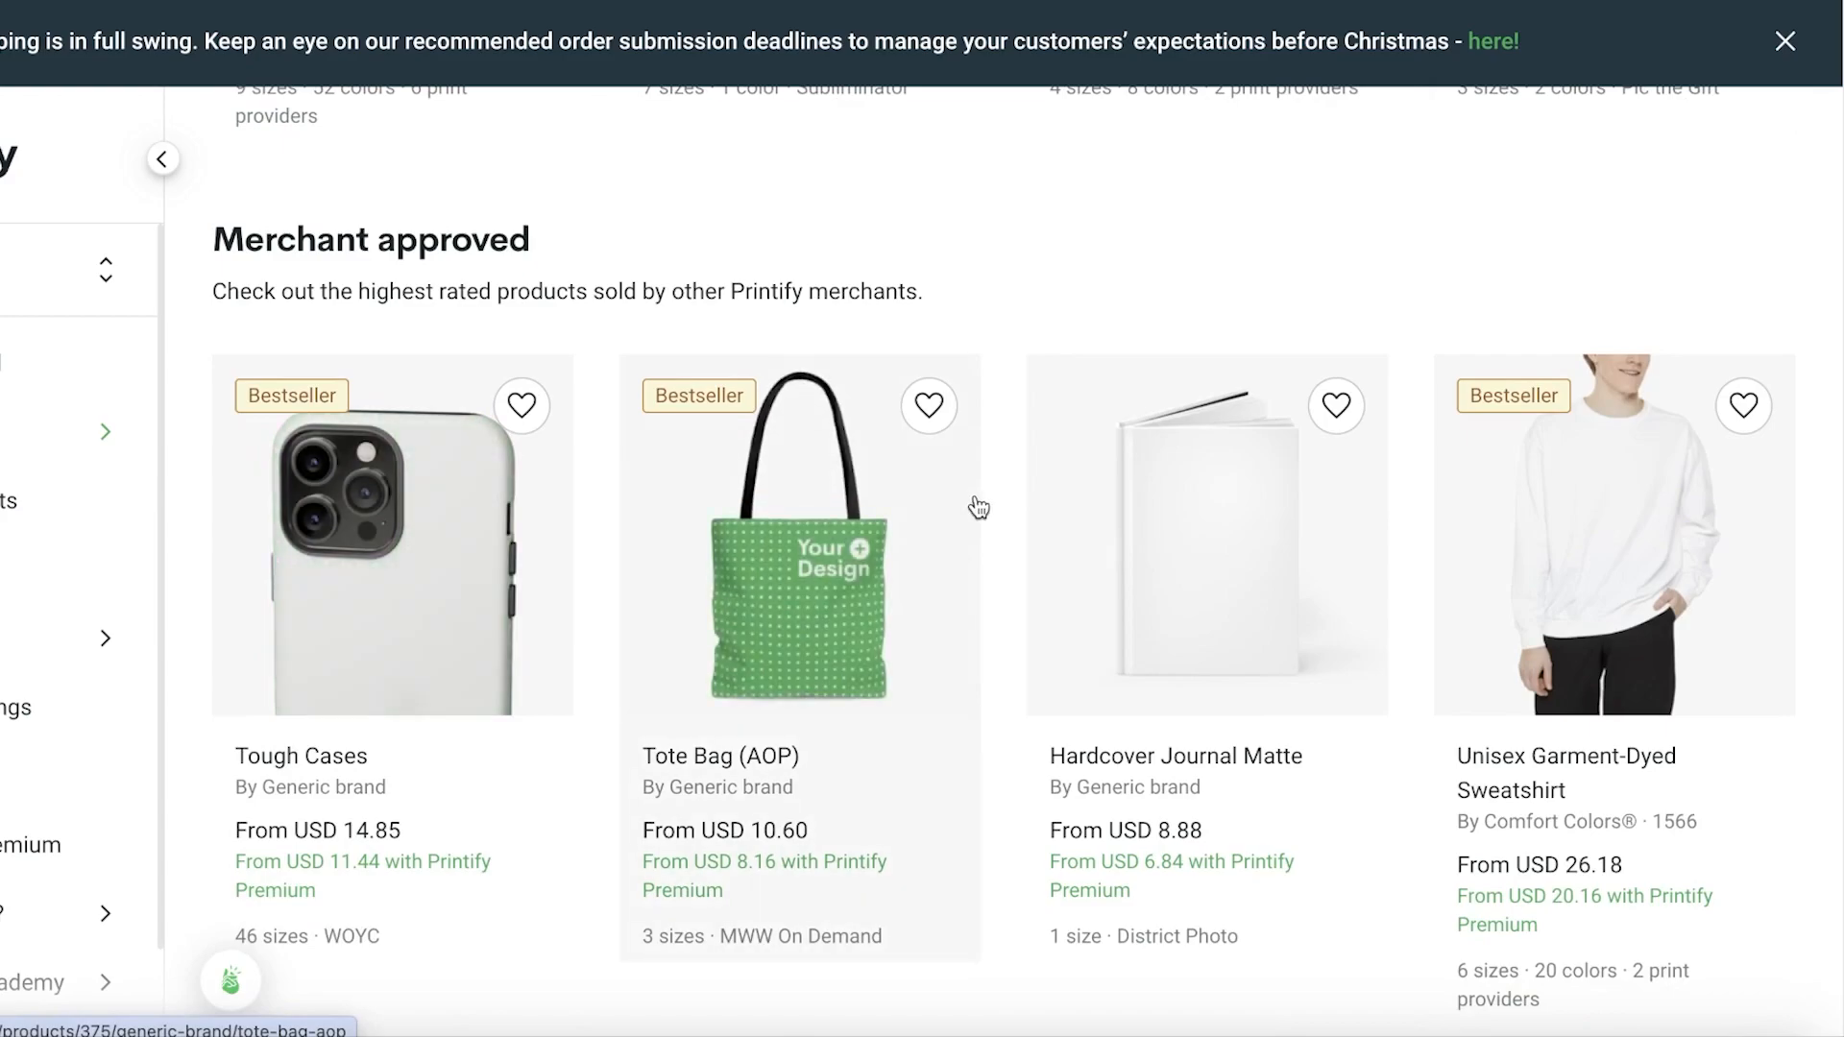
scroll(1209, 547, up, 10)
scroll(1208, 547, down, 8)
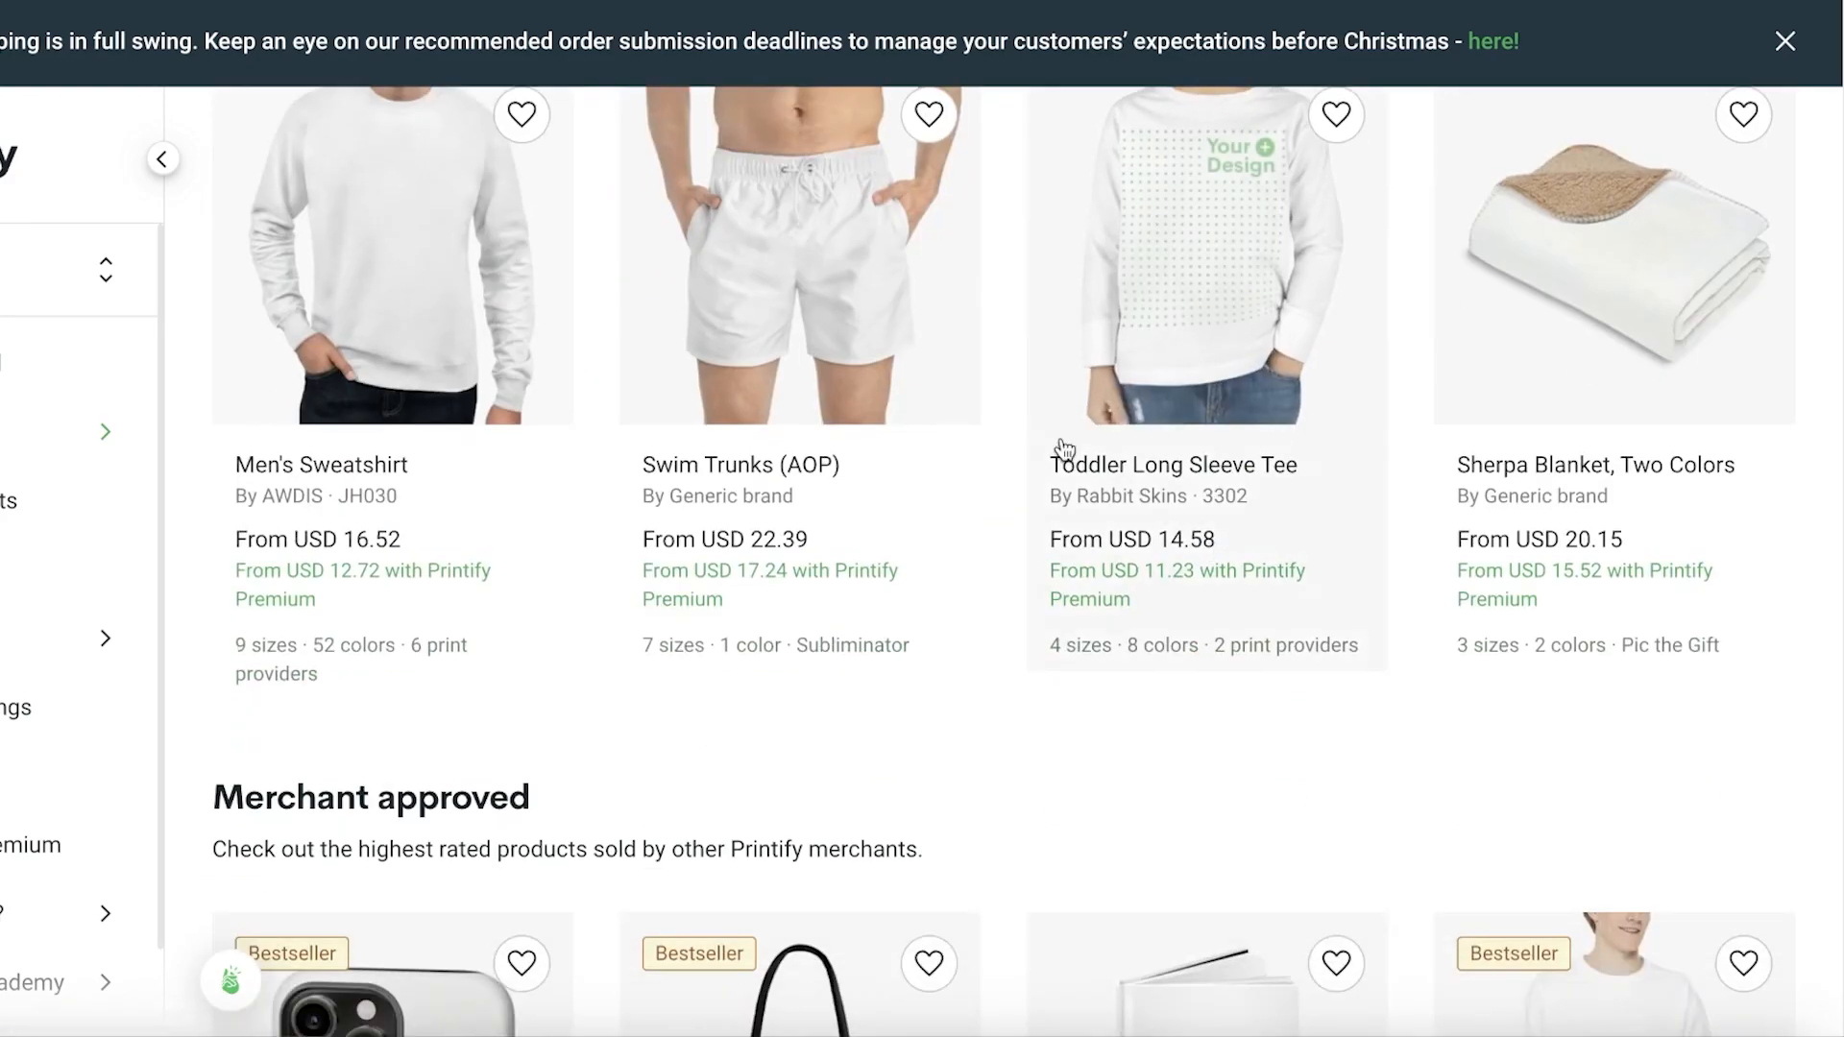
scroll(135, 486, up, 6)
scroll(1681, 384, down, 2)
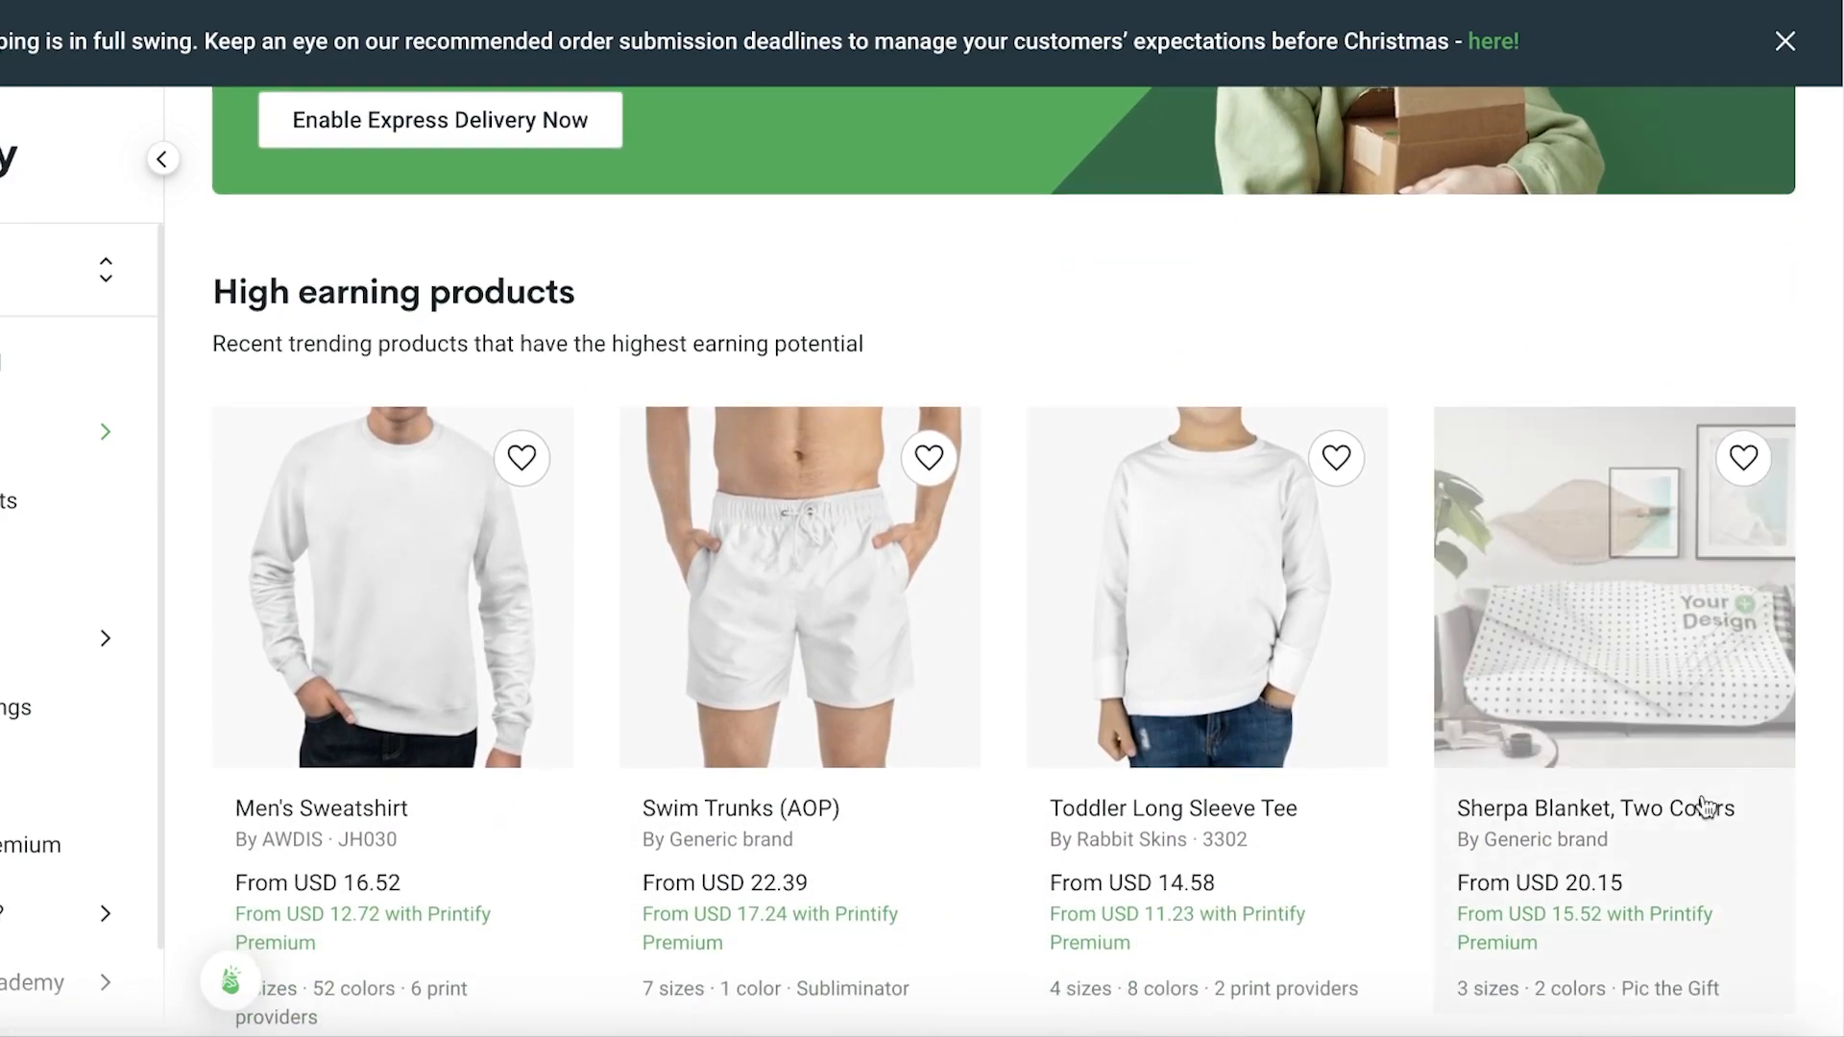
scroll(1654, 692, down, 2)
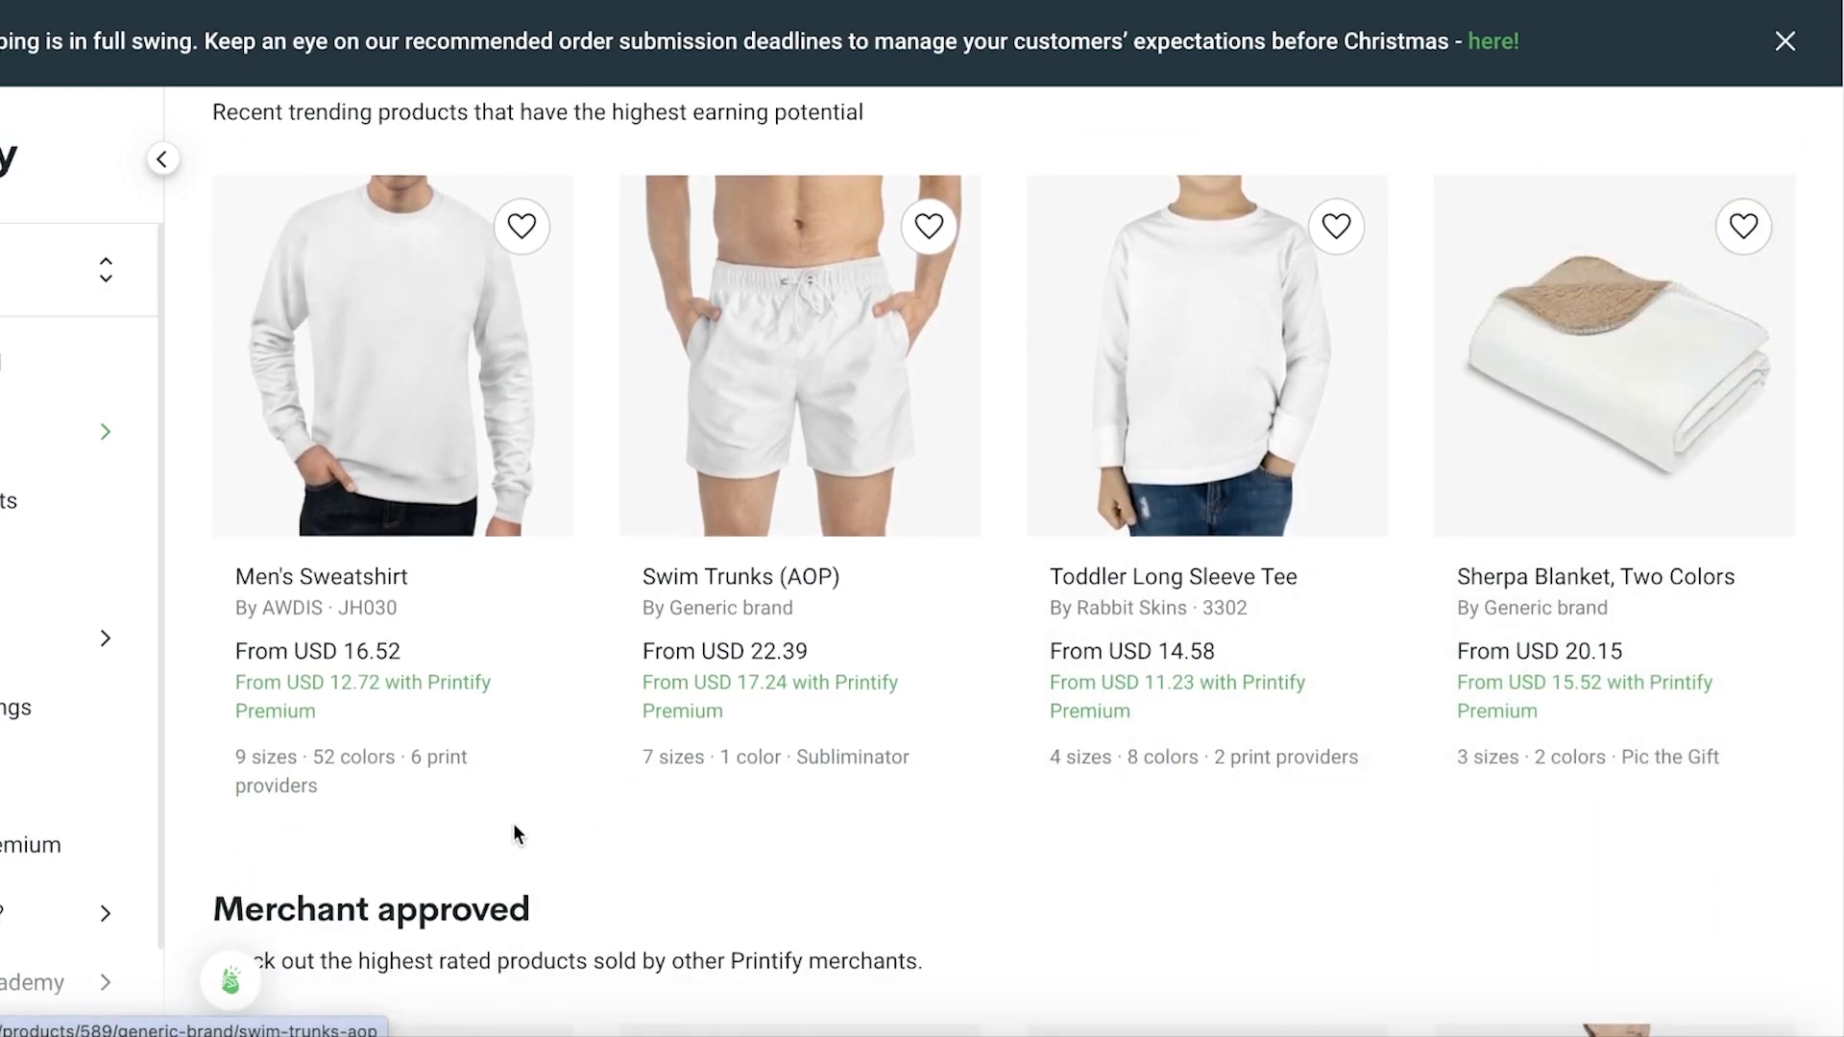
scroll(576, 768, down, 3)
scroll(658, 671, up, 4)
click(413, 738)
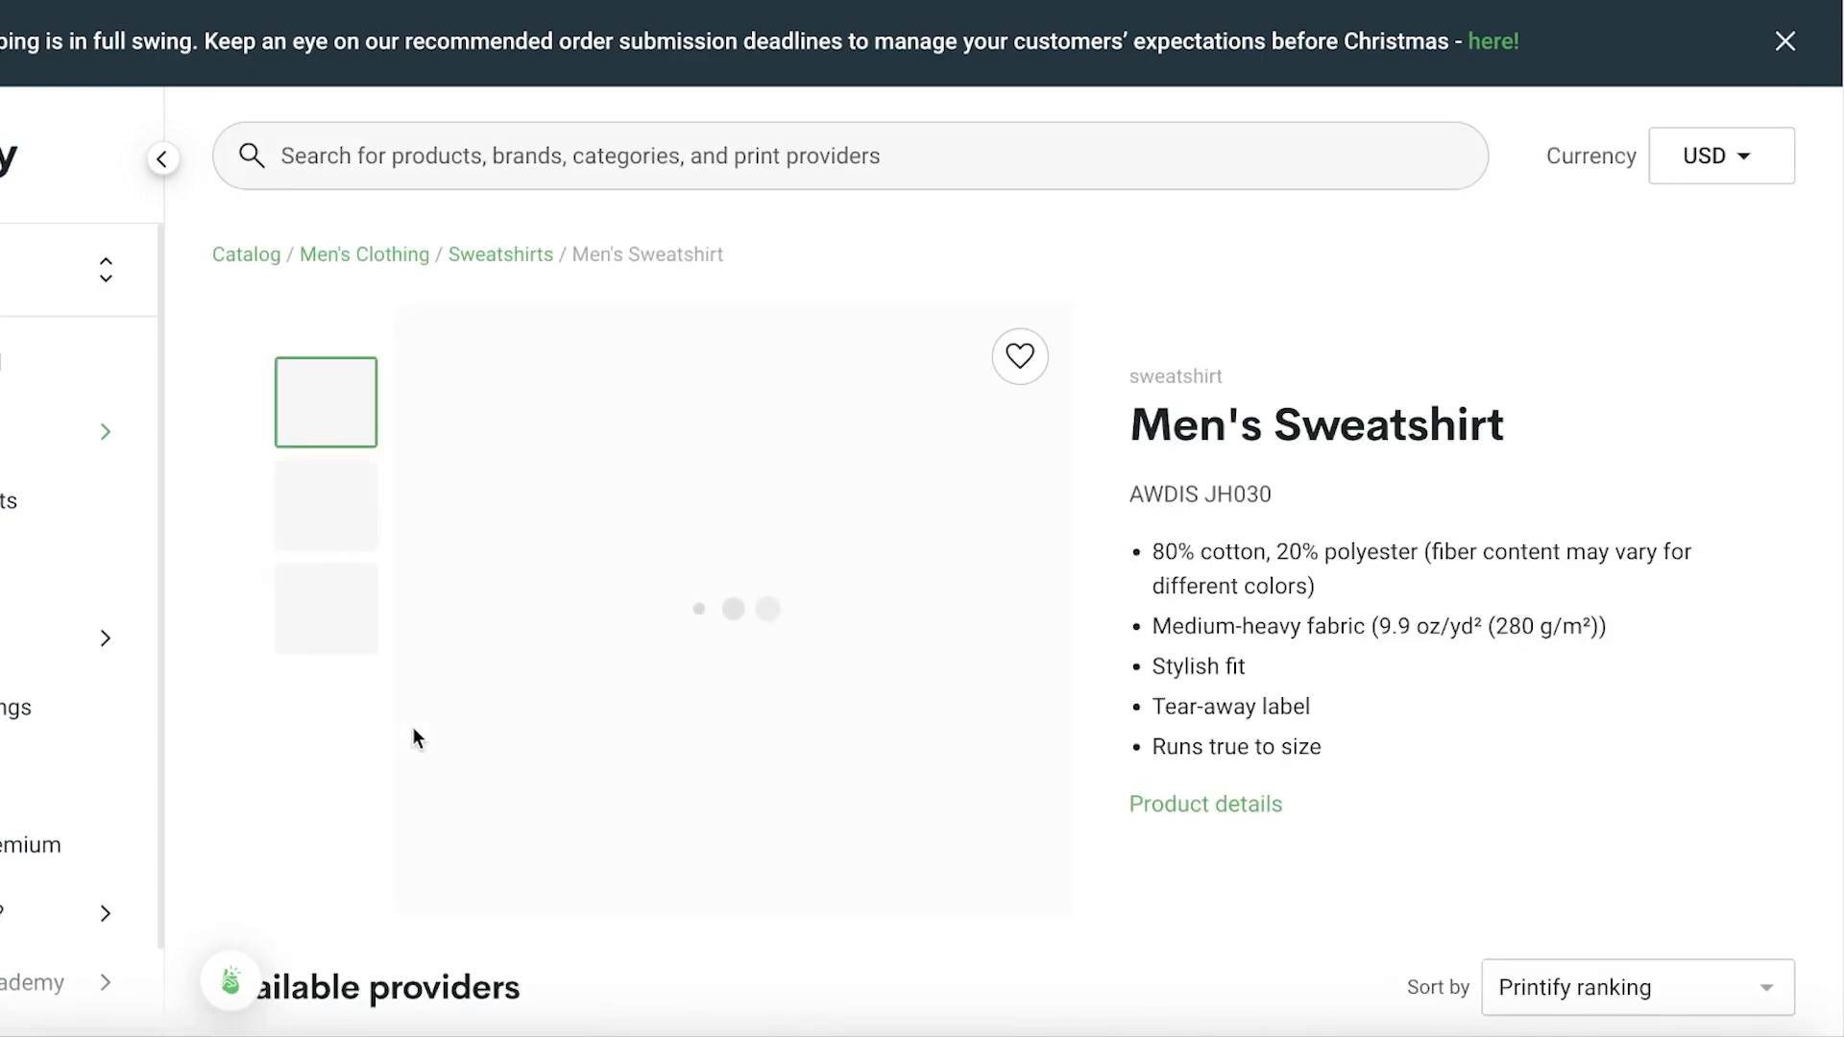
- Compare the available print providers for the Men's Sweatshirt by location, price, shipping, production time, sizes and colors
scroll(1103, 358, down, 5)
scroll(1729, 389, down, 1)
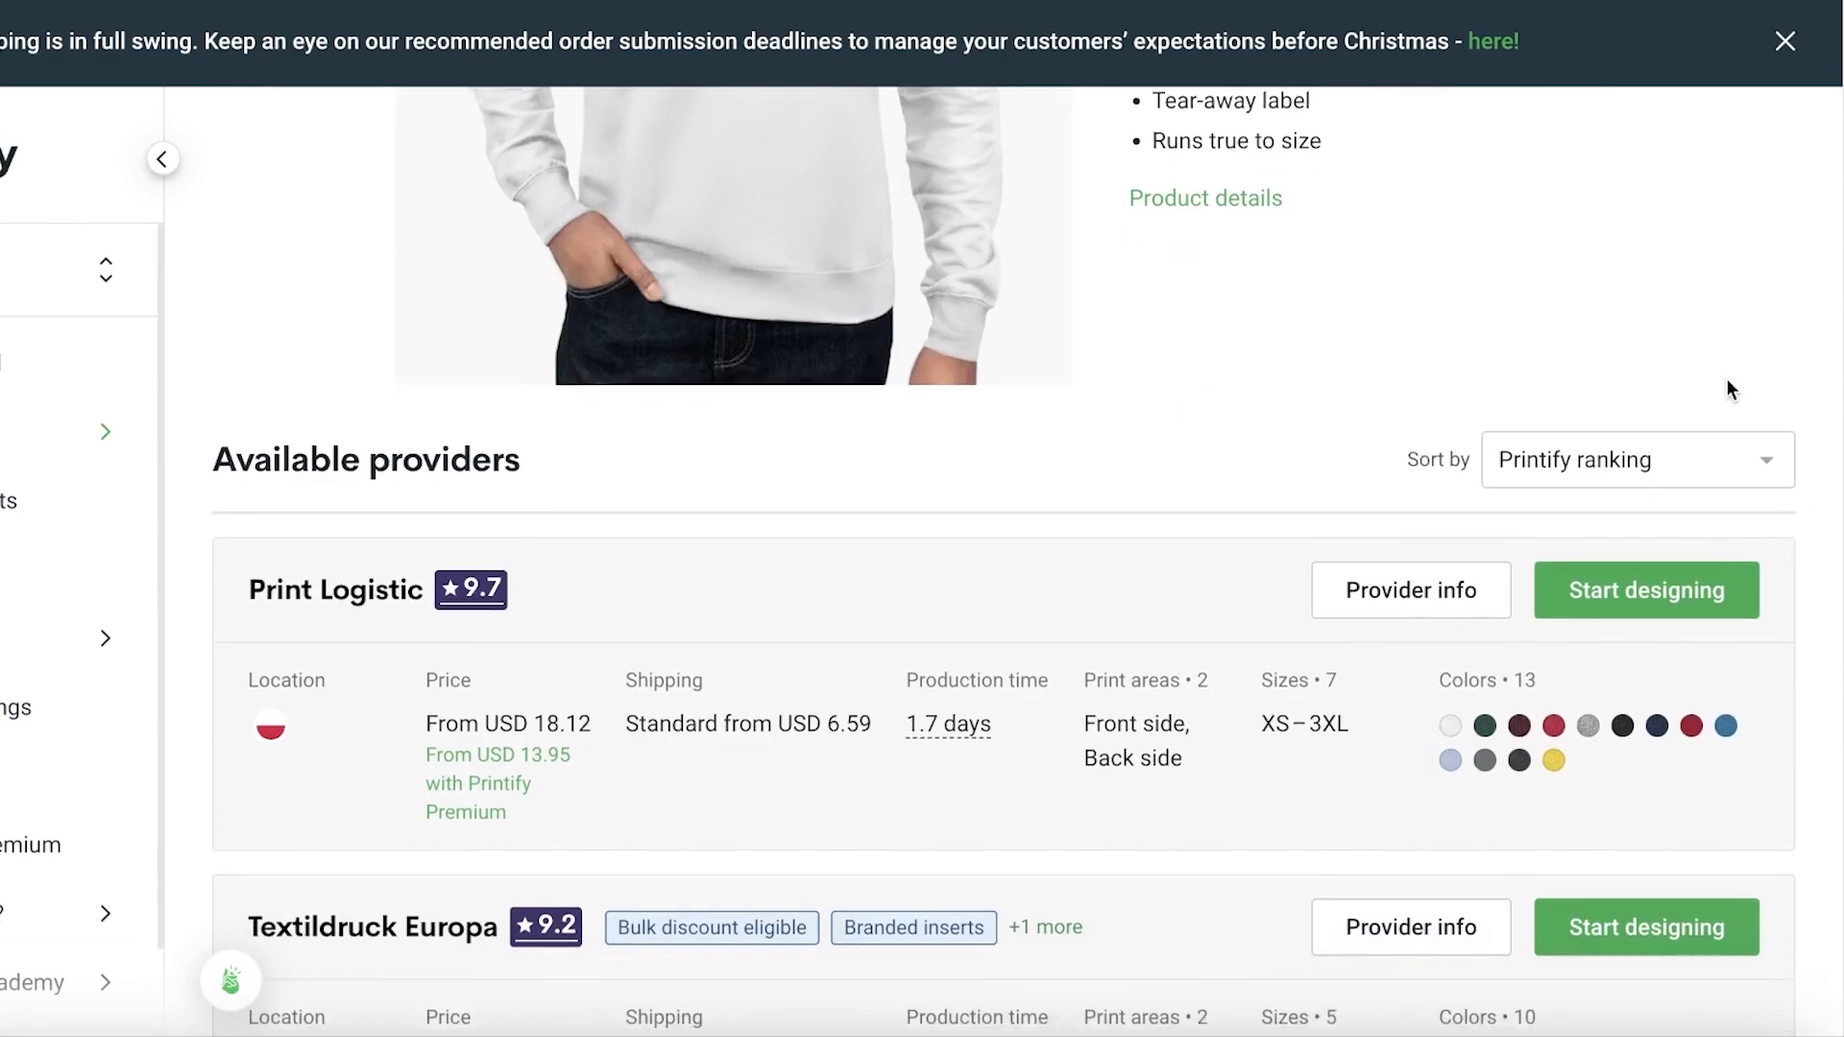
scroll(350, 338, down, 3)
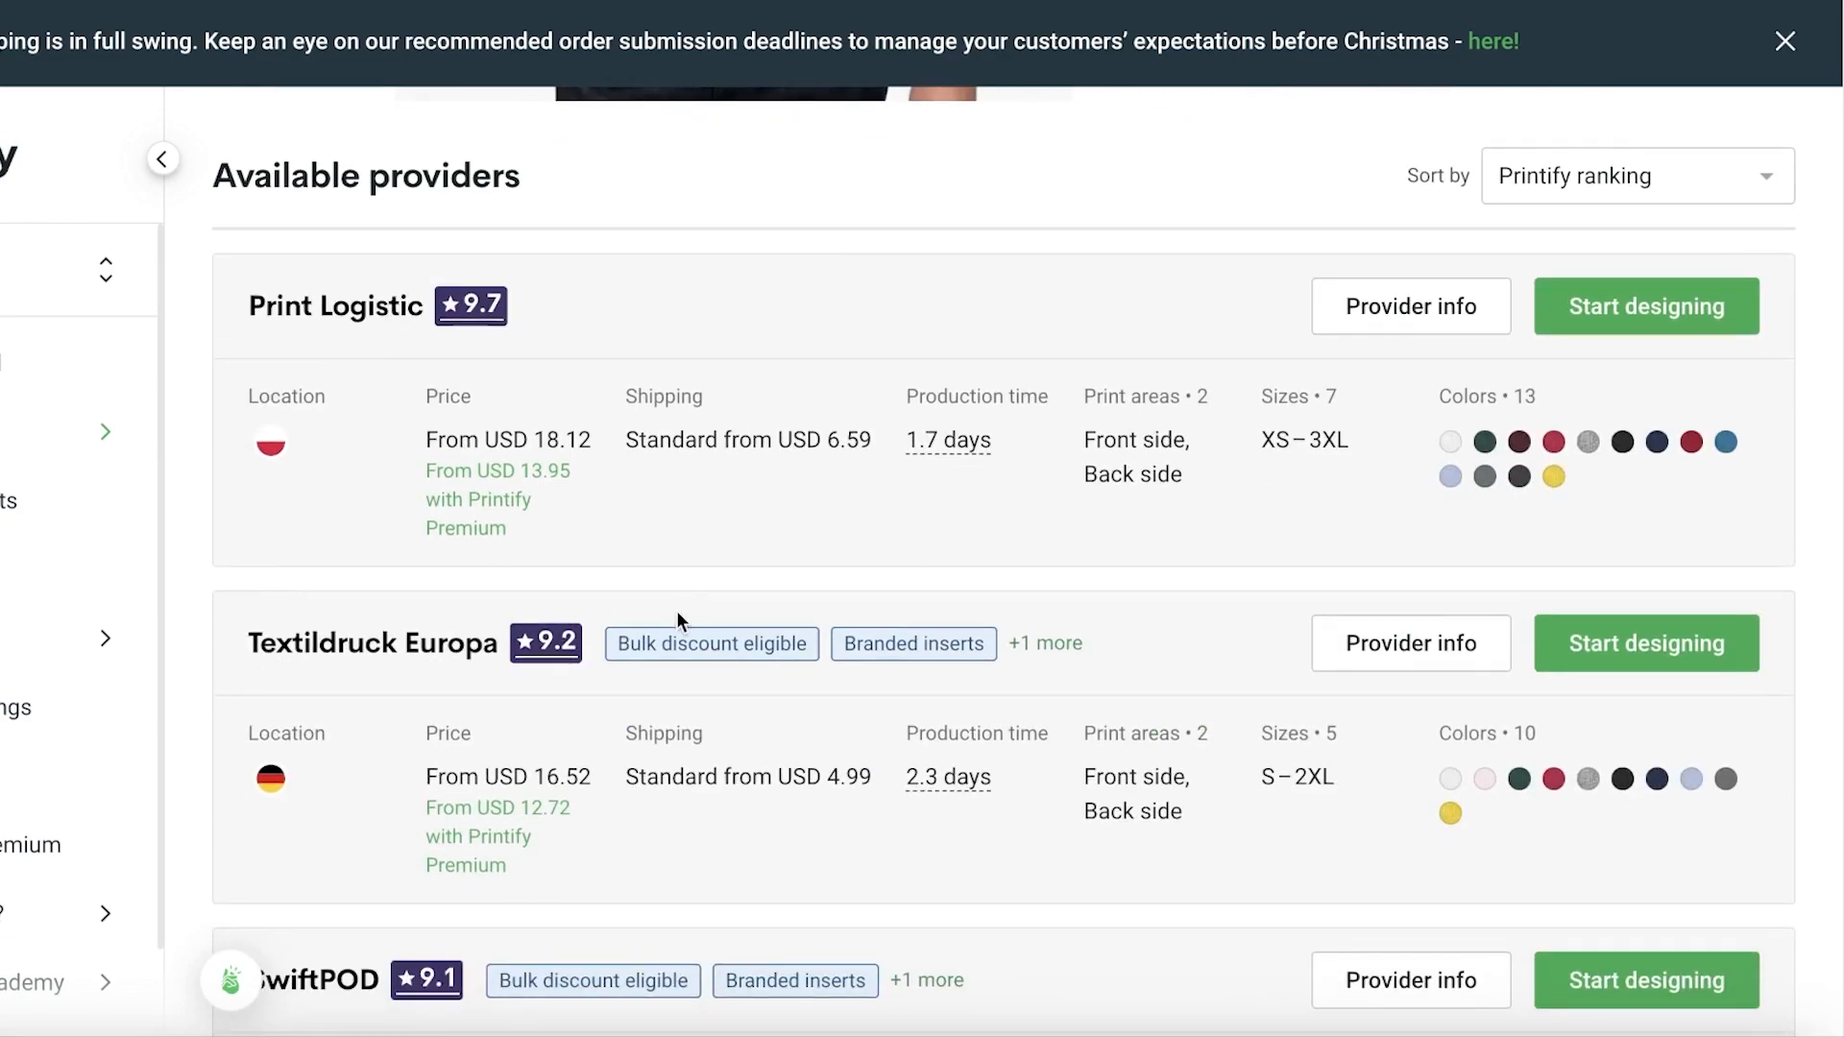
scroll(509, 576, down, 7)
scroll(537, 569, down, 3)
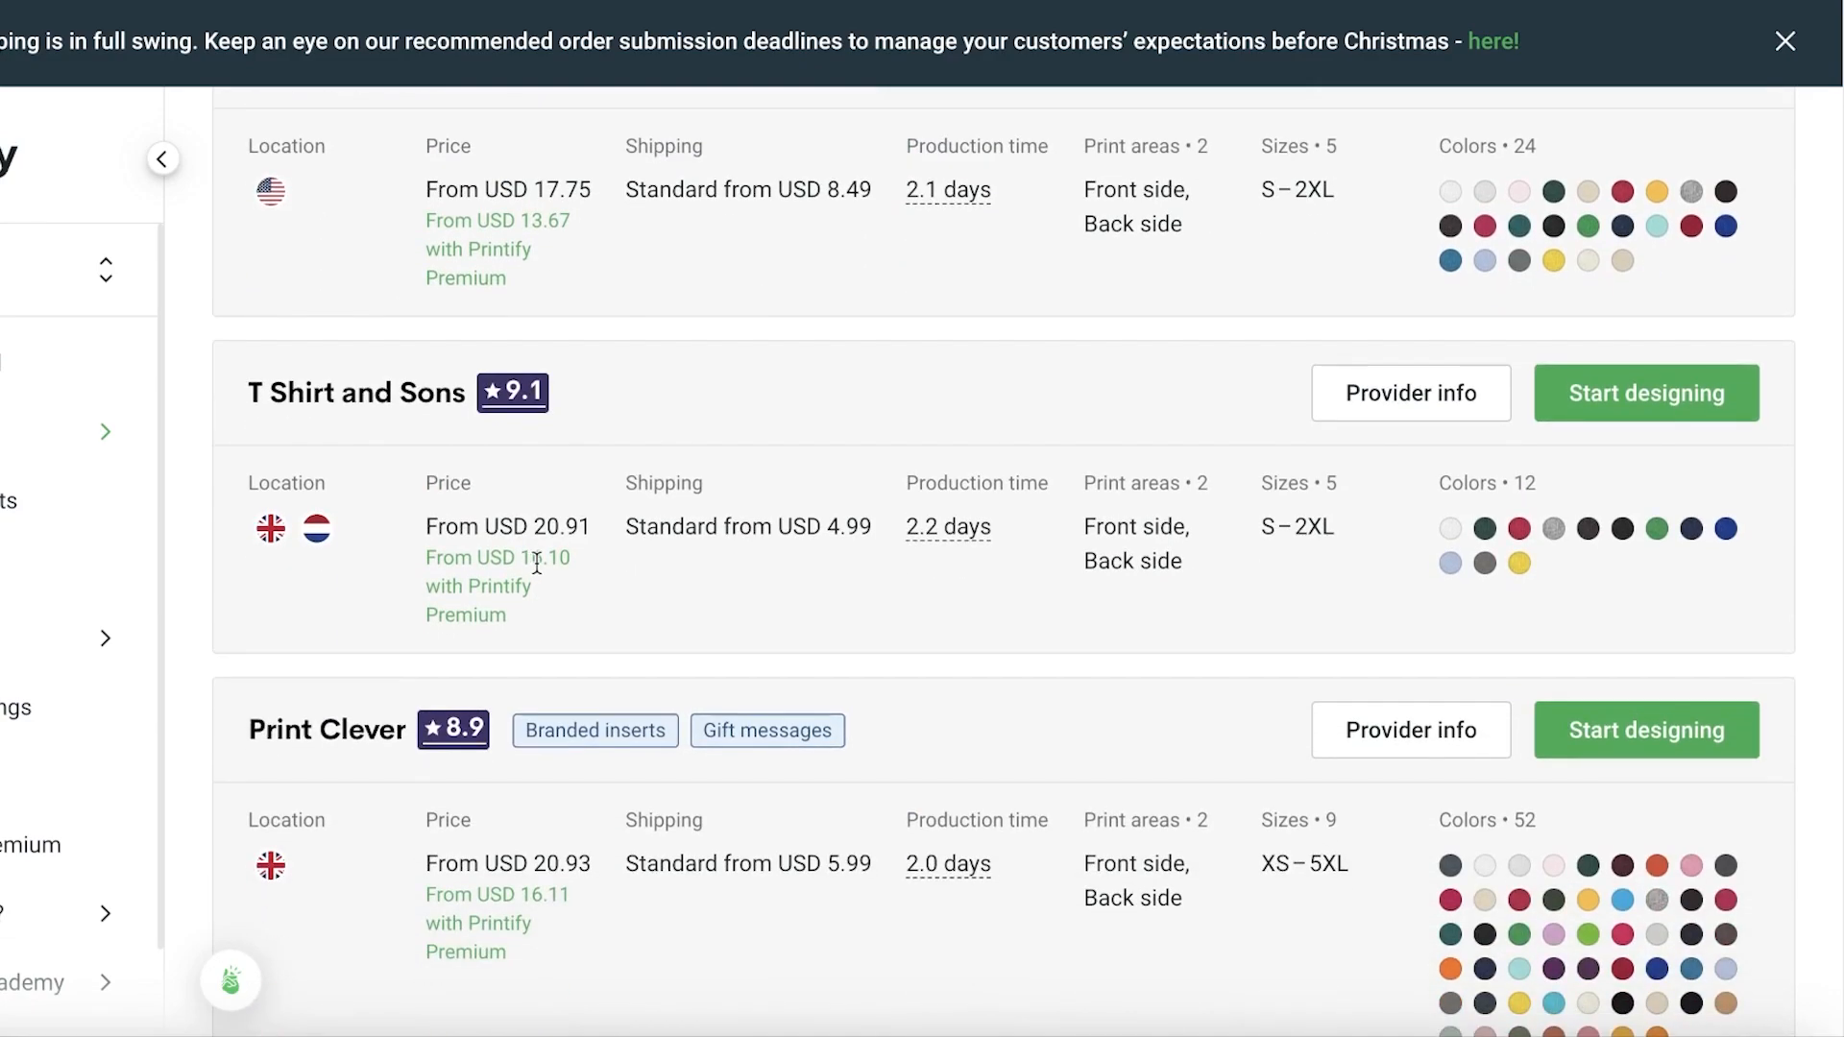
scroll(537, 564, up, 8)
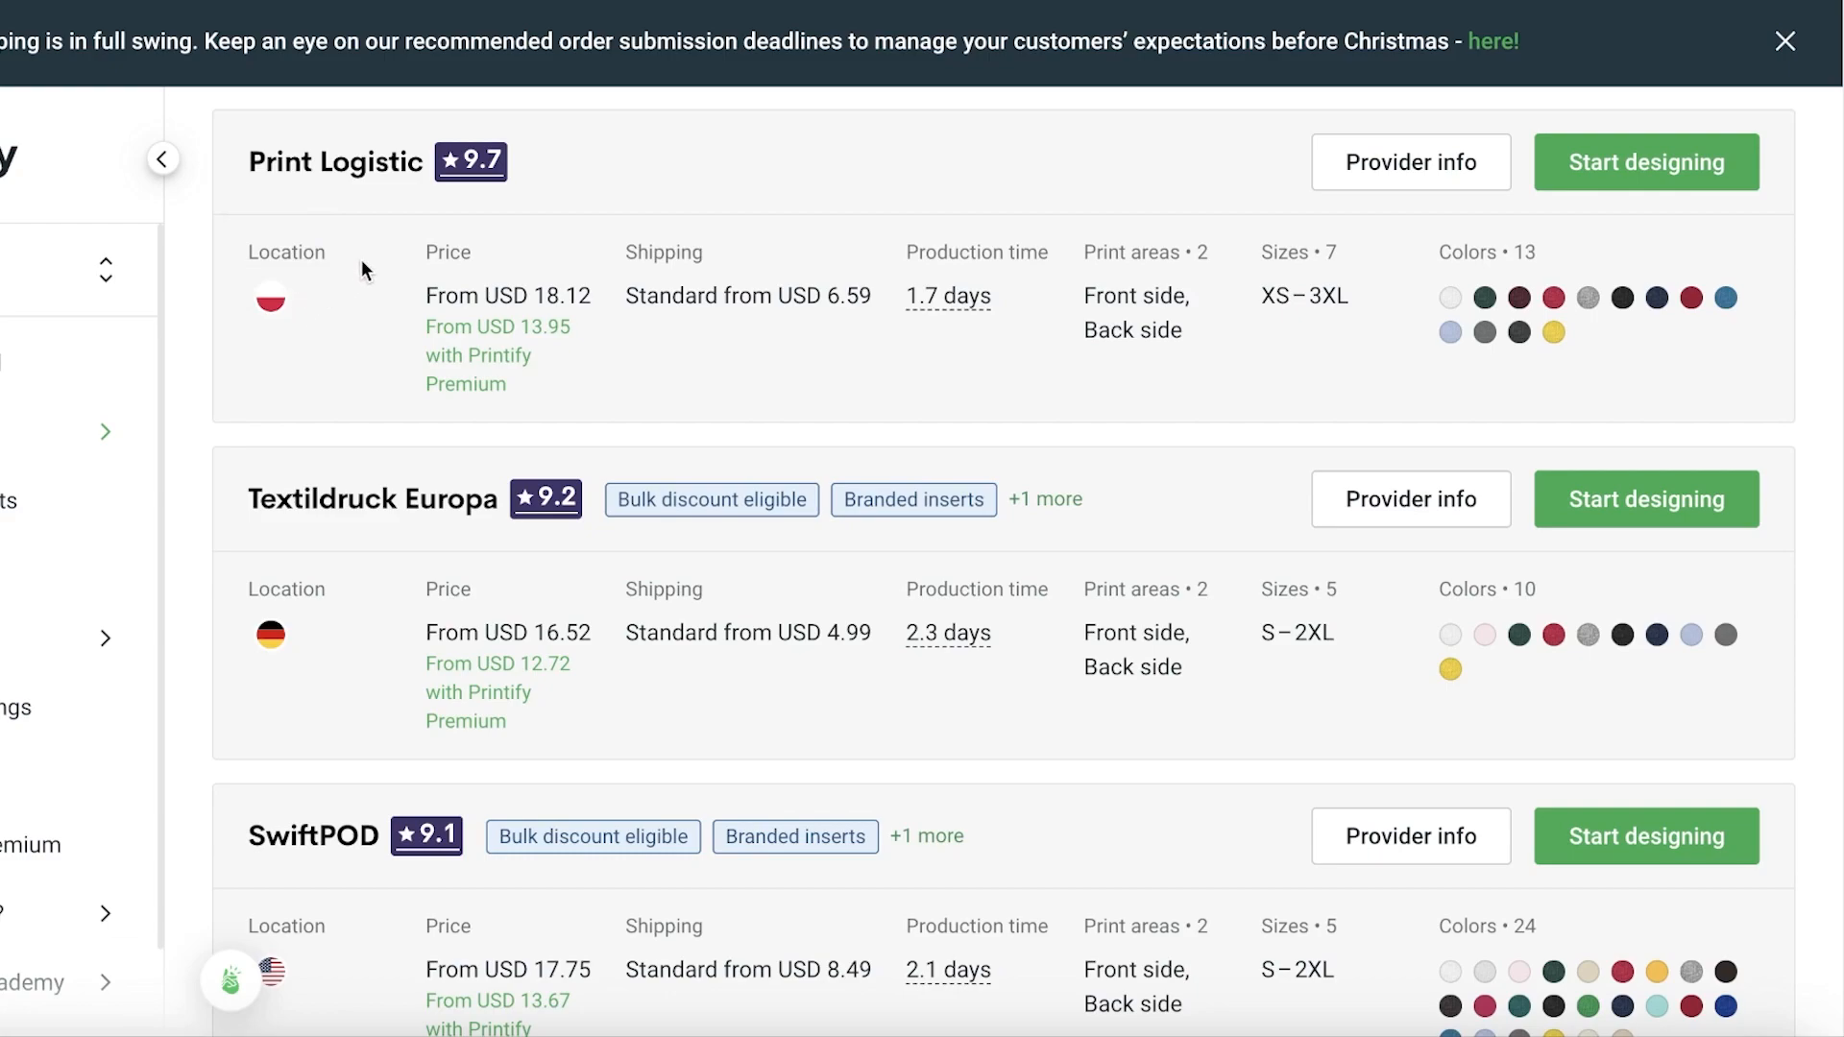
scroll(1052, 349, up, 3)
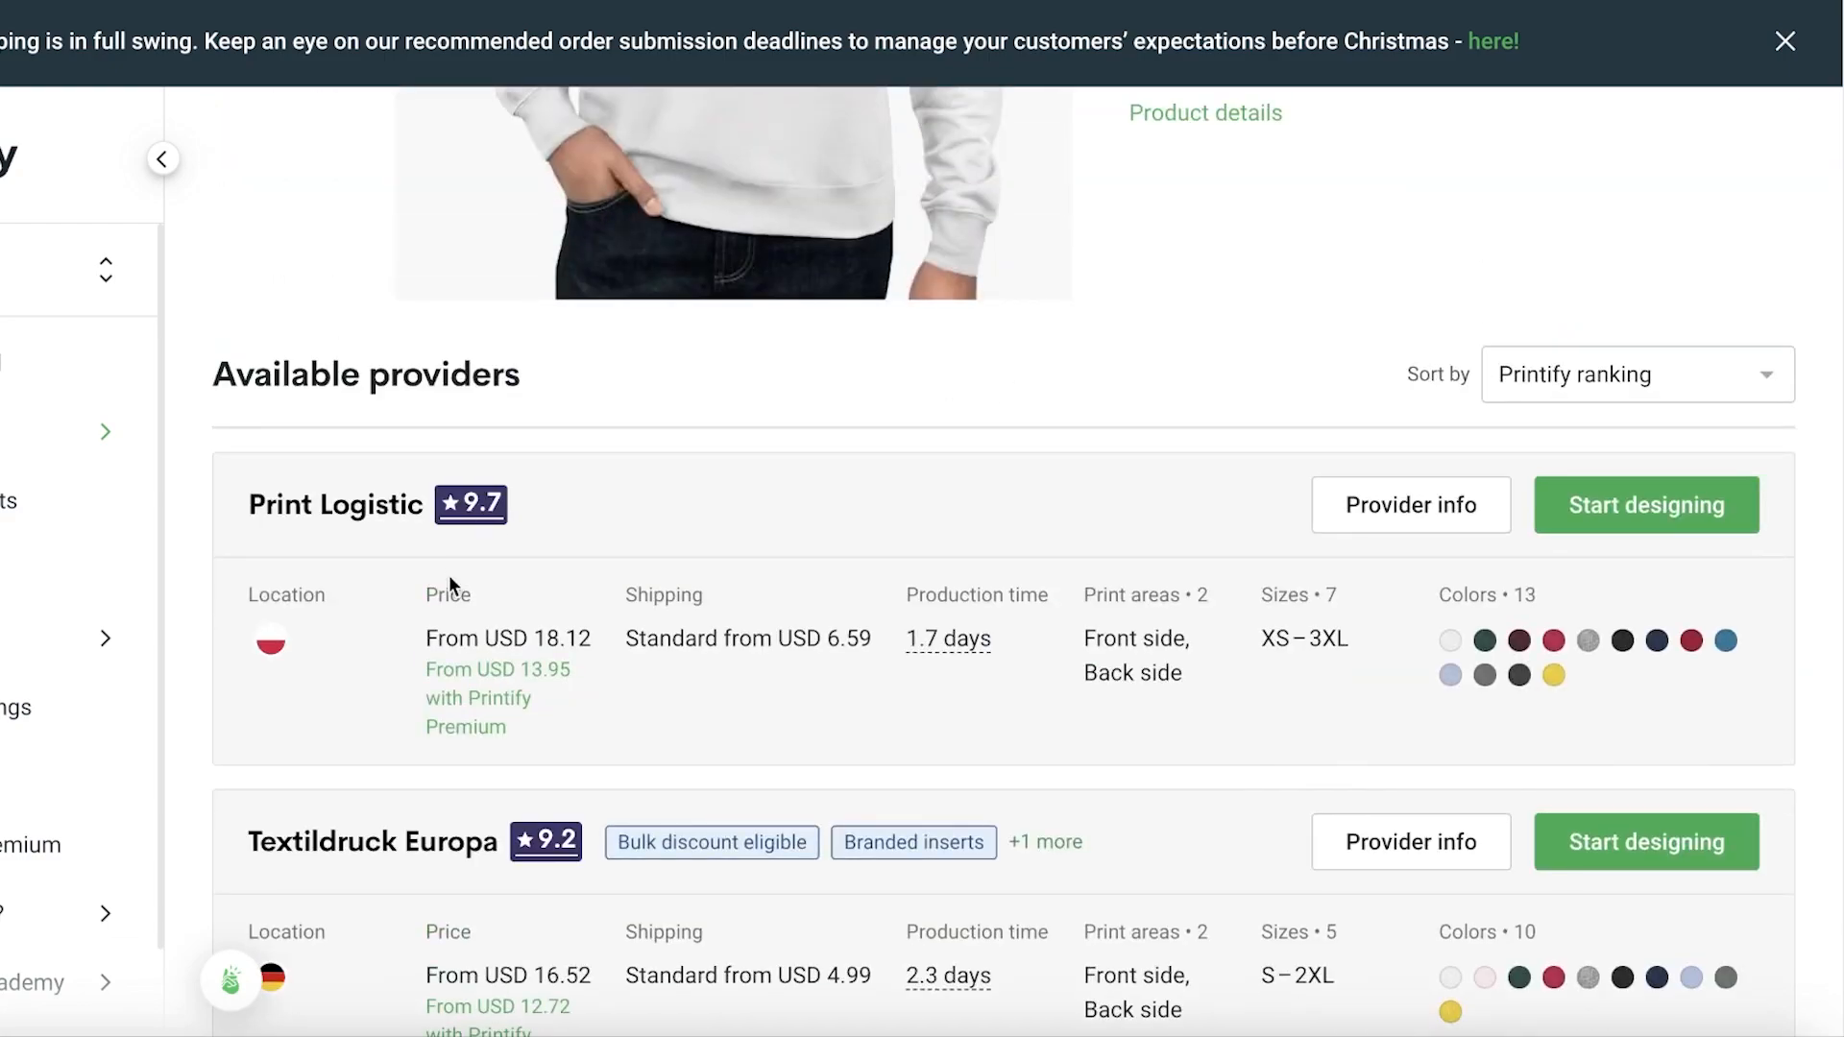
scroll(453, 568, down, 2)
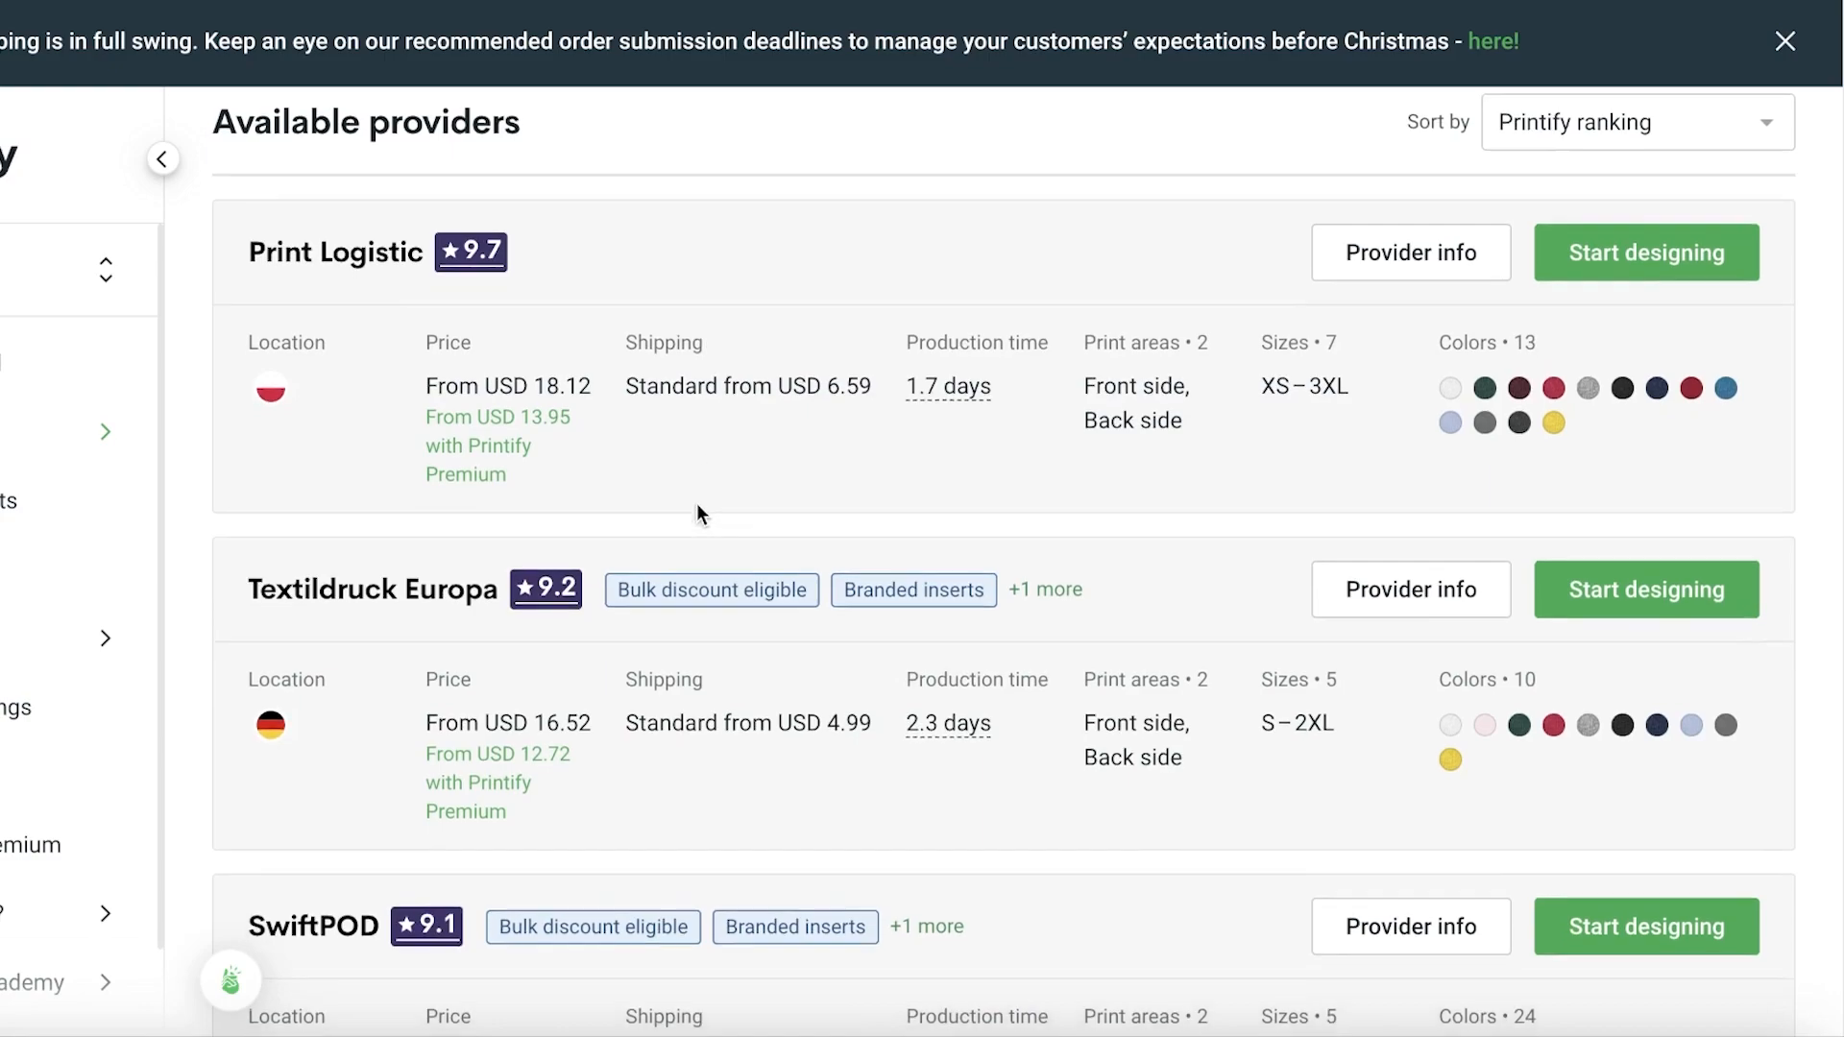
scroll(695, 507, down, 4)
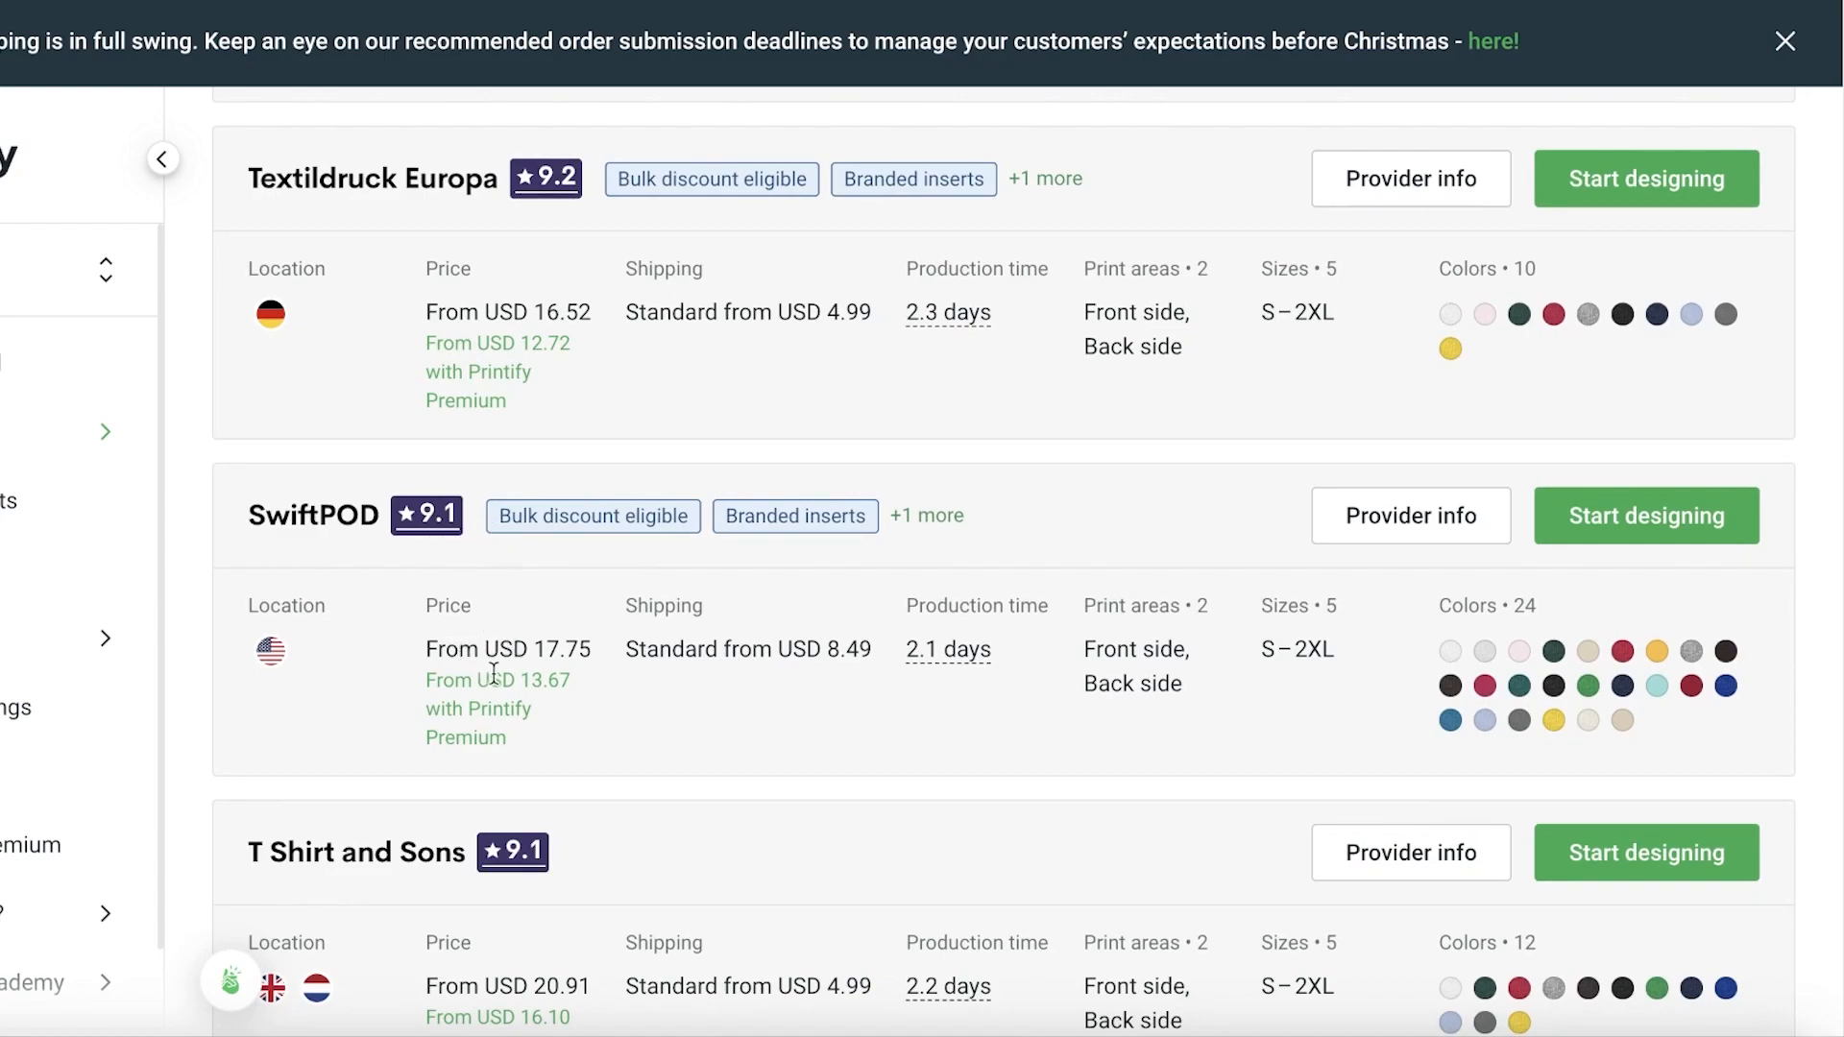
scroll(524, 641, up, 8)
scroll(499, 658, down, 9)
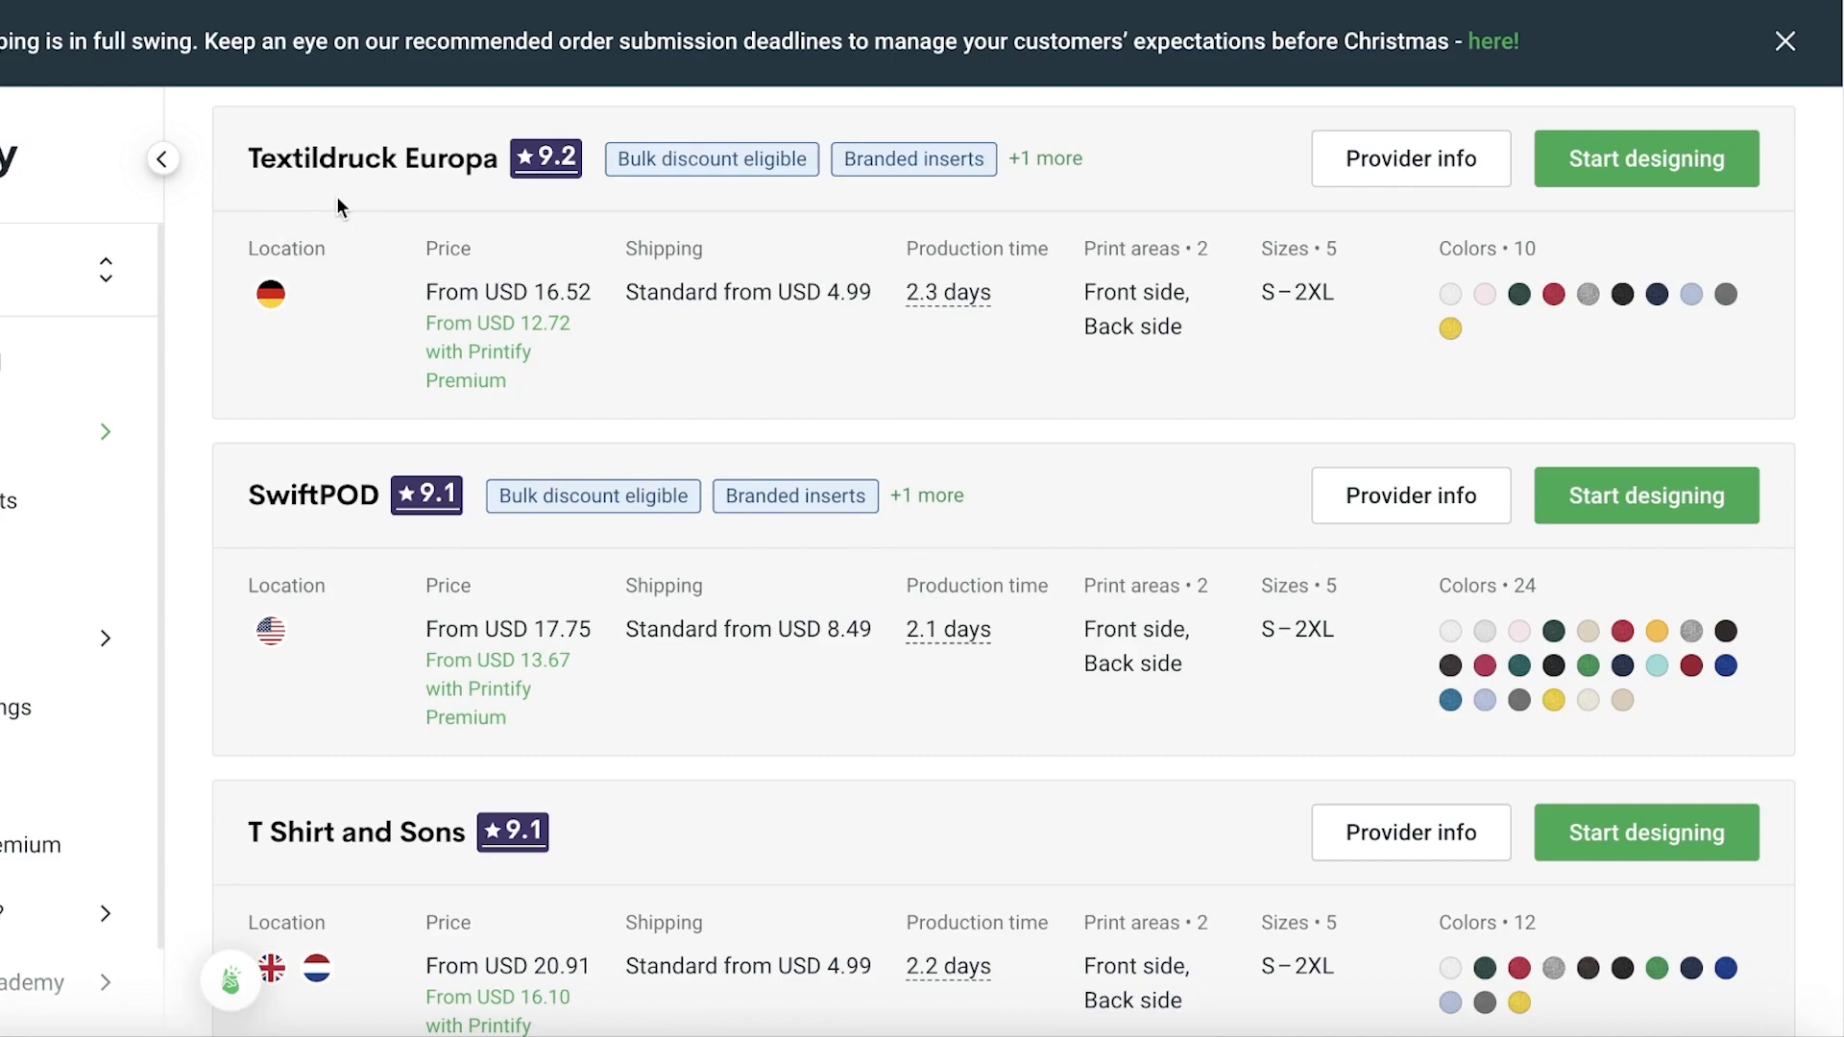
scroll(337, 194, down, 5)
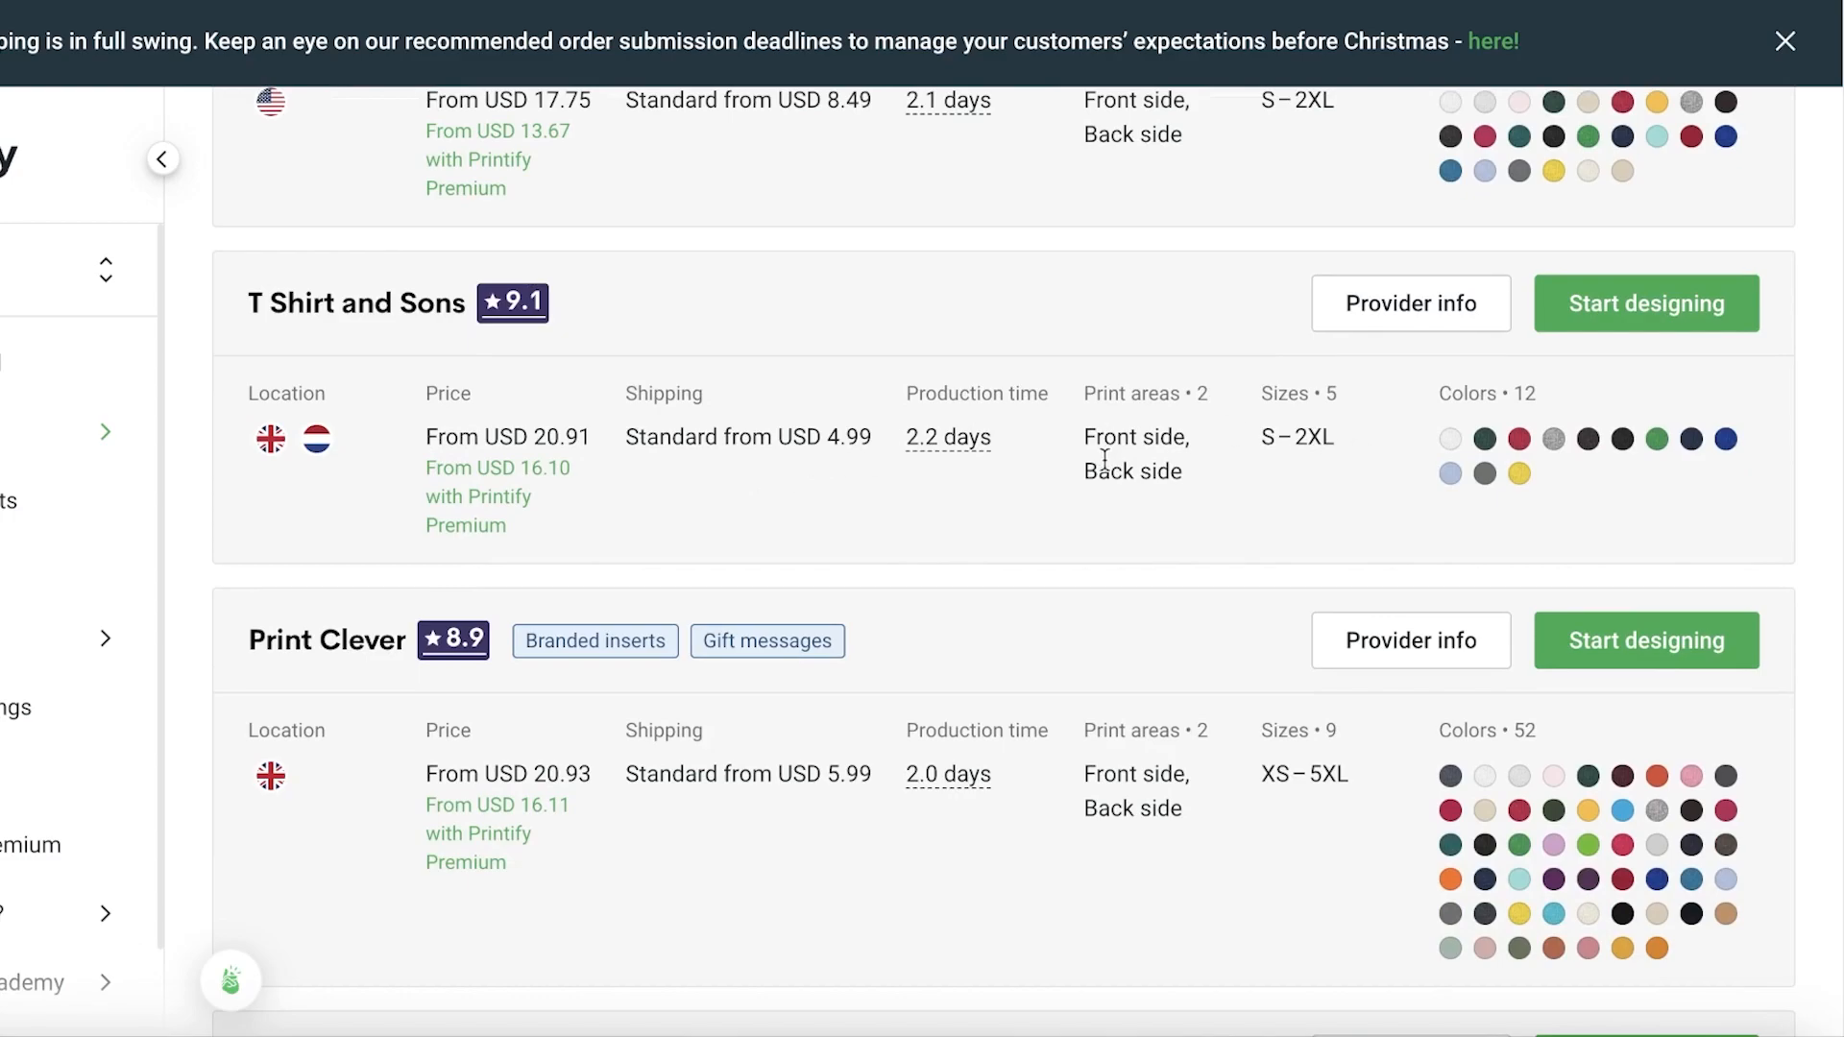
scroll(883, 538, up, 4)
scroll(902, 551, up, 10)
scroll(903, 567, down, 10)
scroll(673, 564, up, 4)
scroll(828, 533, up, 4)
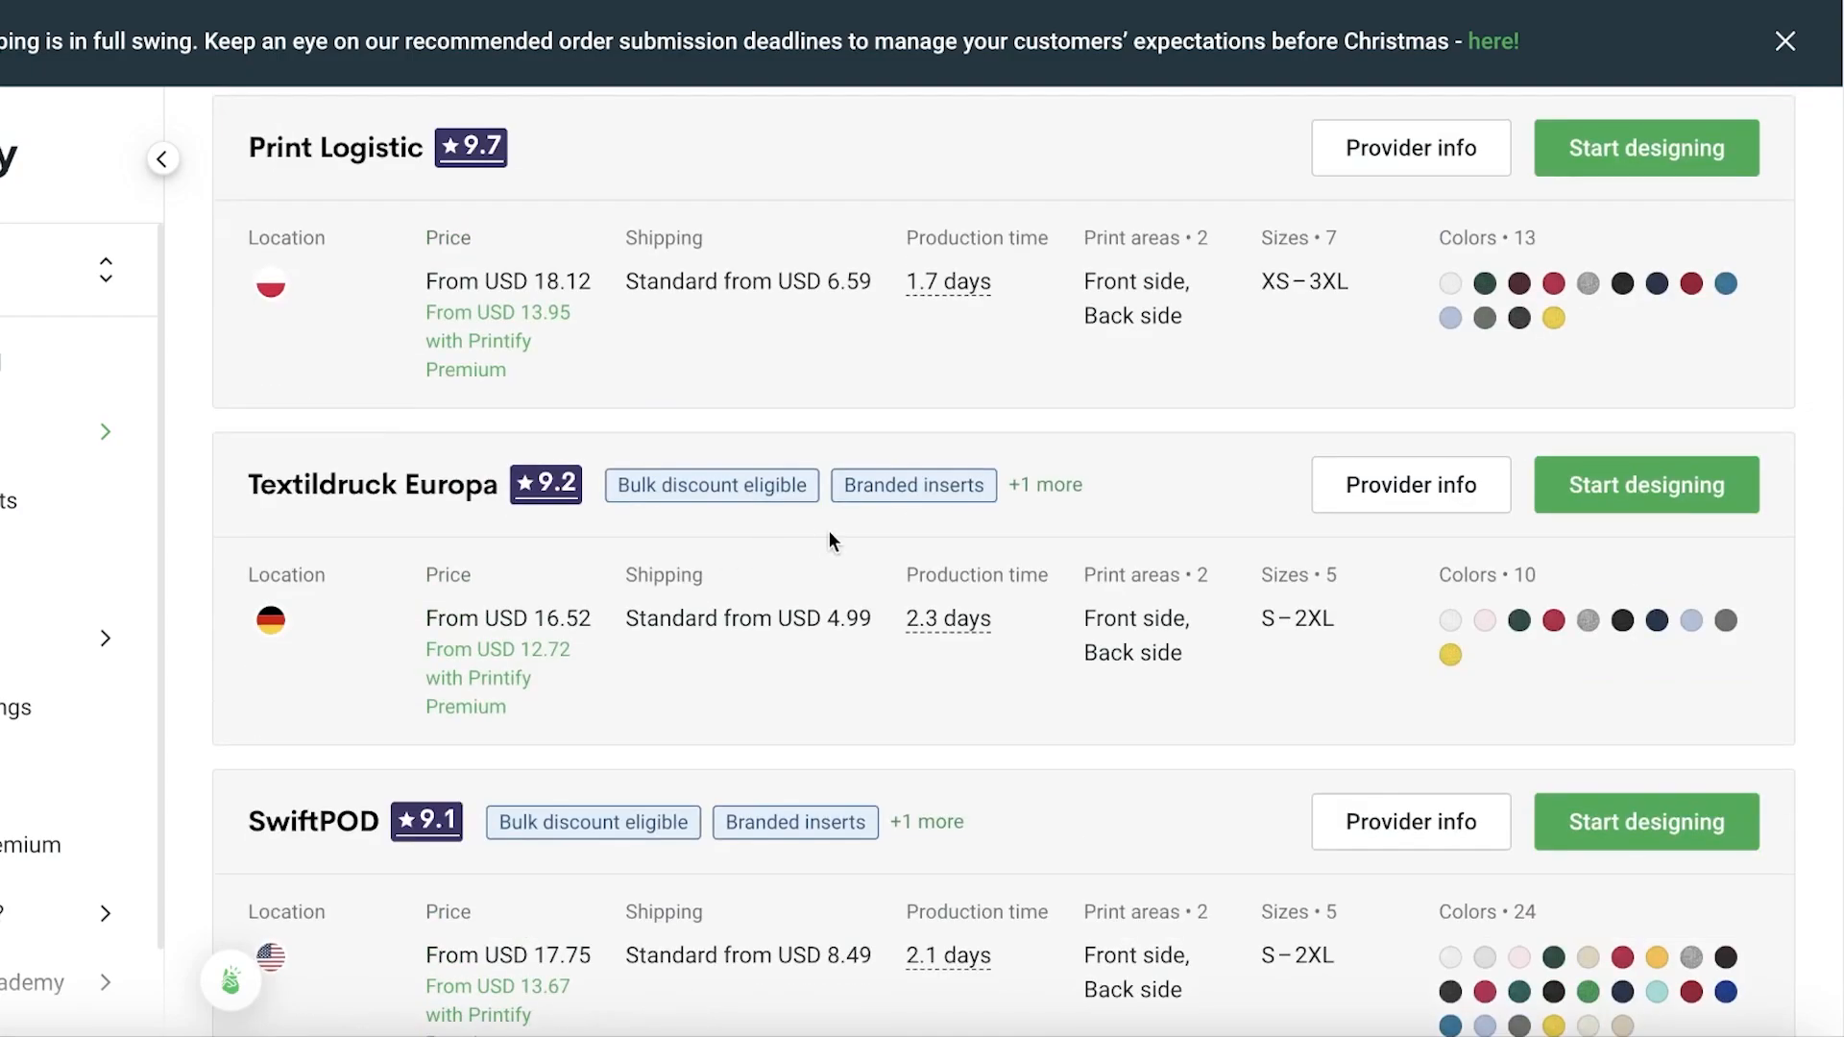
scroll(832, 536, down, 8)
scroll(834, 544, down, 8)
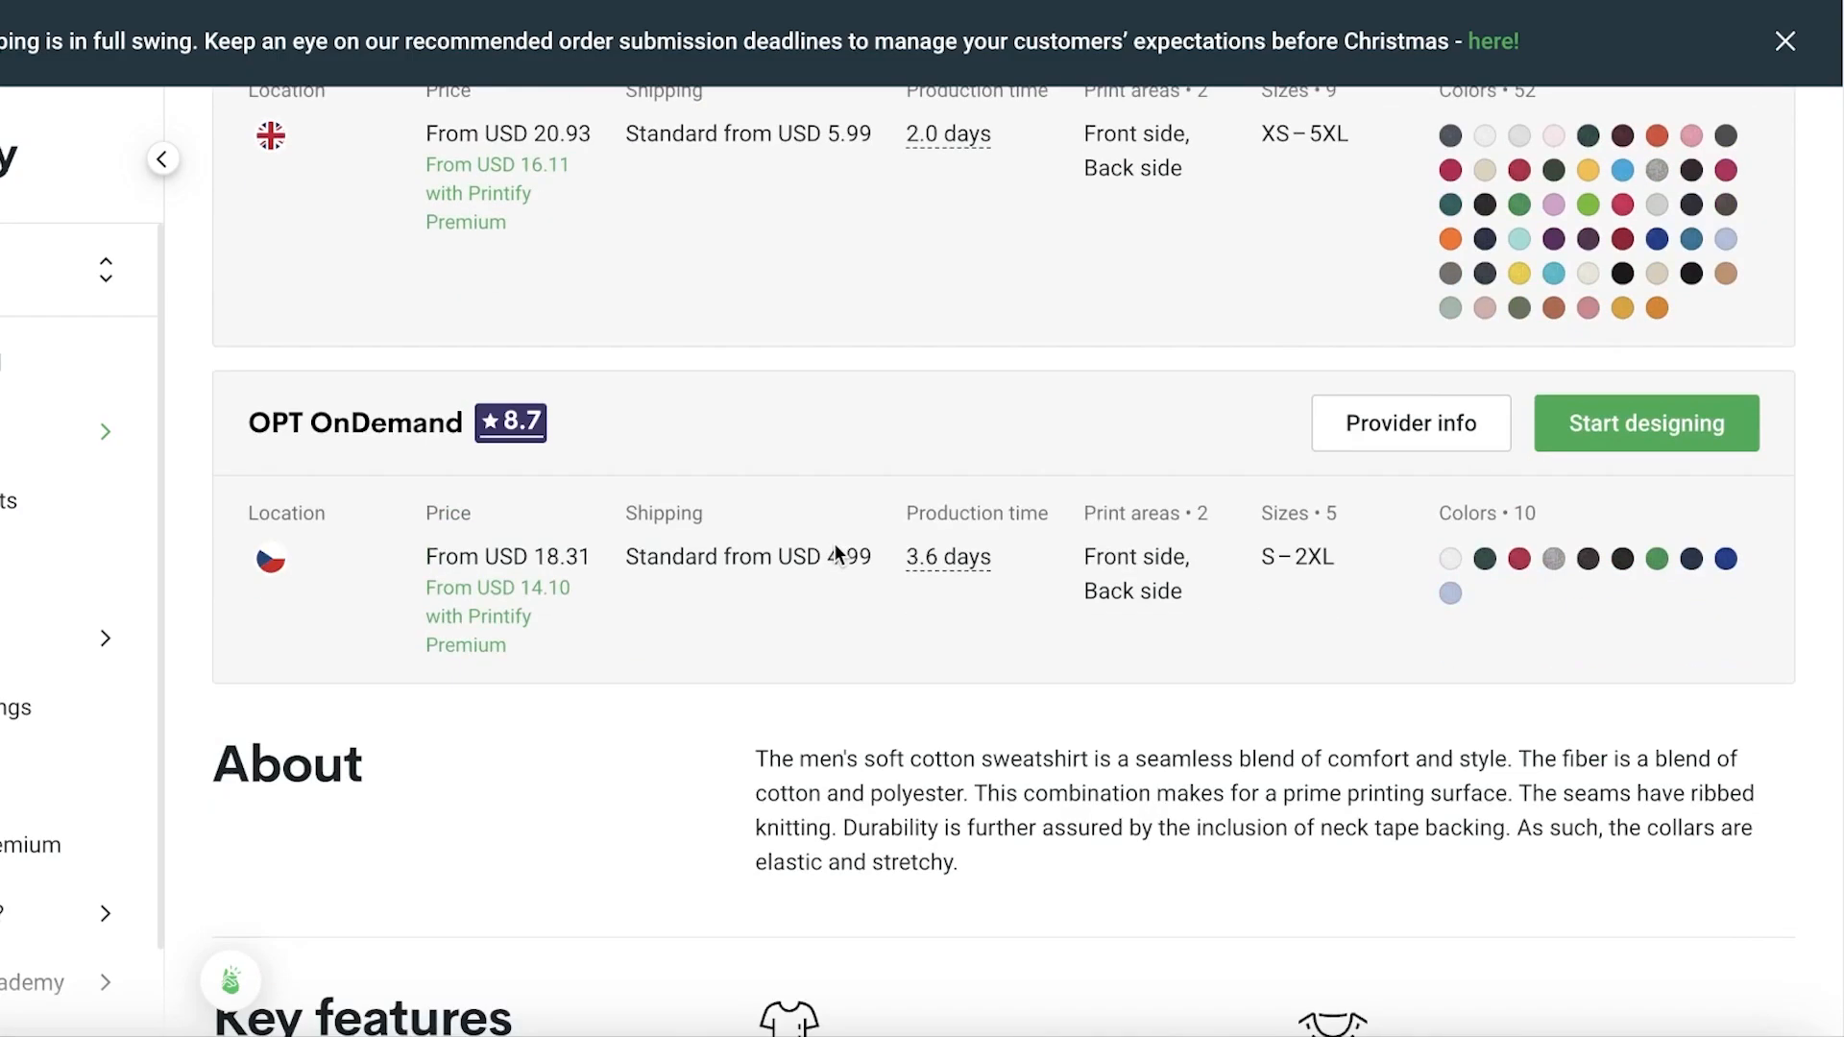
scroll(538, 482, up, 7)
scroll(446, 509, up, 8)
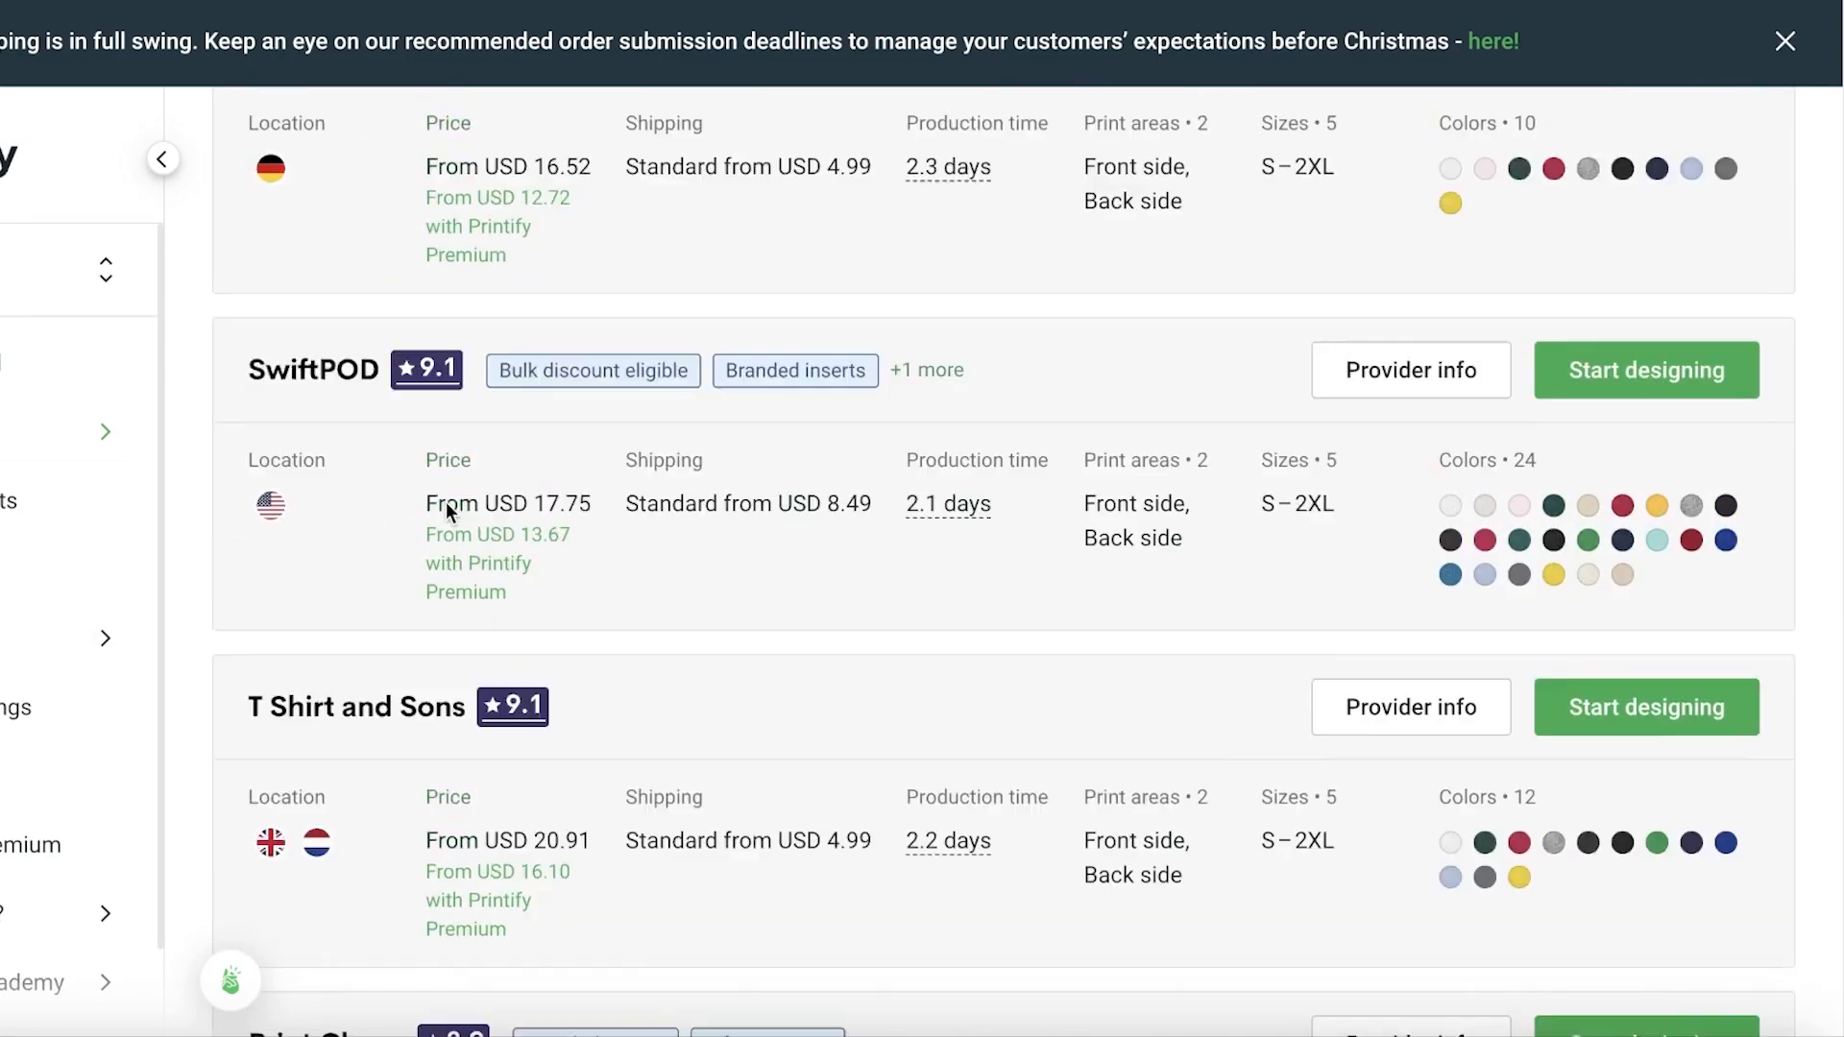
- Start designing the Men's Sweatshirt with the provider Print Logistic and open the AI image generator
click(1580, 516)
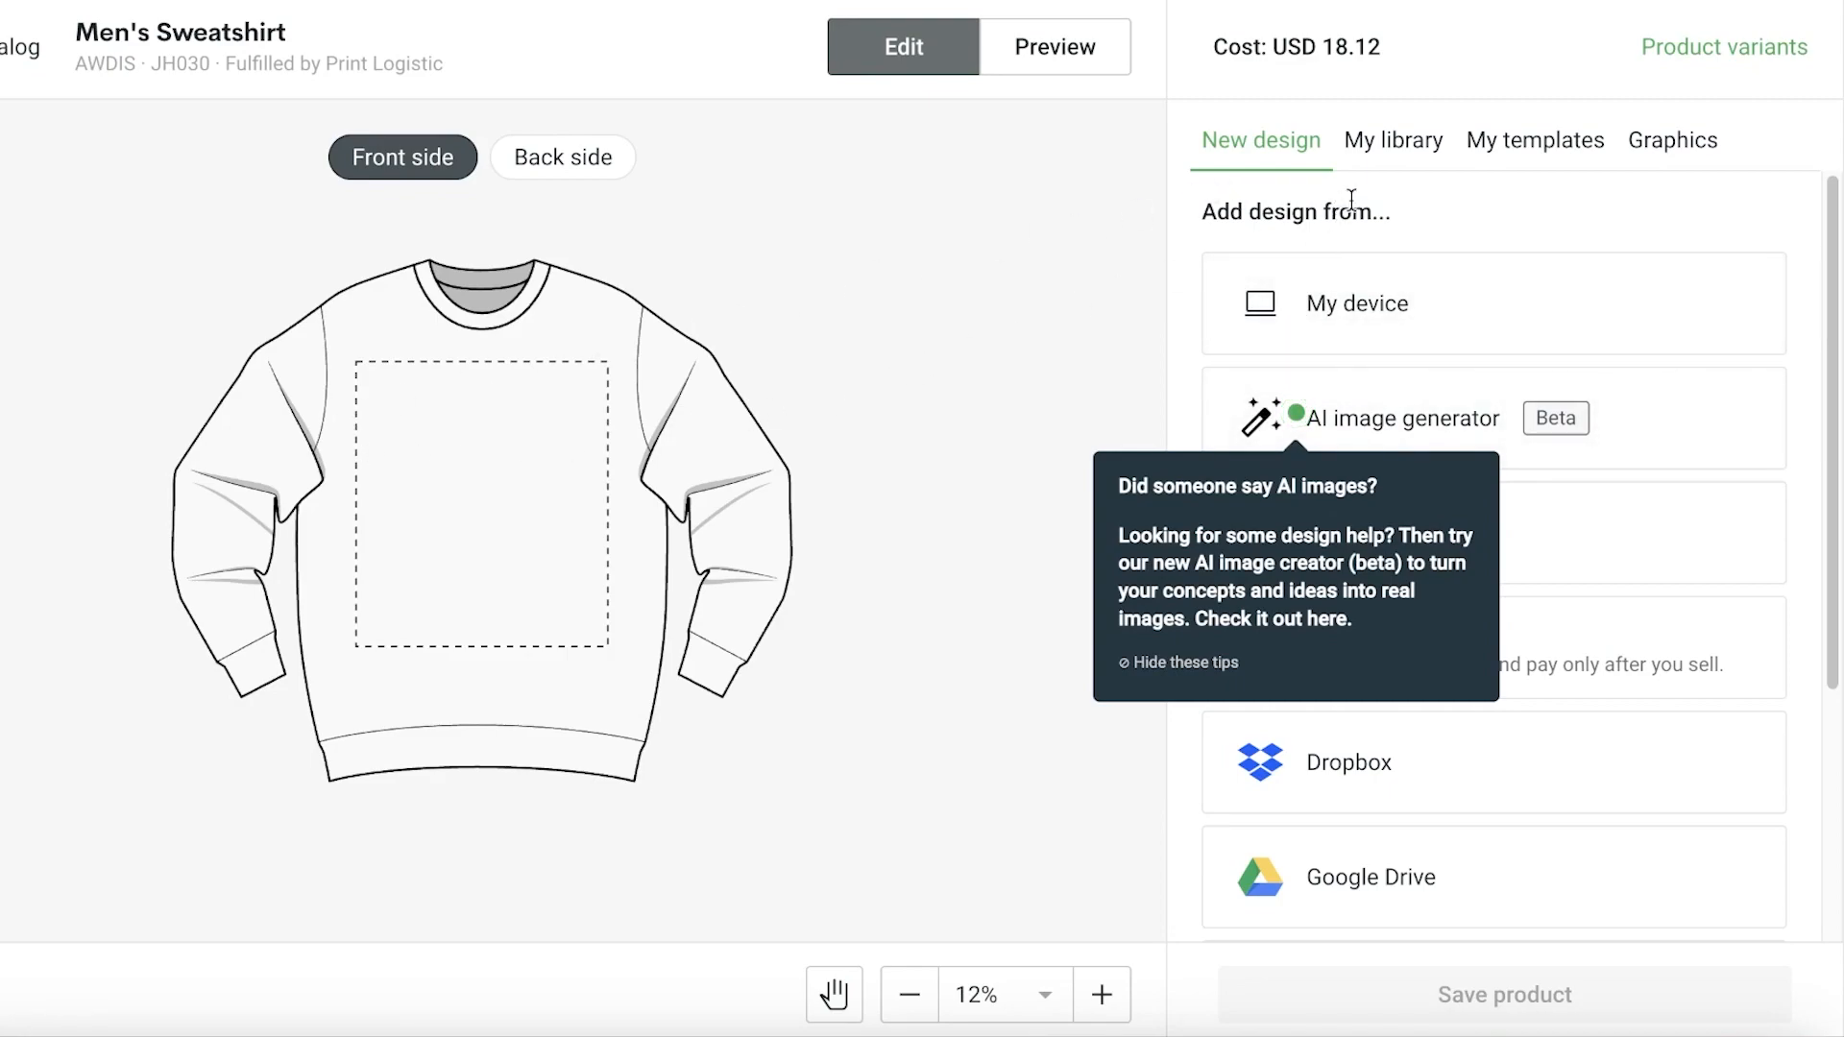
scroll(1531, 774, down, 2)
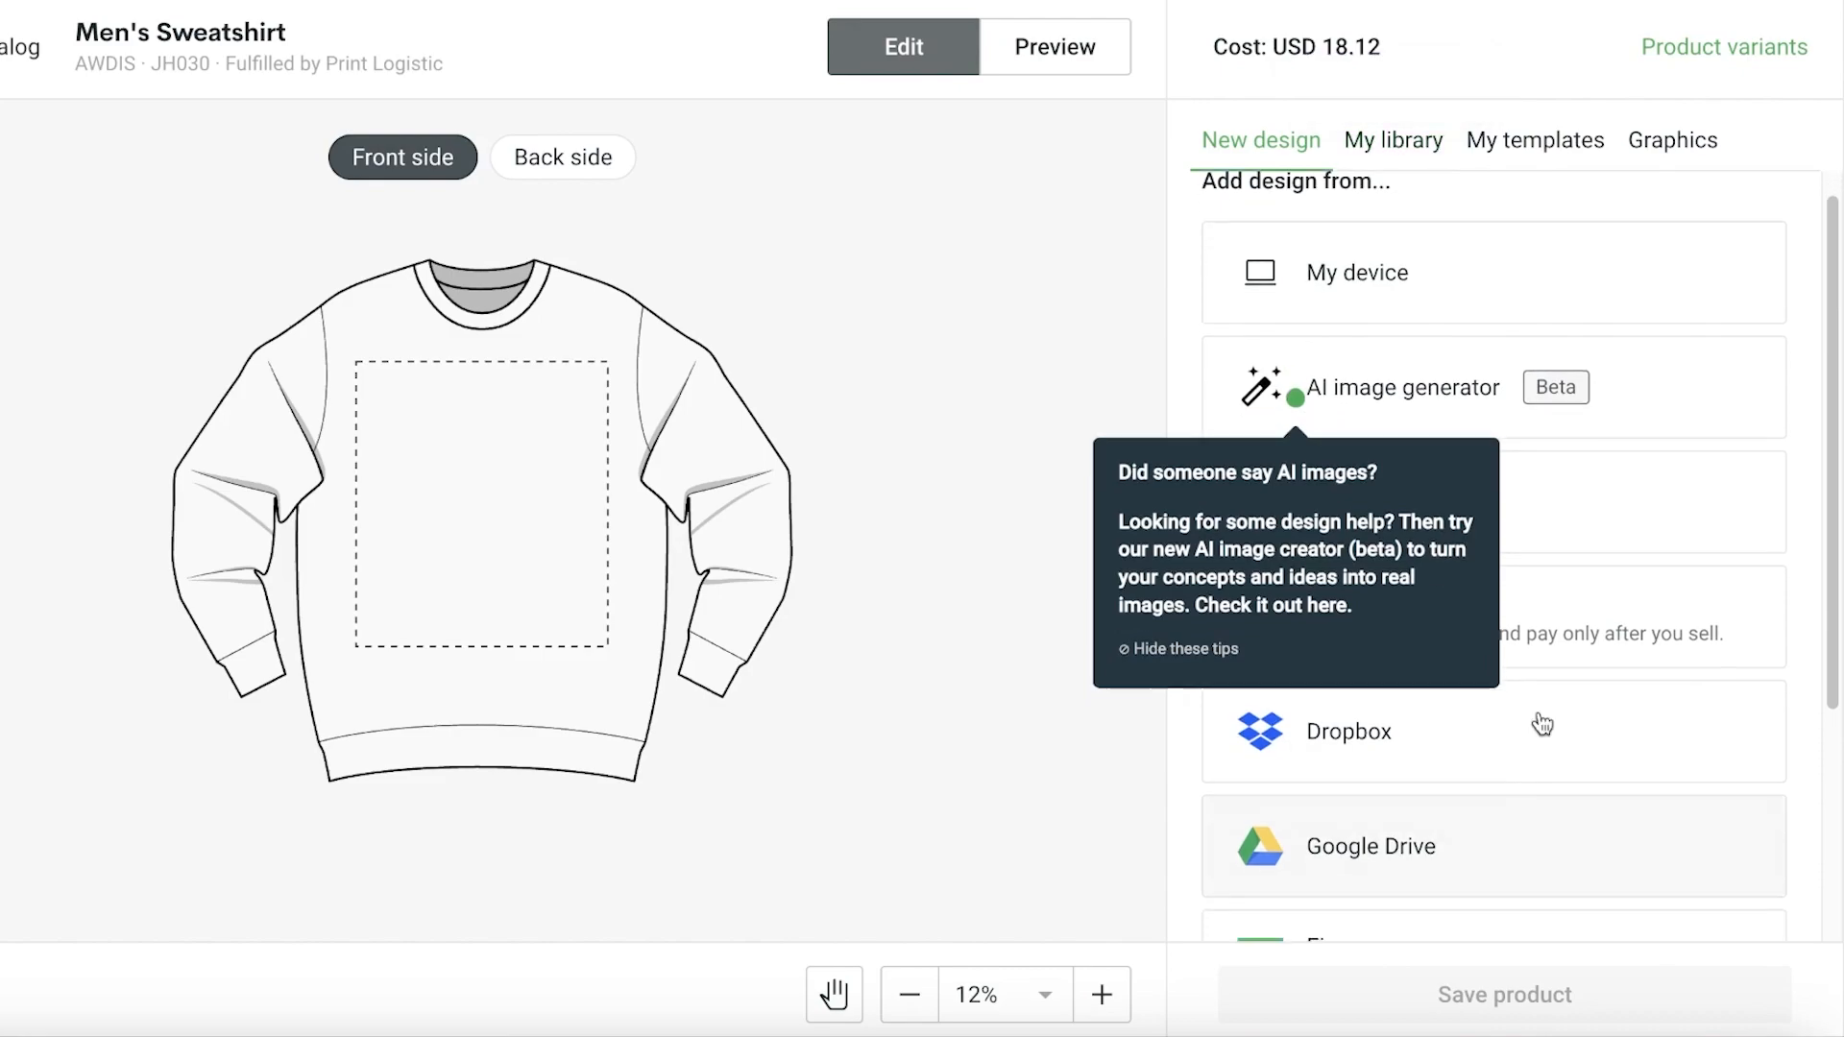
click(1459, 251)
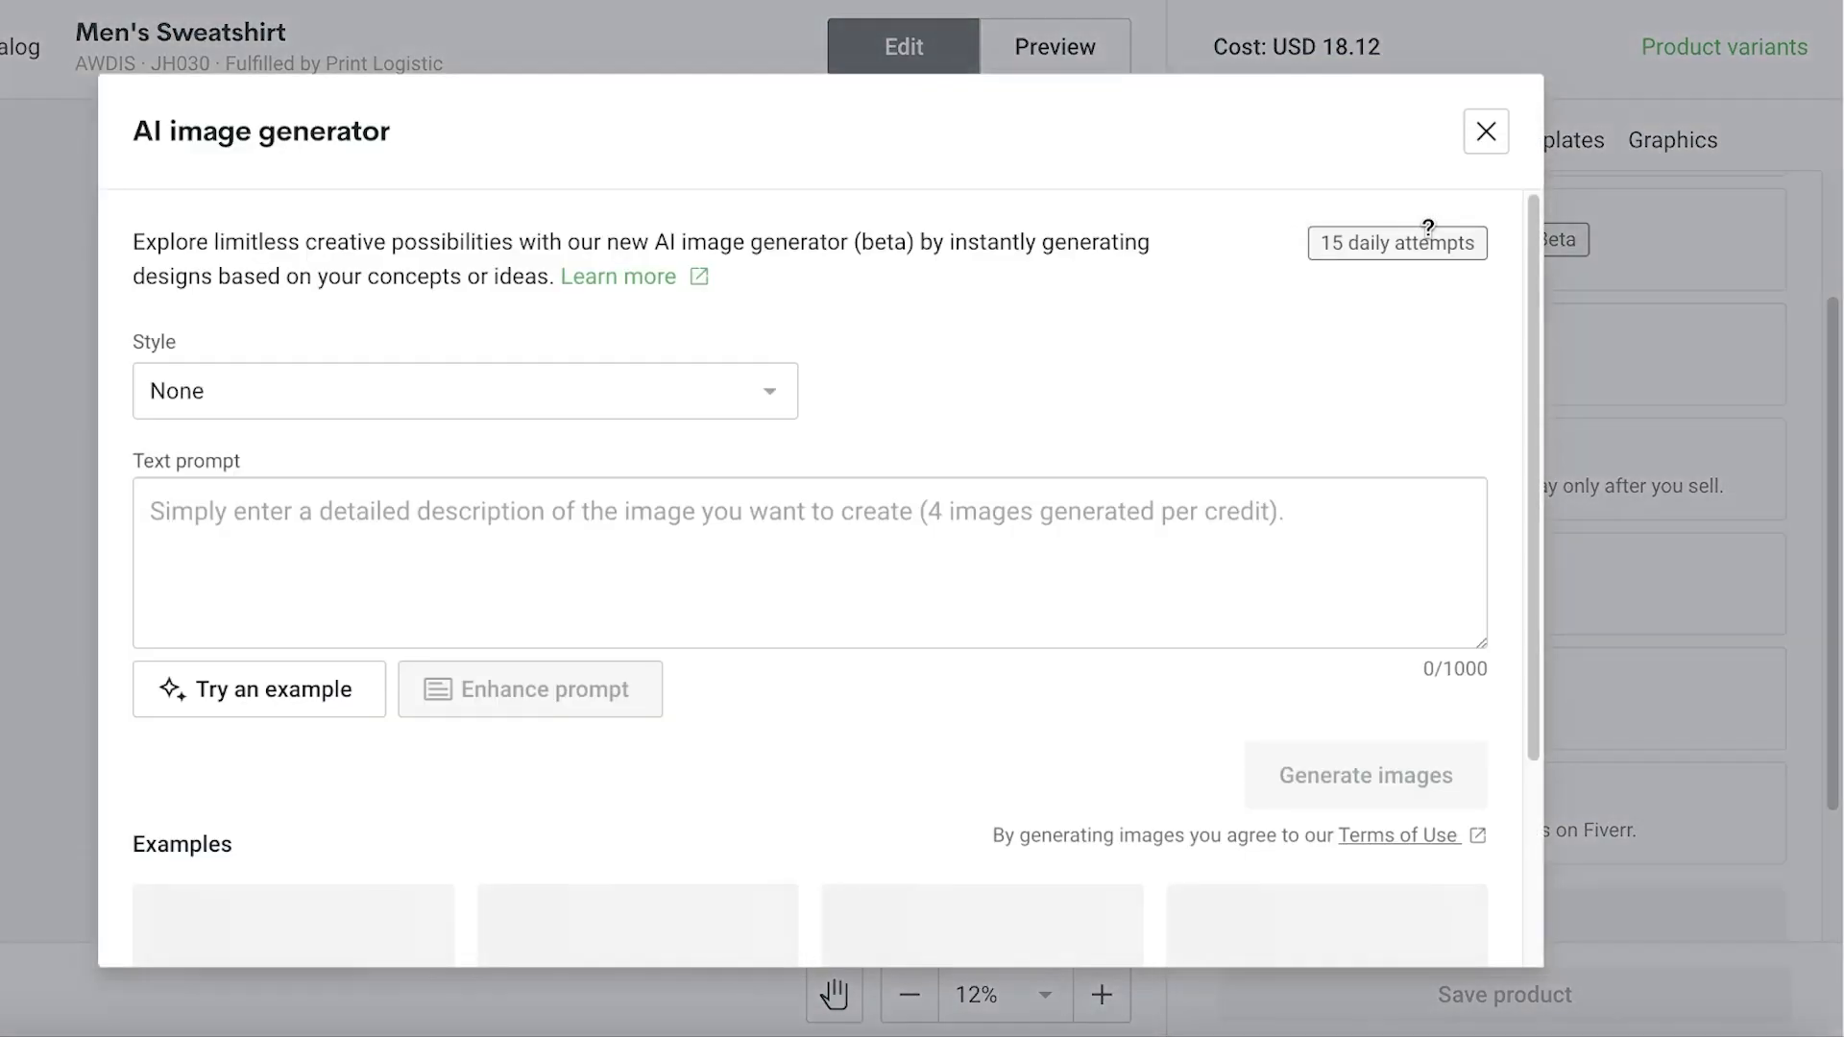
- Generate images from the example prompt "Cute penguins, pixel art, bright colors, simple background" and dismiss the feedback survey
scroll(1050, 320, down, 3)
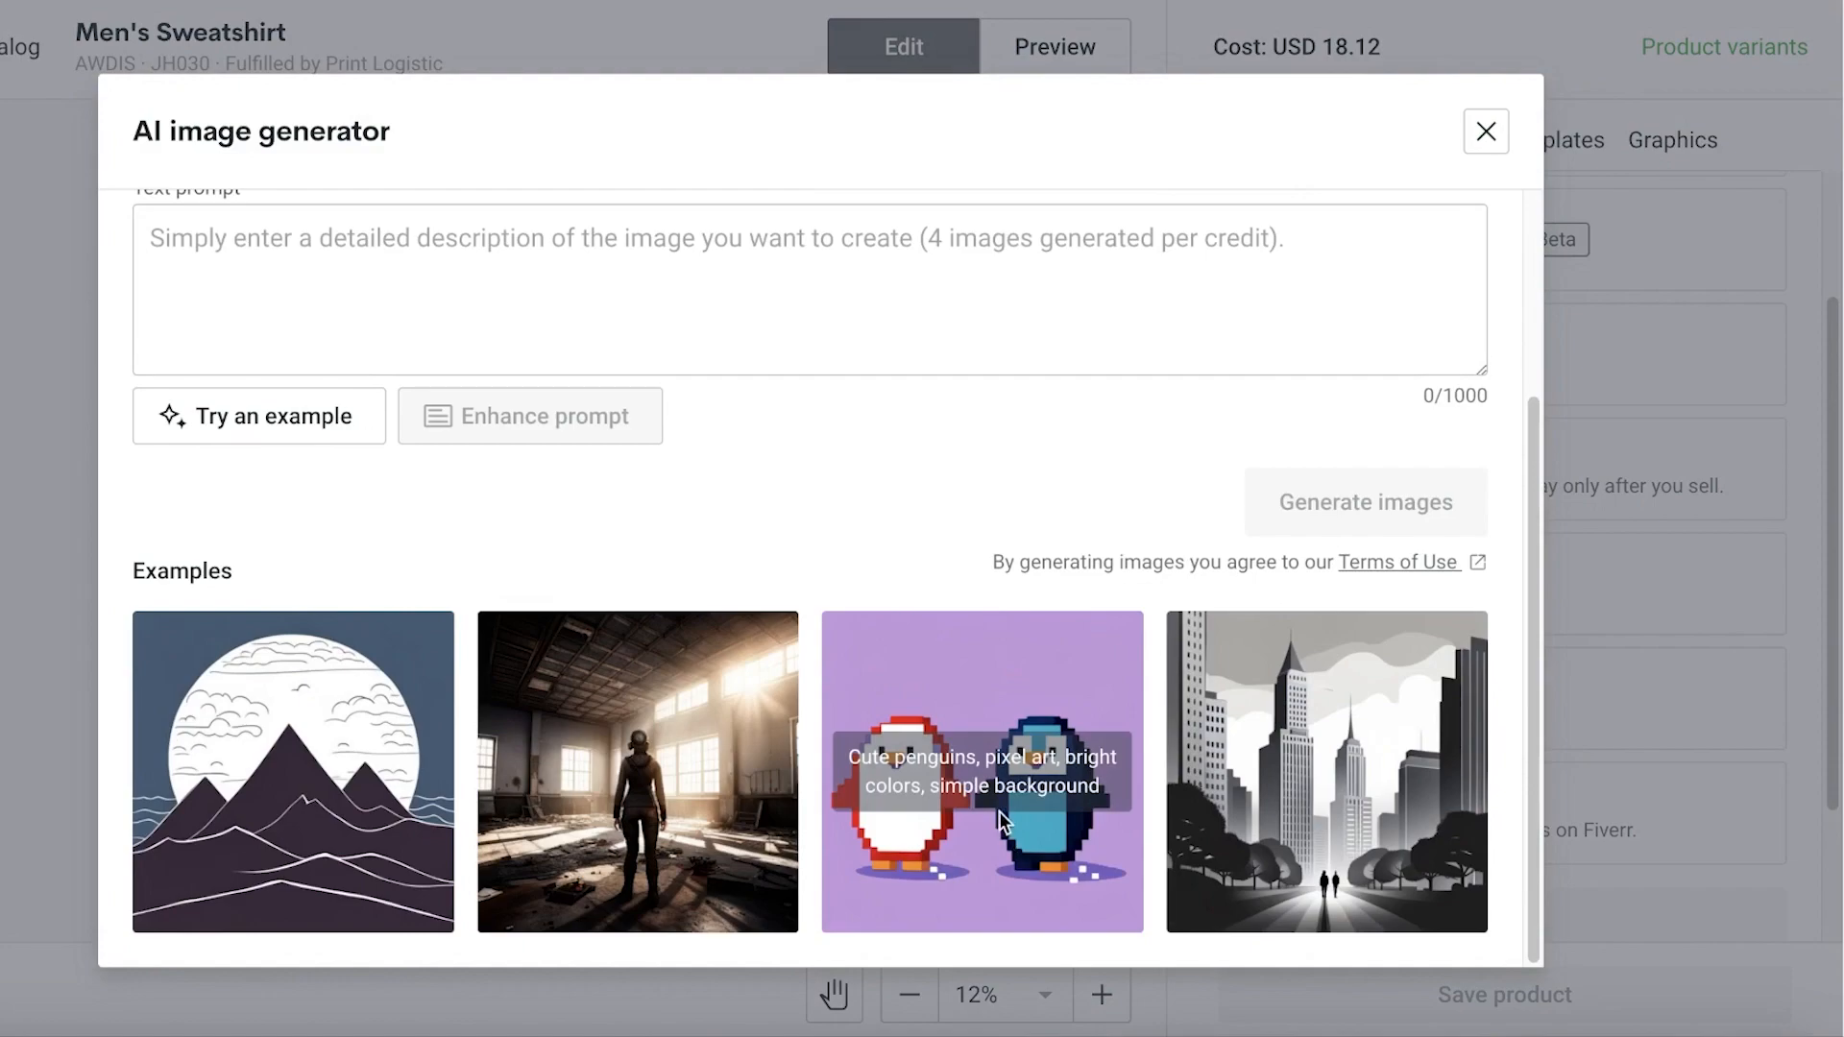
click(994, 700)
click(1362, 498)
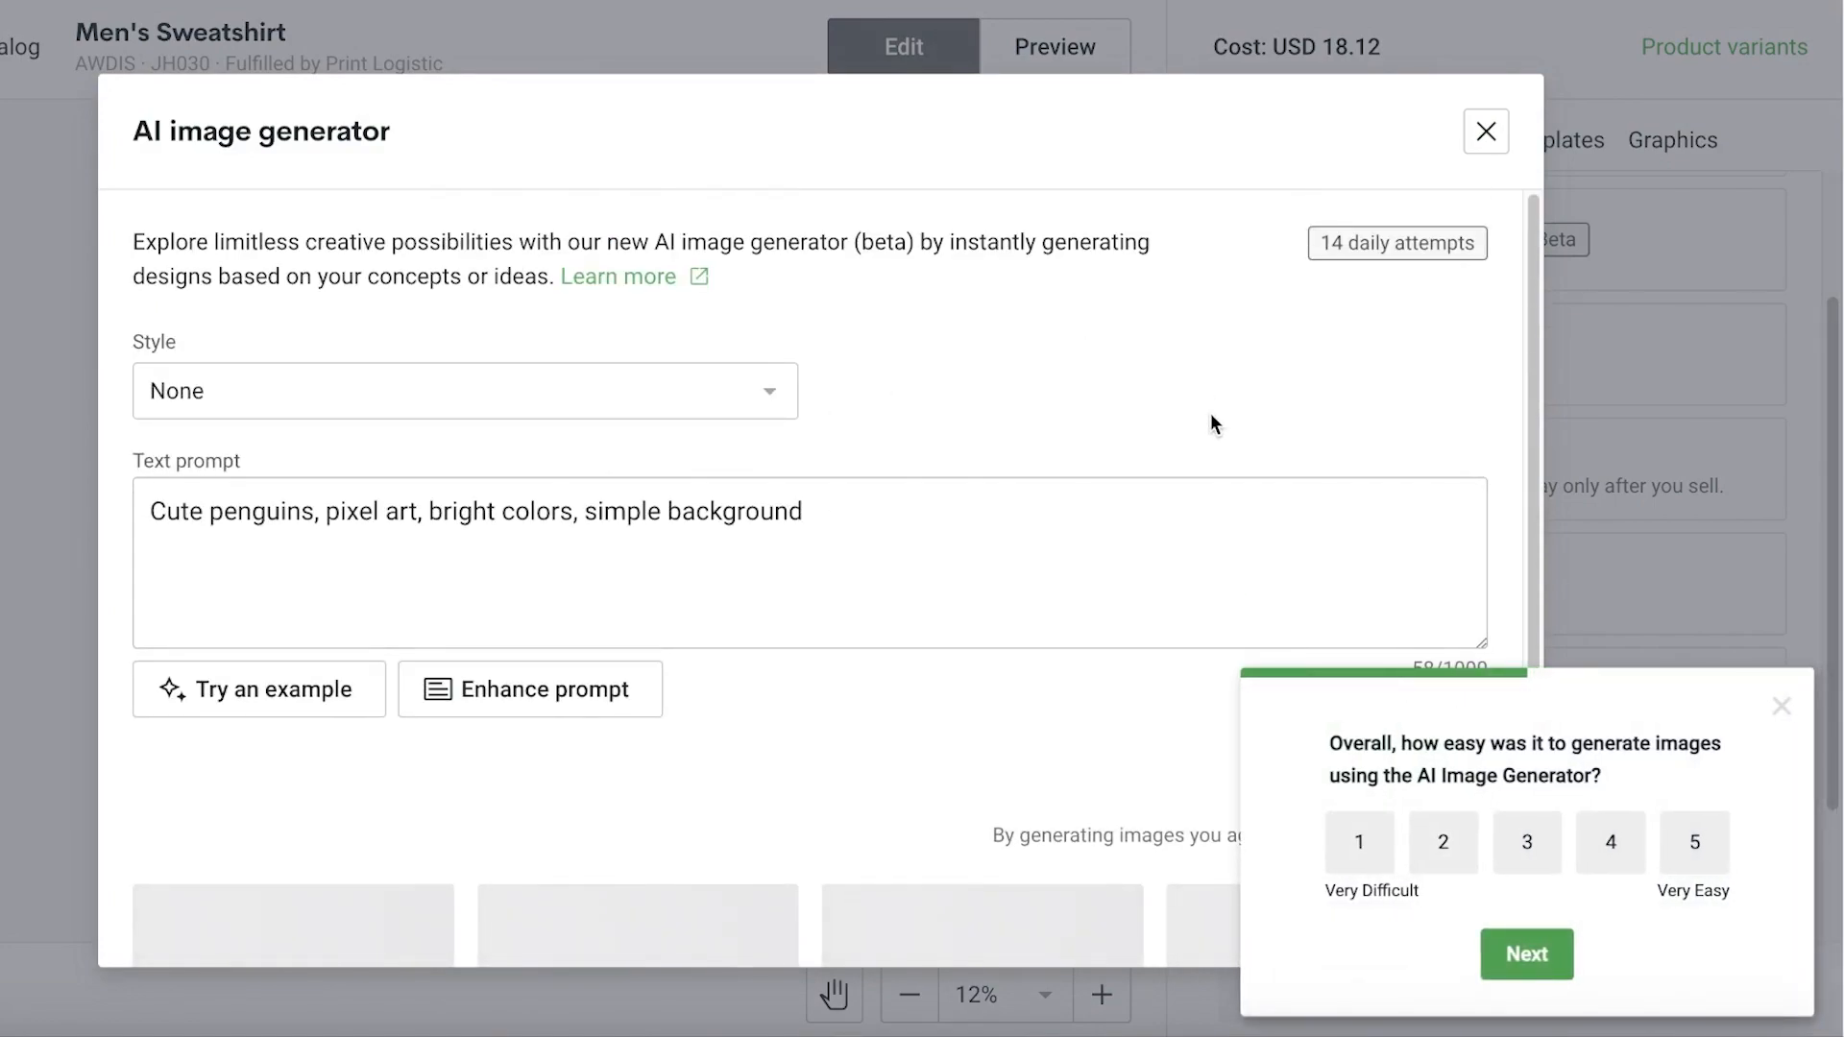
scroll(1222, 429, down, 3)
click(1780, 708)
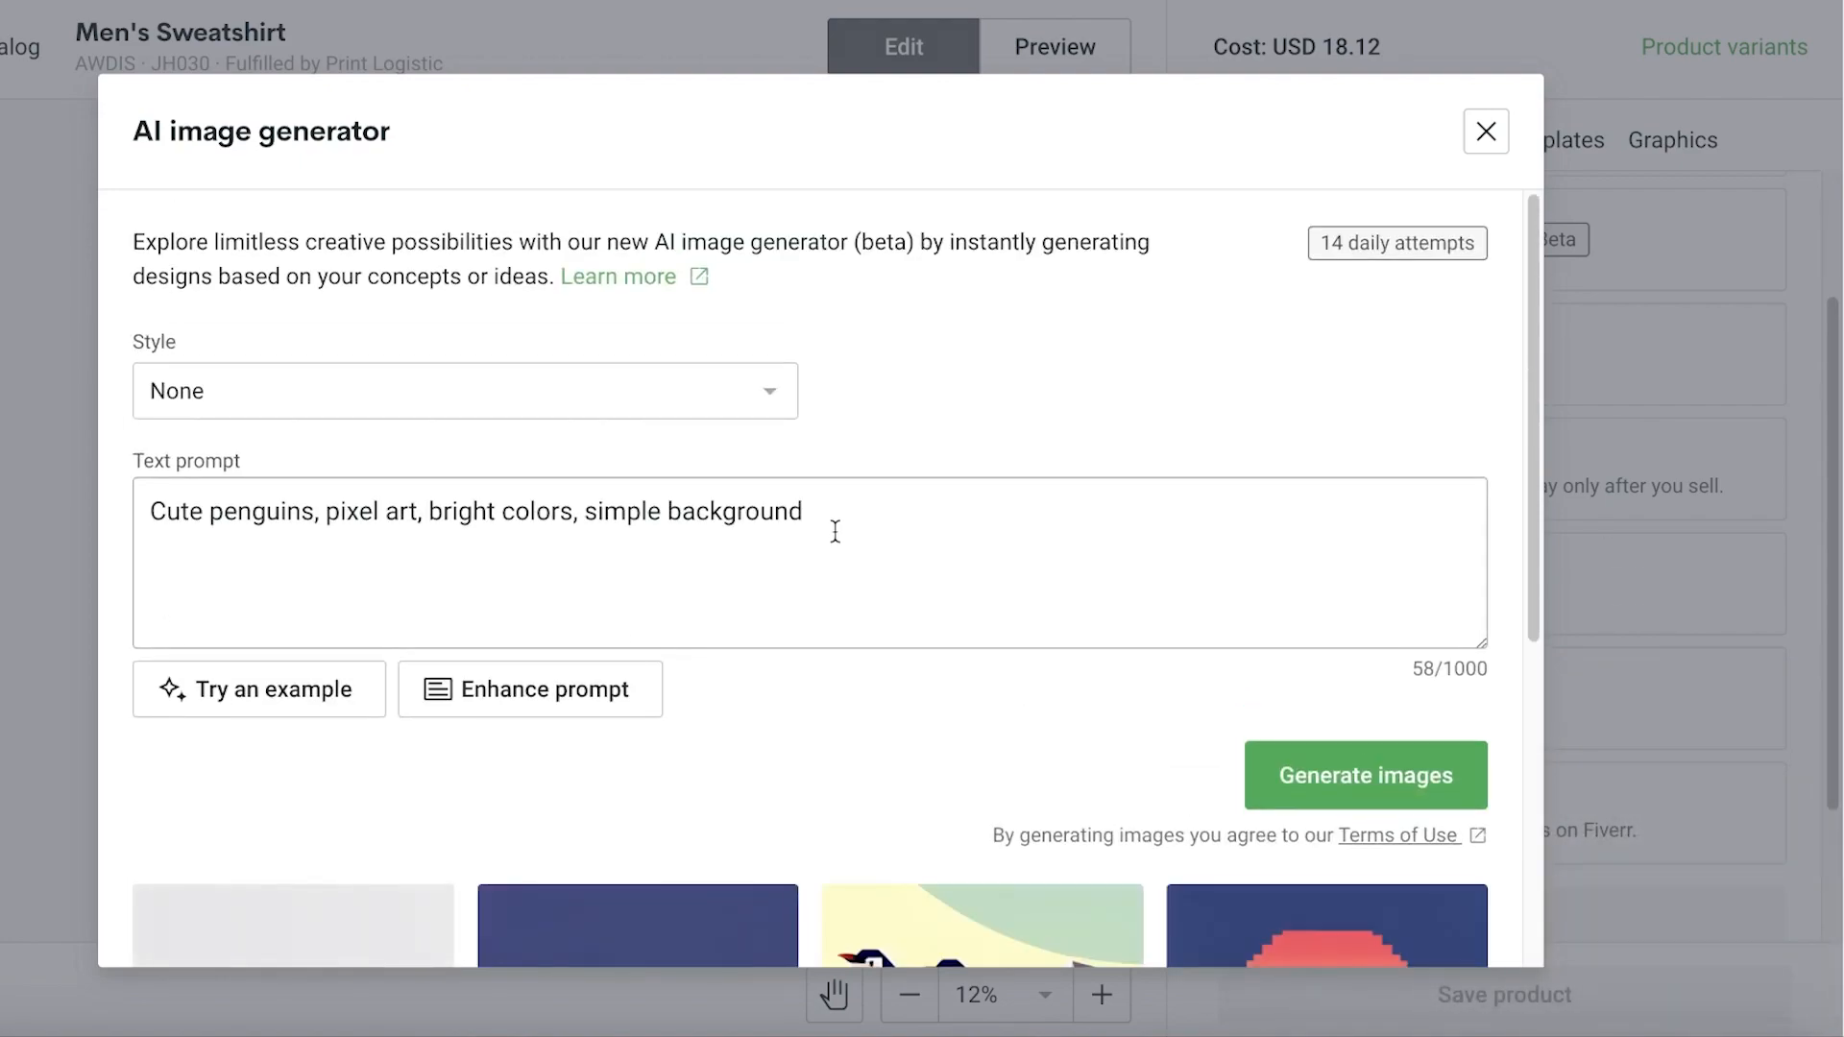
- Add the first generated penguin image to the sweatshirt's front side and dismiss the question about the image's origin
scroll(831, 530, down, 4)
click(324, 707)
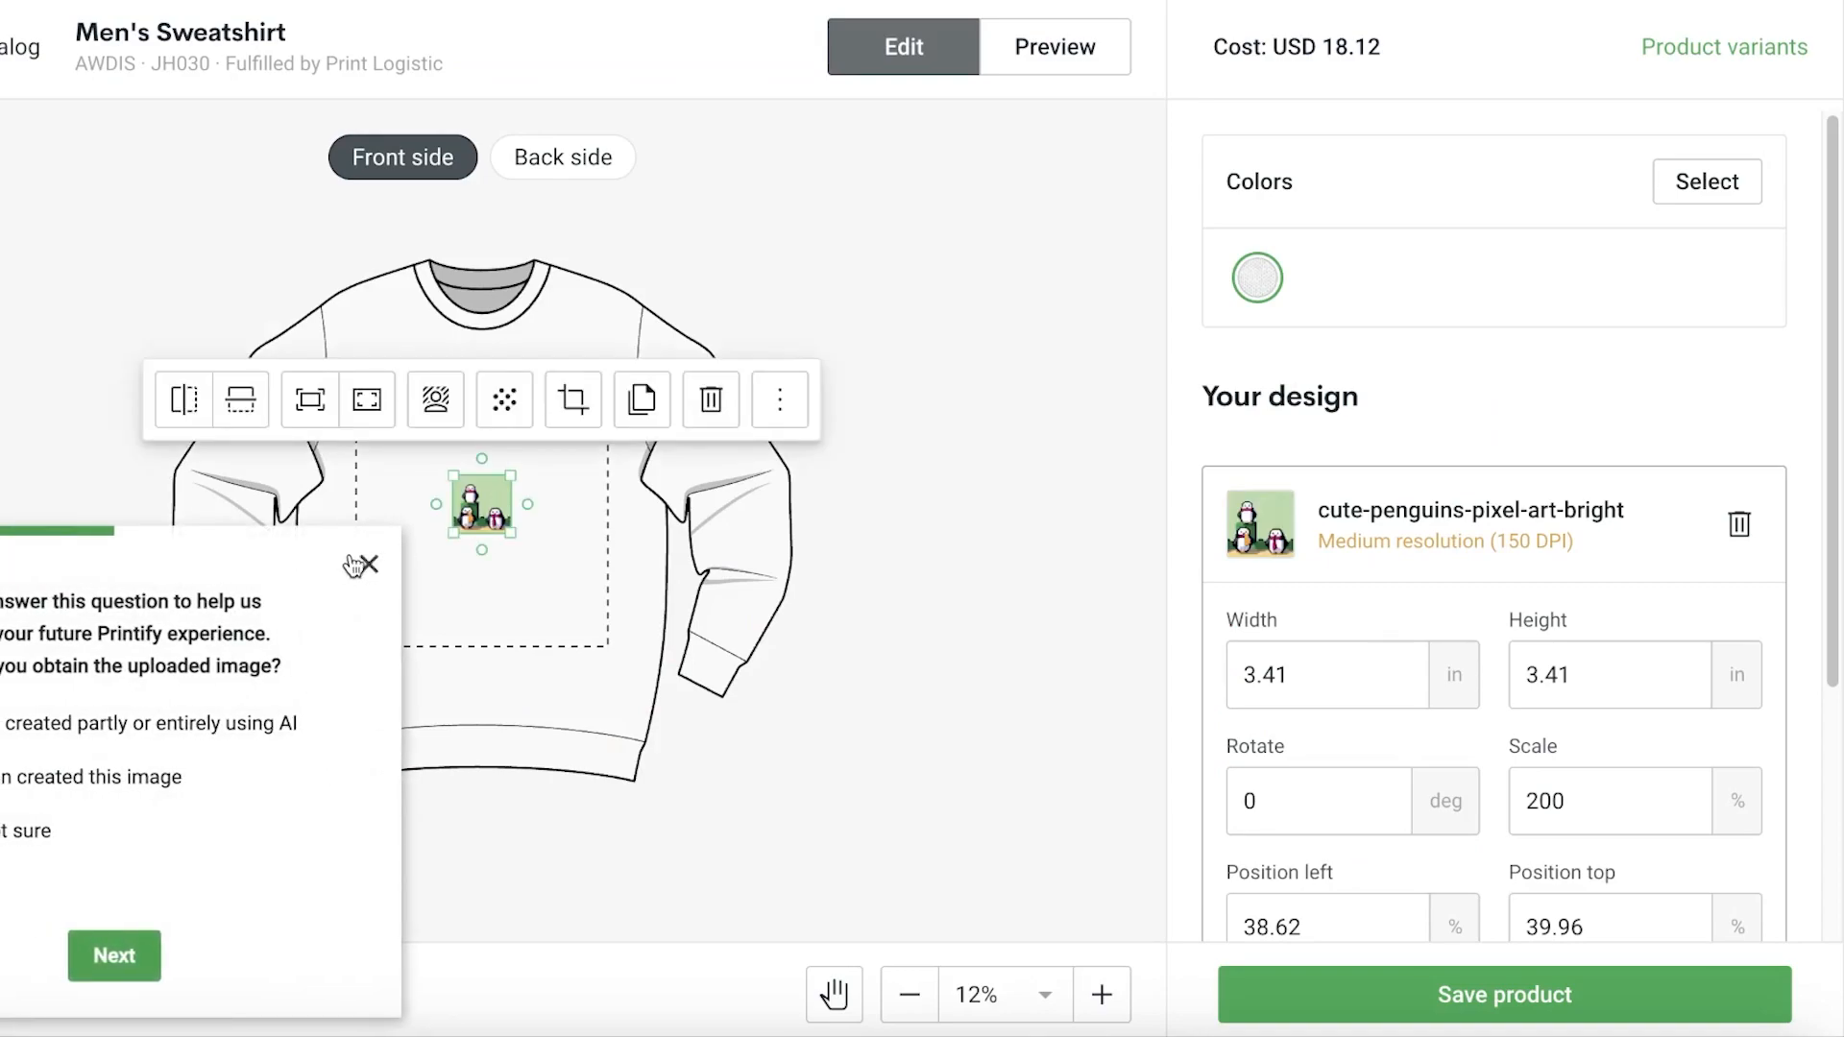
click(353, 566)
- Enlarge the penguin image to 15 by 15 in and move it down to a top position of about 5.88%
drag(466, 512, 547, 690)
mouse_move(458, 478)
mouse_down()
mouse_move(463, 509)
mouse_move(457, 478)
mouse_up()
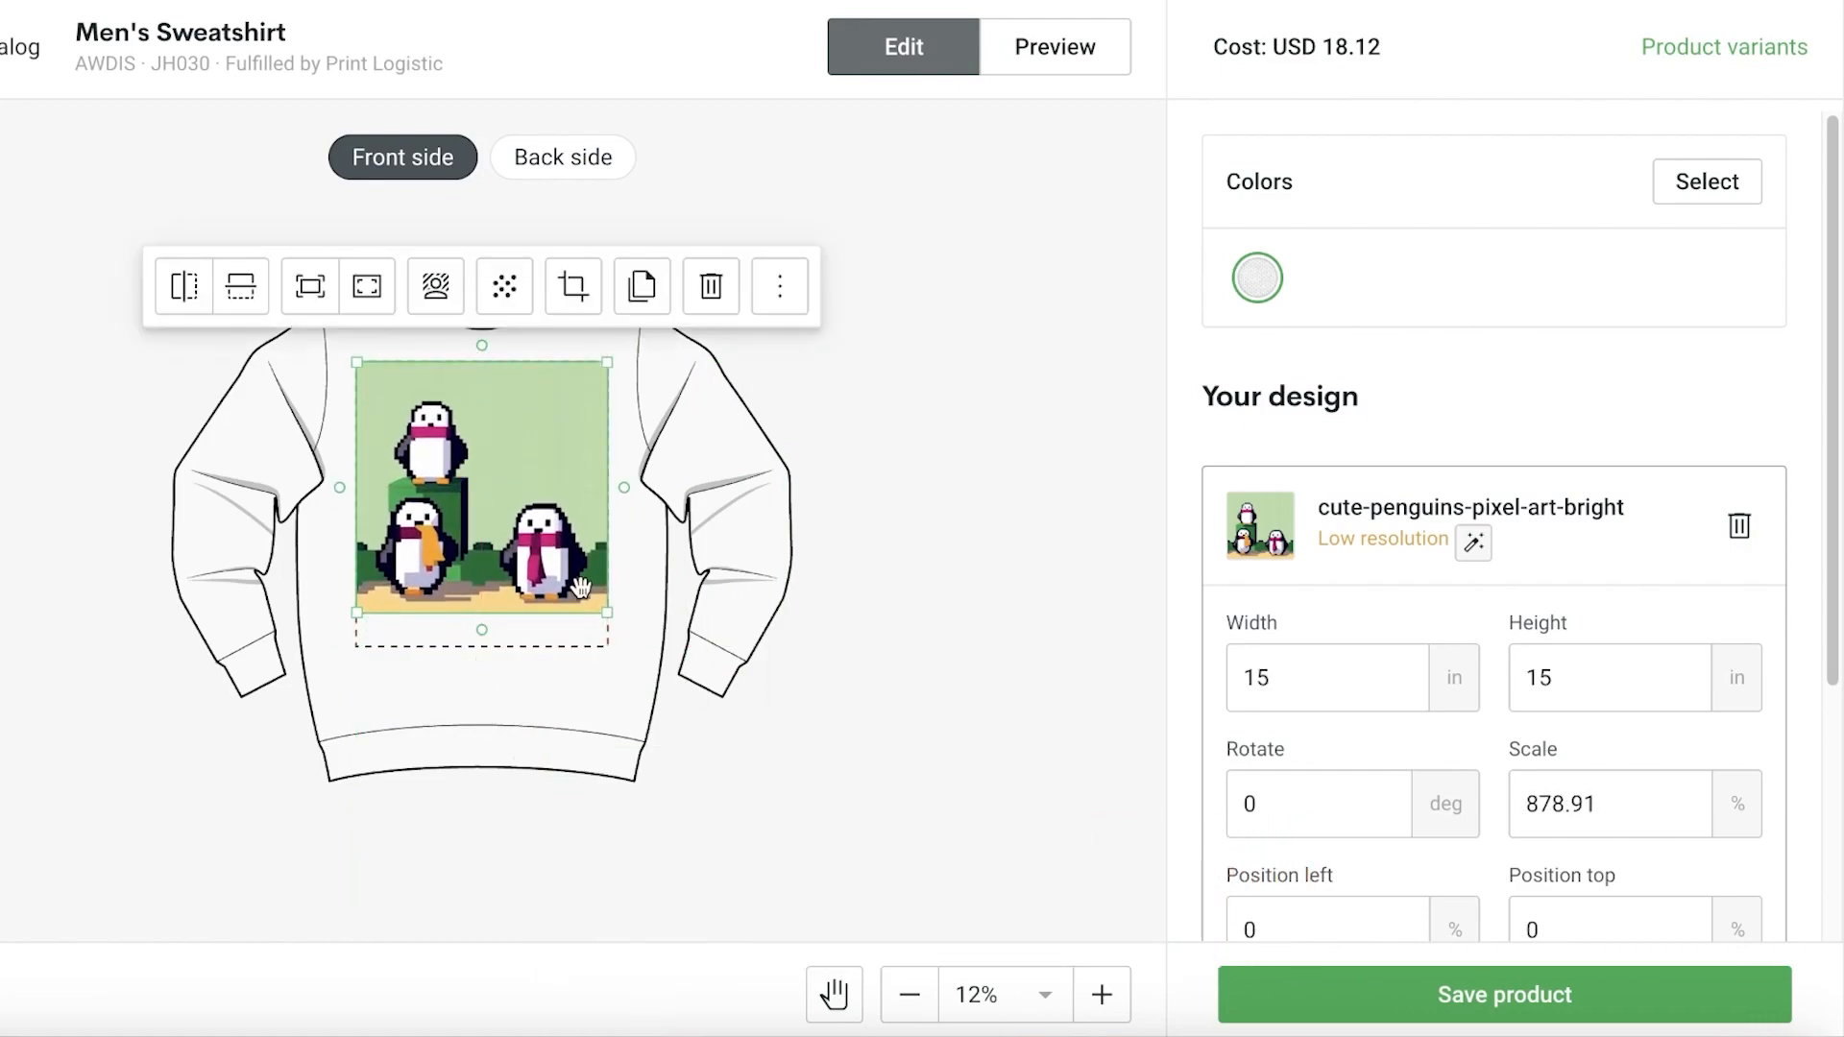
drag(618, 623, 685, 709)
click(491, 543)
drag(512, 552, 512, 571)
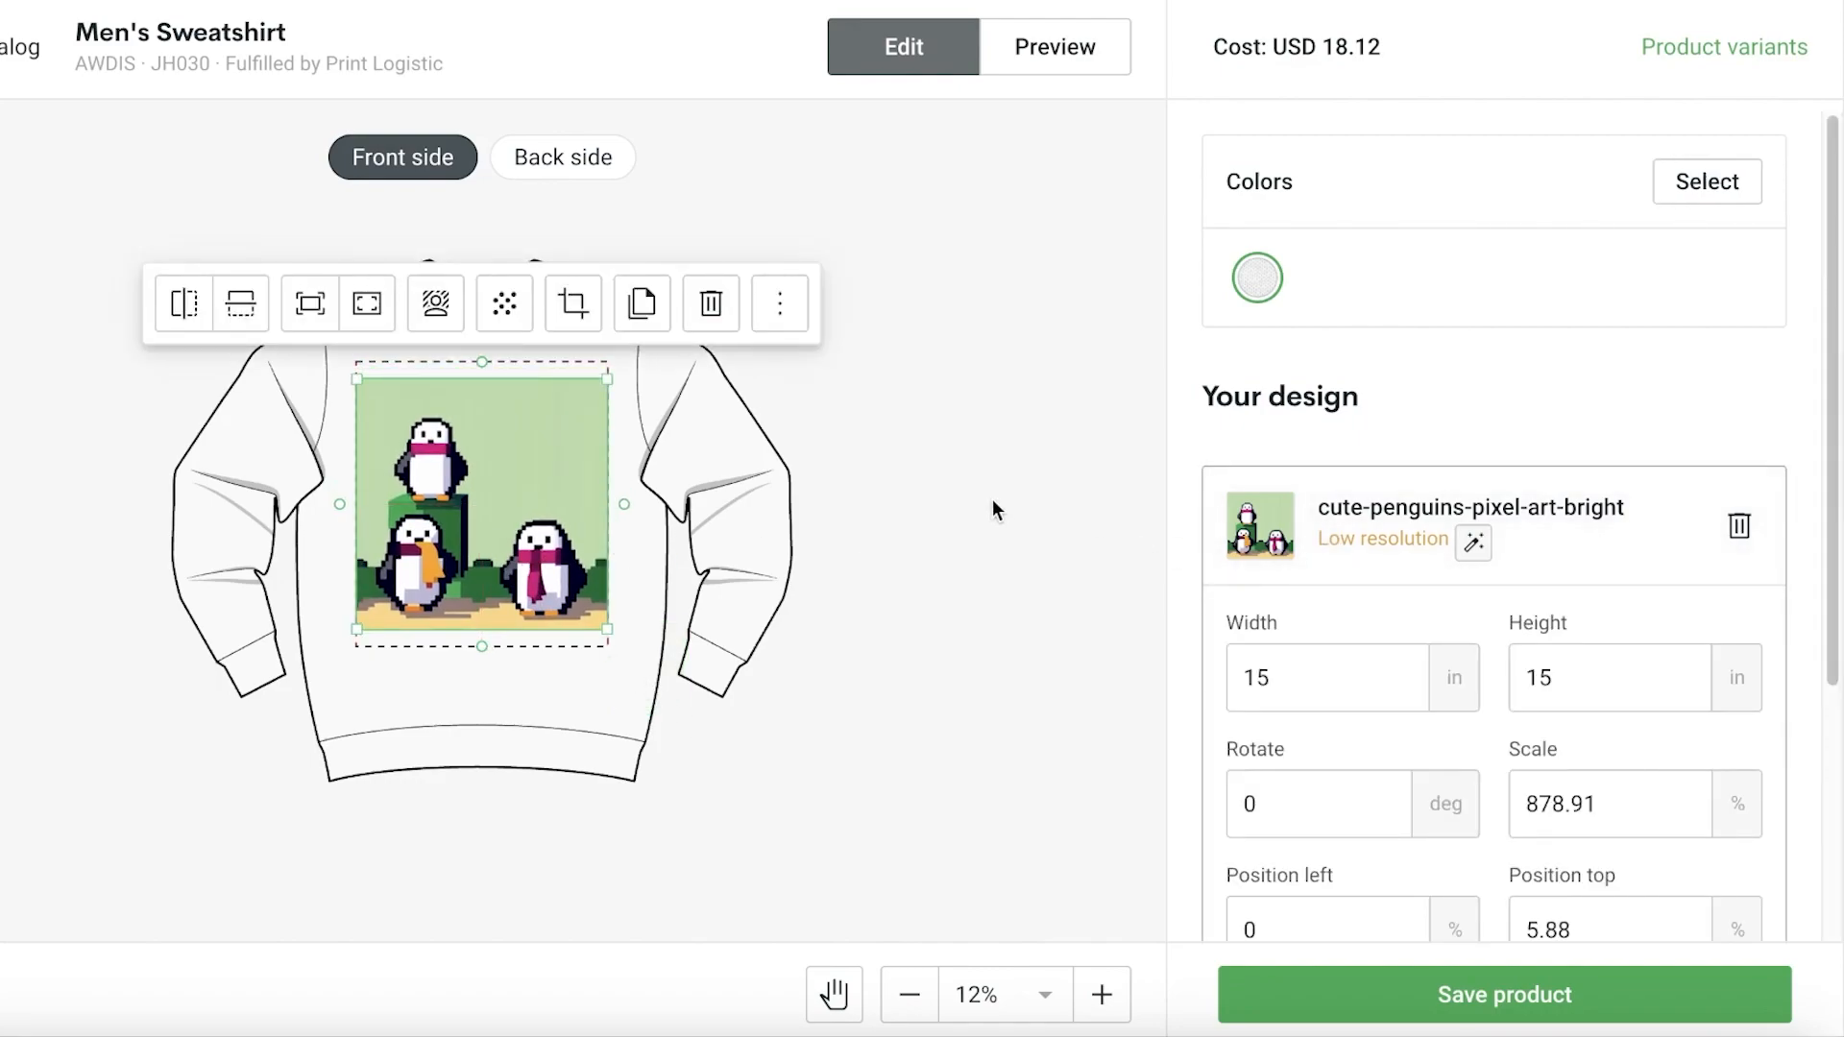
scroll(1056, 509, down, 2)
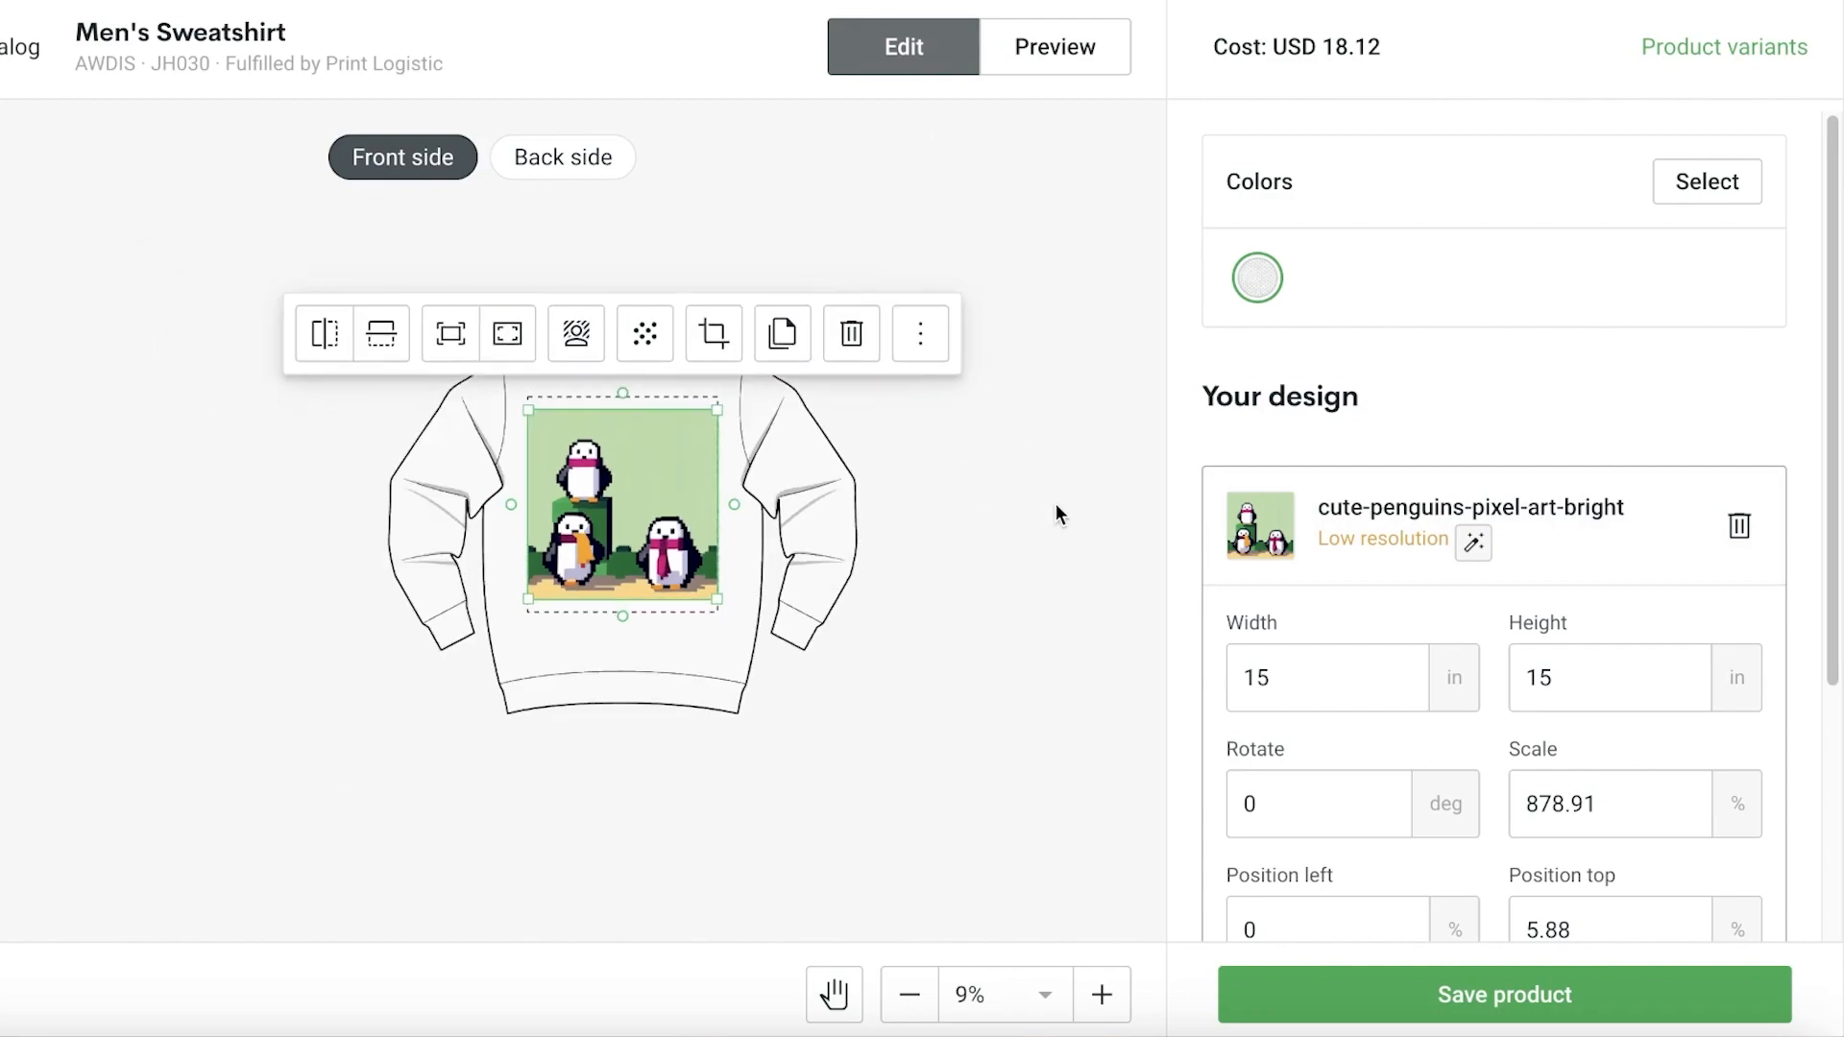
- Shrink the penguin image to about 4.8 by 4.8 in and move it to the upper right corner of the front print area
scroll(1045, 504, up, 3)
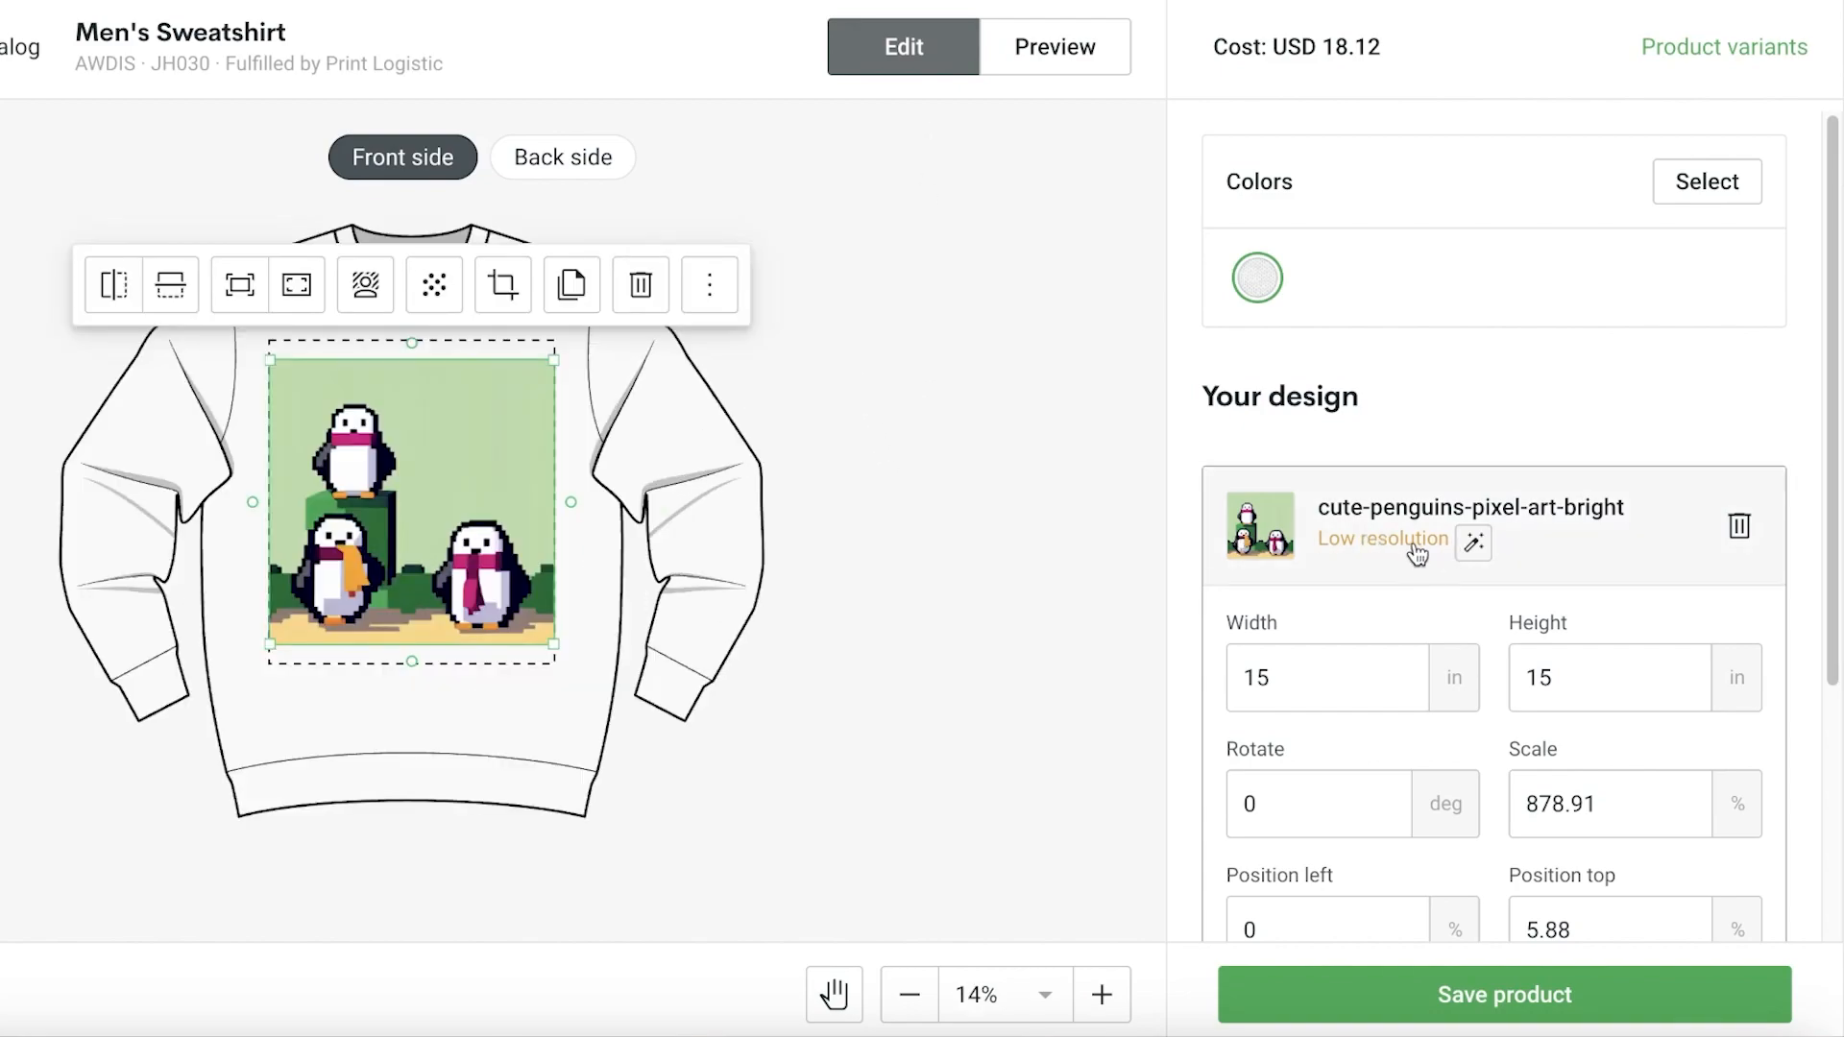
mouse_move(554, 643)
mouse_down()
mouse_move(338, 430)
mouse_move(323, 389)
mouse_move(503, 637)
mouse_move(522, 636)
mouse_up()
click(438, 485)
click(381, 451)
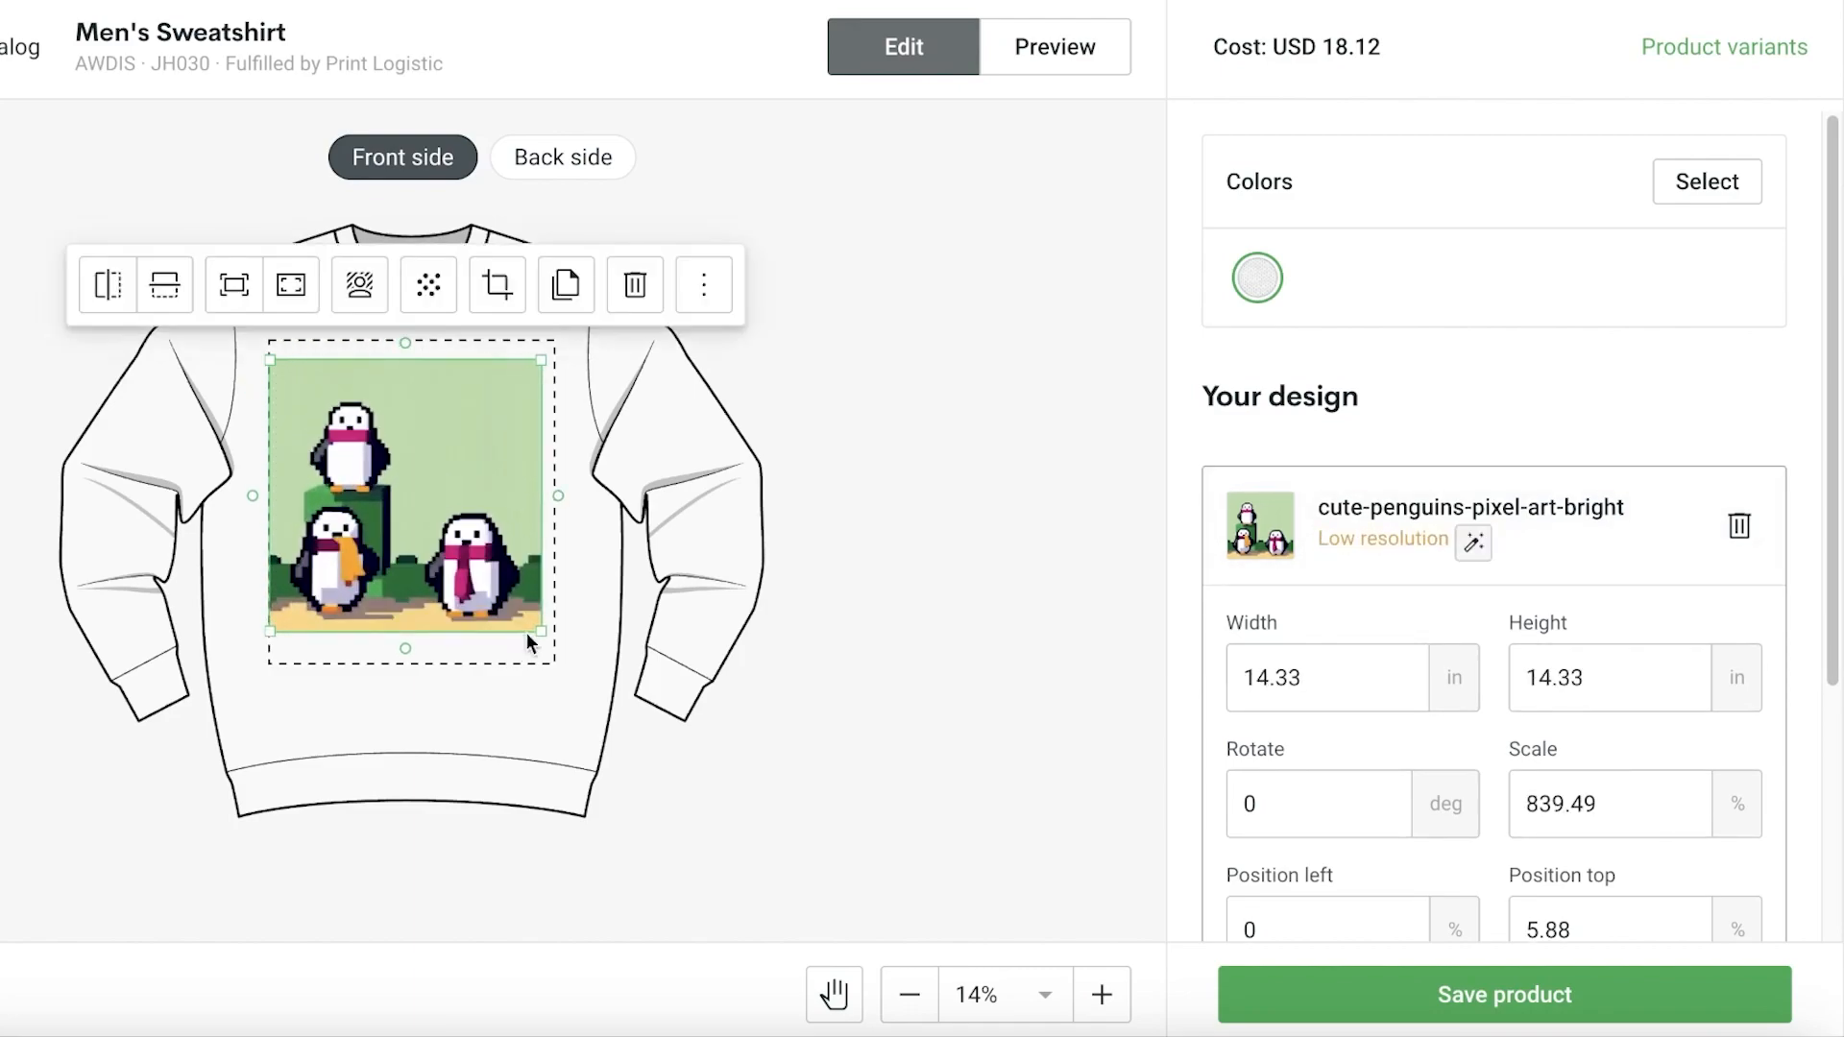
drag(435, 545, 441, 546)
drag(548, 632, 366, 451)
drag(341, 426, 525, 407)
scroll(1585, 596, down, 2)
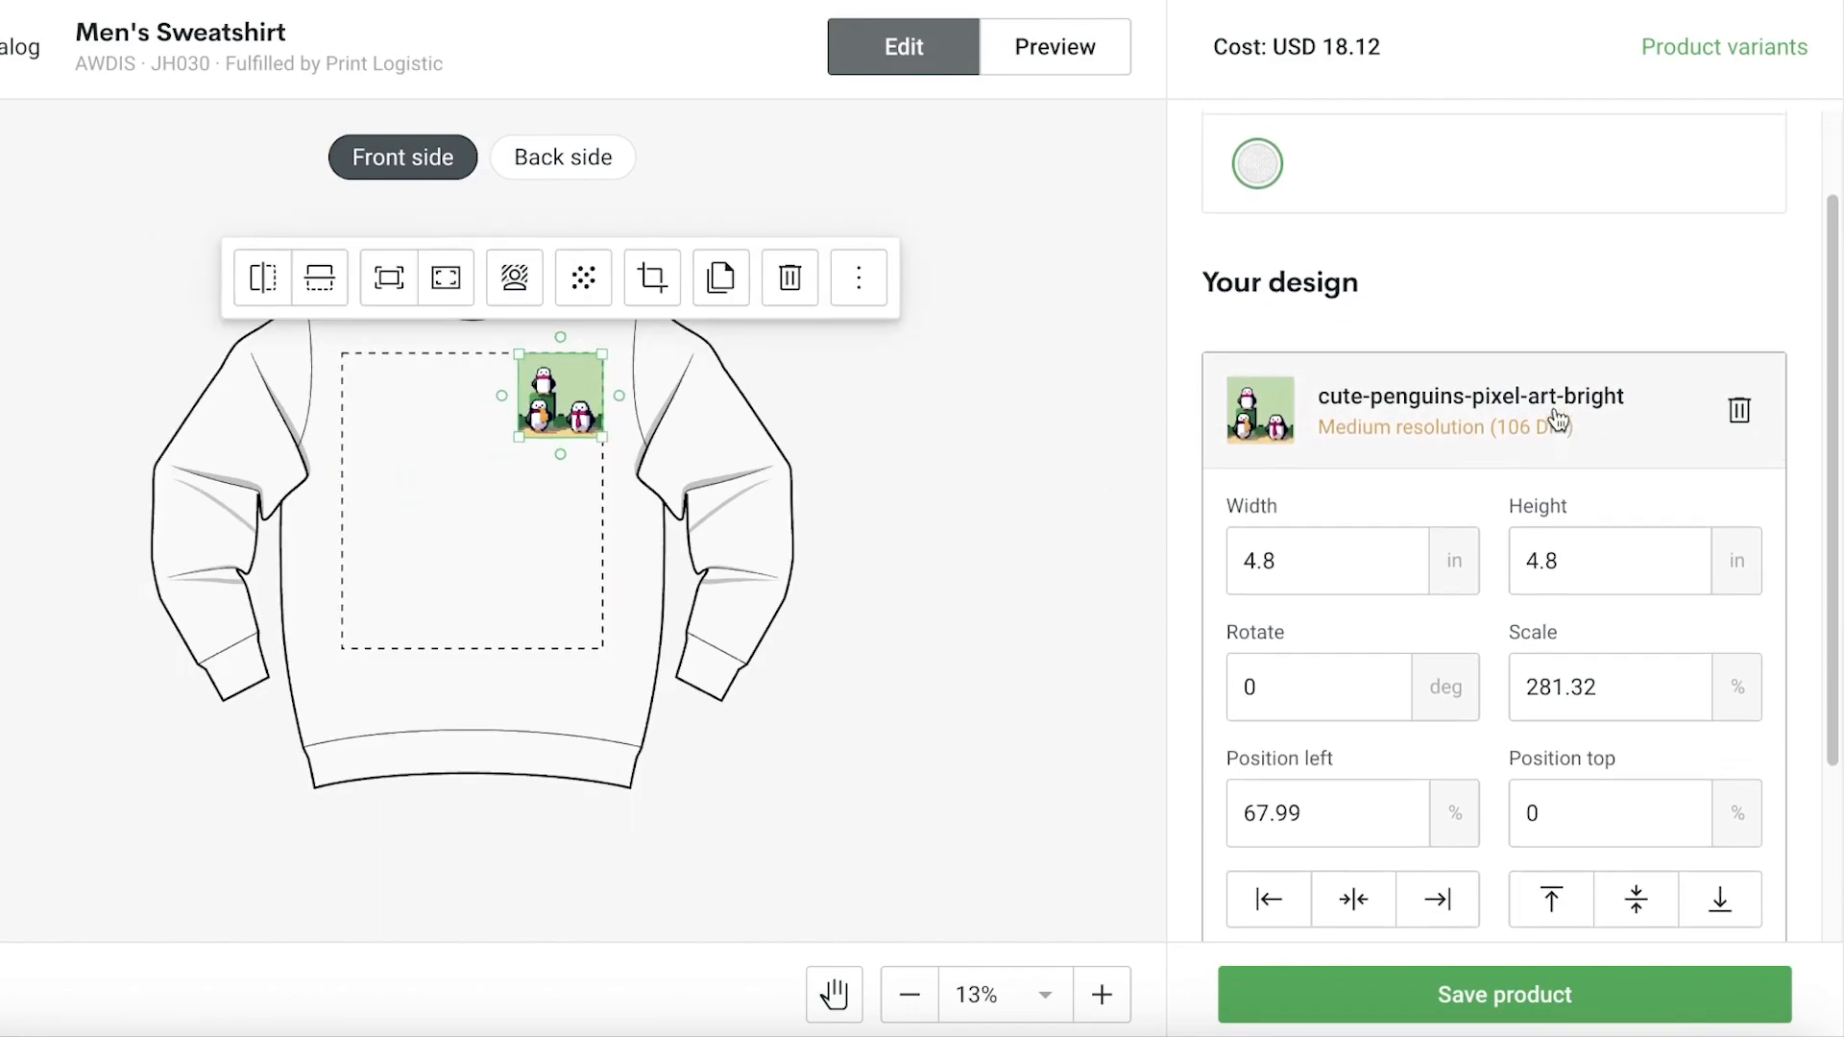
scroll(1558, 420, up, 2)
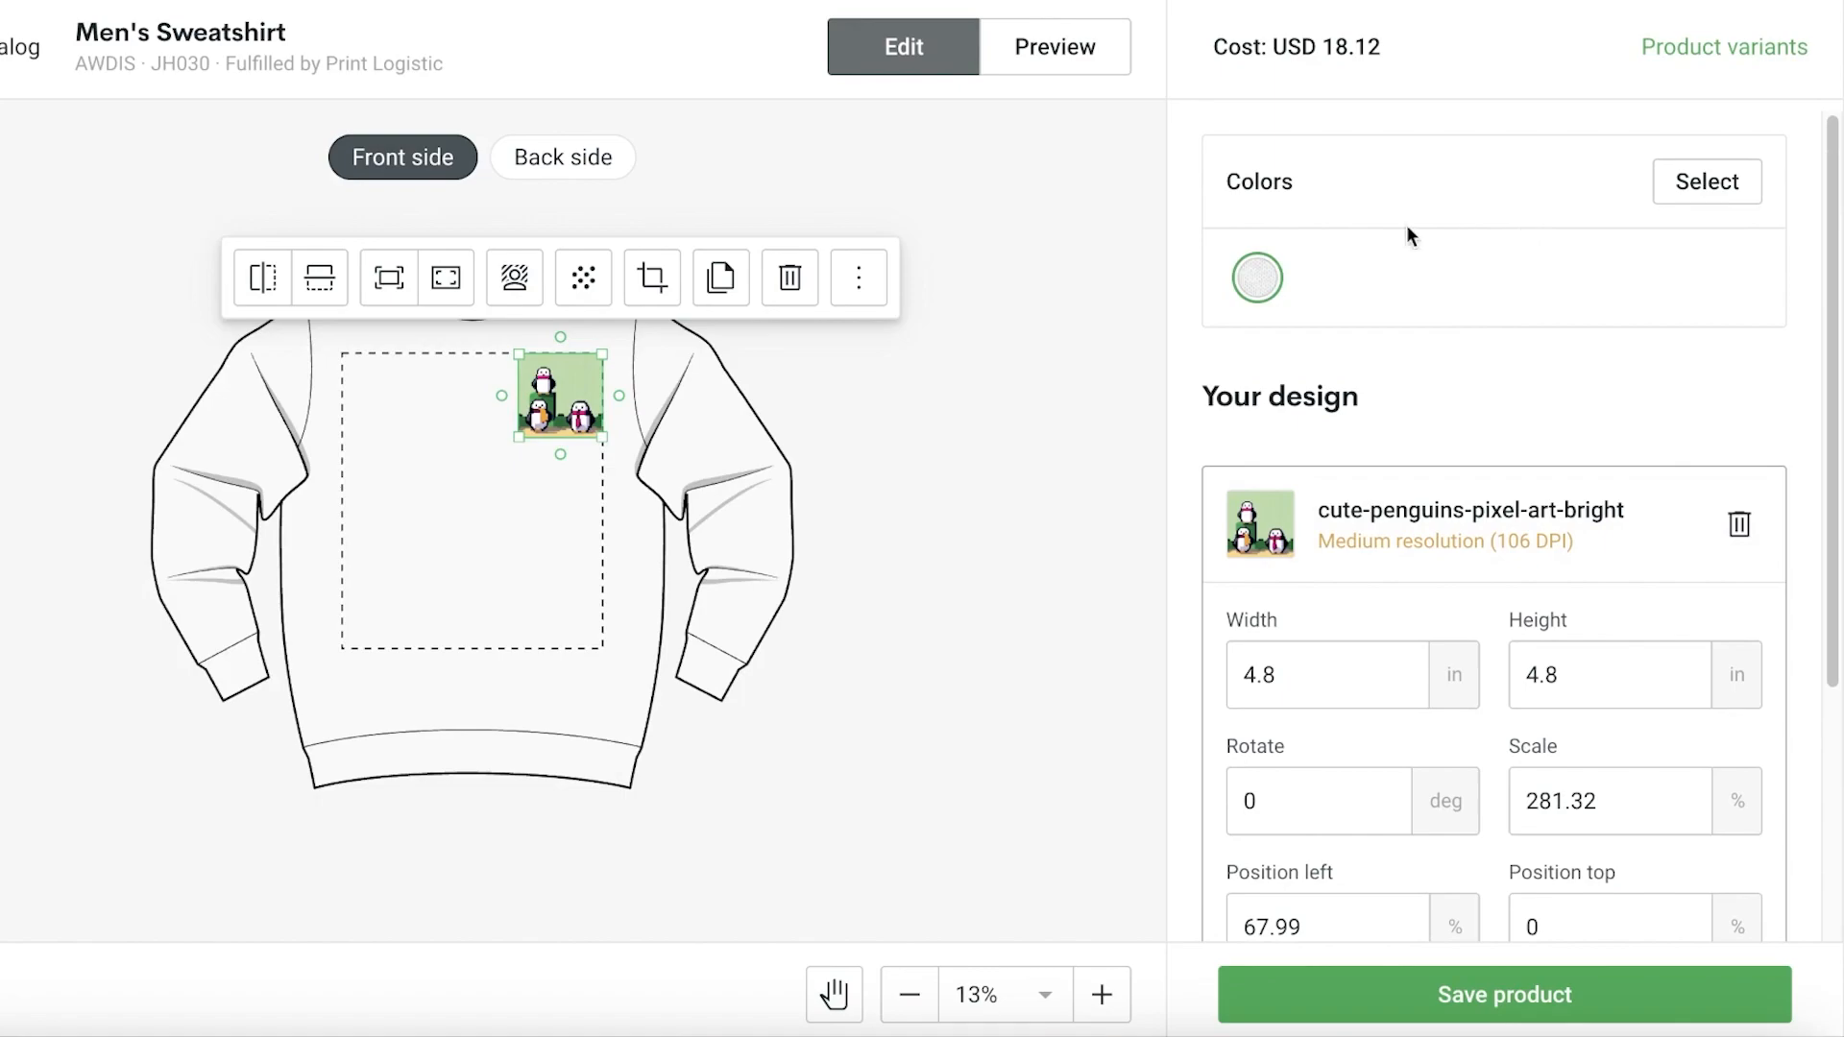
- Replace the white sweatshirt color with Sky Blue, trying and deselecting Sun Yellow and Sapphire Blue
click(1720, 188)
click(1549, 251)
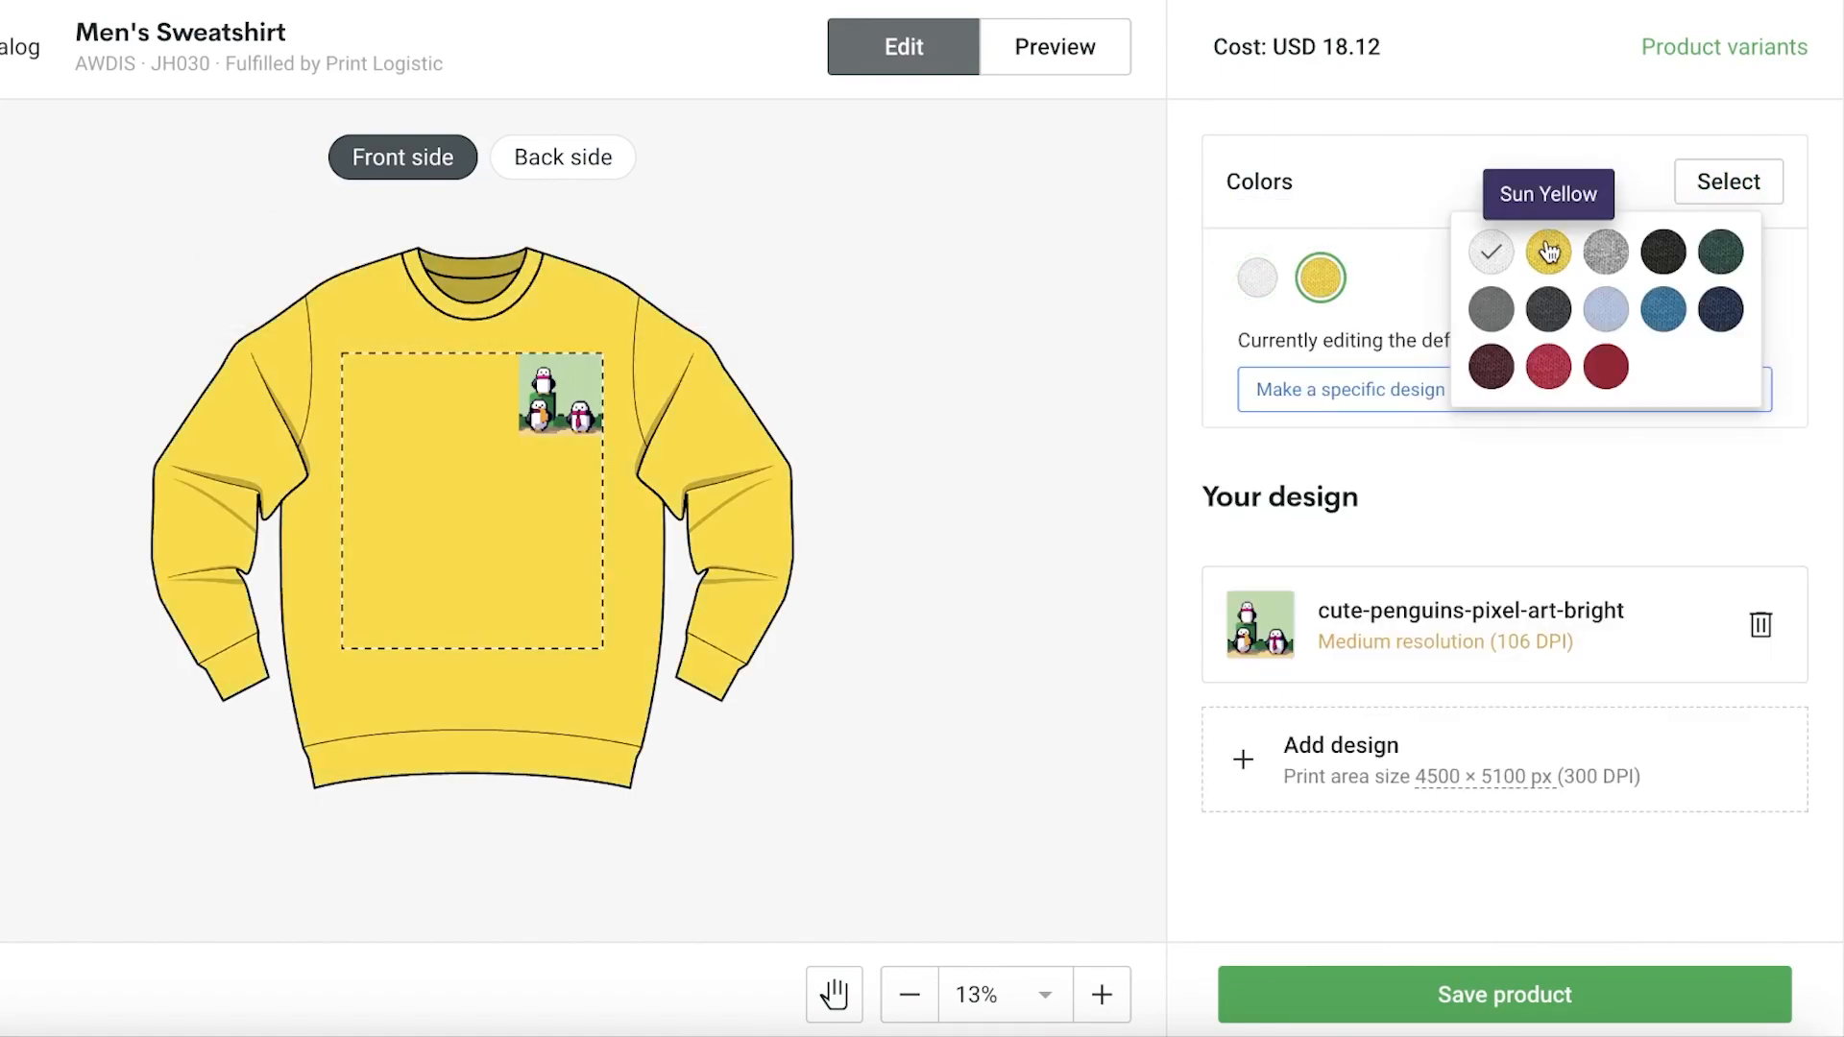
click(1491, 251)
click(1606, 310)
click(1664, 309)
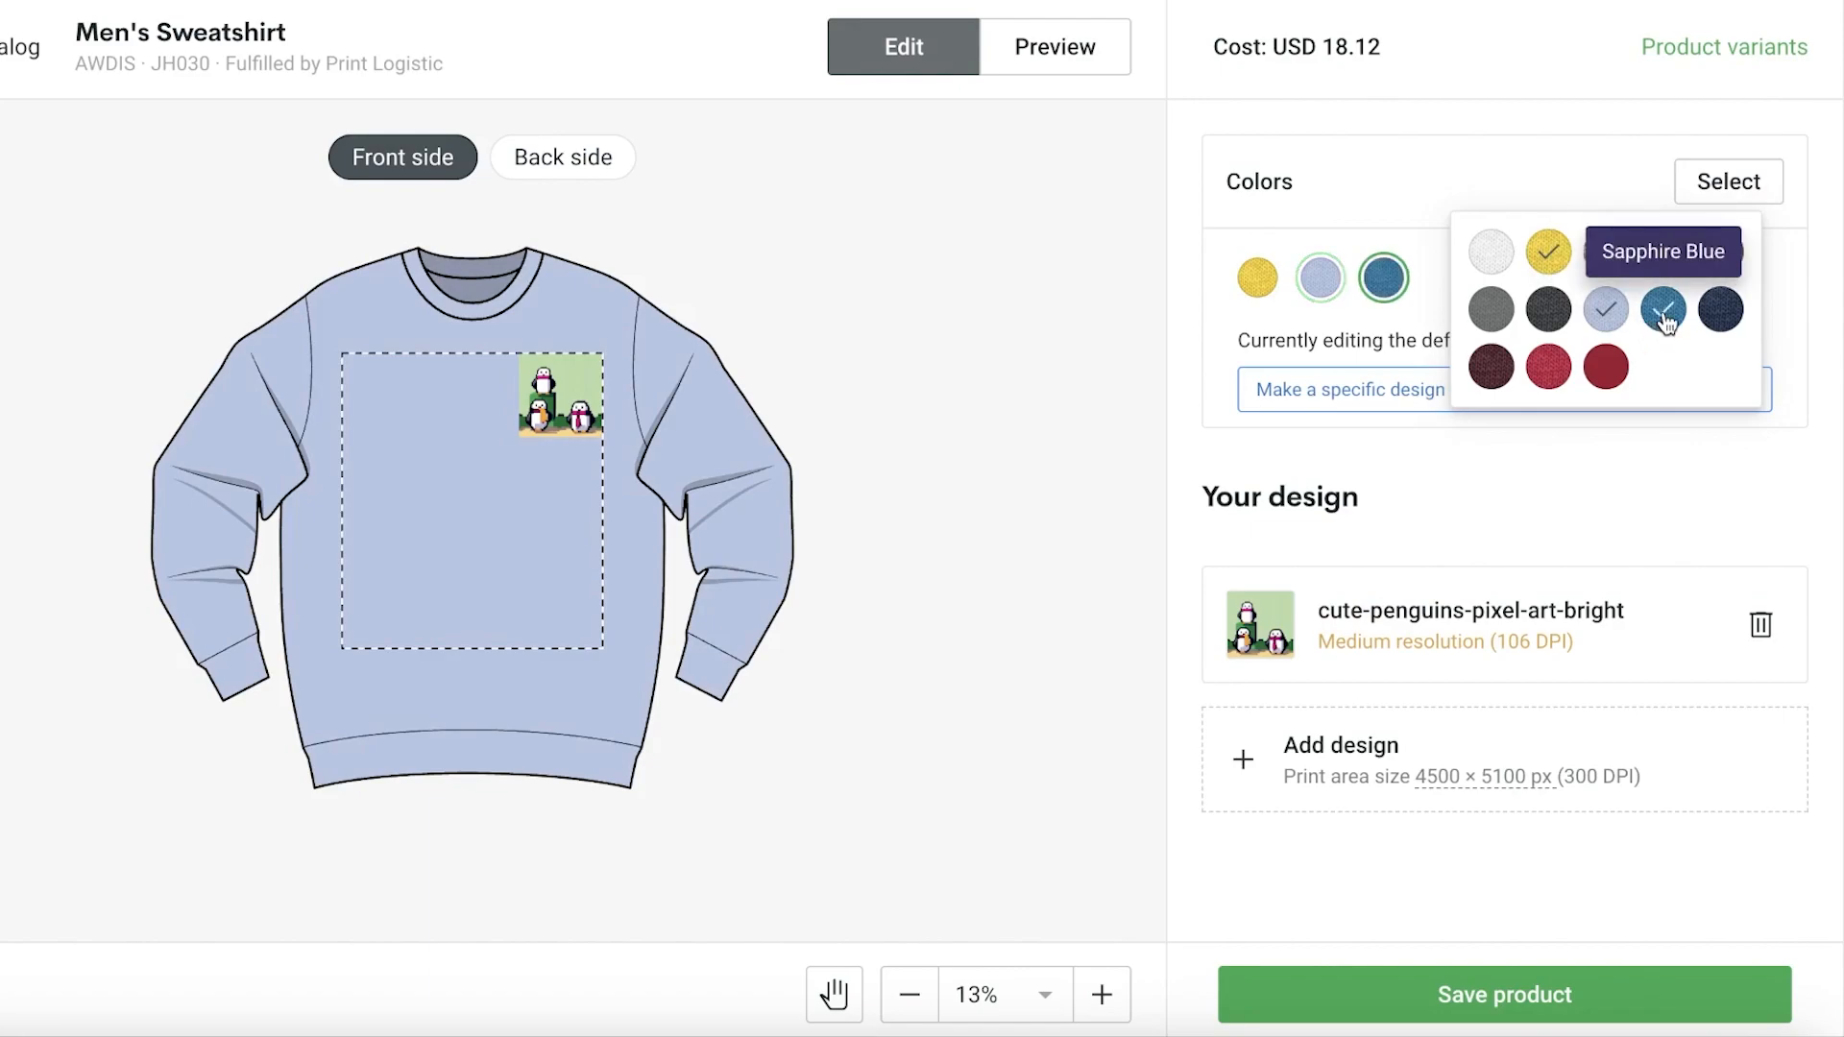
click(1548, 252)
click(1664, 310)
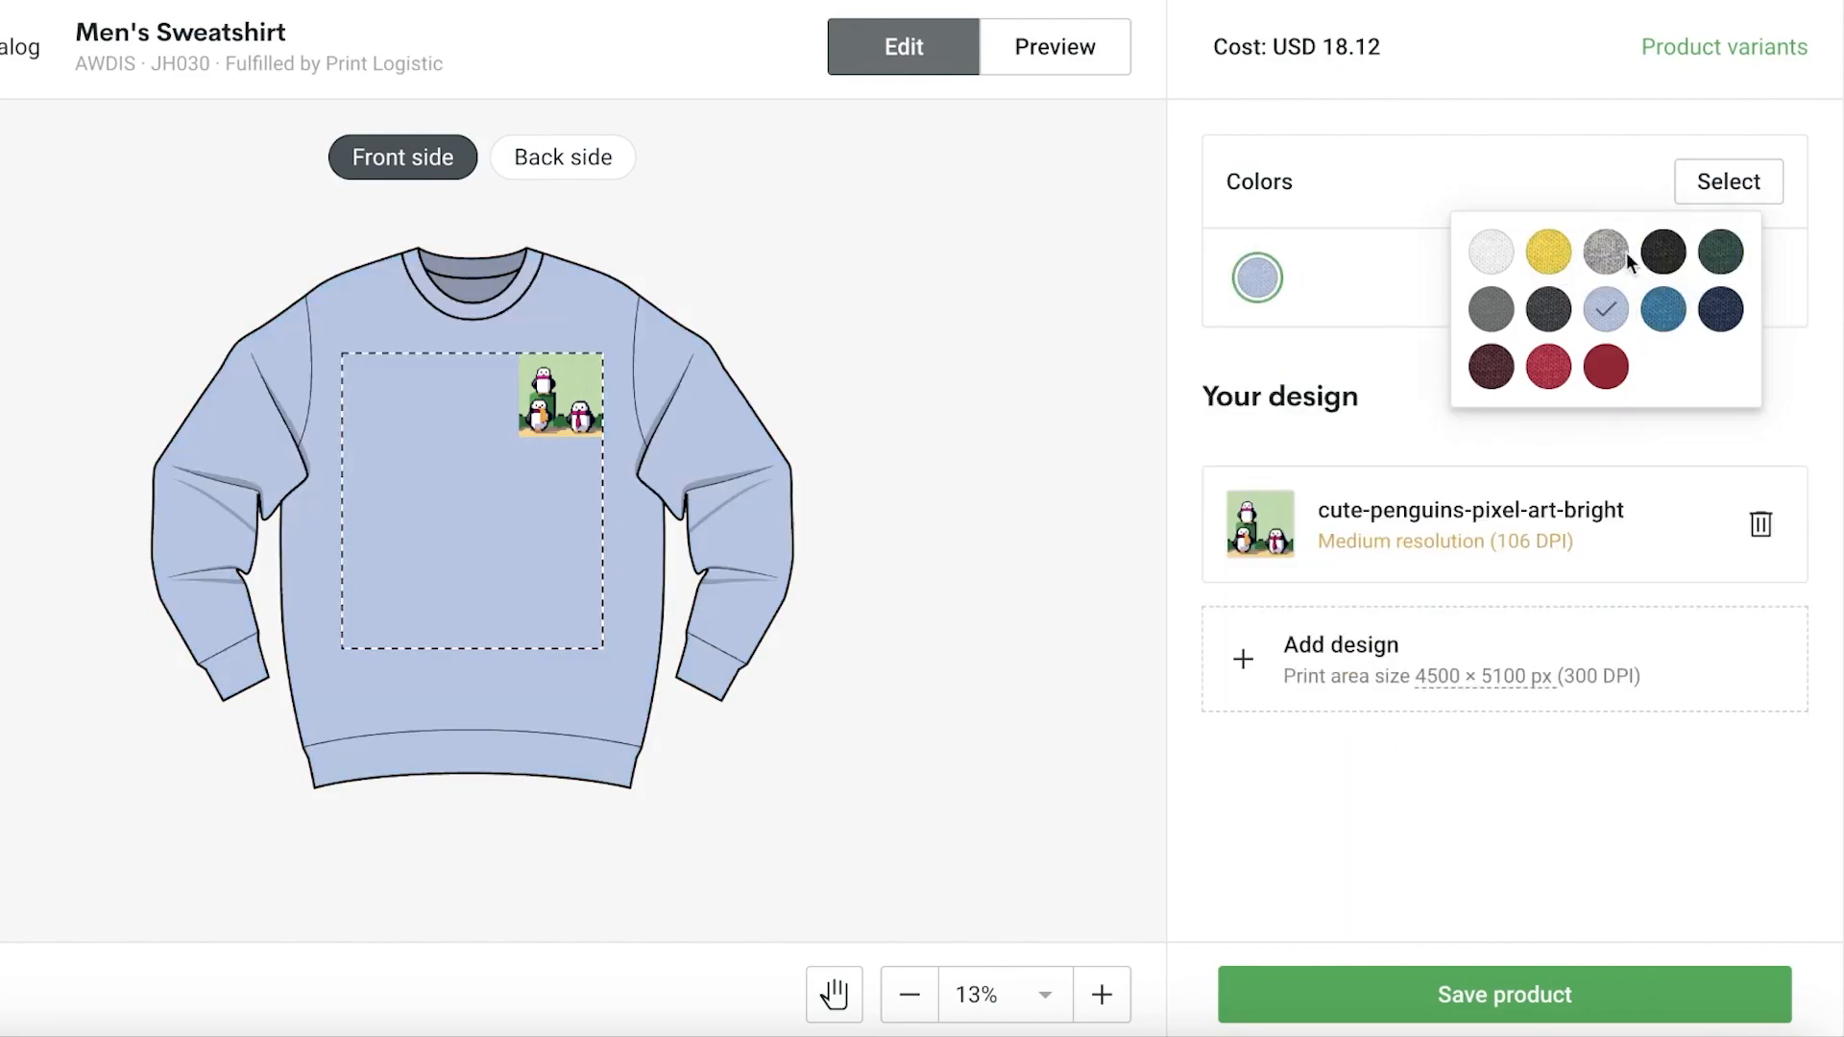
- Add Heather Grey, Oxford Navy and Jet Black to the sweatshirt colors and save the product
click(1623, 257)
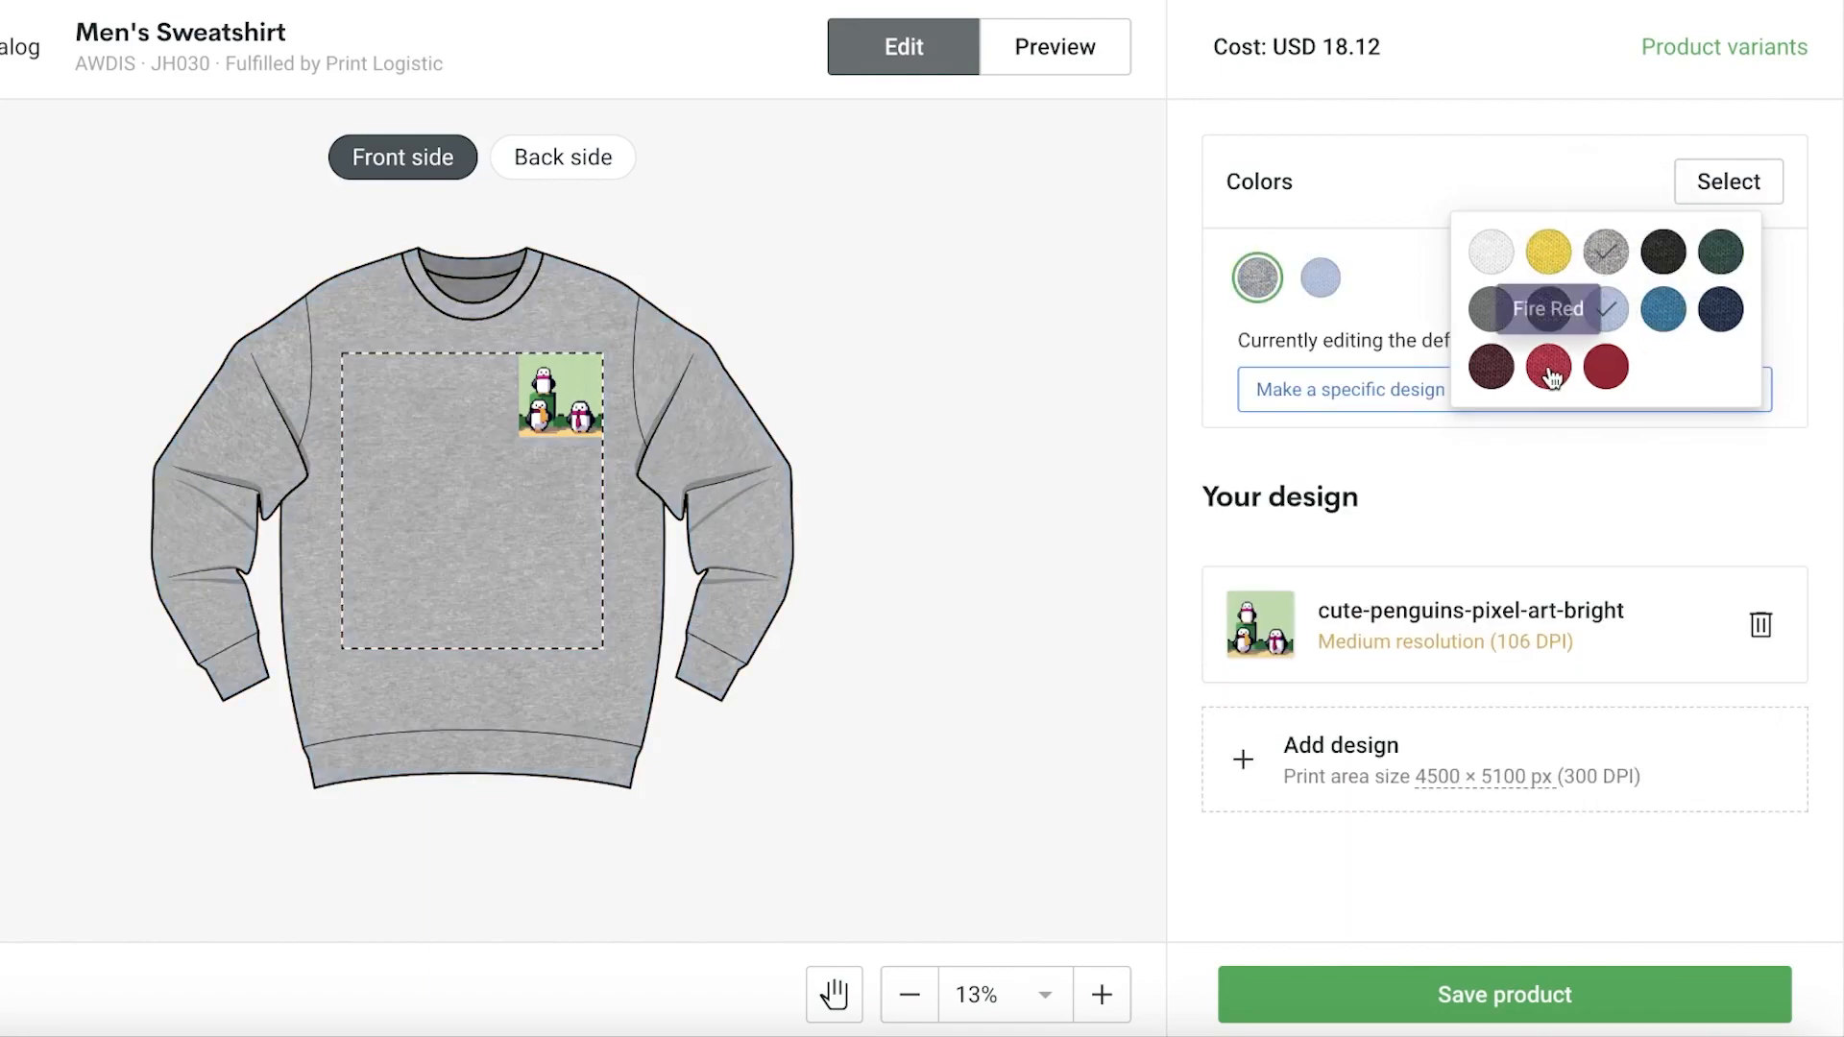
click(1726, 325)
click(1681, 277)
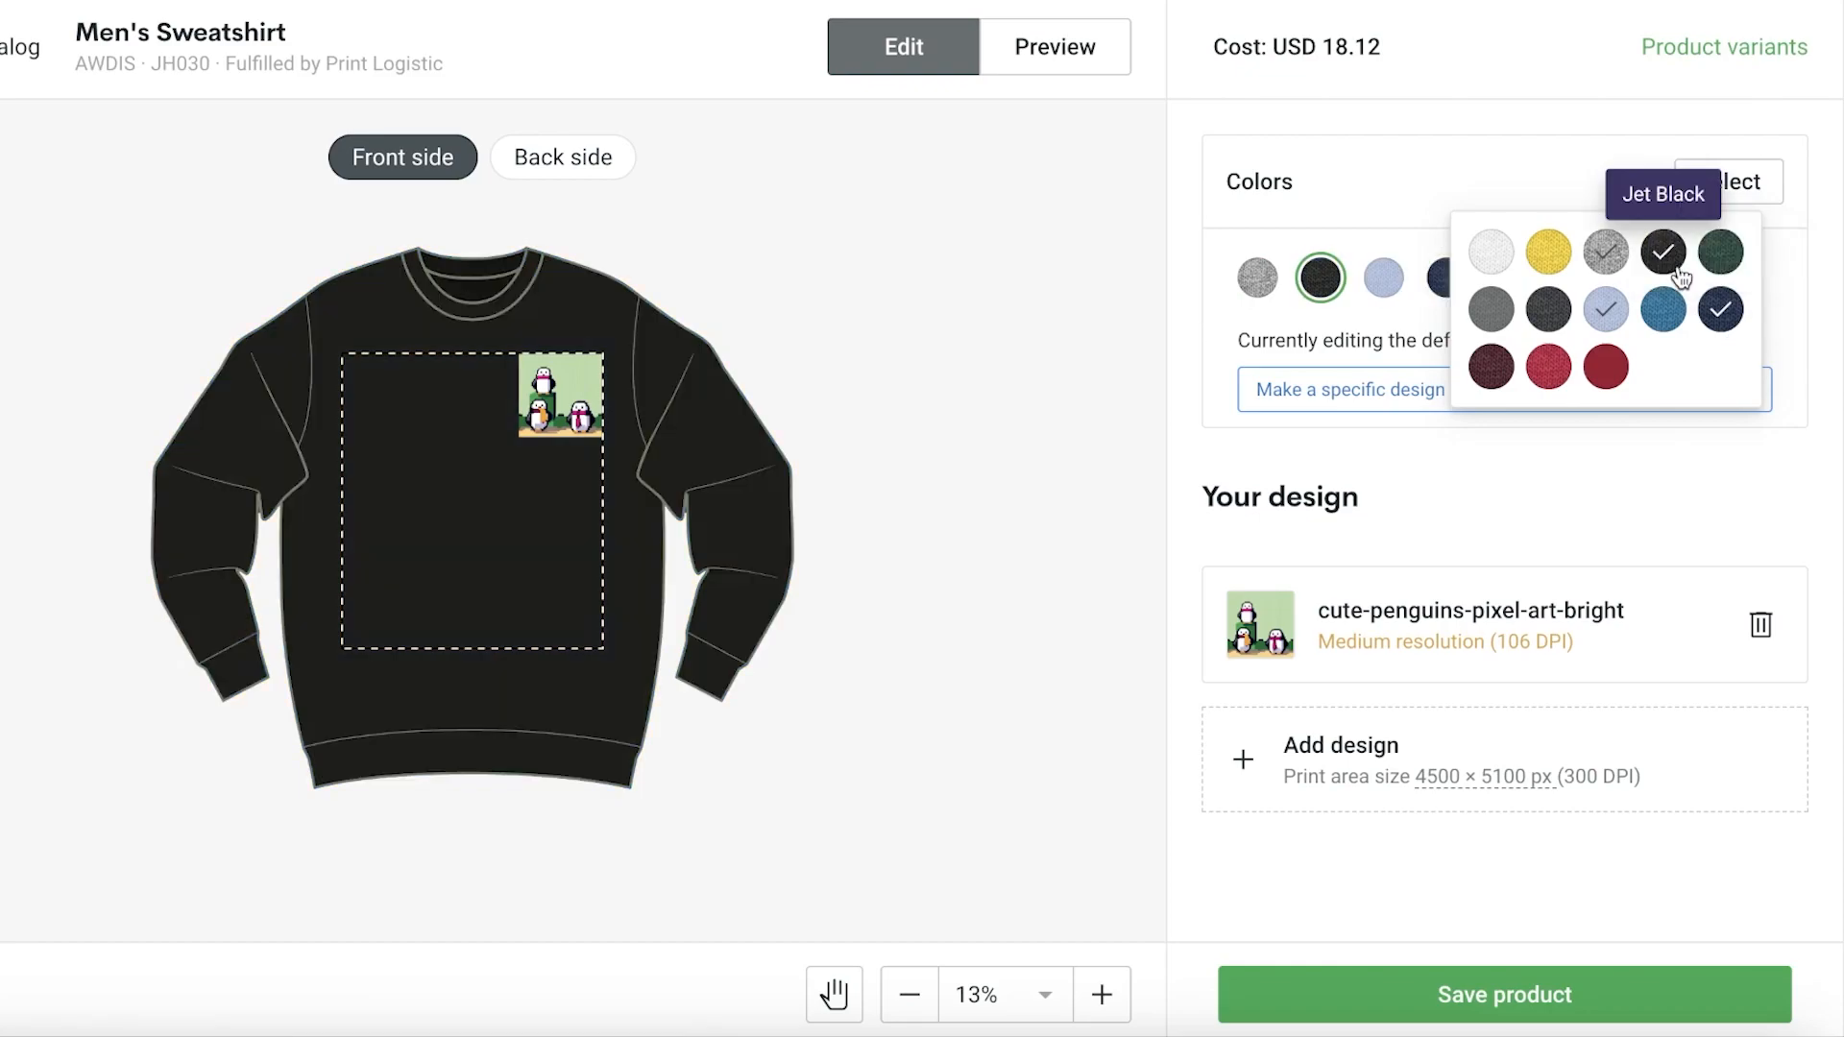
click(1600, 134)
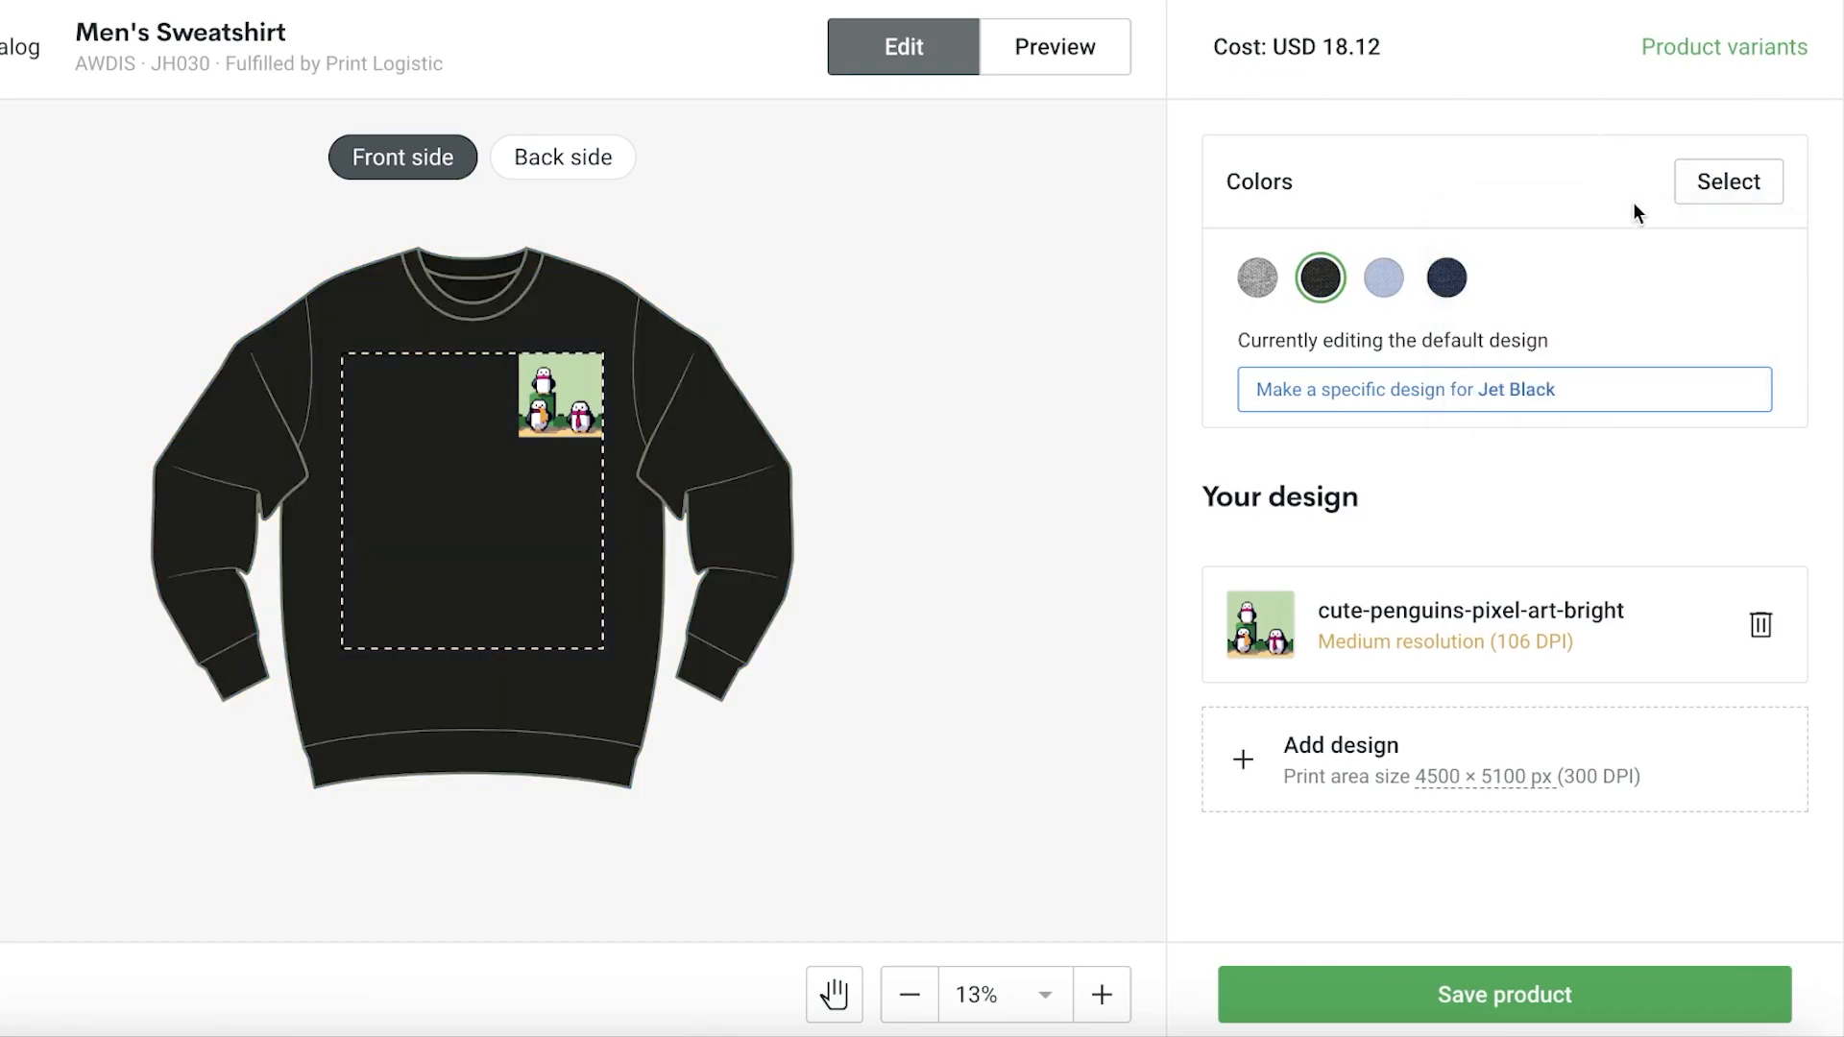
click(1500, 989)
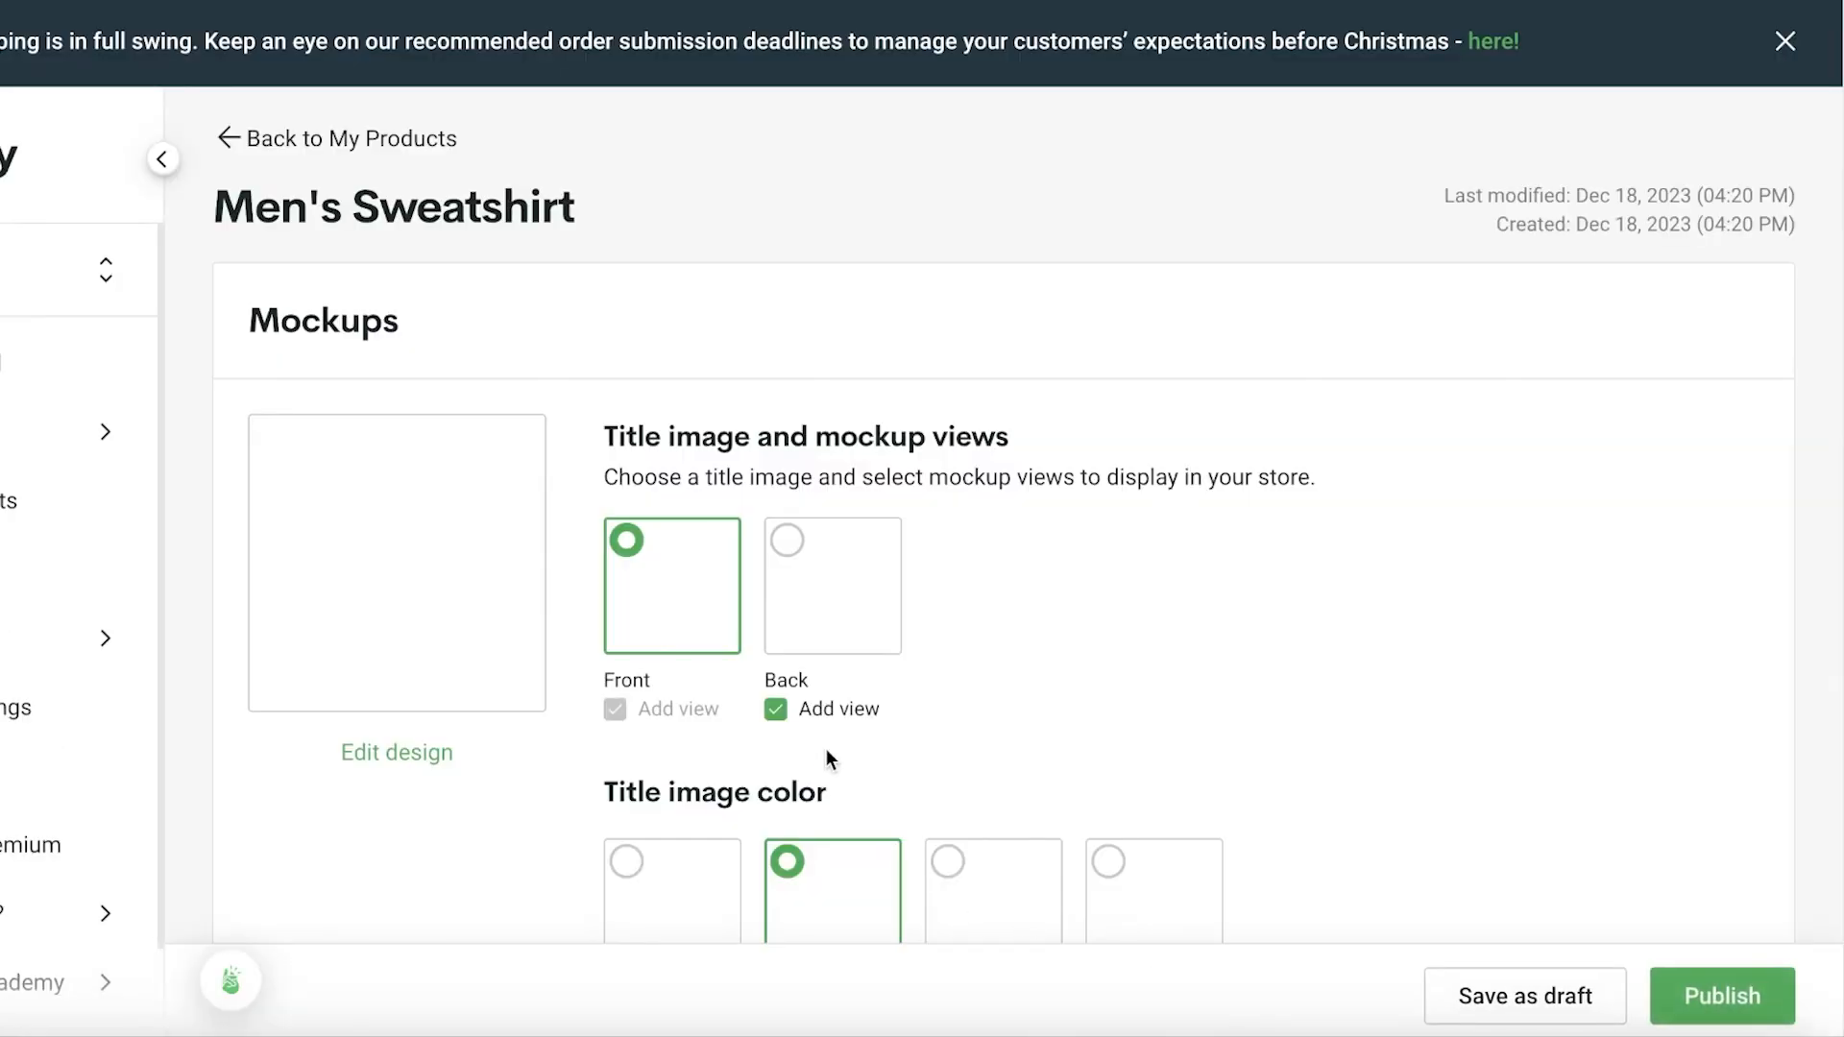
- Try excluding the back mockup view and using it as title image, returning to the front image with both views included
scroll(826, 747, down, 2)
scroll(824, 727, down, 2)
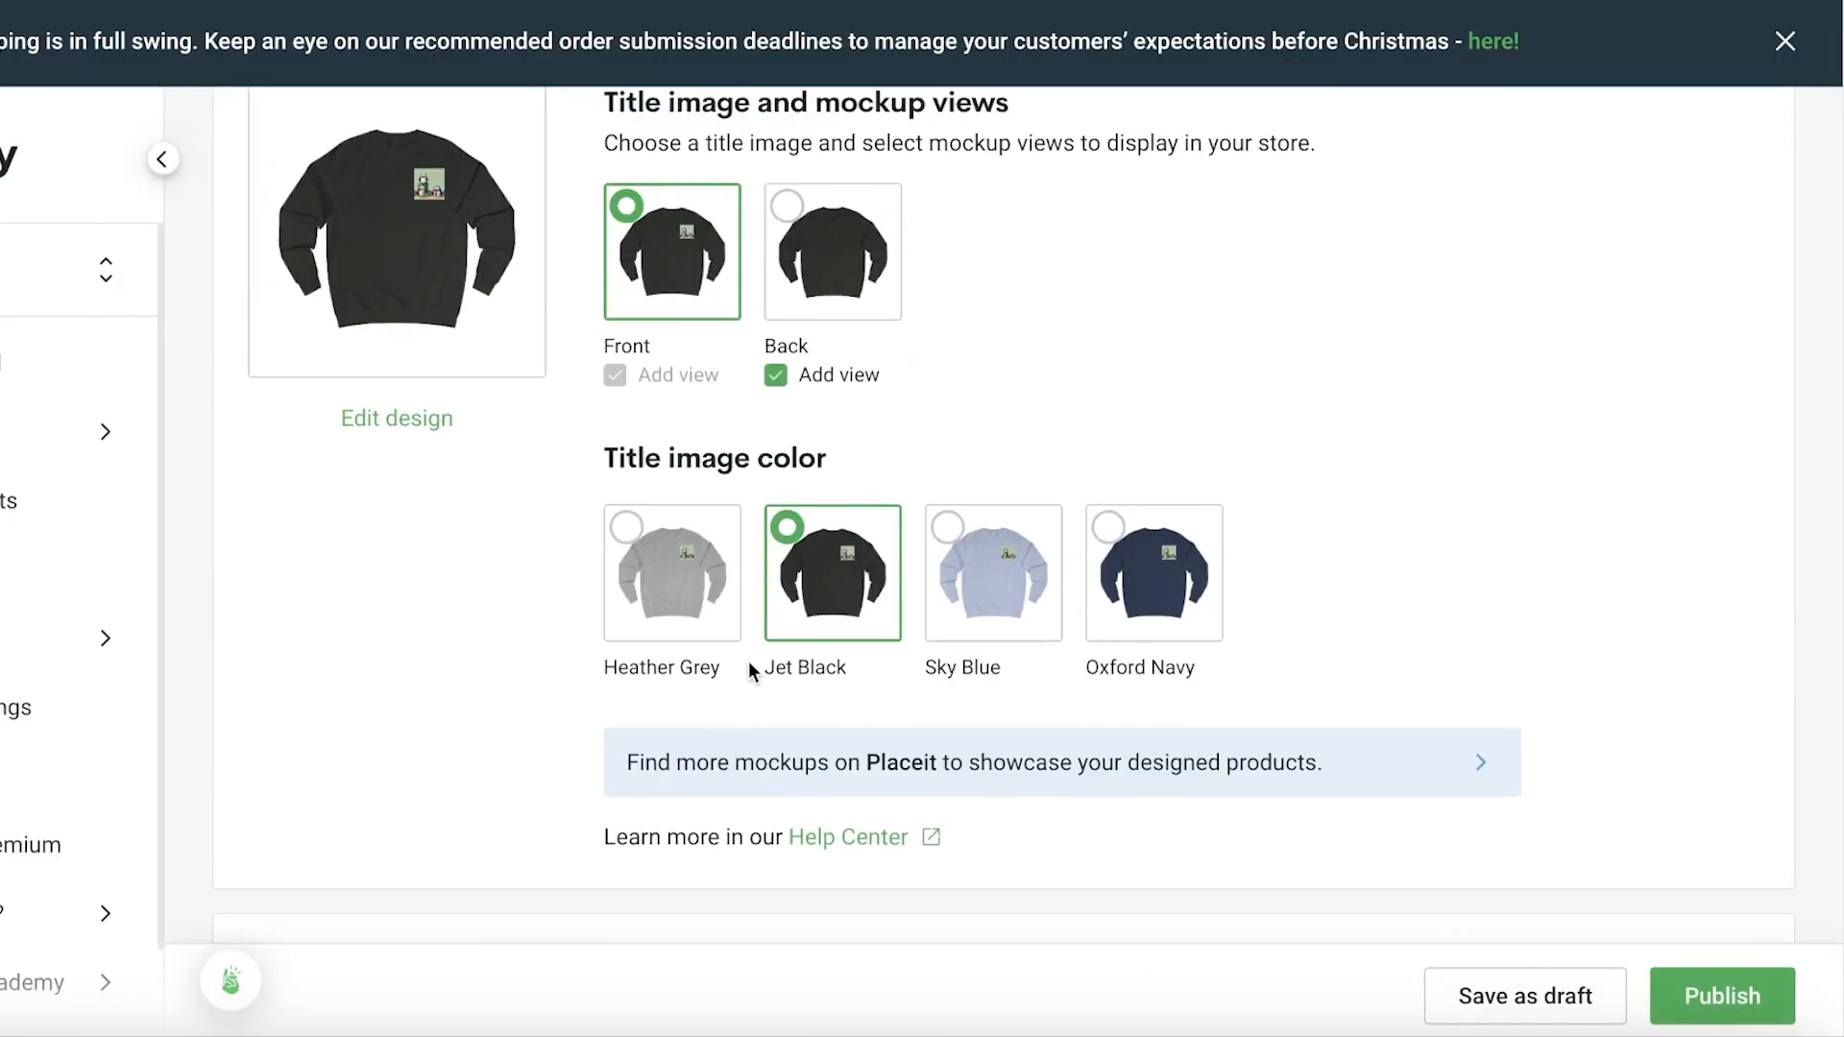
click(809, 368)
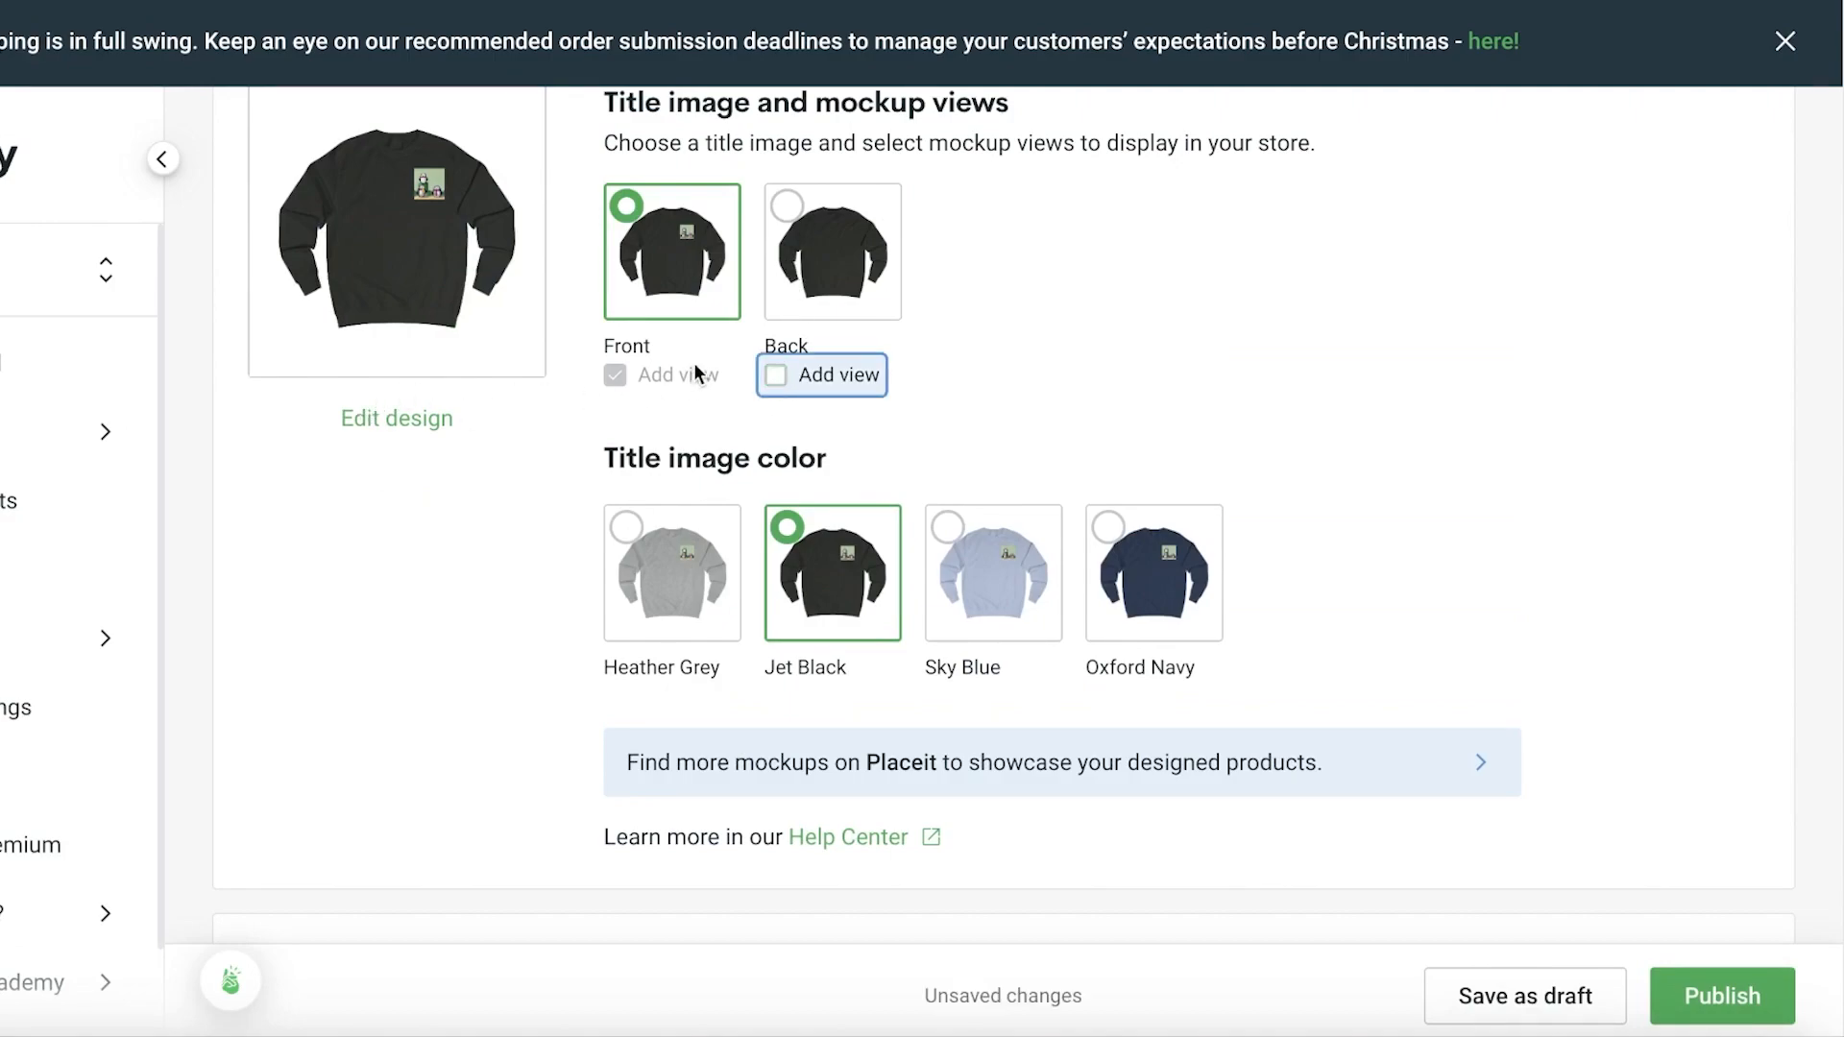
click(768, 375)
click(828, 259)
click(653, 288)
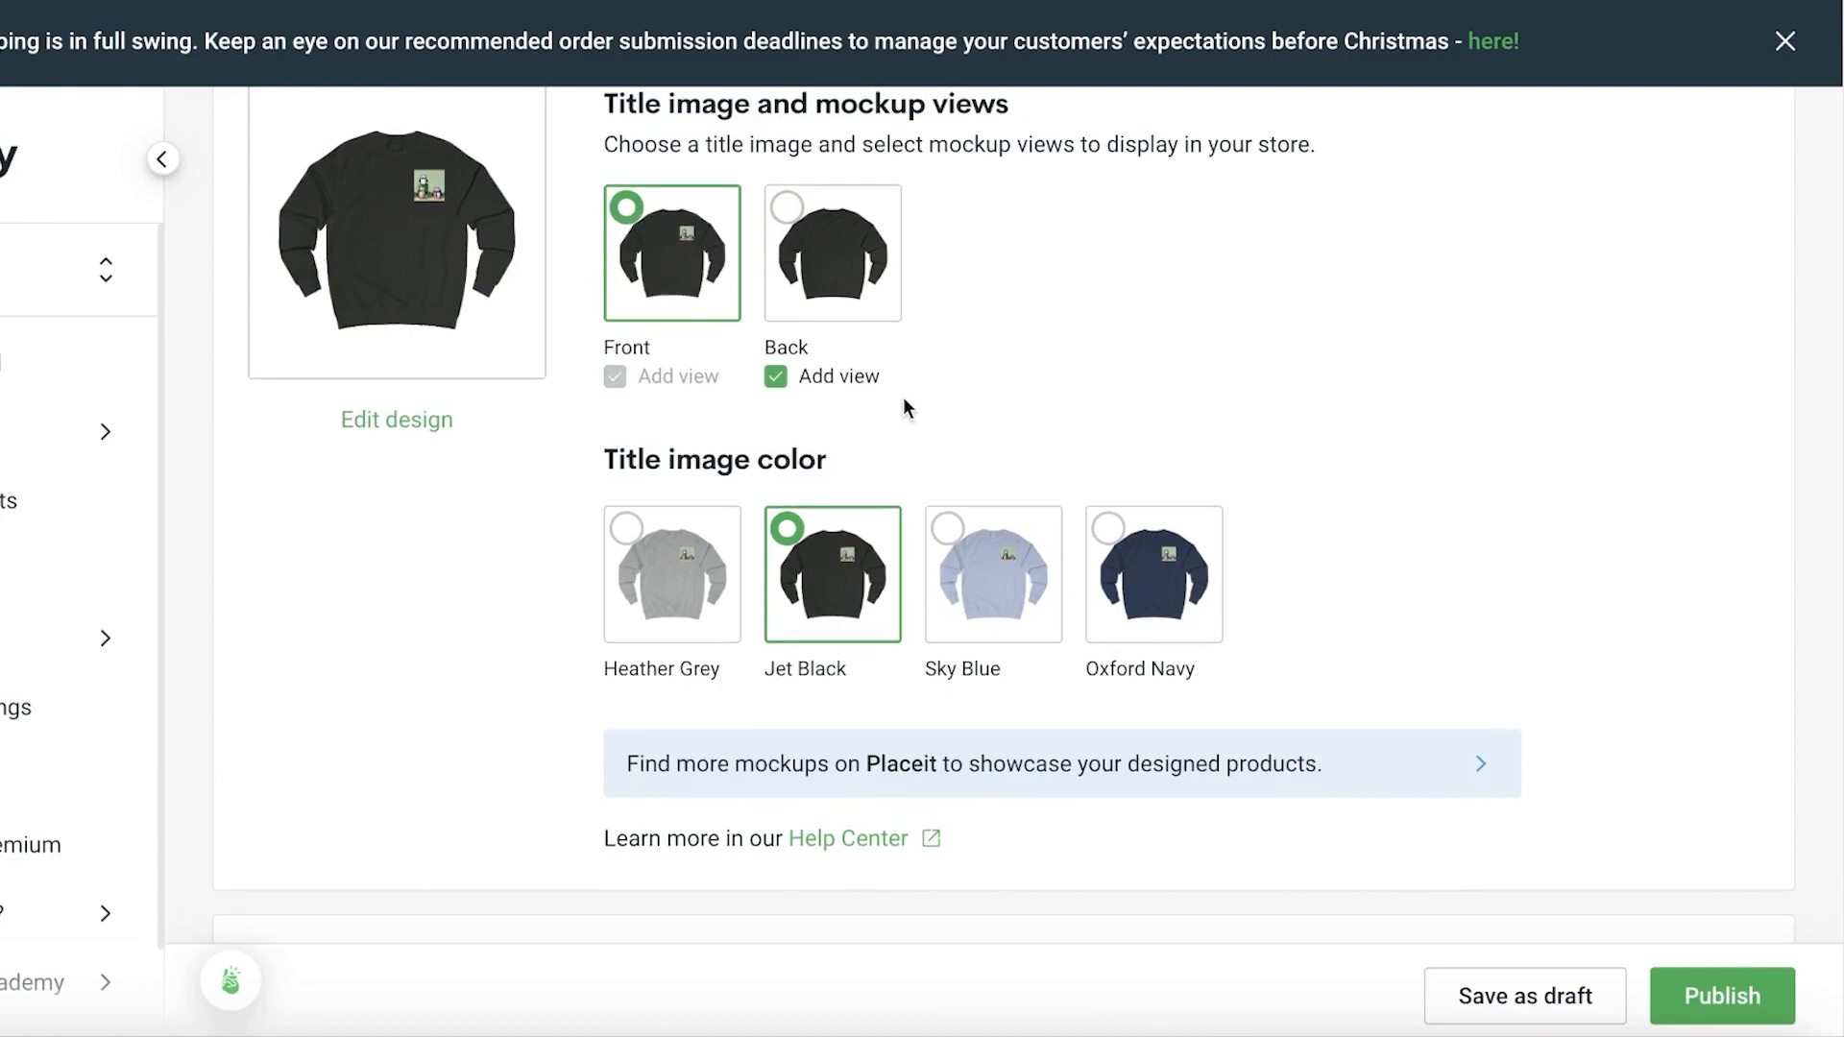
- Try Heather Grey, Sky Blue and Oxford Navy as the title image color and return to Jet Black
scroll(872, 445, down, 1)
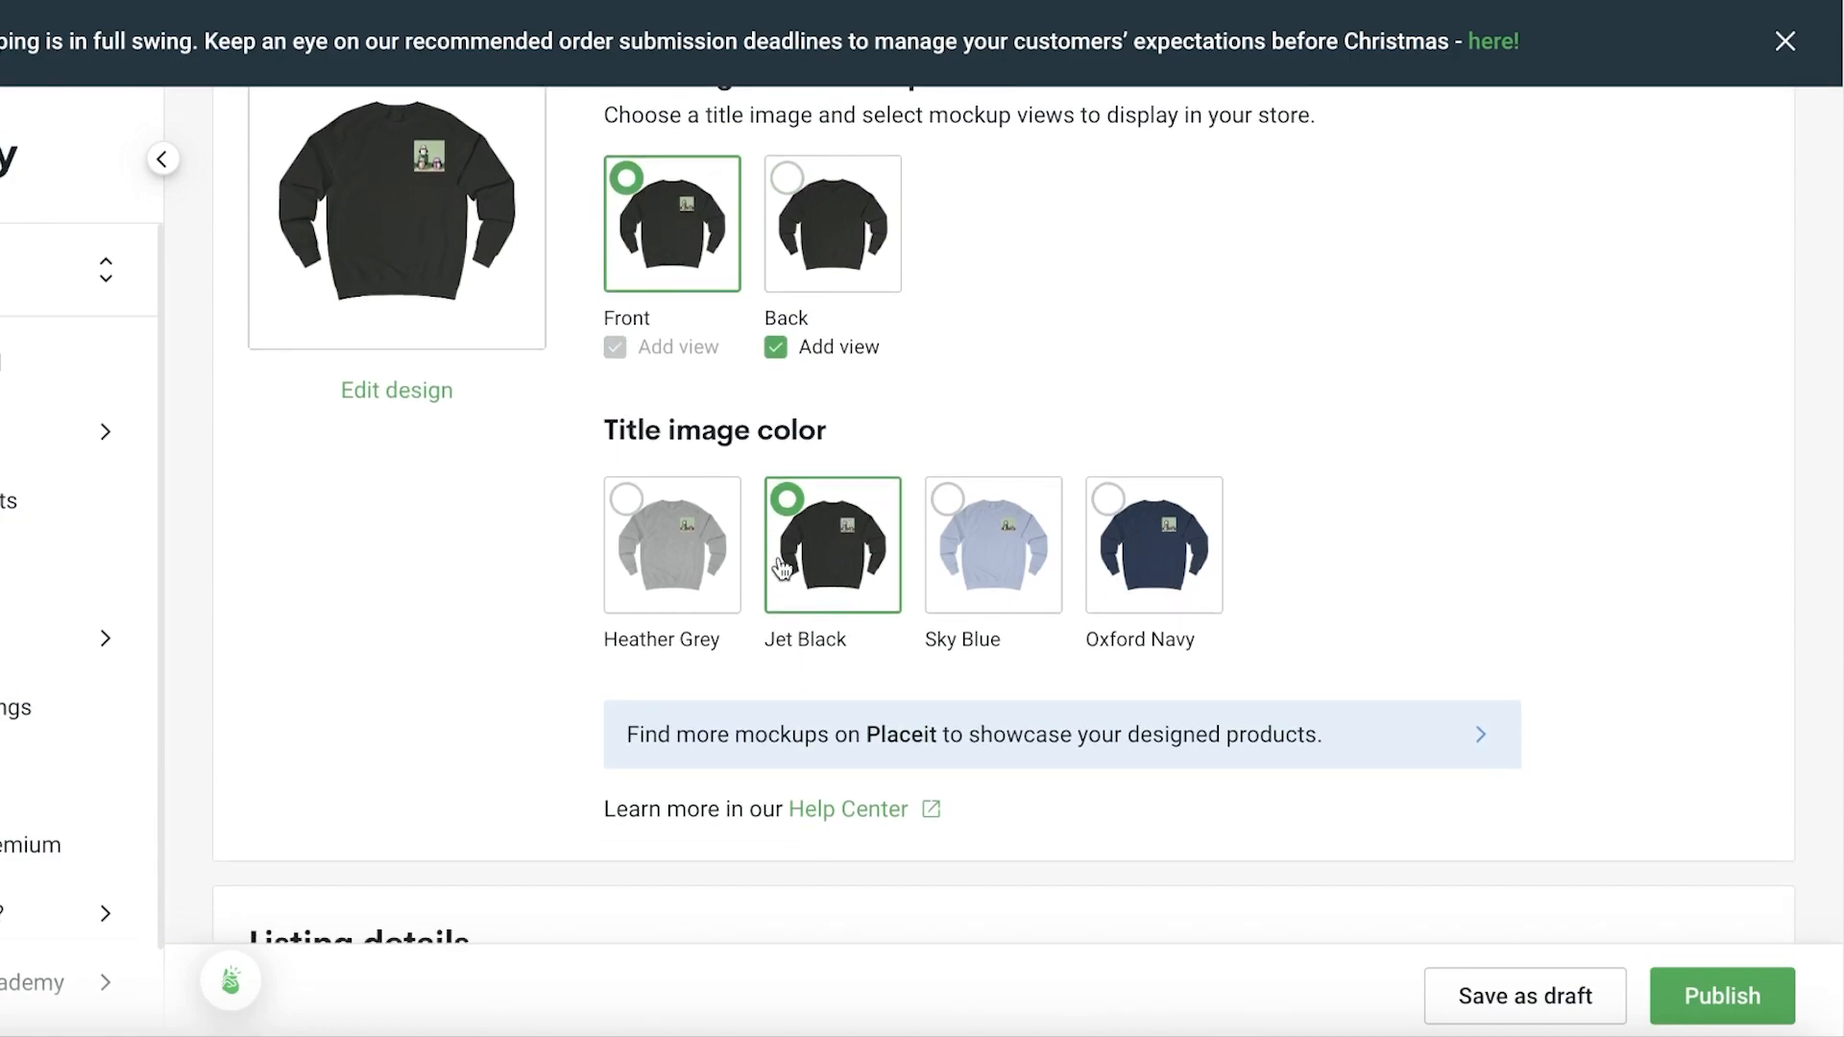
click(666, 495)
click(960, 509)
click(1095, 536)
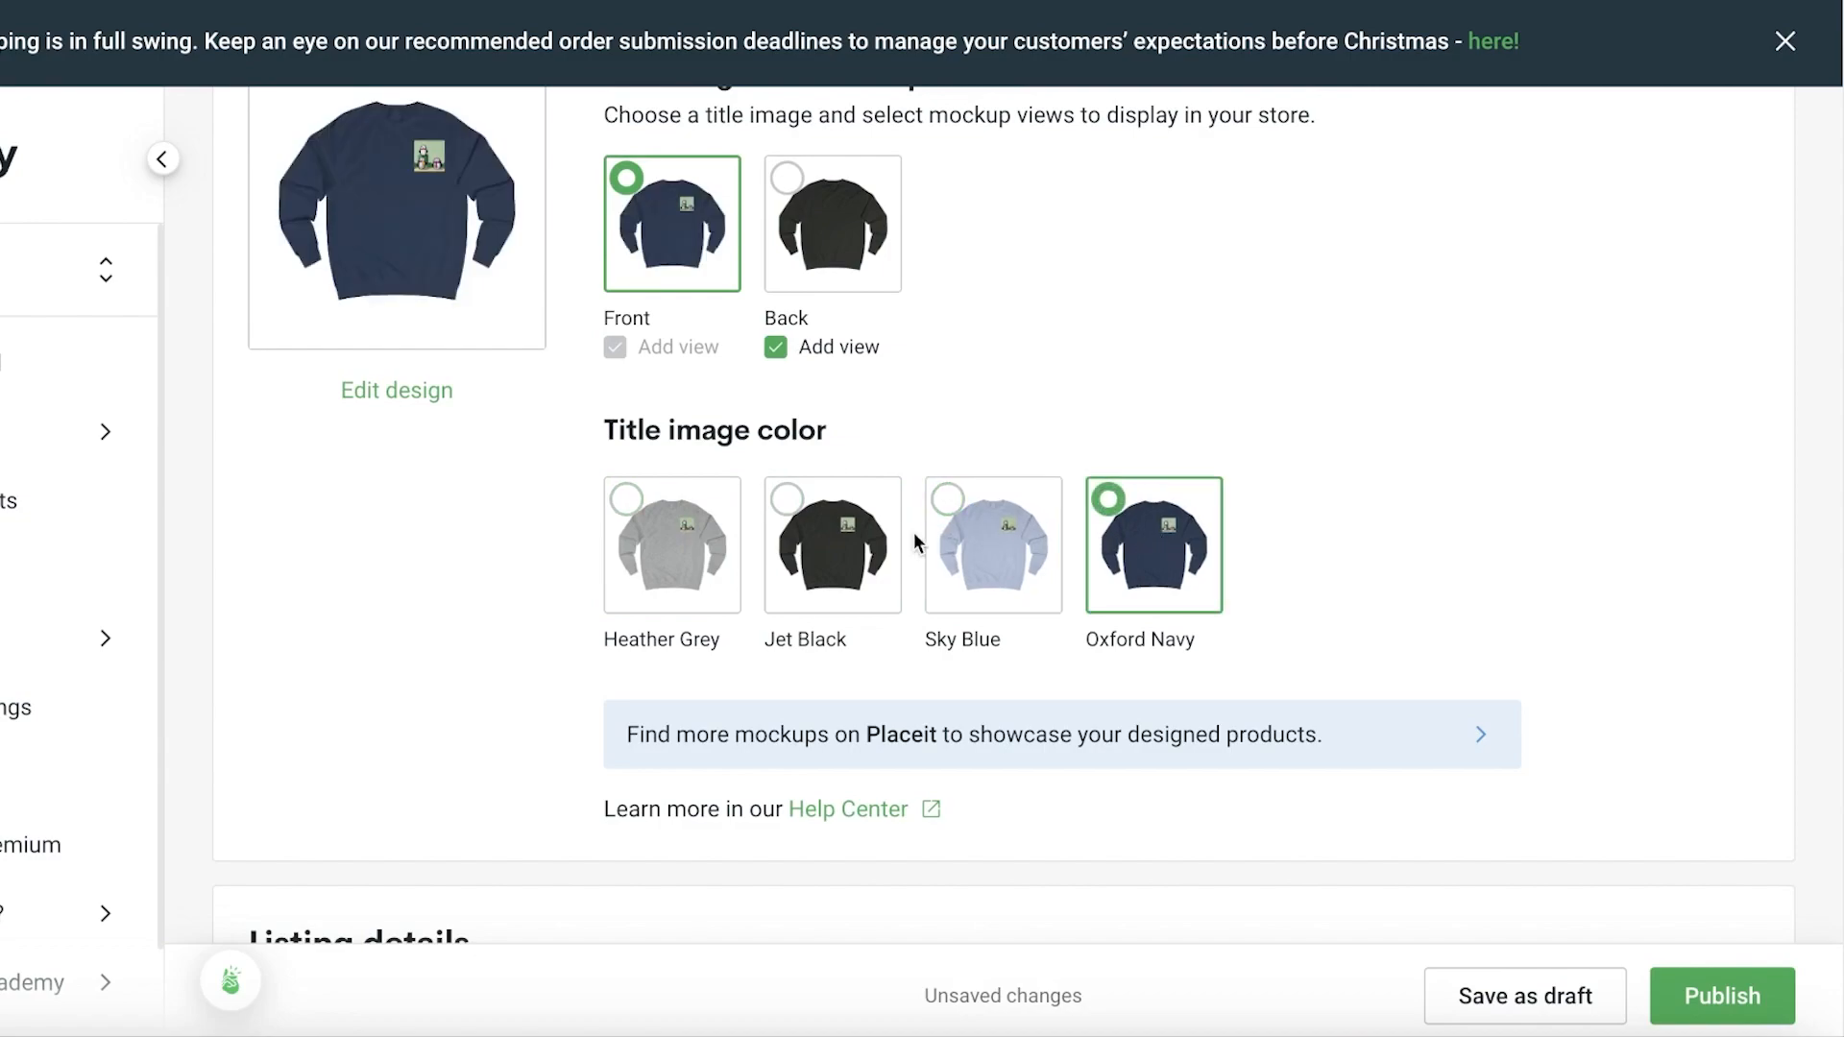
click(794, 545)
- Change the product title in the listing details to "Penguin Sweatshirt"
scroll(759, 537, down, 3)
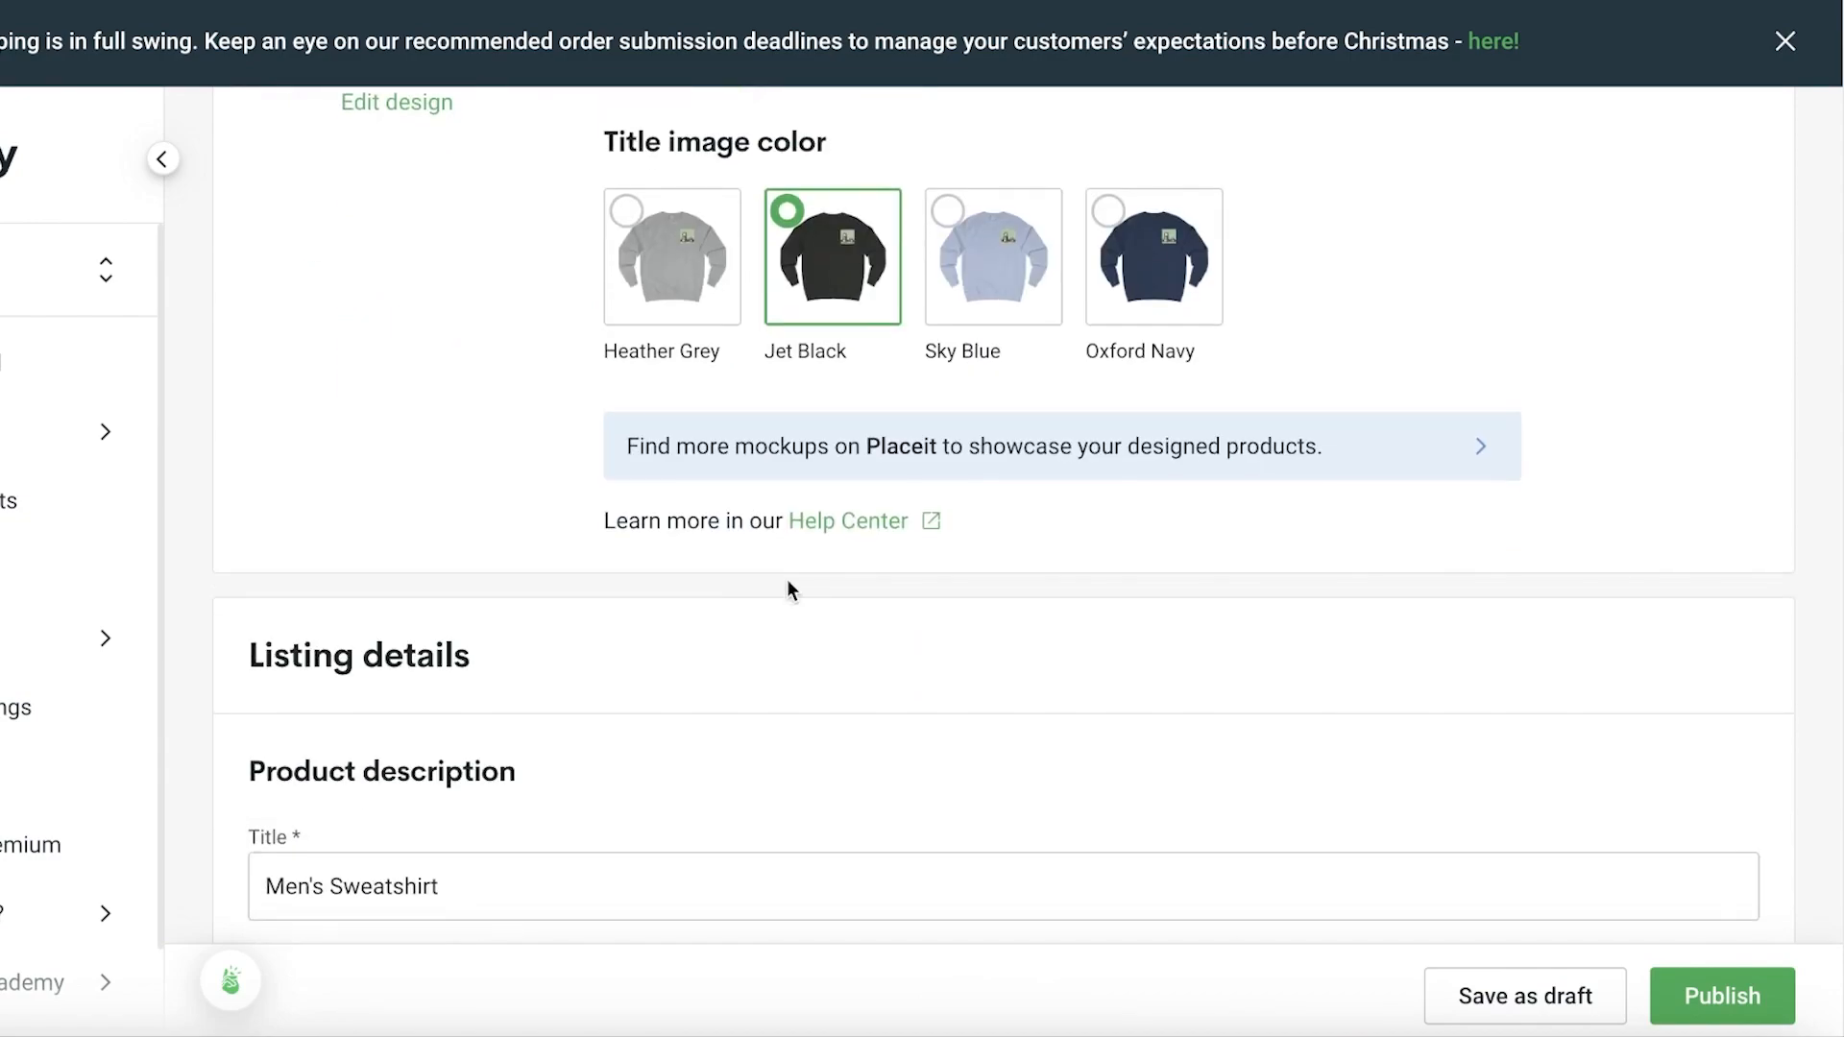
scroll(769, 572, down, 3)
click(429, 539)
triple_click(451, 566)
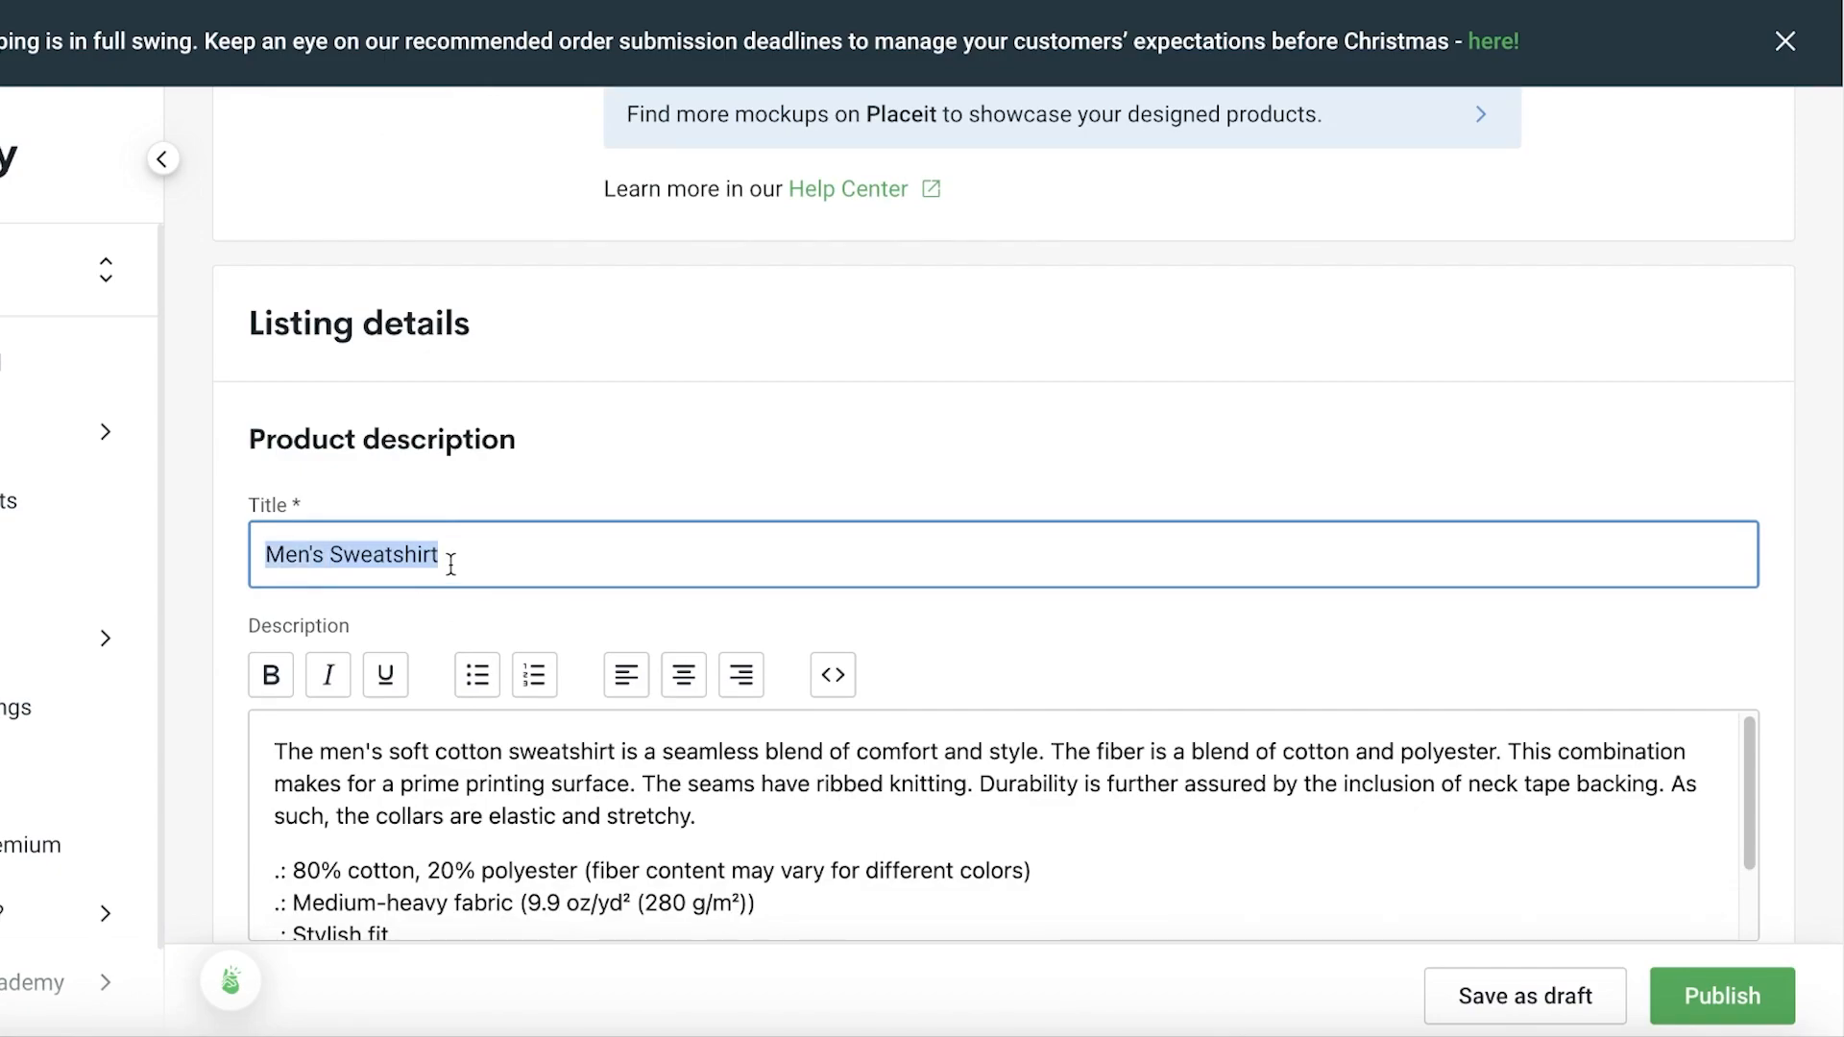
text(Pengui)
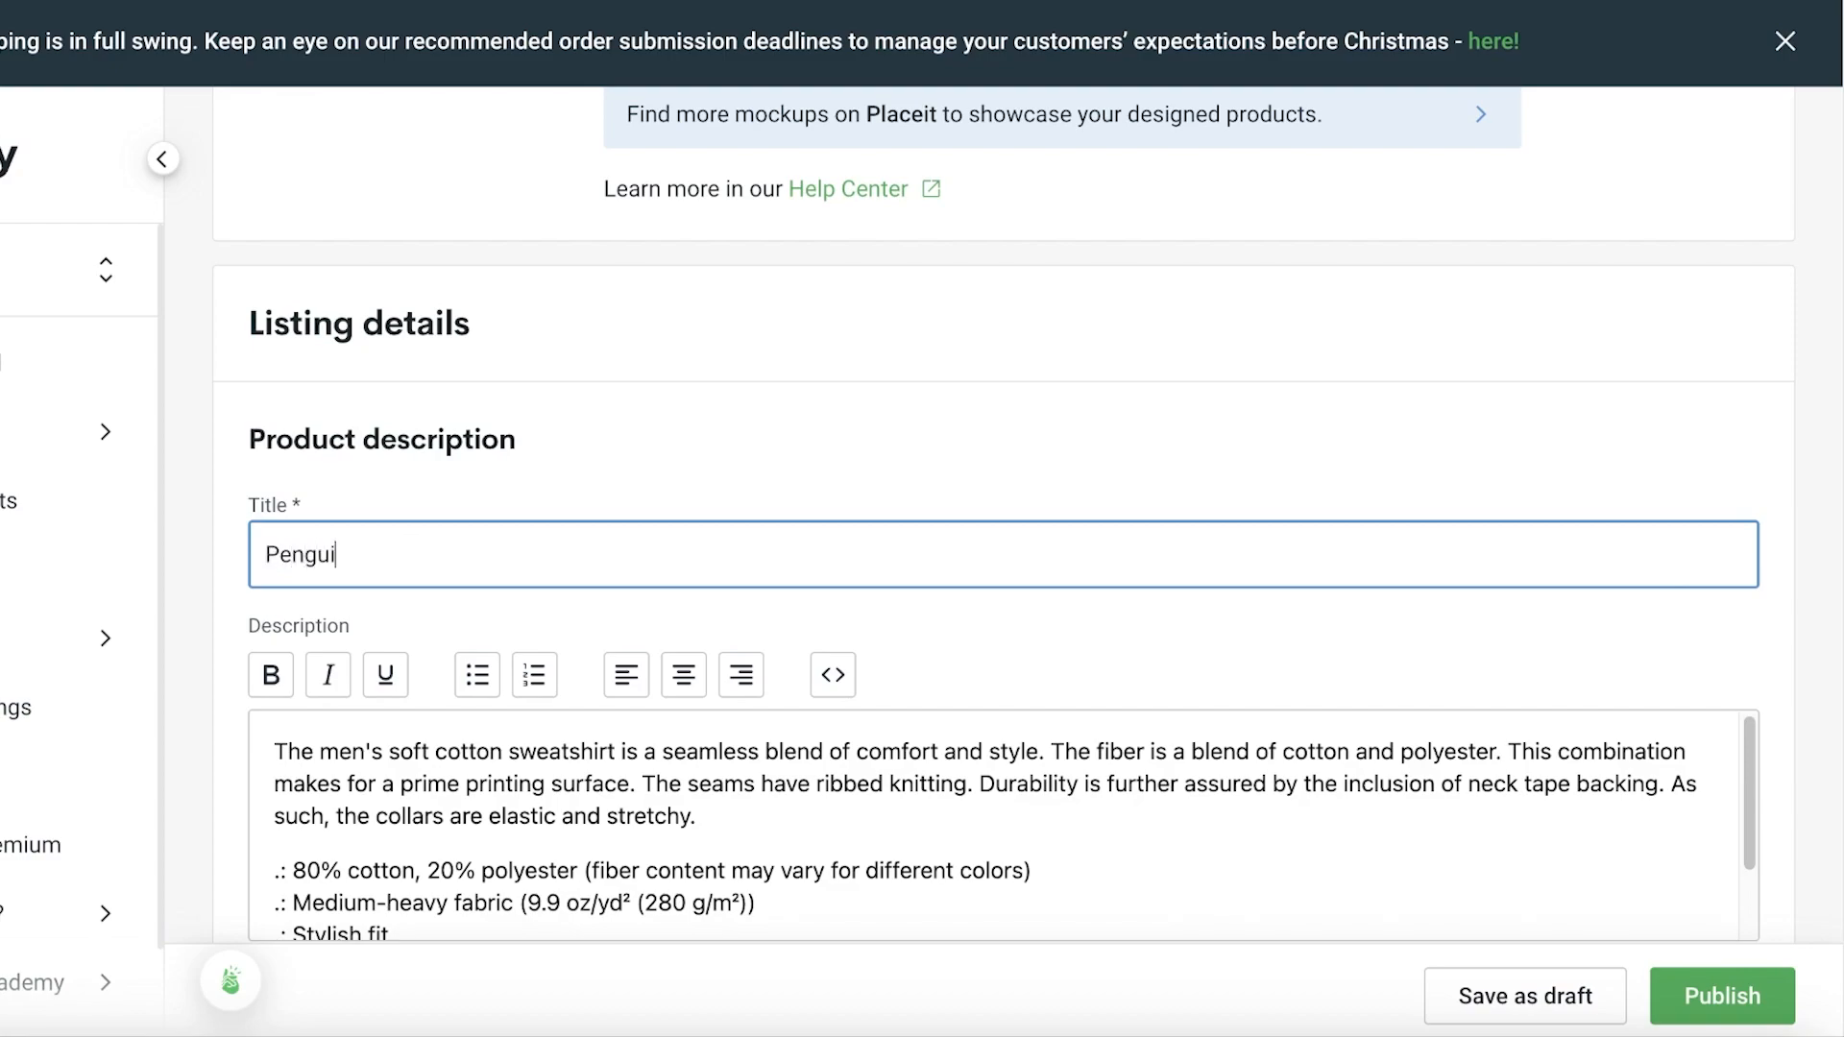
text(n Sweatshirt)
- Shorten the description's opening paragraph to its first sentence, keeping the list of fabric details in a separate paragraph below
scroll(440, 533, down, 4)
click(440, 467)
scroll(442, 461, down, 3)
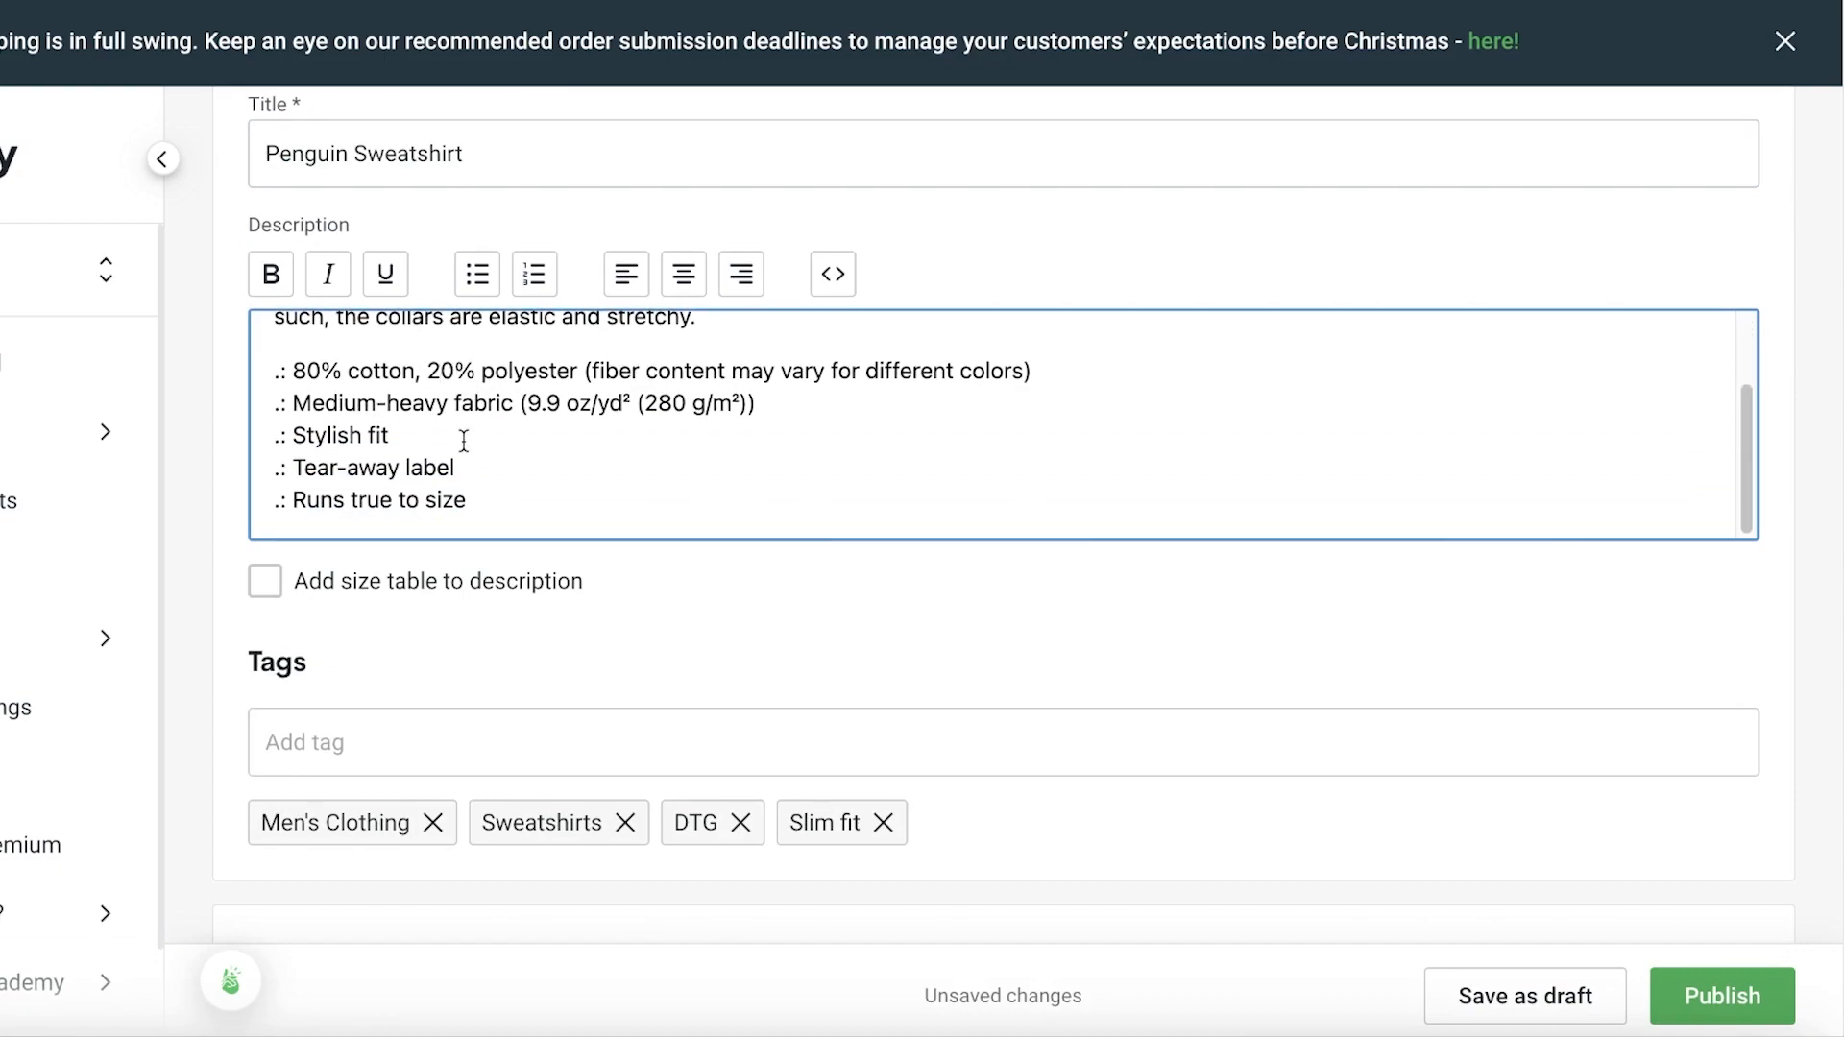
scroll(464, 441, up, 3)
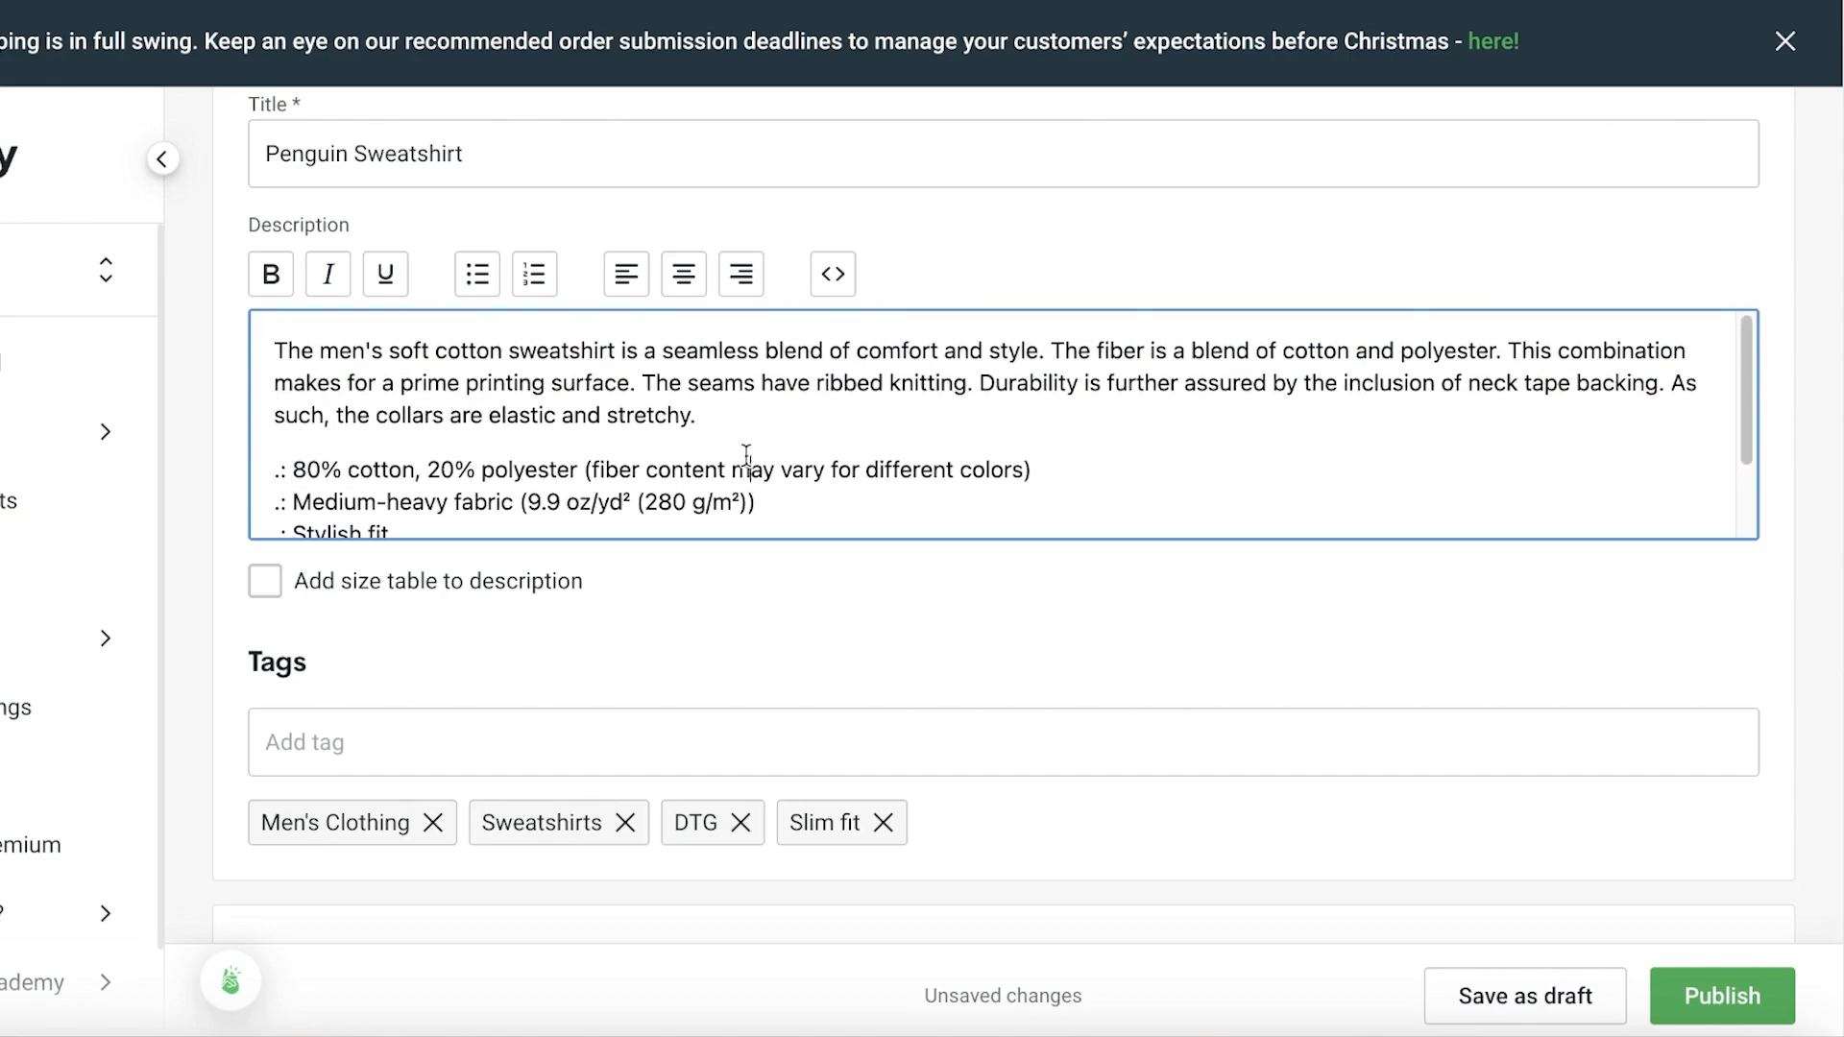
drag(782, 416, 248, 343)
click(615, 384)
drag(886, 445, 1052, 337)
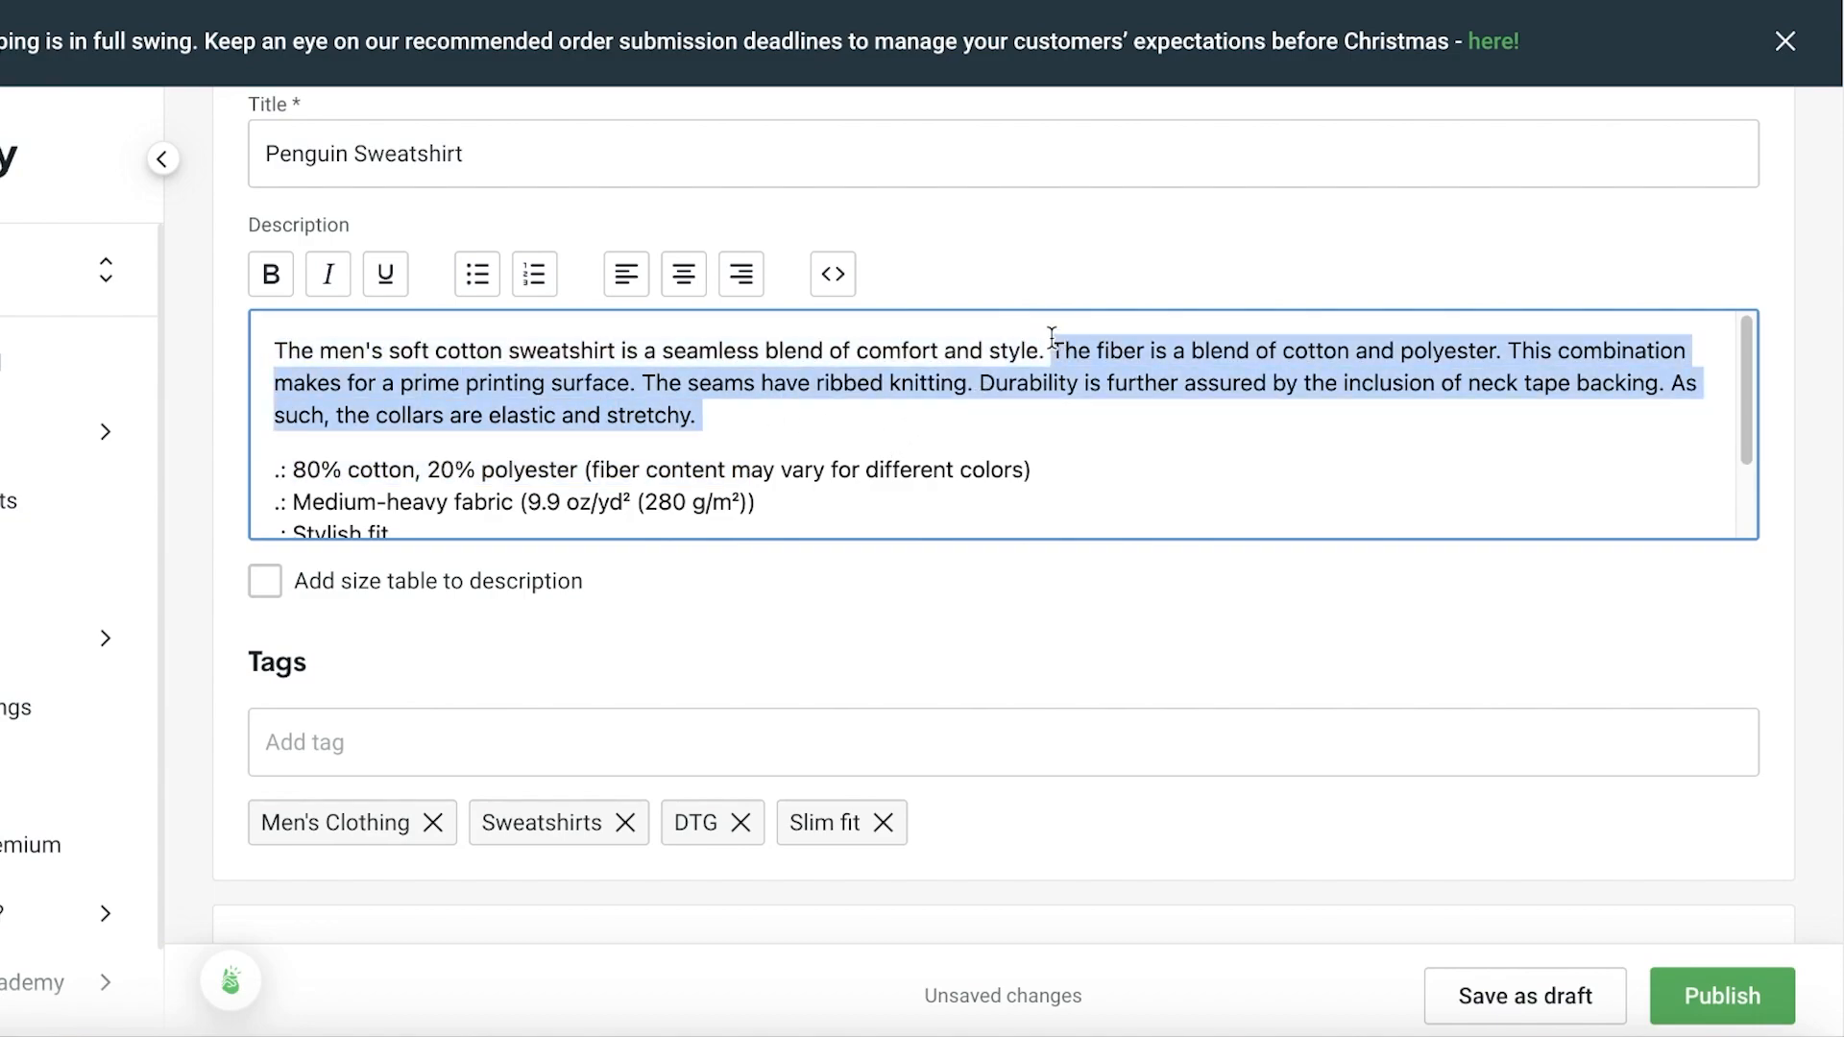
key(BackSpace)
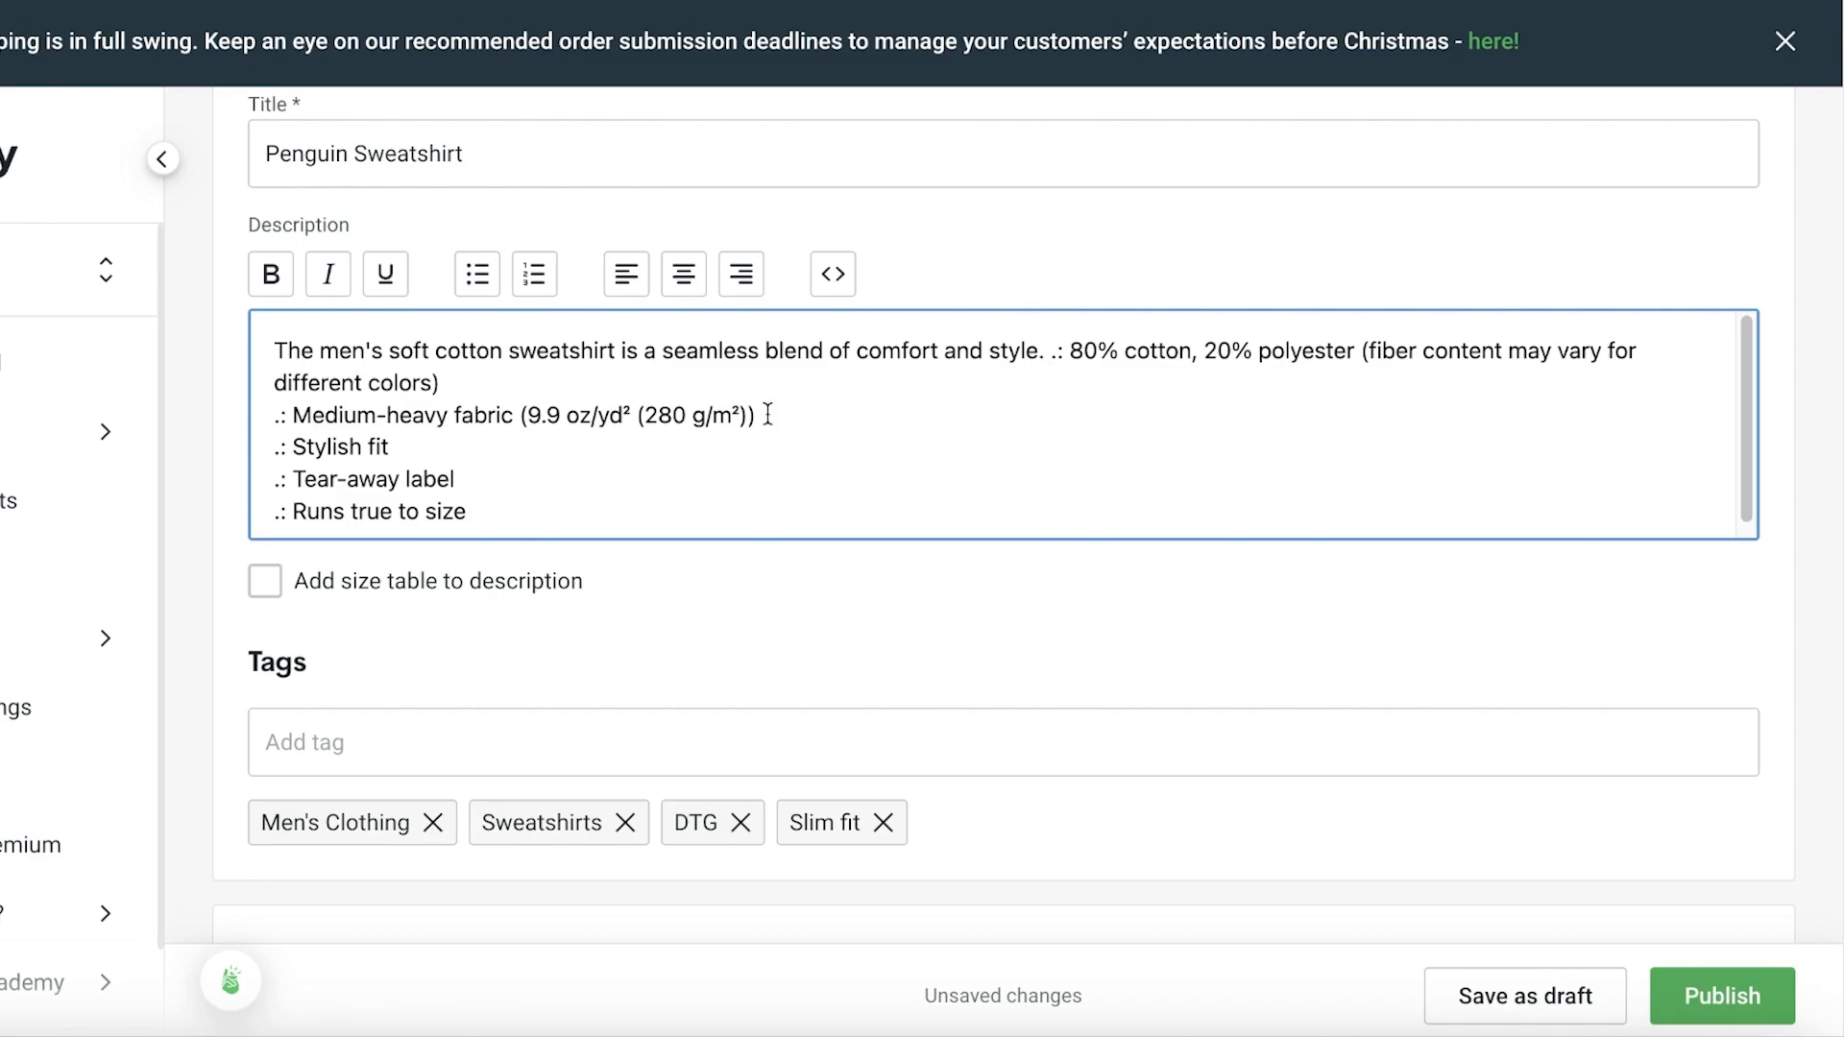
key(Return)
- Try formatting the fabric and fit details in the description as a numbered list
drag(291, 400, 769, 595)
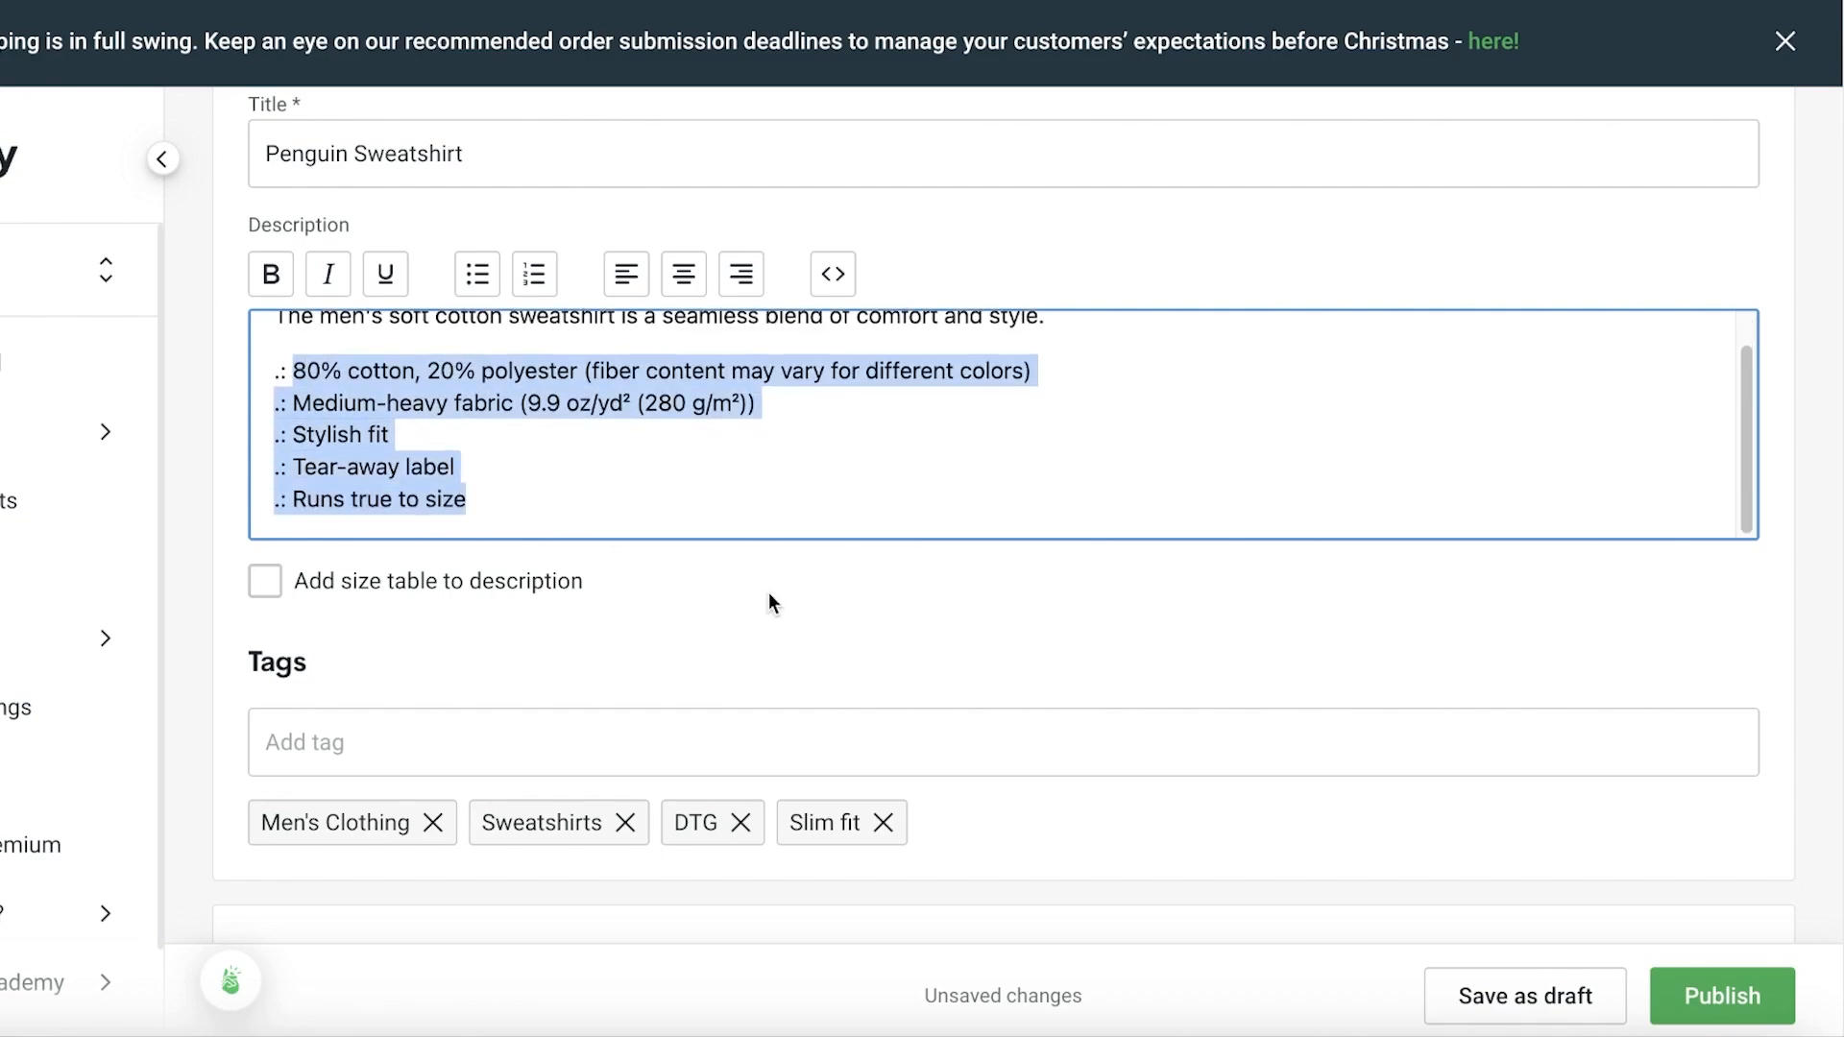
click(534, 277)
click(534, 275)
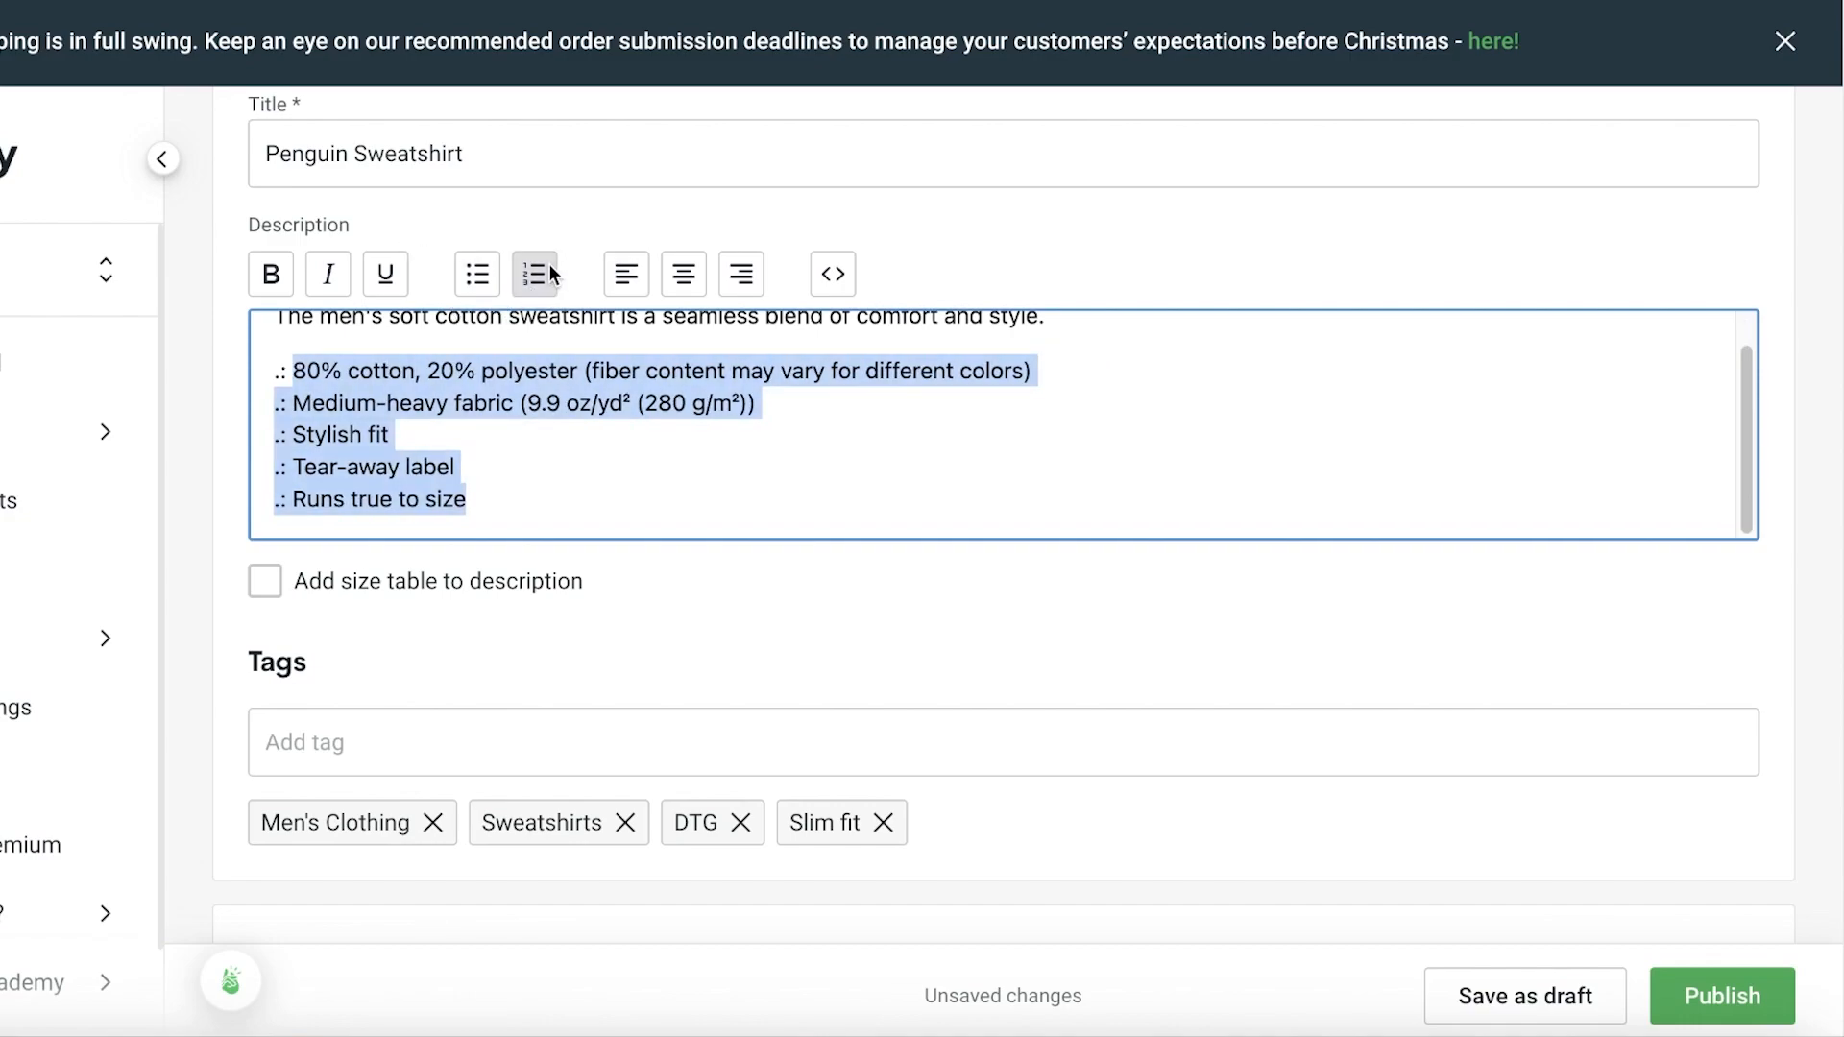
- Try adding the imperial size table to the product description and remove it again
click(634, 498)
click(517, 591)
click(516, 590)
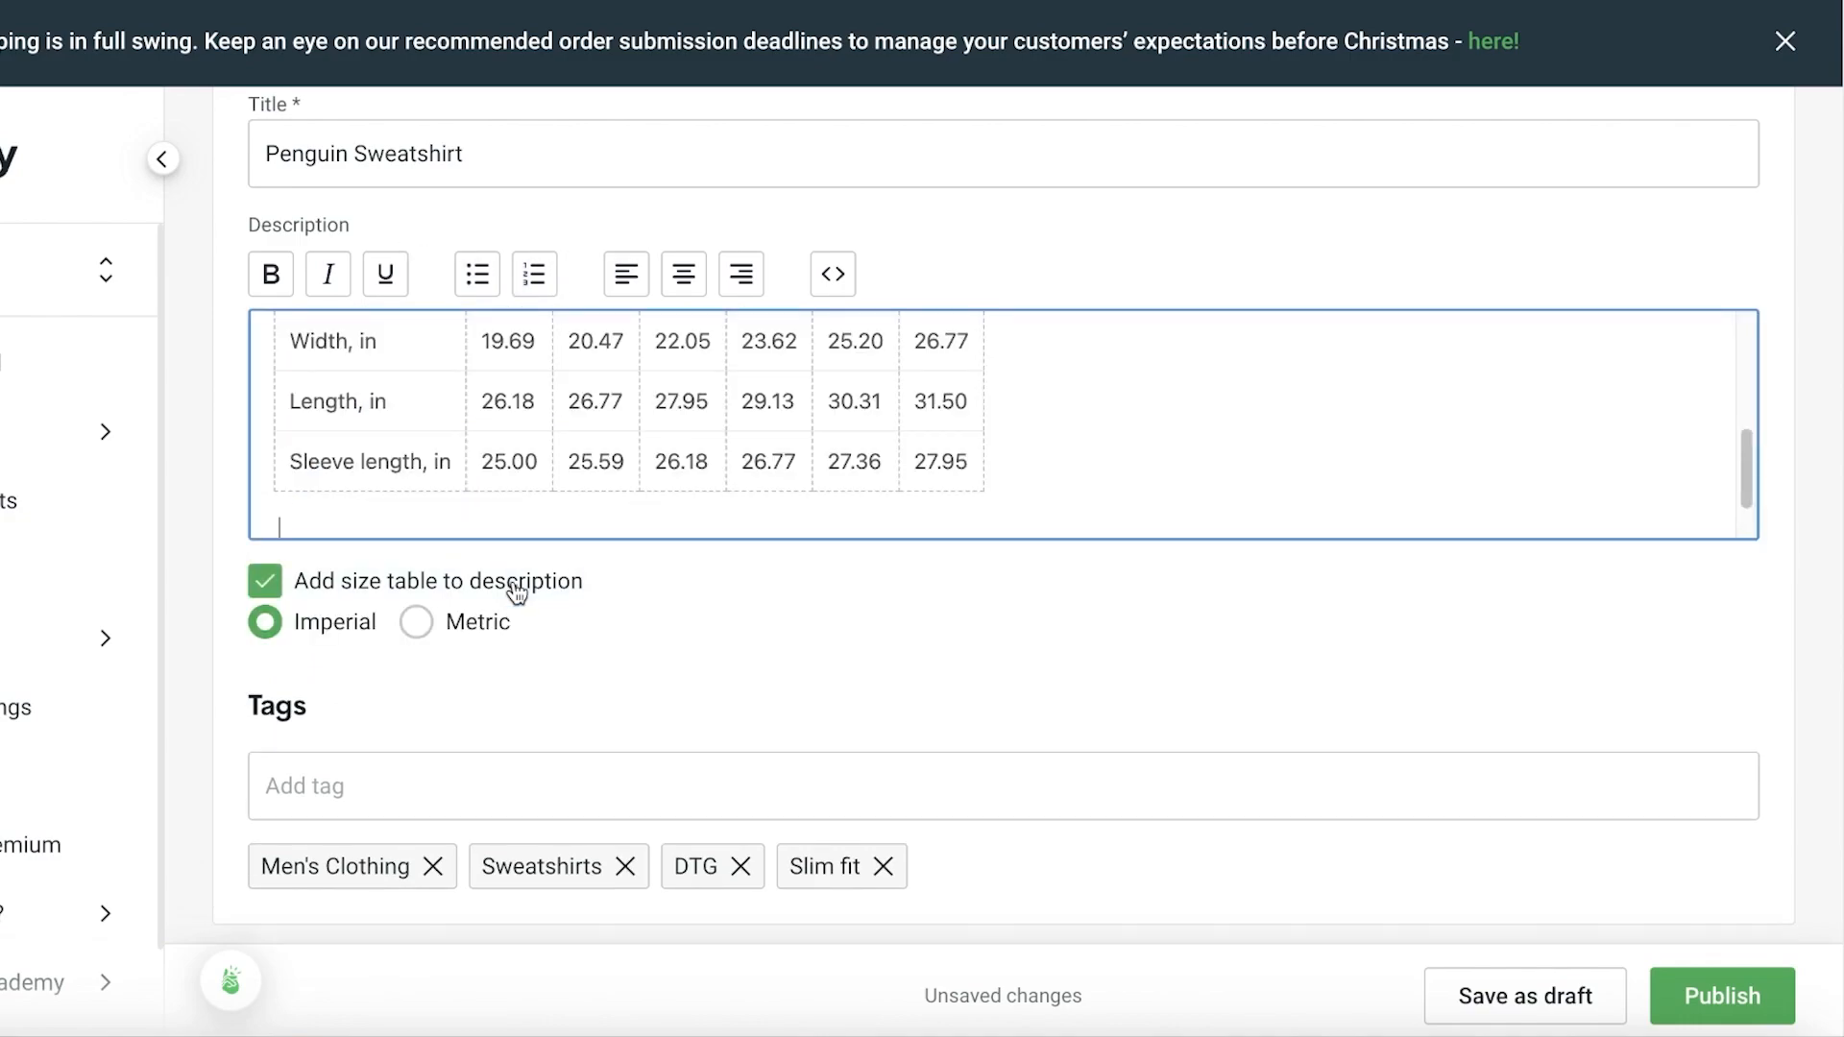
click(510, 596)
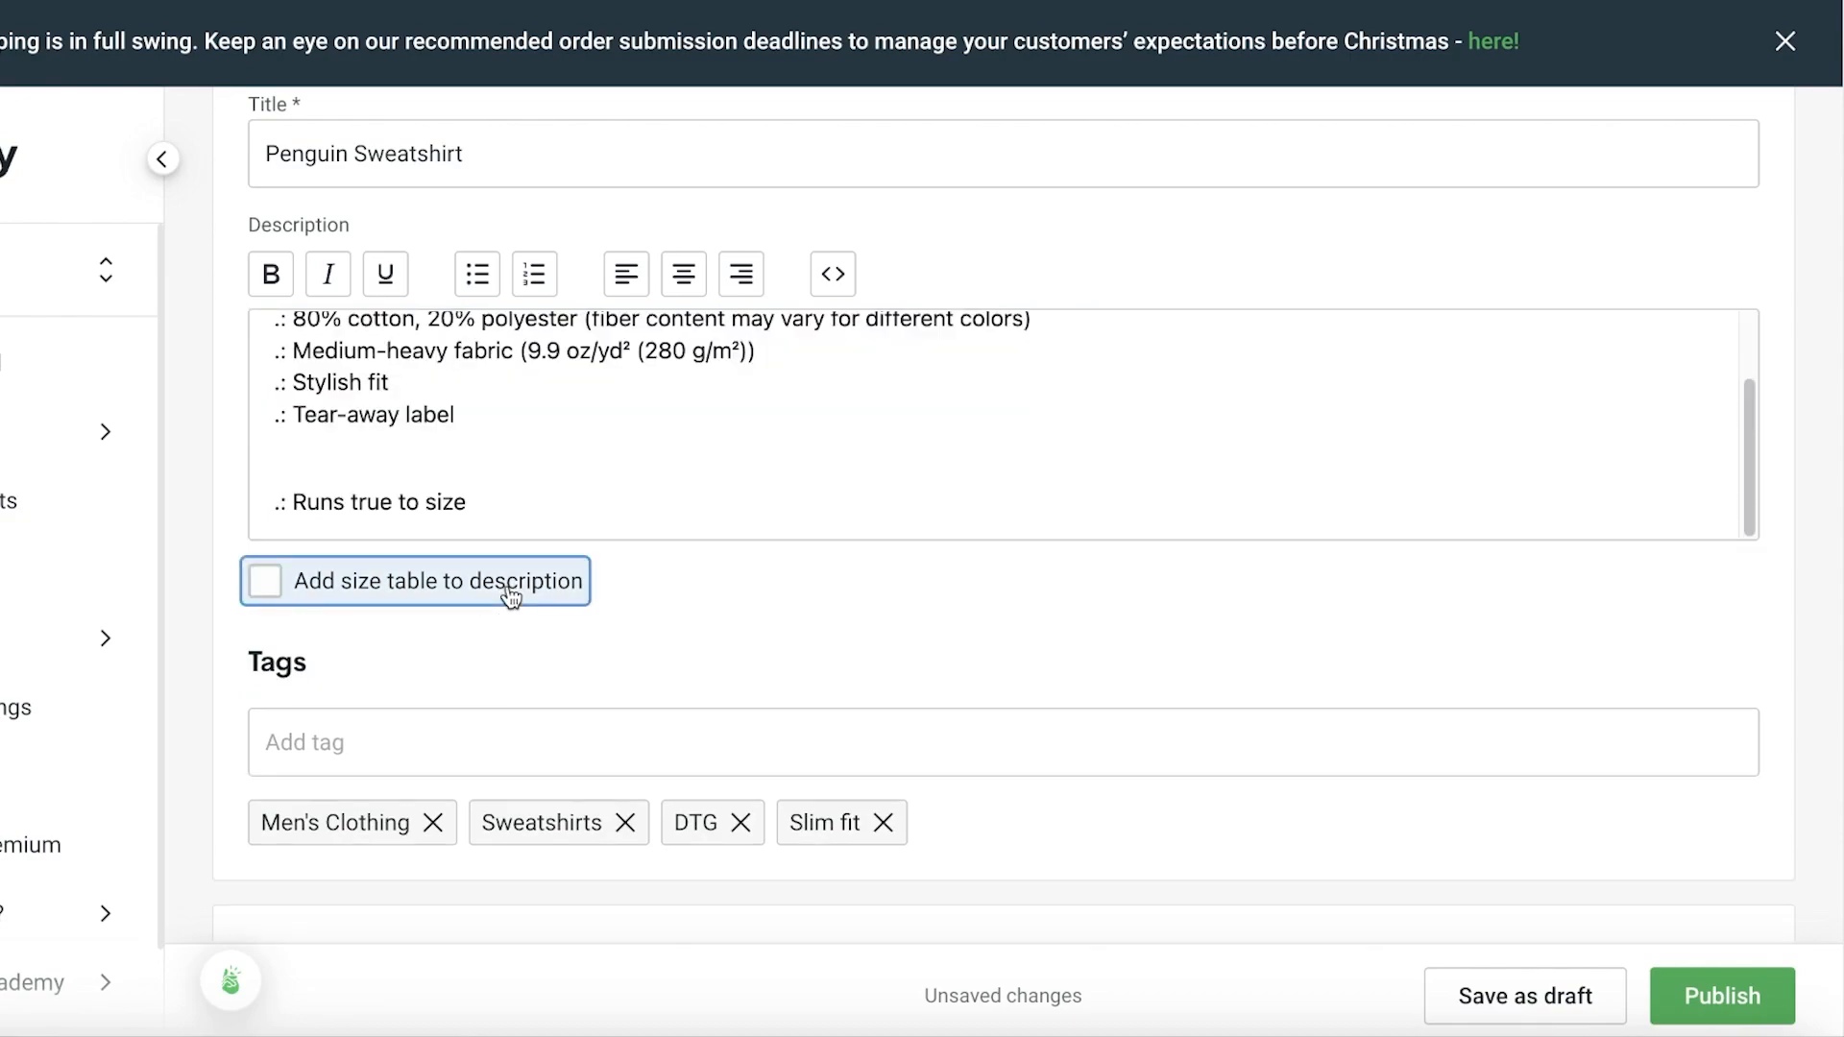
- Add the tags "#tshirt", "#hoodie" and "#winter" to the product
scroll(192, 482, down, 10)
scroll(456, 615, up, 4)
scroll(455, 615, up, 2)
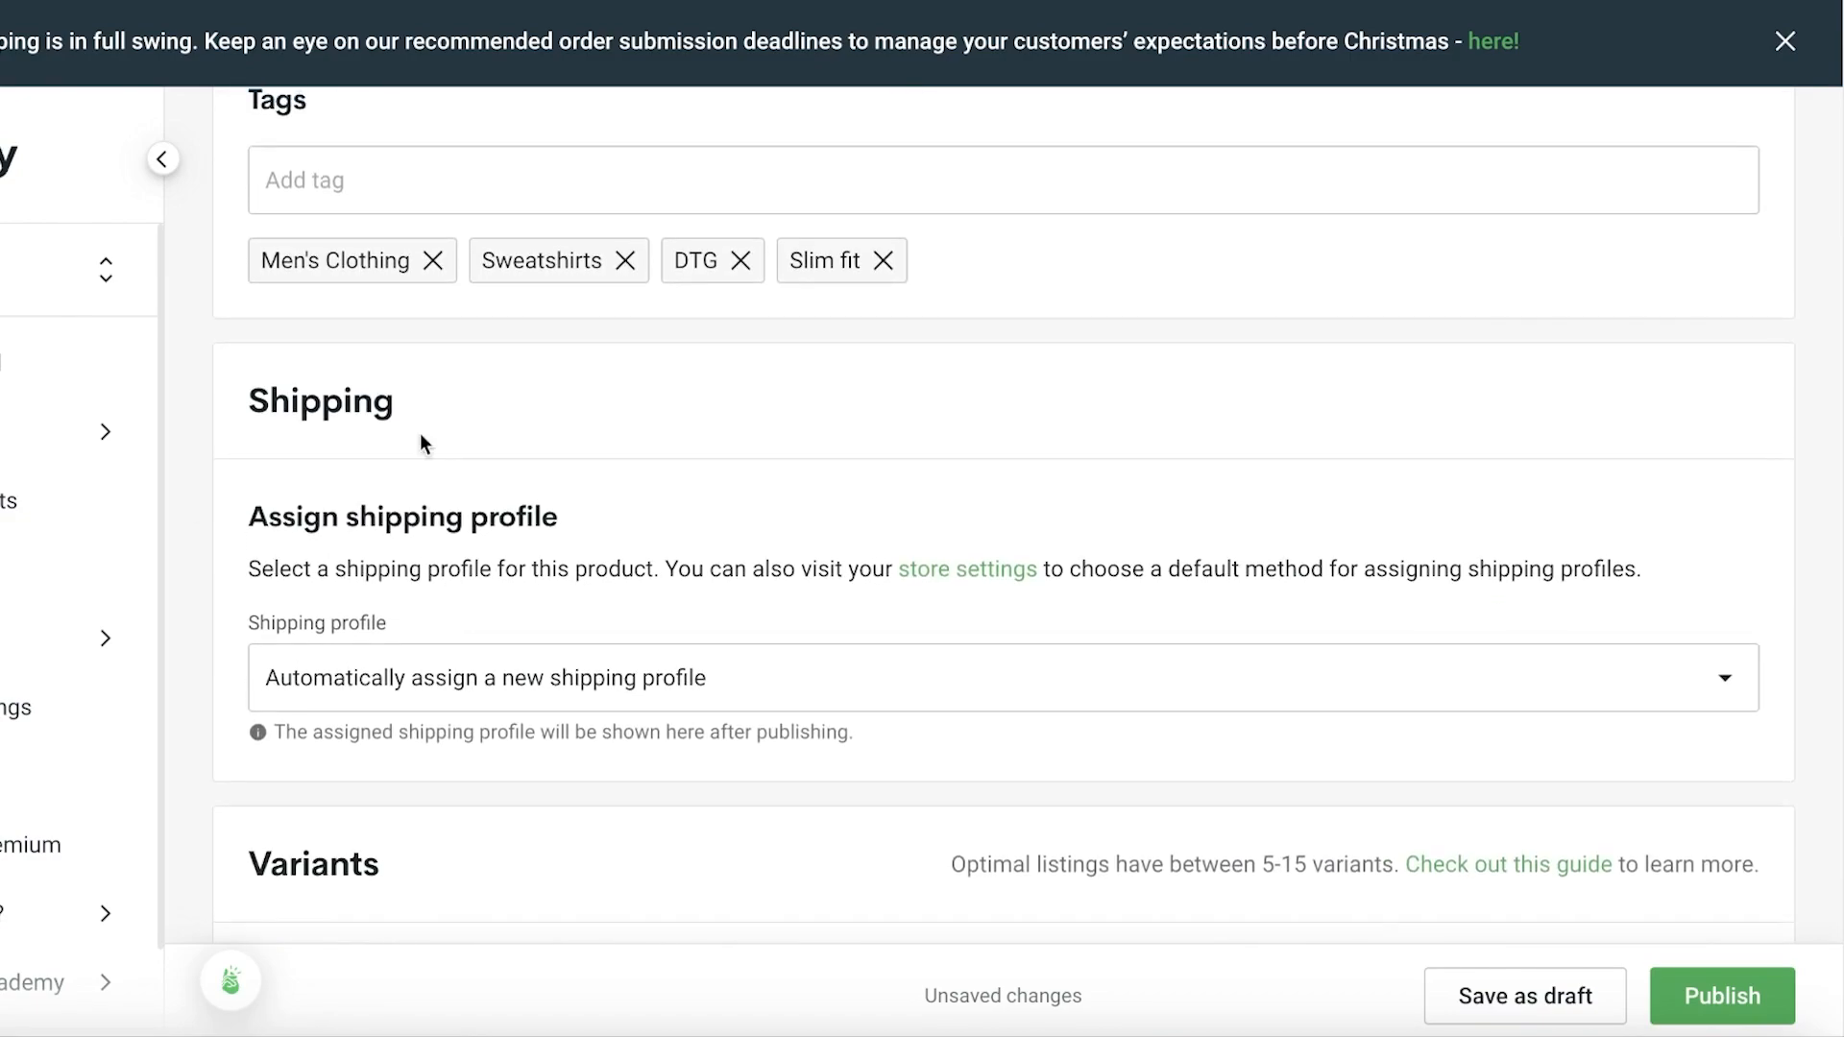
click(430, 236)
text(#)
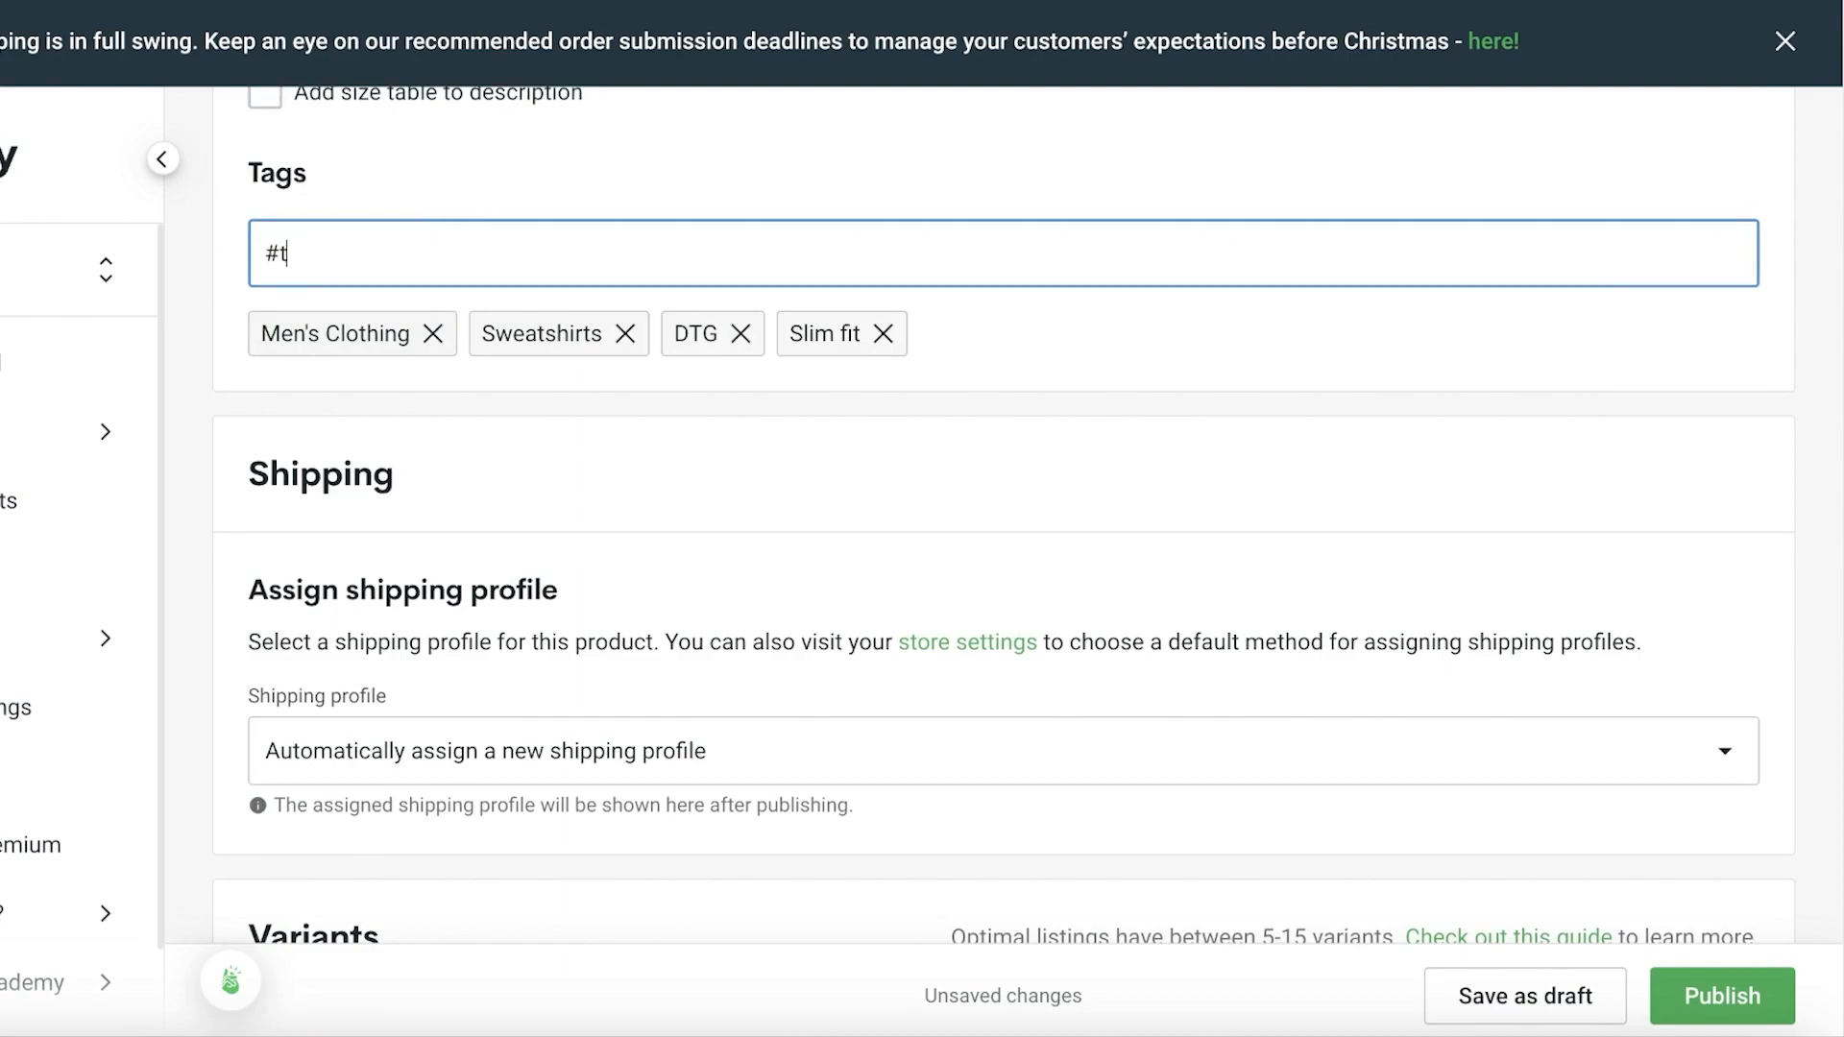
text(tshirt)
key(Return)
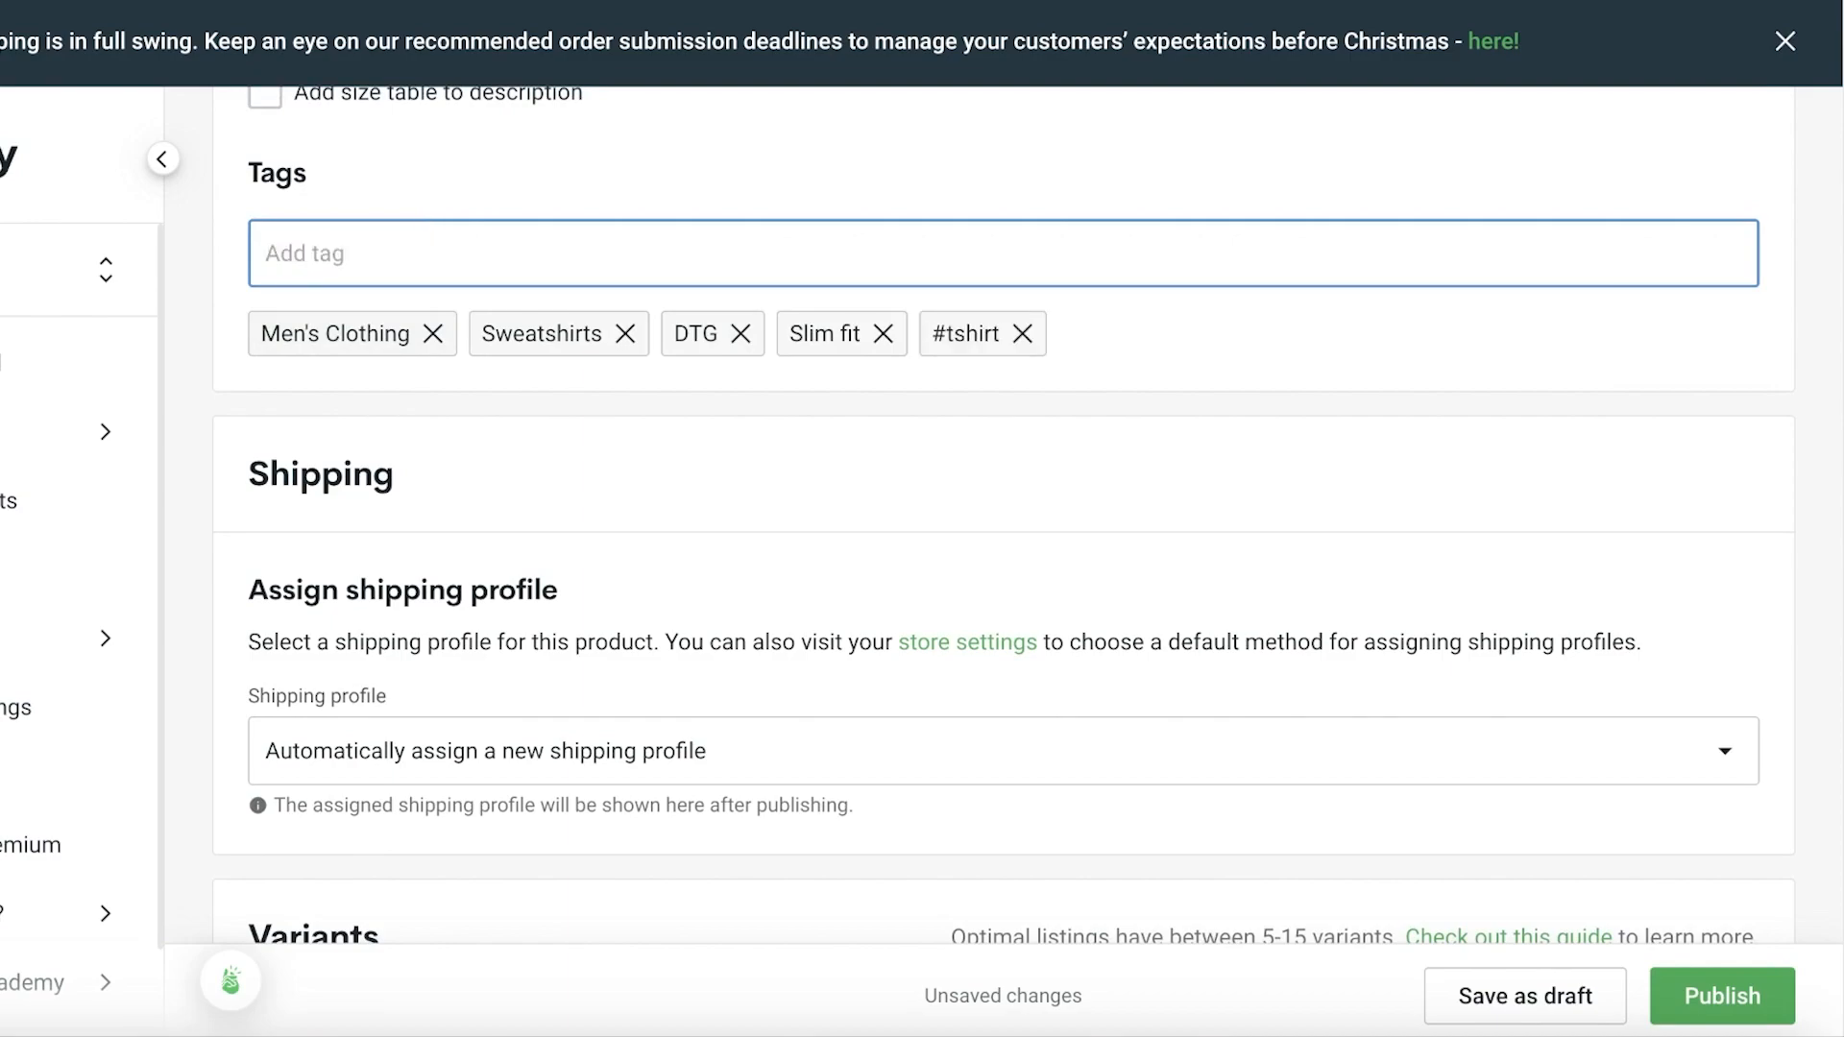
text(#hoodie)
key(Return)
text(#)
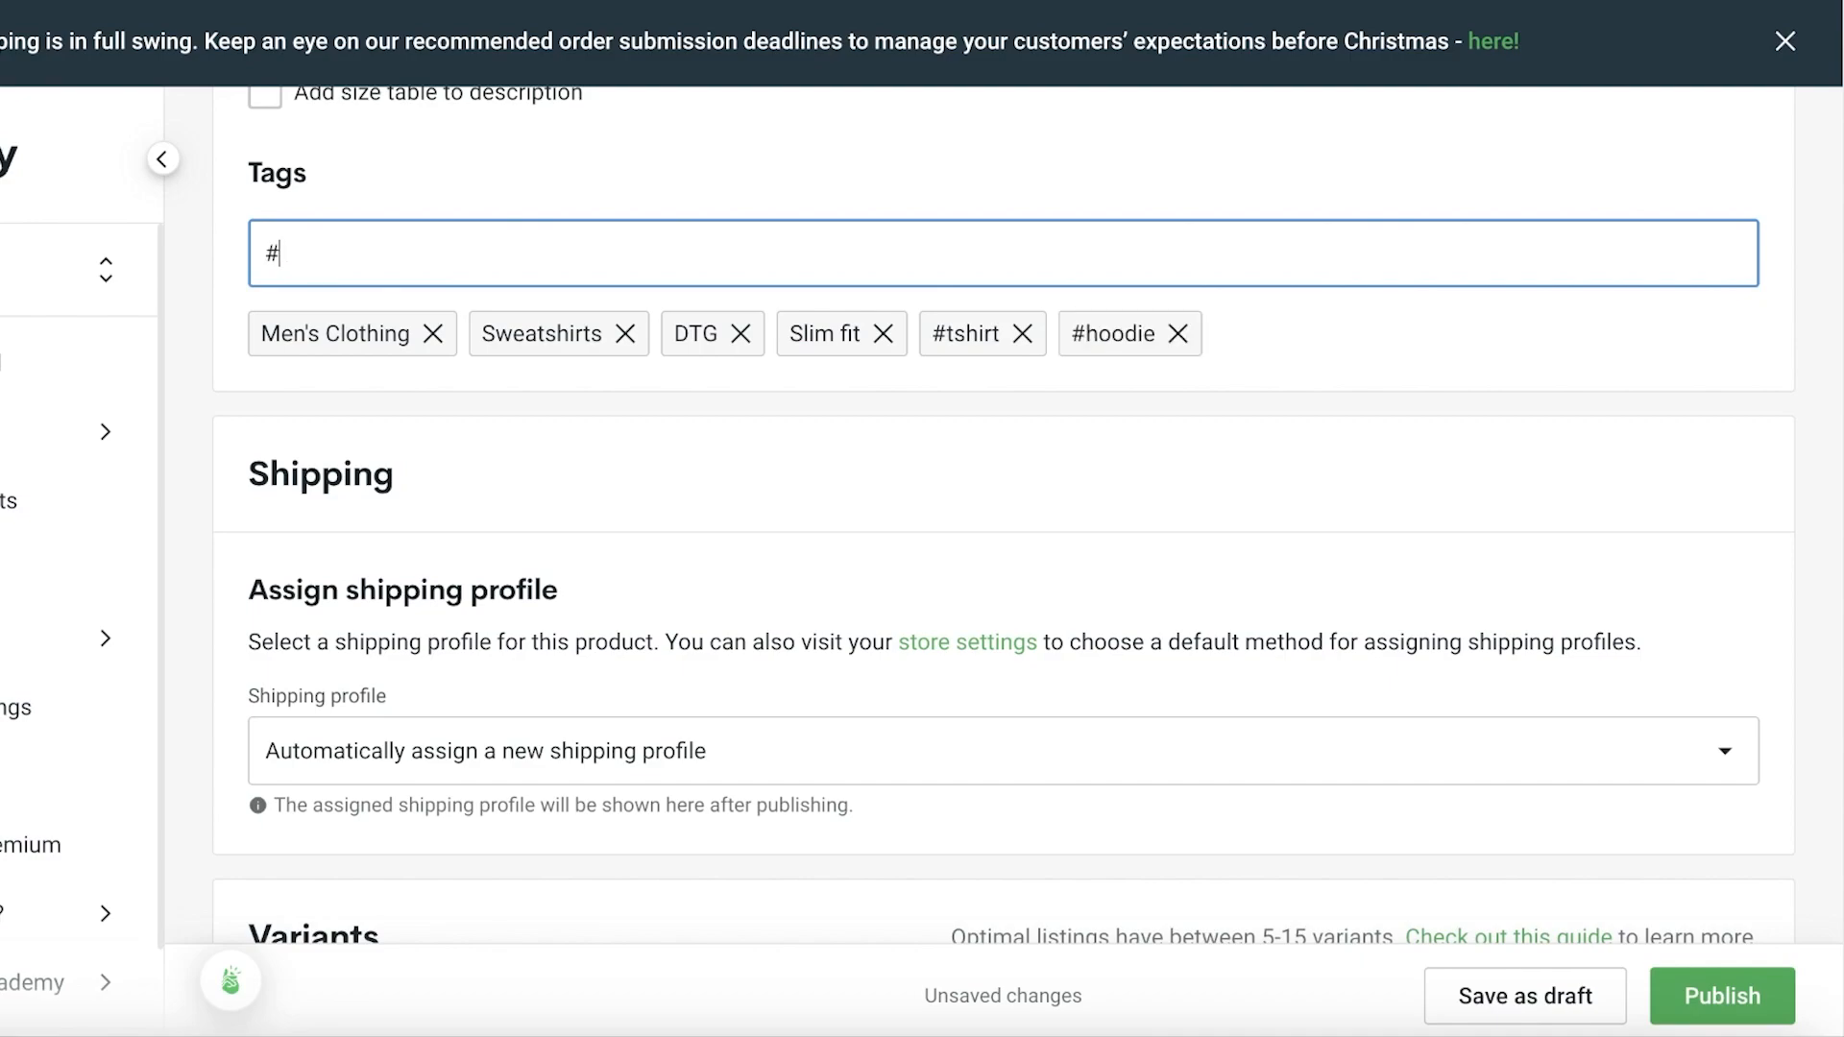
text(winter)
key(Return)
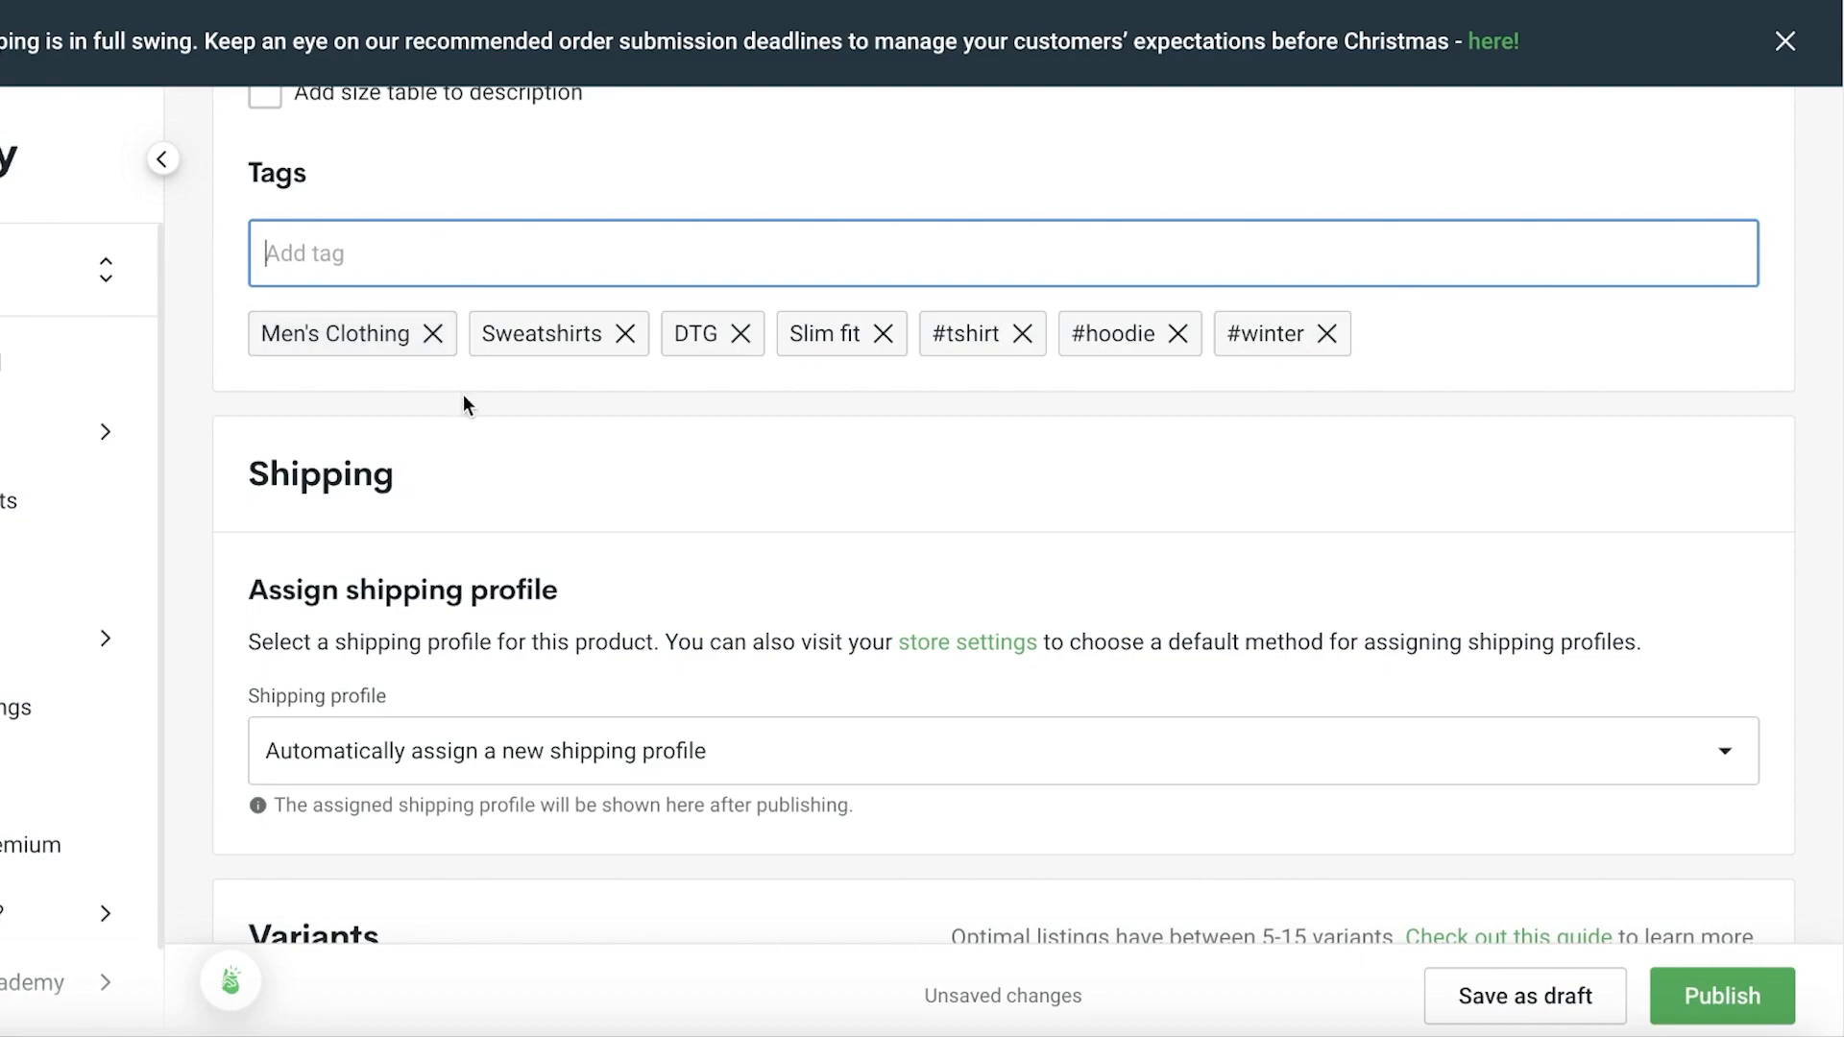
- Review the product's shipping profile assignment and the pricing of its variants
scroll(463, 402, down, 1)
scroll(580, 589, down, 2)
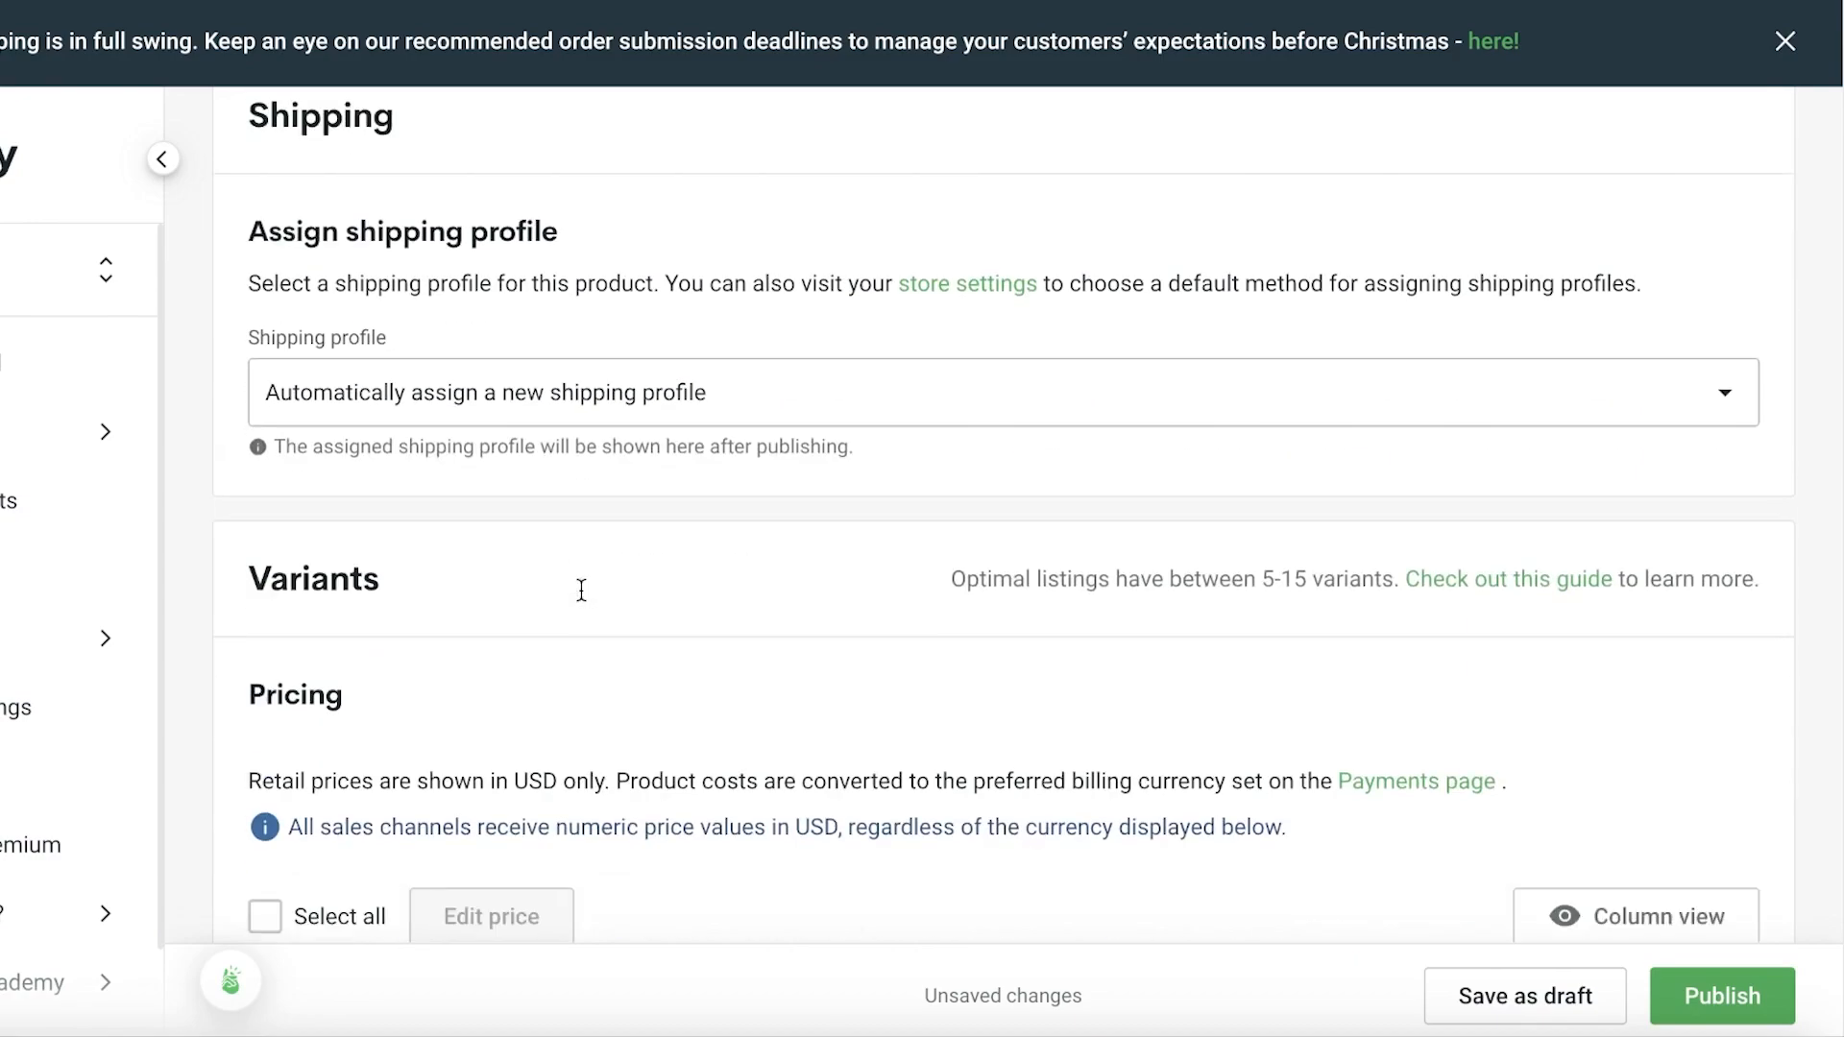
drag(309, 365, 576, 394)
click(603, 315)
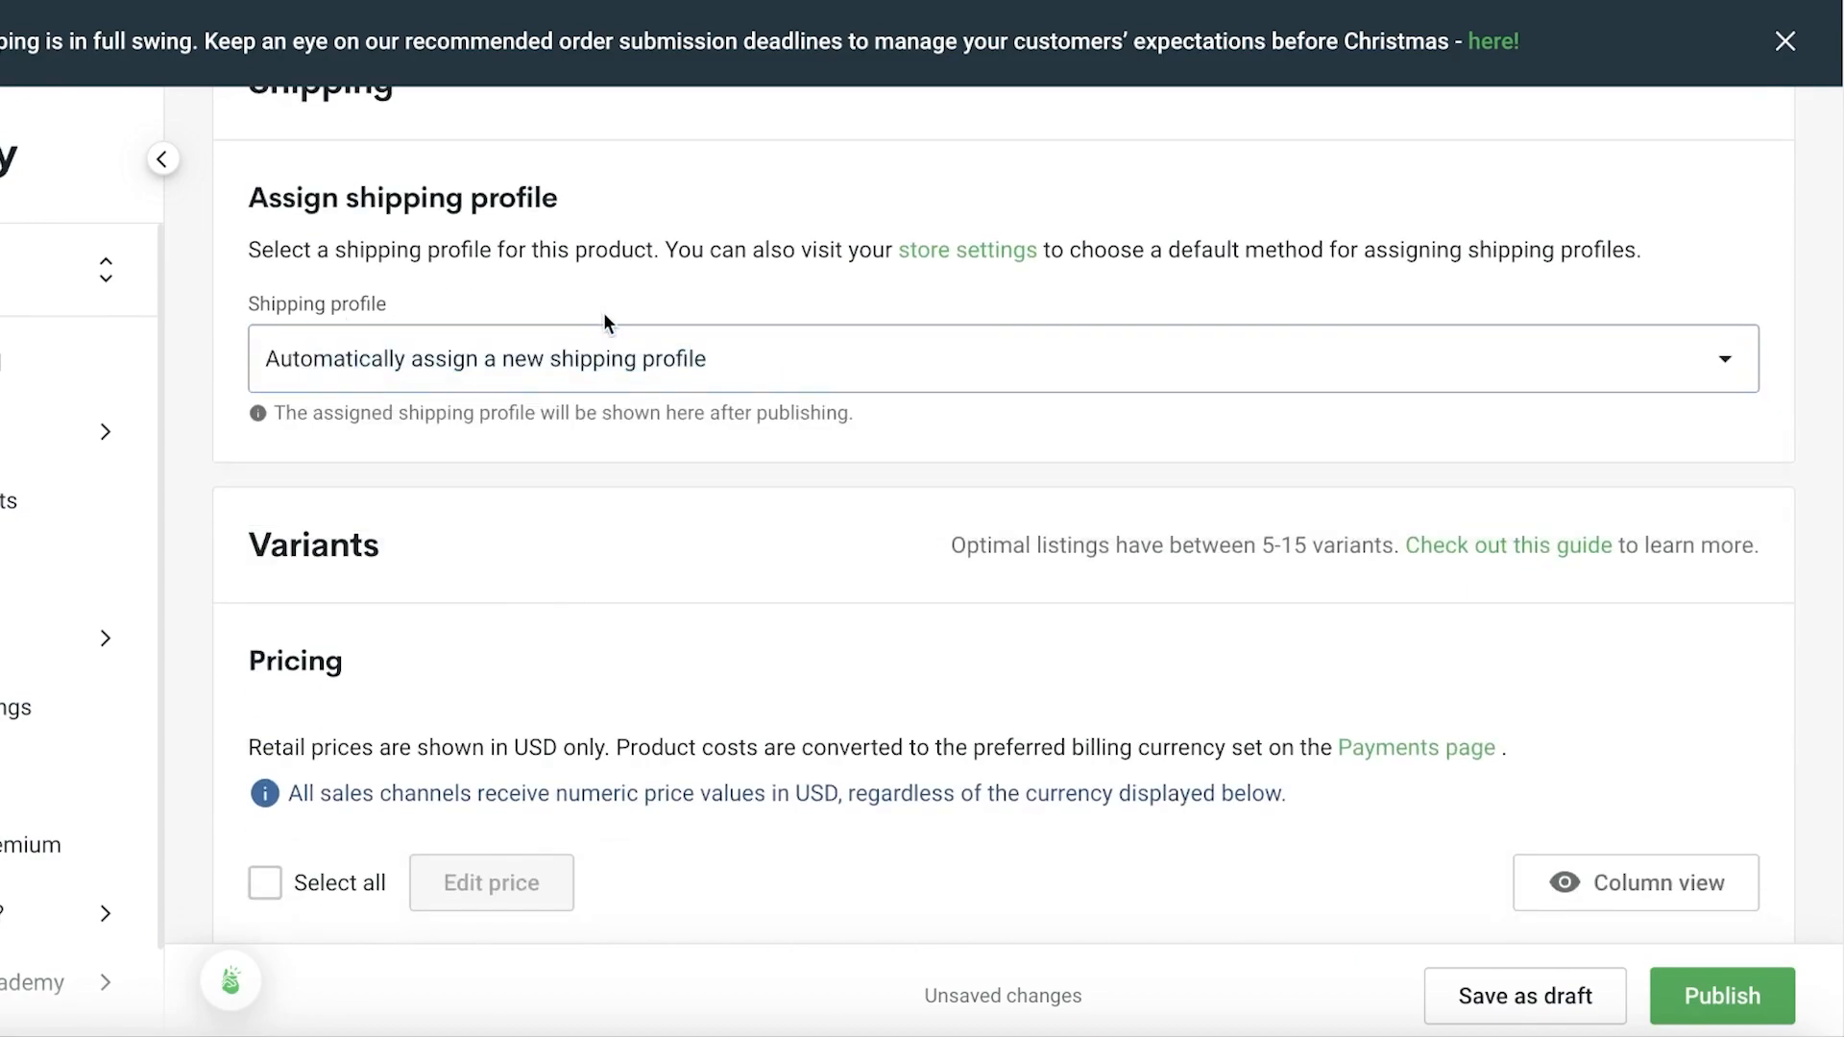
scroll(542, 346, down, 1)
click(538, 432)
scroll(533, 718, down, 5)
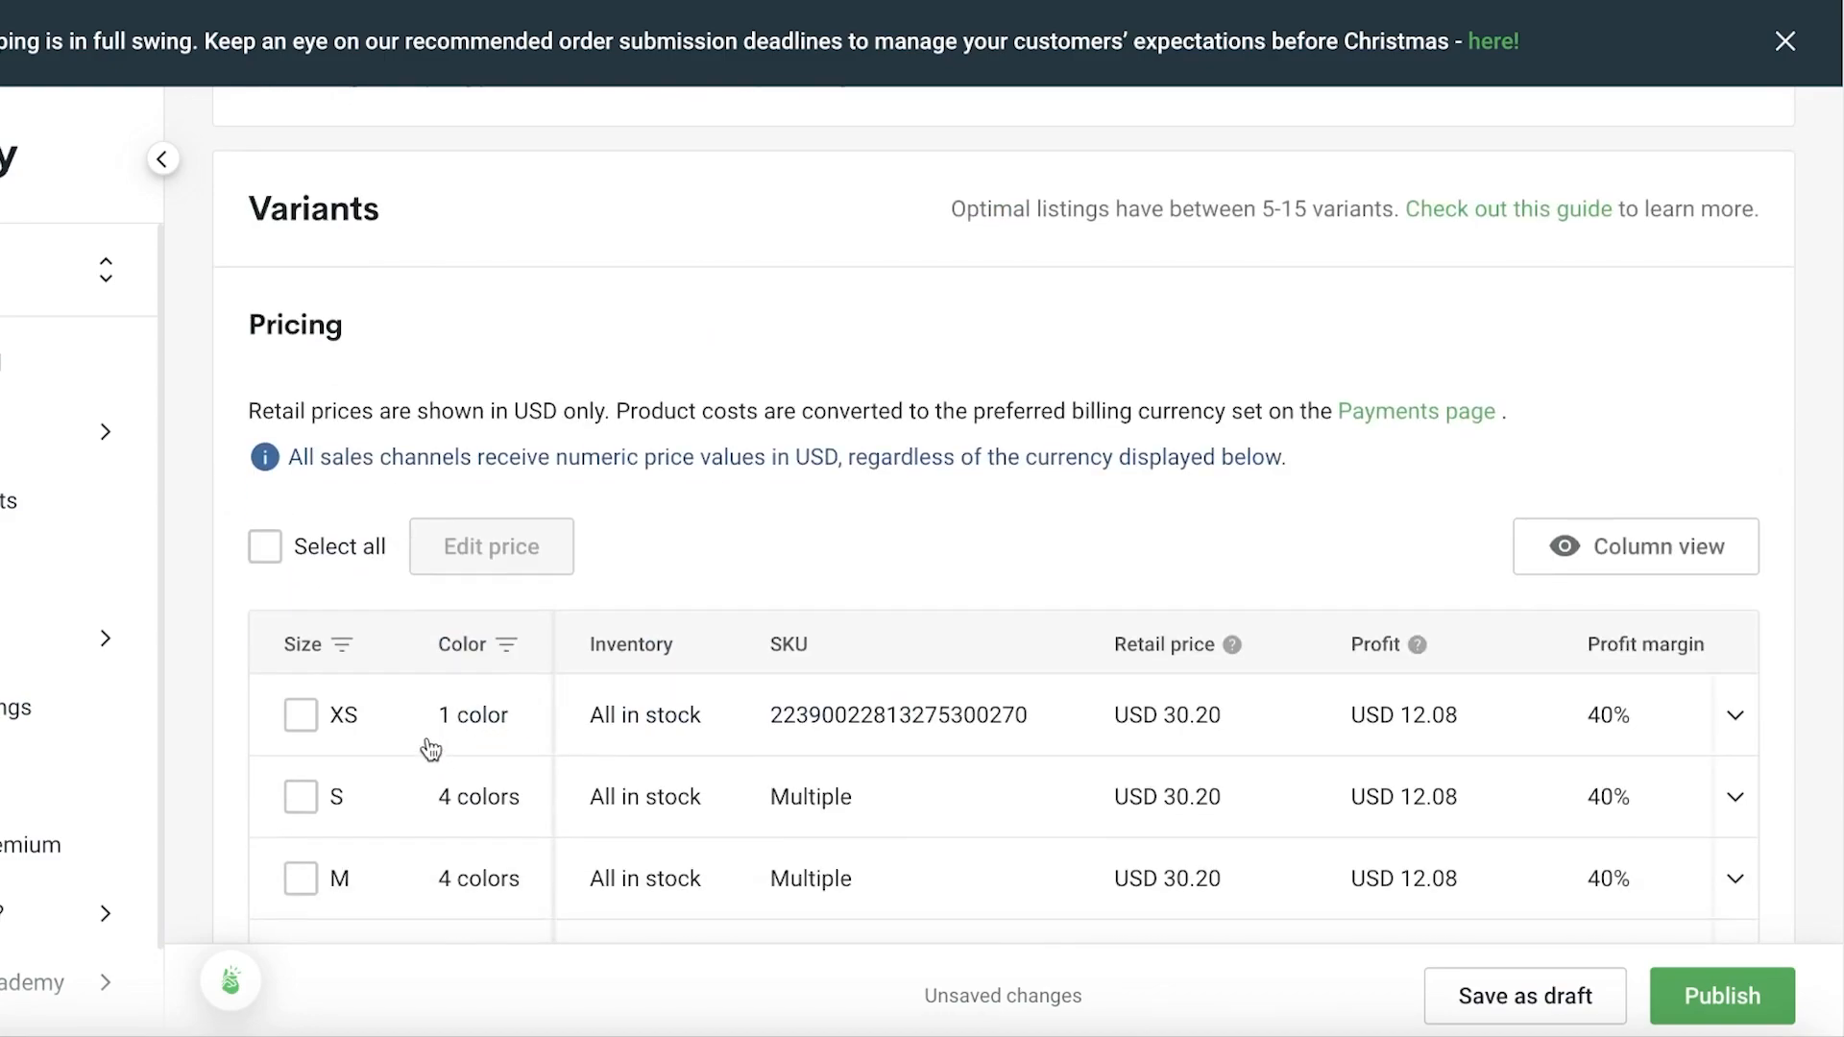
- Set the retail price of all 21 sweatshirt variants to USD 50.00
scroll(470, 493, down, 1)
click(322, 422)
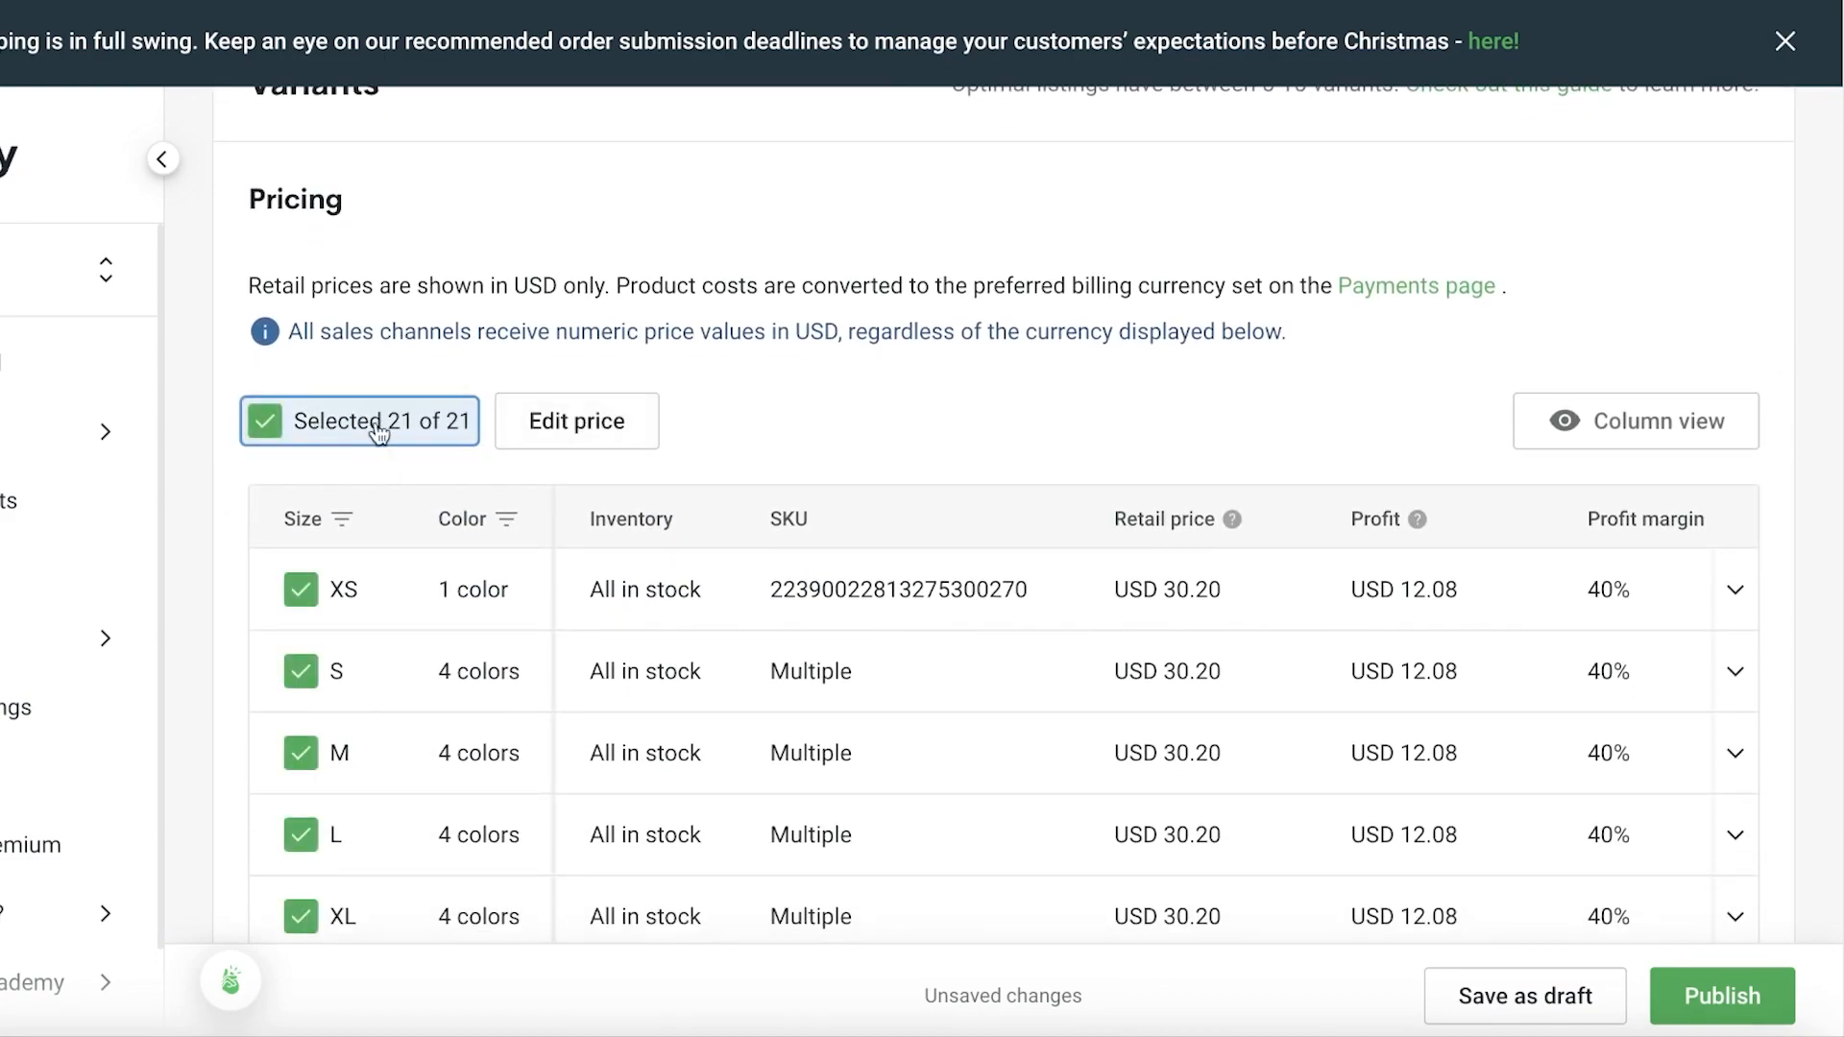
scroll(538, 441, down, 1)
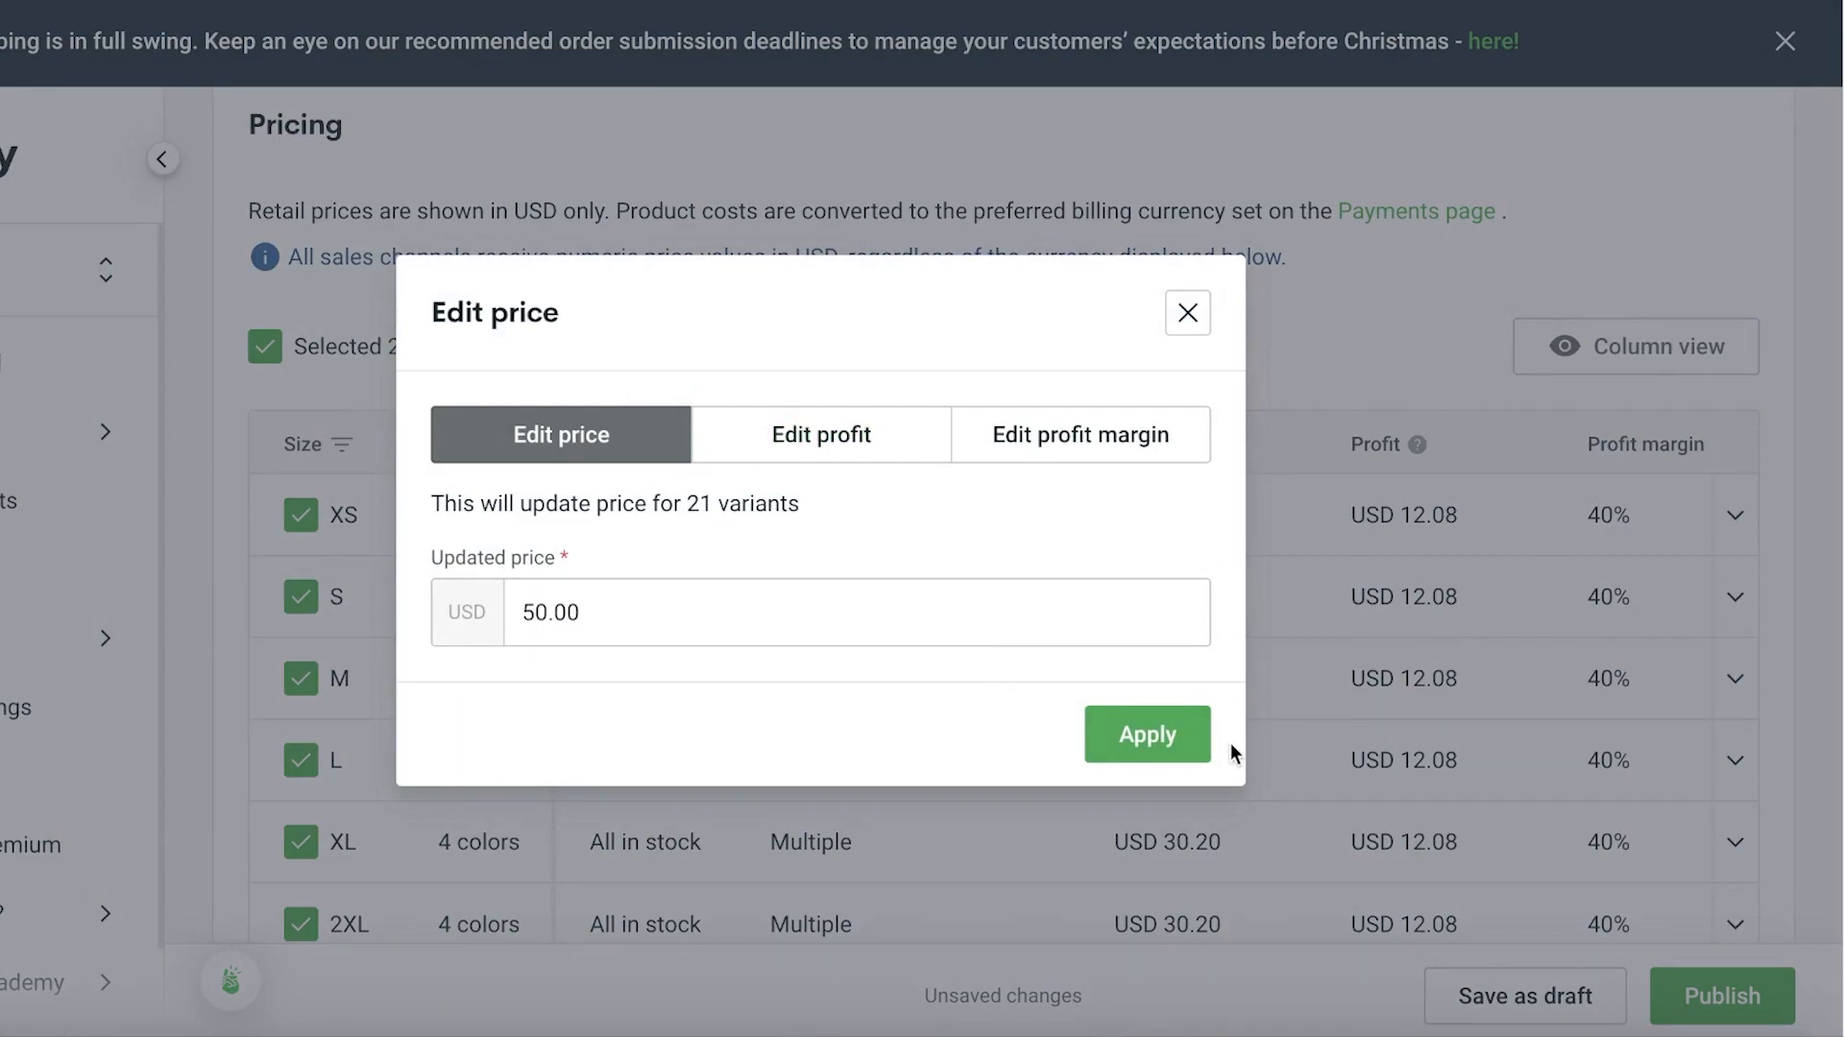
click(1190, 740)
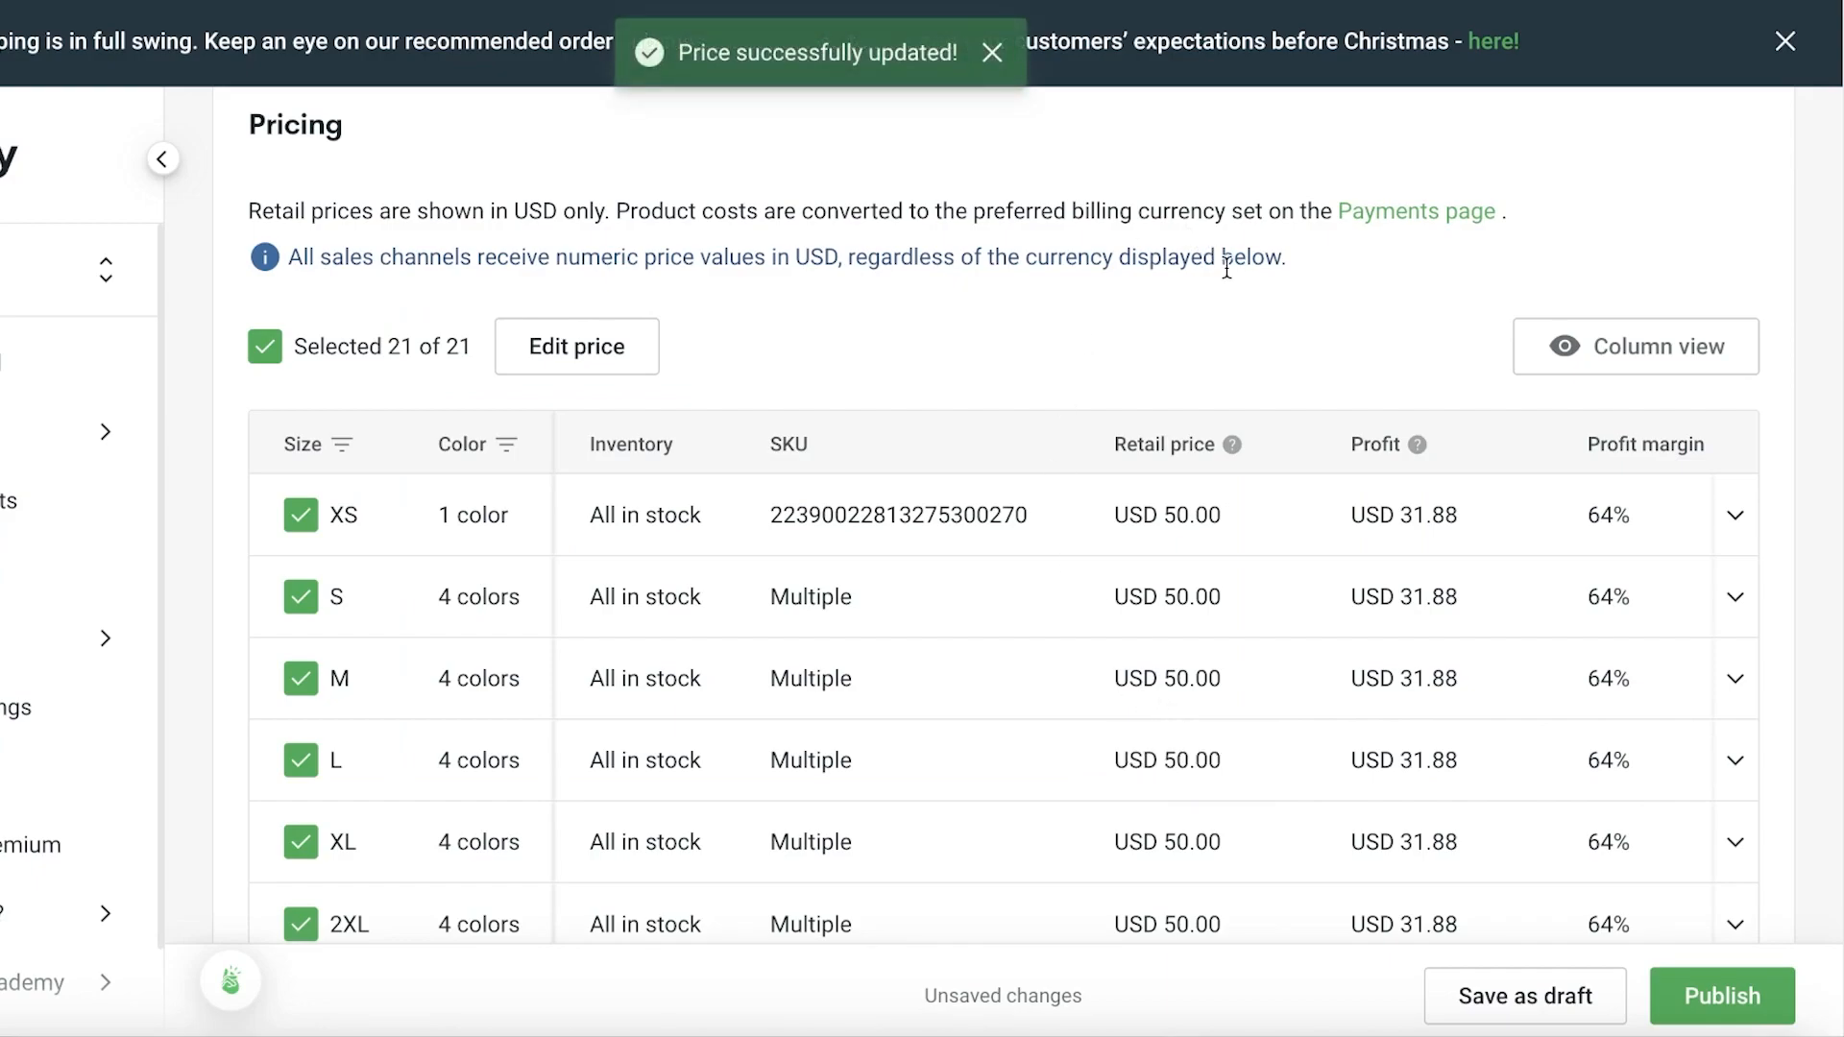
scroll(1307, 351, down, 1)
scroll(1706, 823, down, 1)
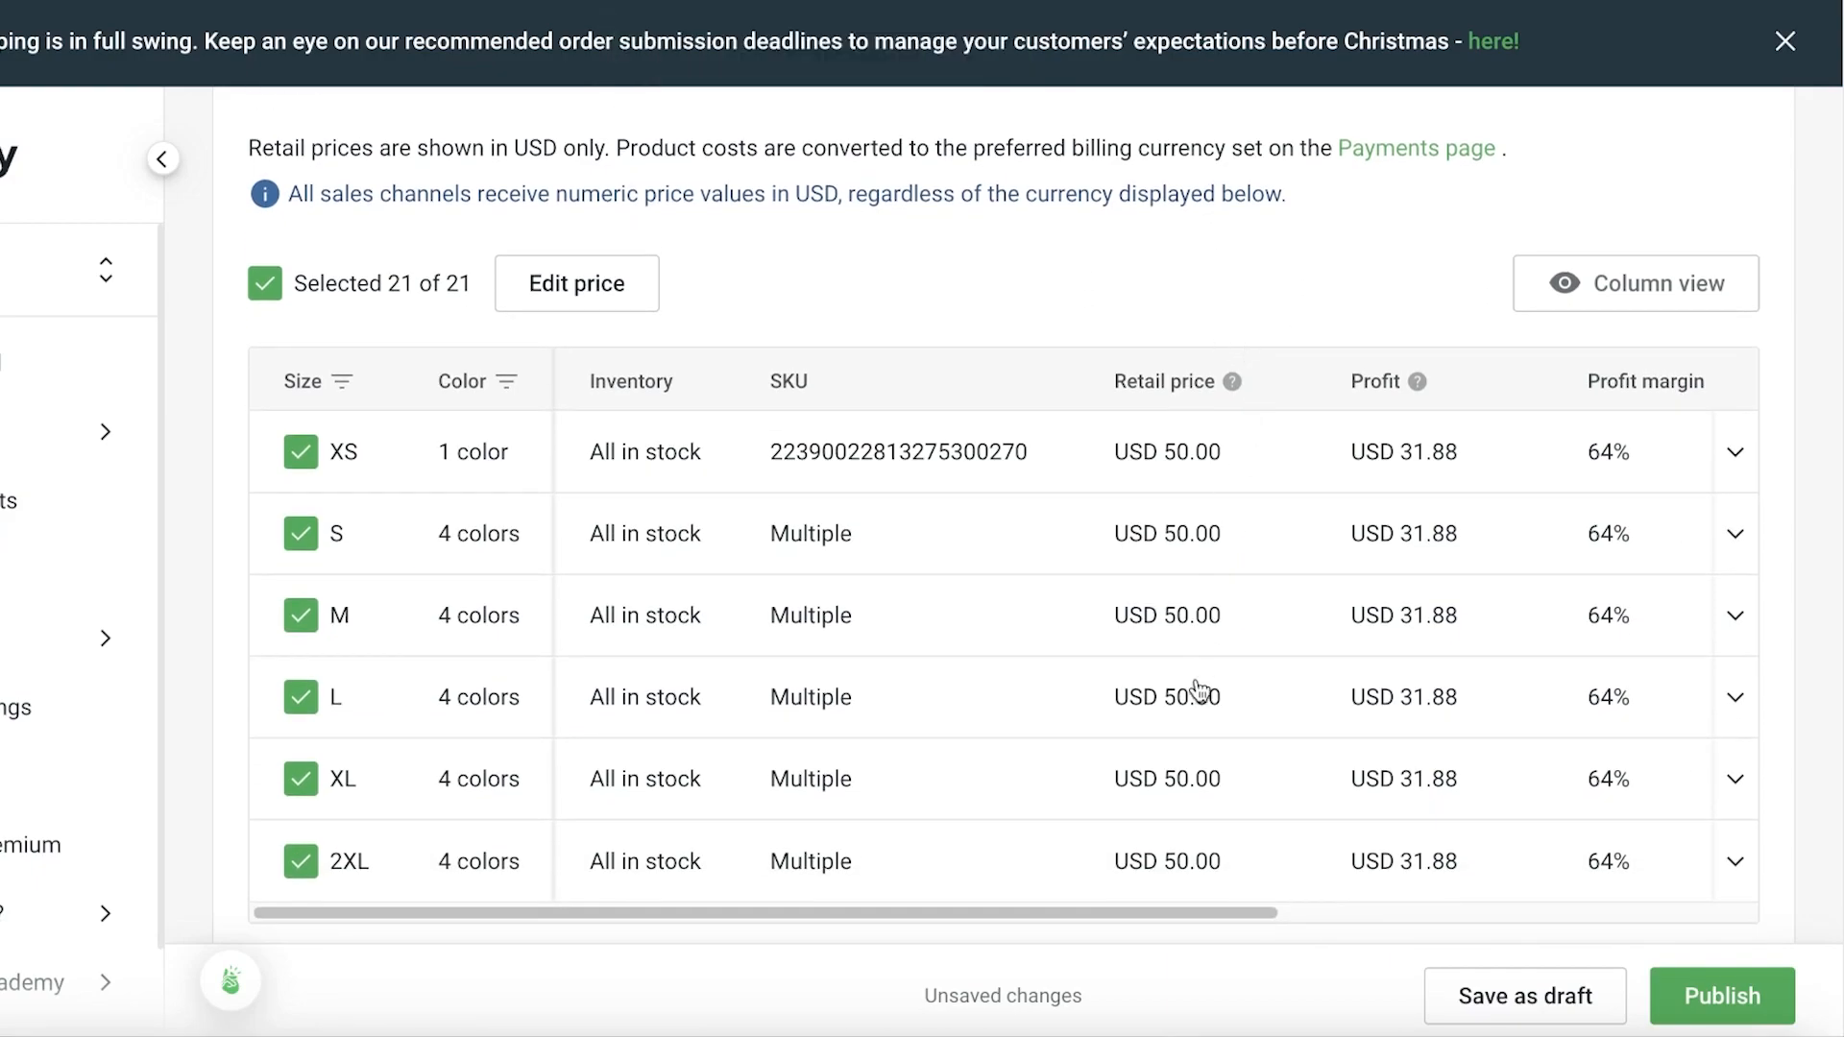
- Assign the product to the Home page Shopify collection, publish it, and dismiss the feedback request
scroll(1590, 509, down, 7)
scroll(1486, 700, up, 1)
scroll(522, 474, down, 4)
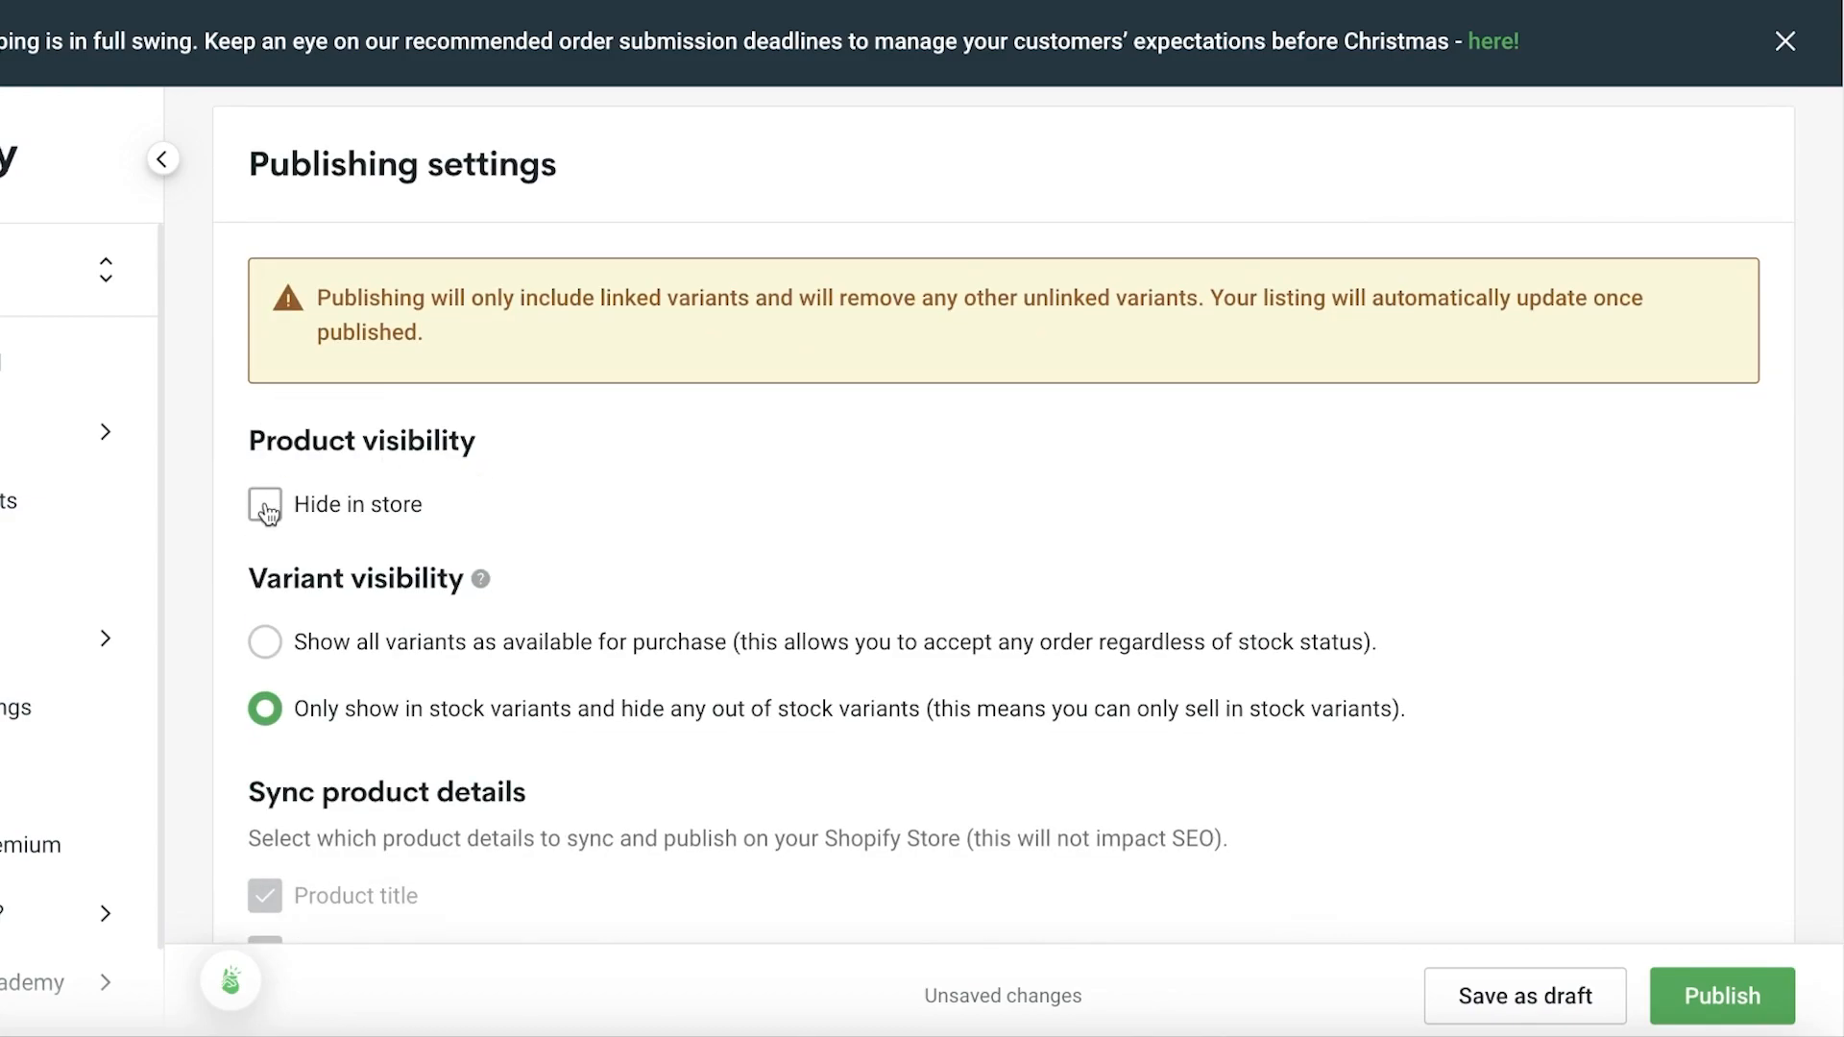
scroll(265, 523, down, 6)
scroll(256, 535, up, 4)
scroll(344, 496, down, 5)
scroll(344, 506, down, 1)
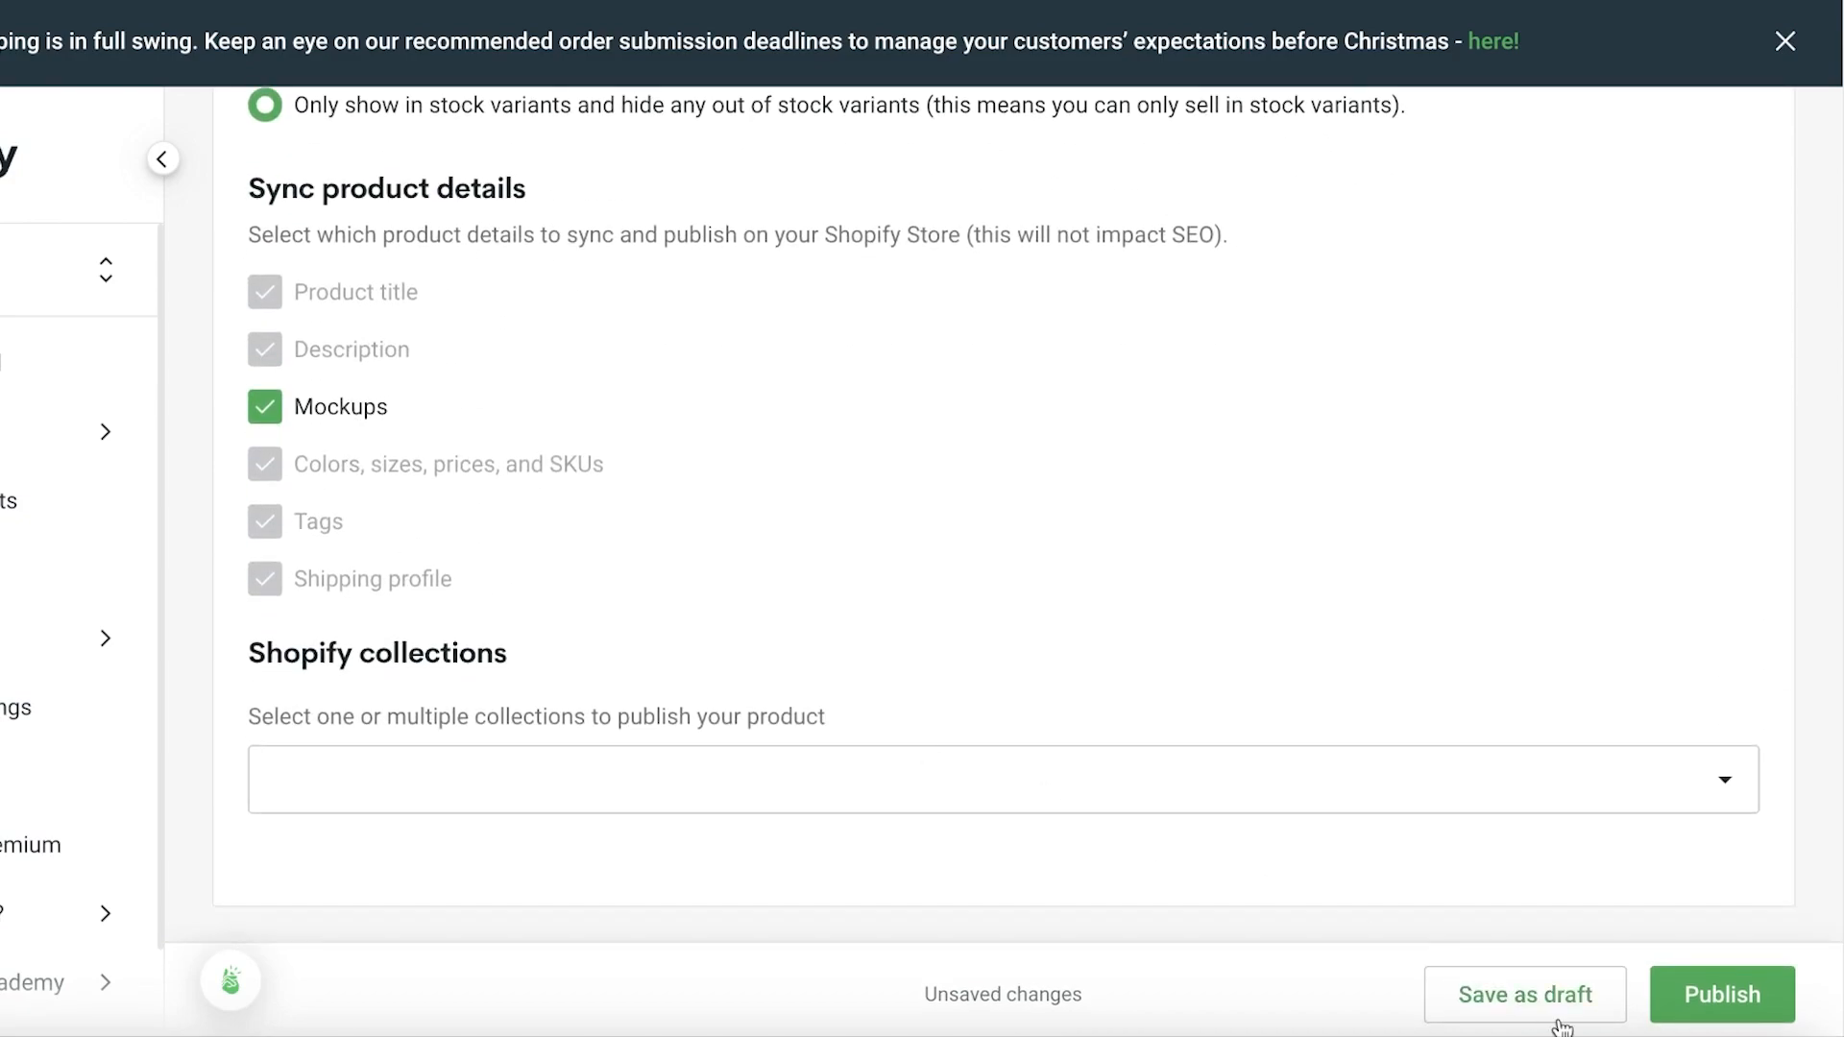
click(961, 778)
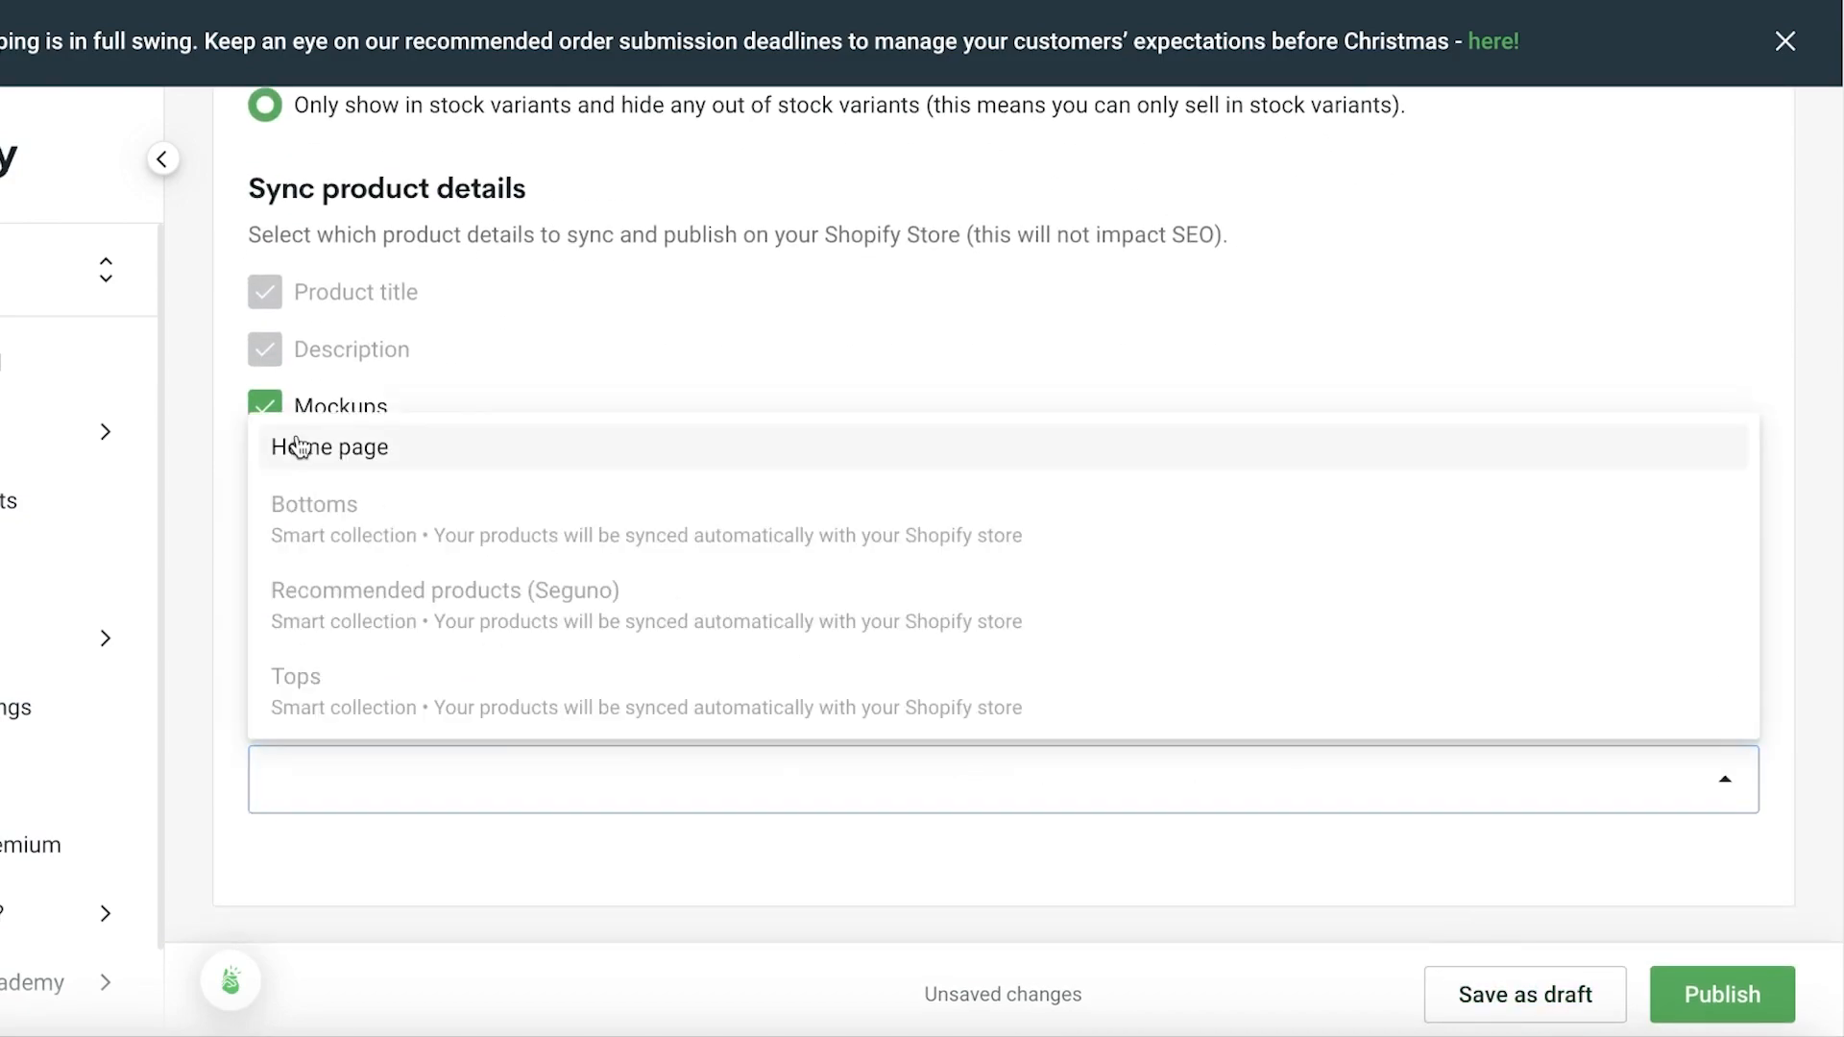
click(358, 445)
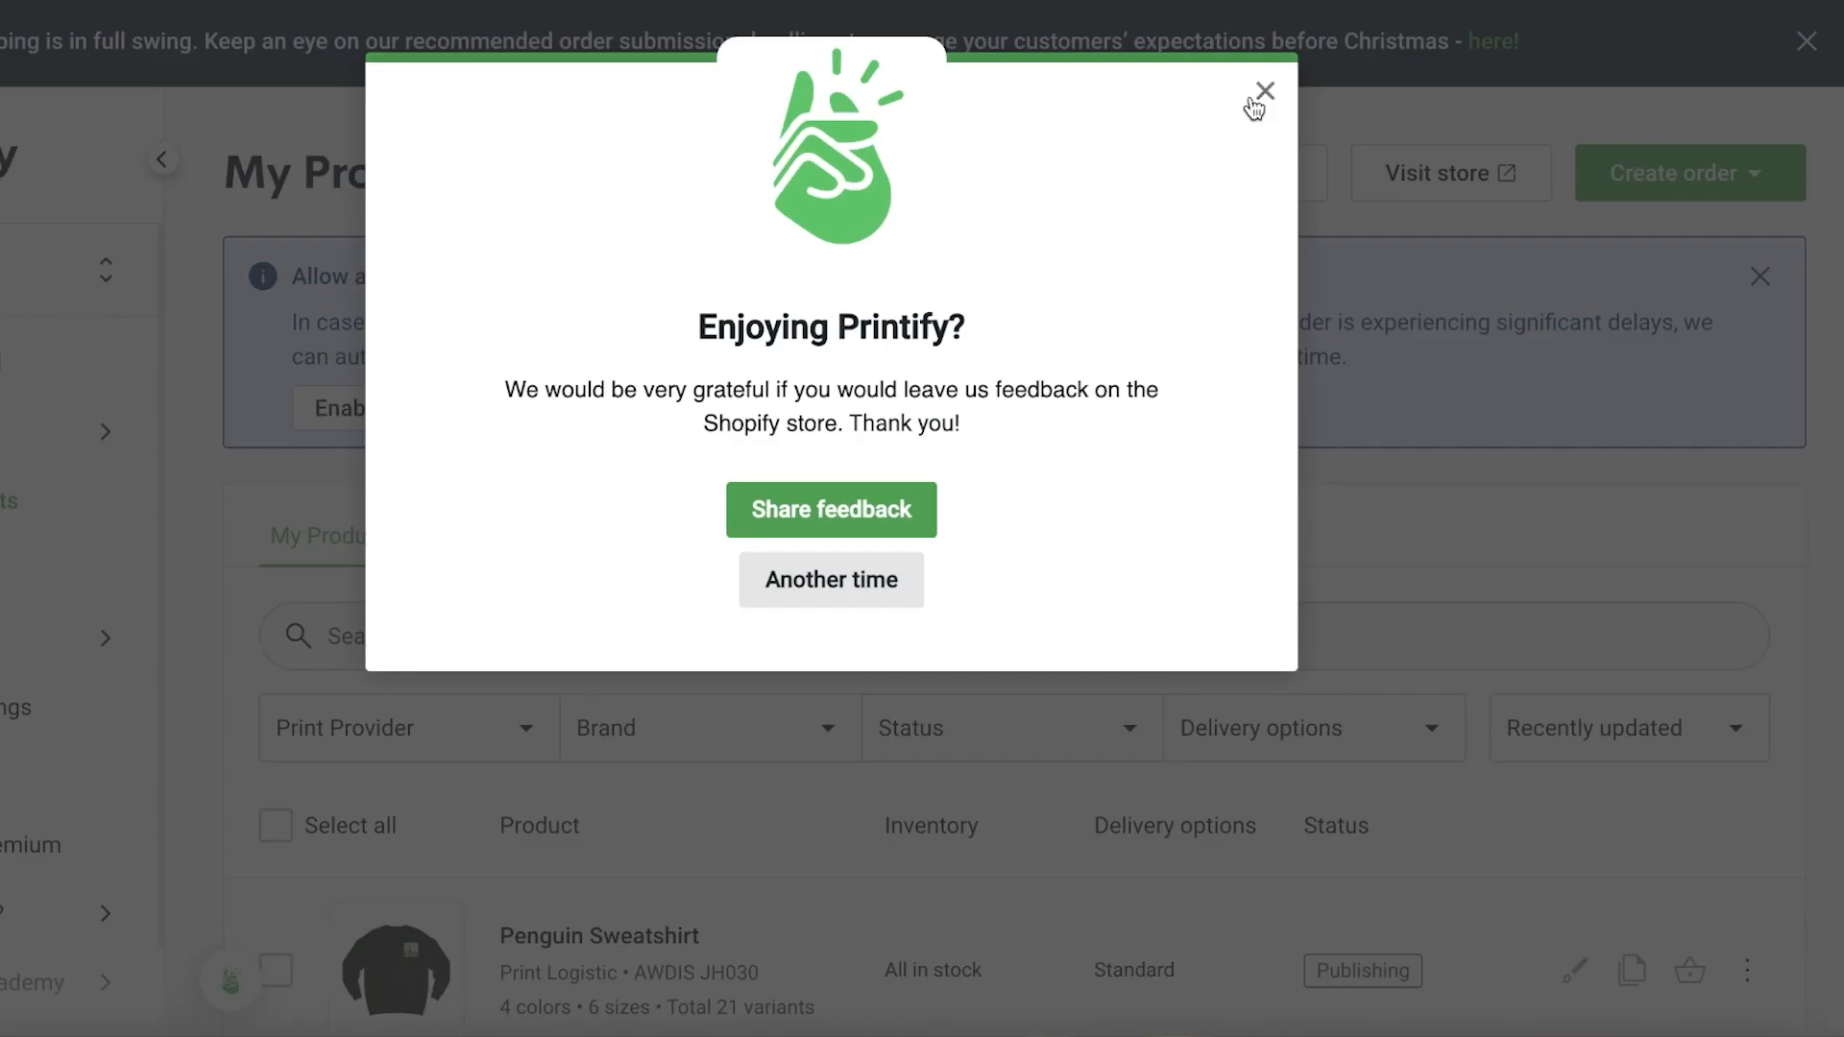
click(1262, 93)
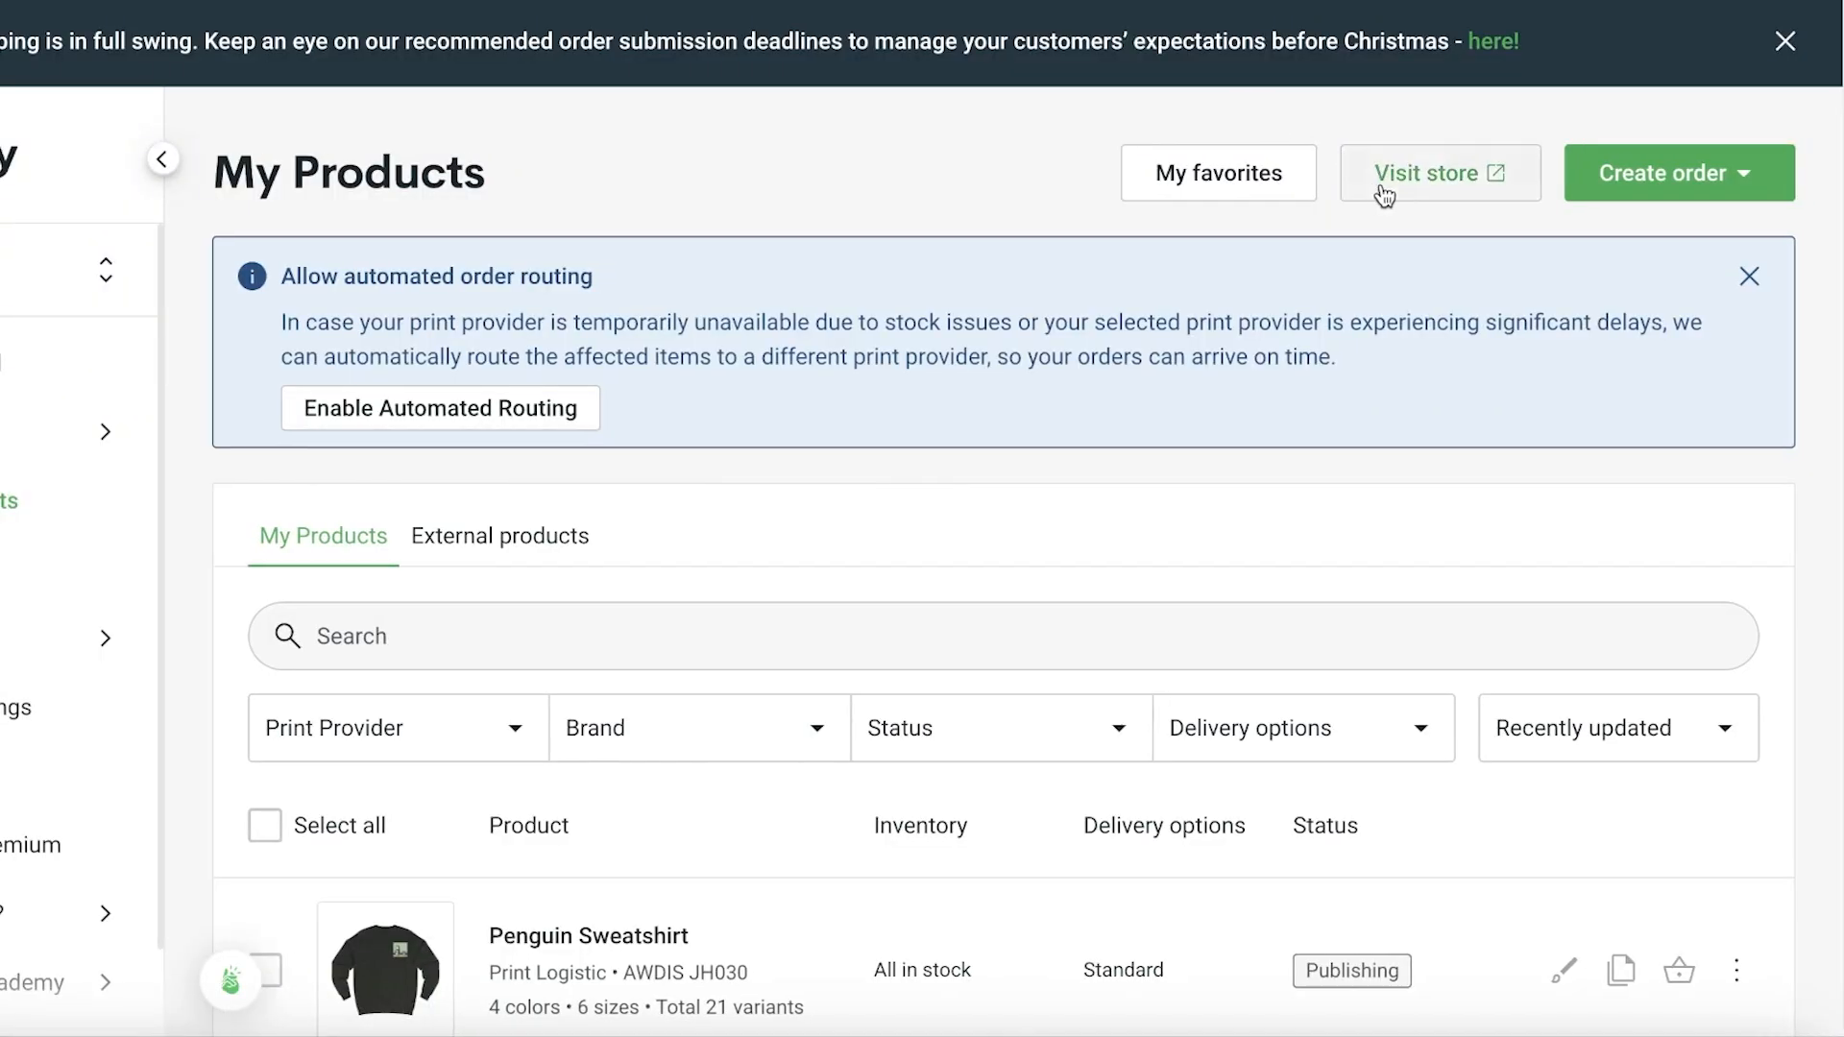
- Visit the online store and look through its featured products and full product catalog for the Penguin Sweatshirt
click(1371, 178)
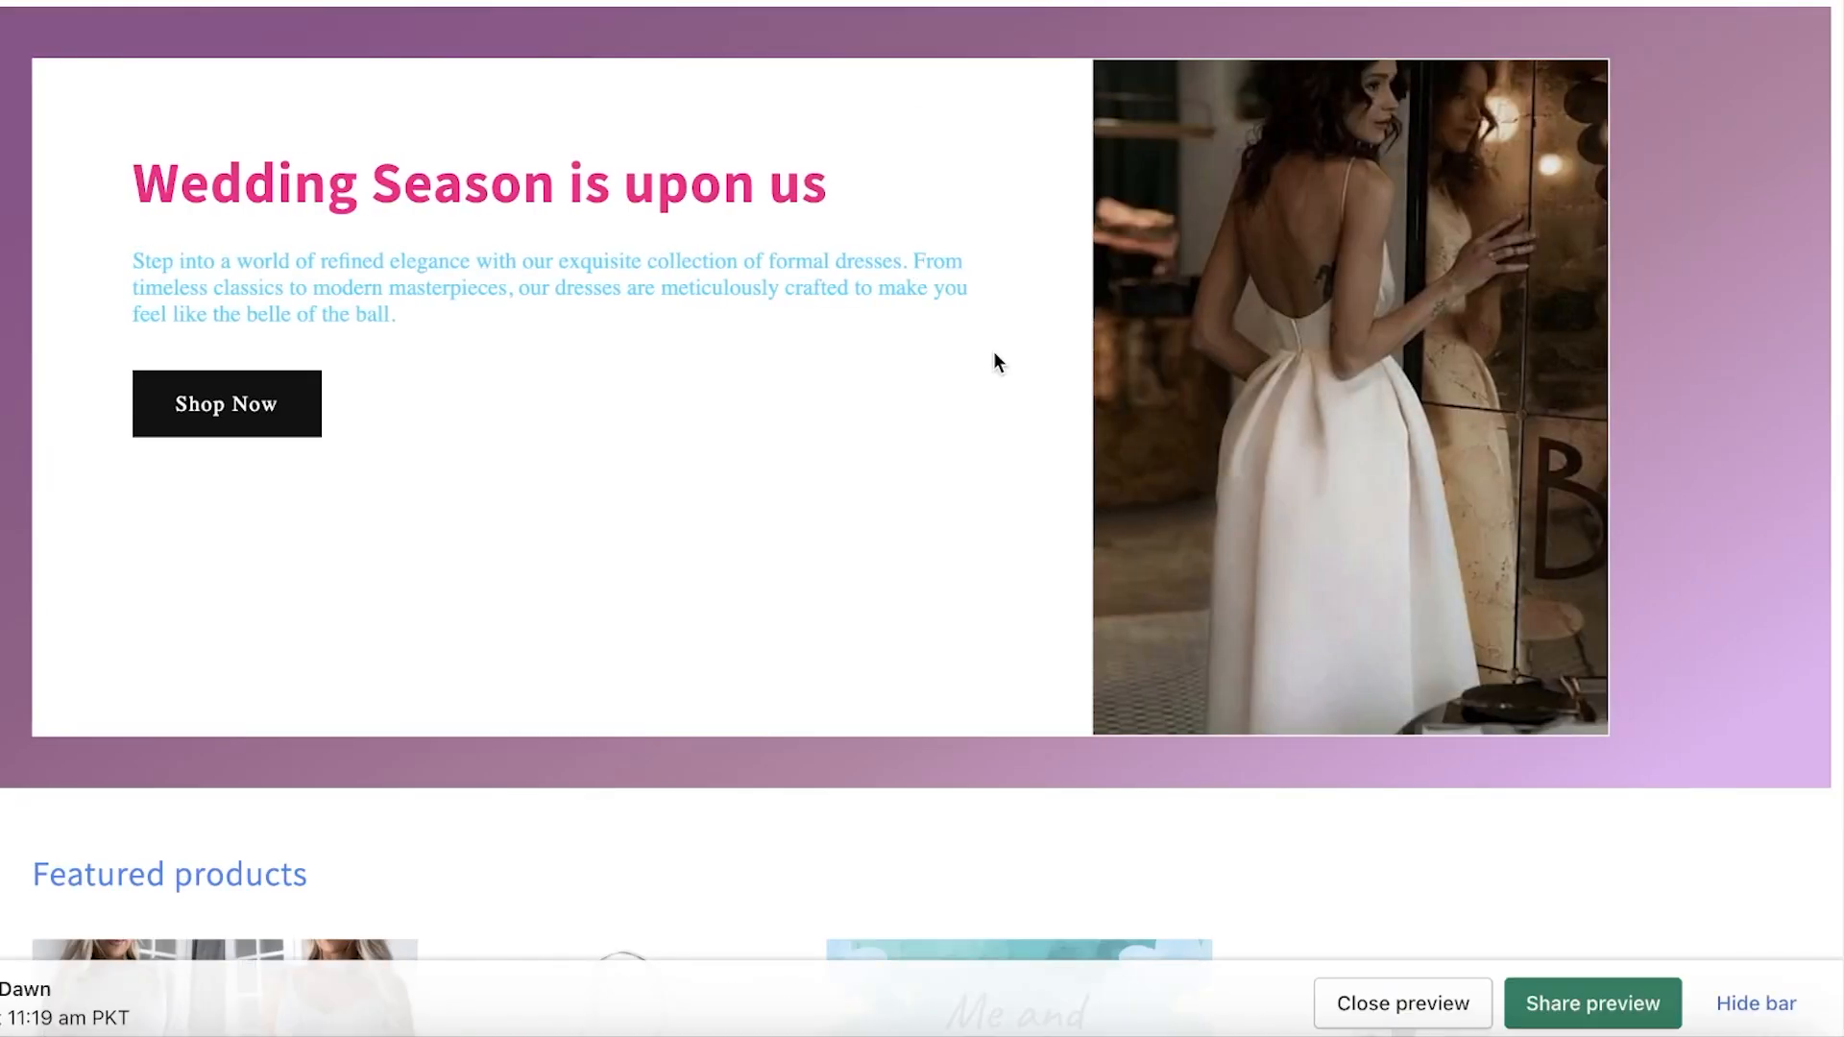
scroll(1704, 234, down, 12)
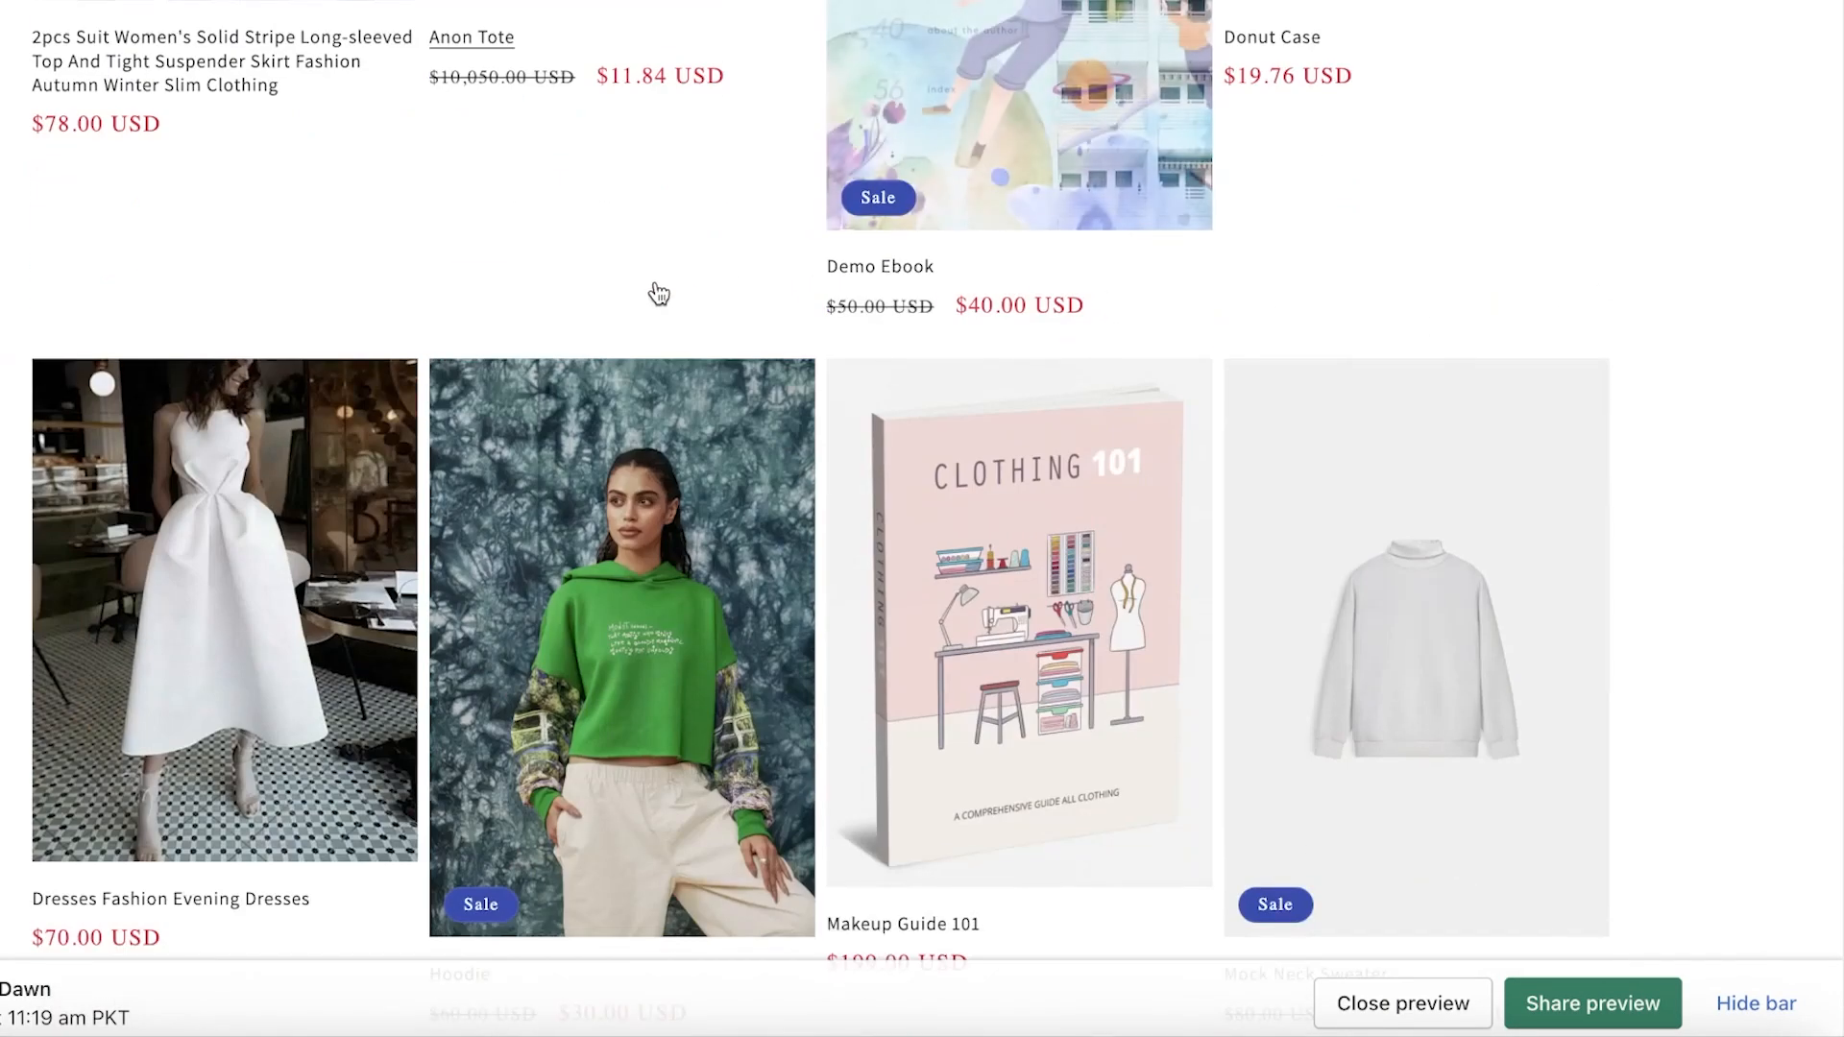
scroll(672, 288, up, 12)
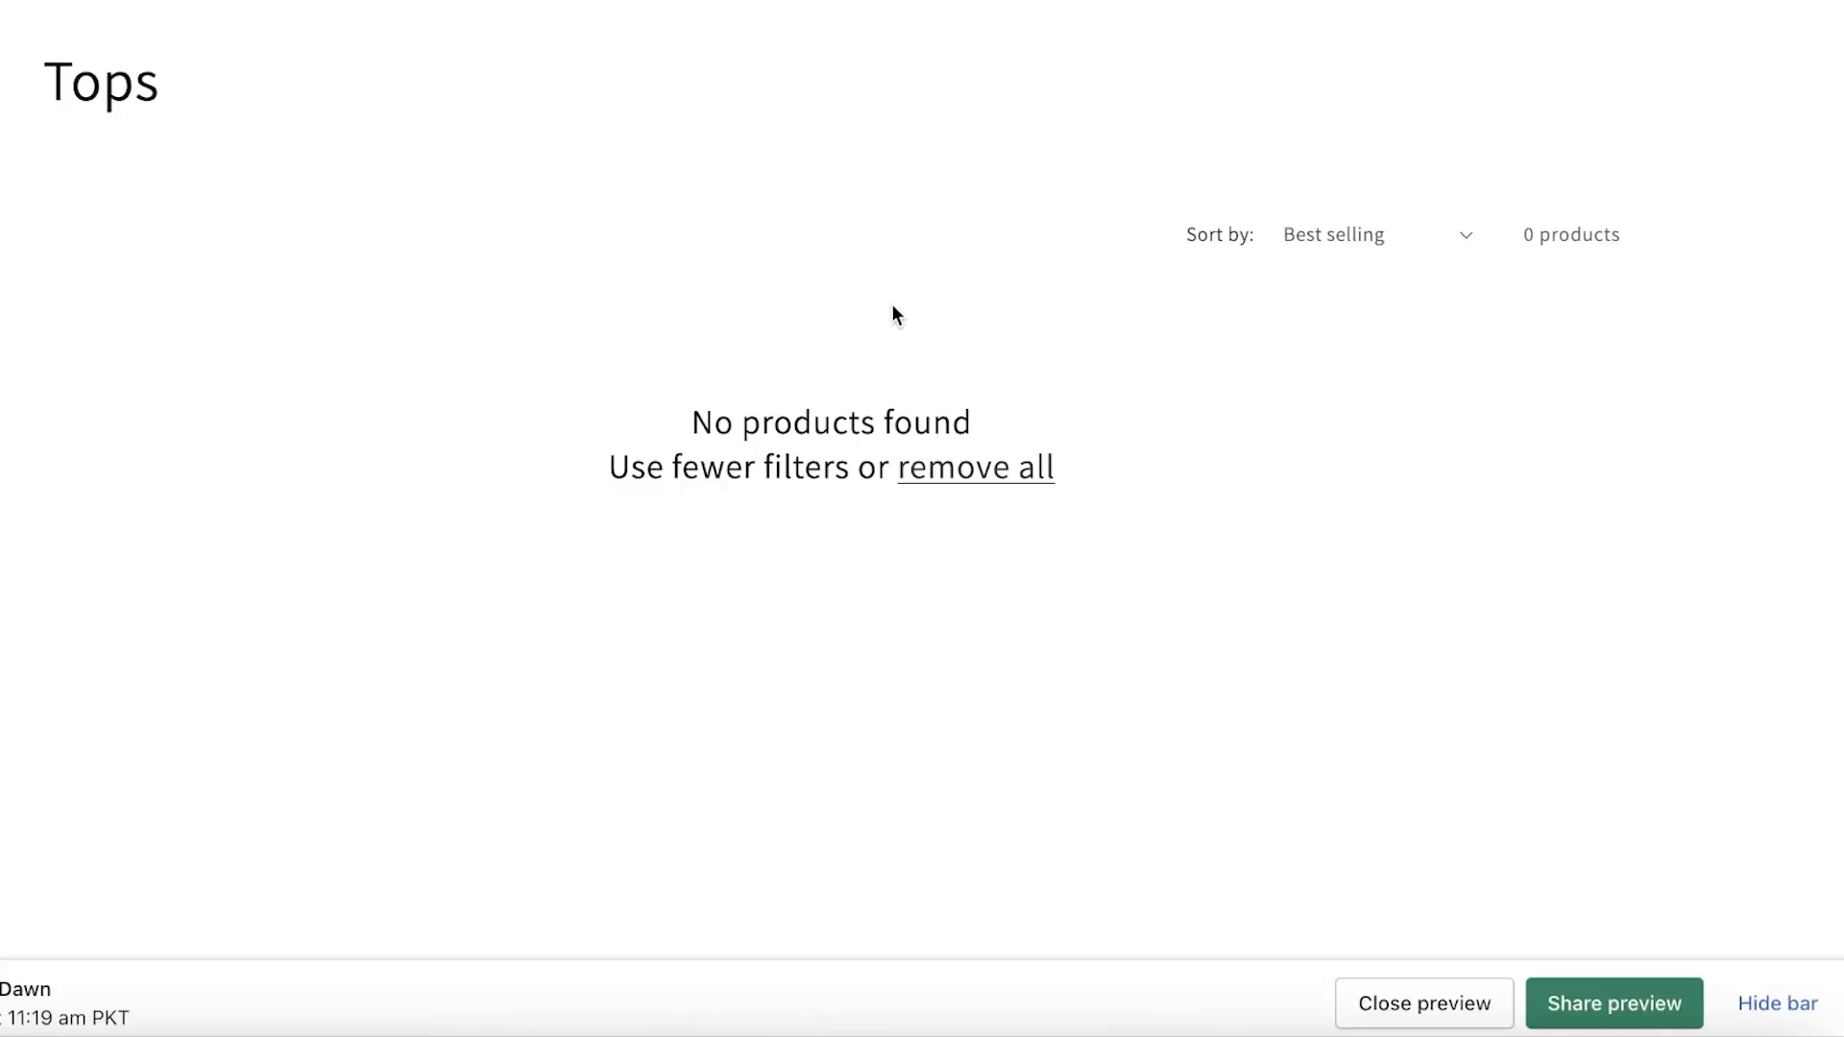
key(alt+Left)
scroll(795, 447, down, 15)
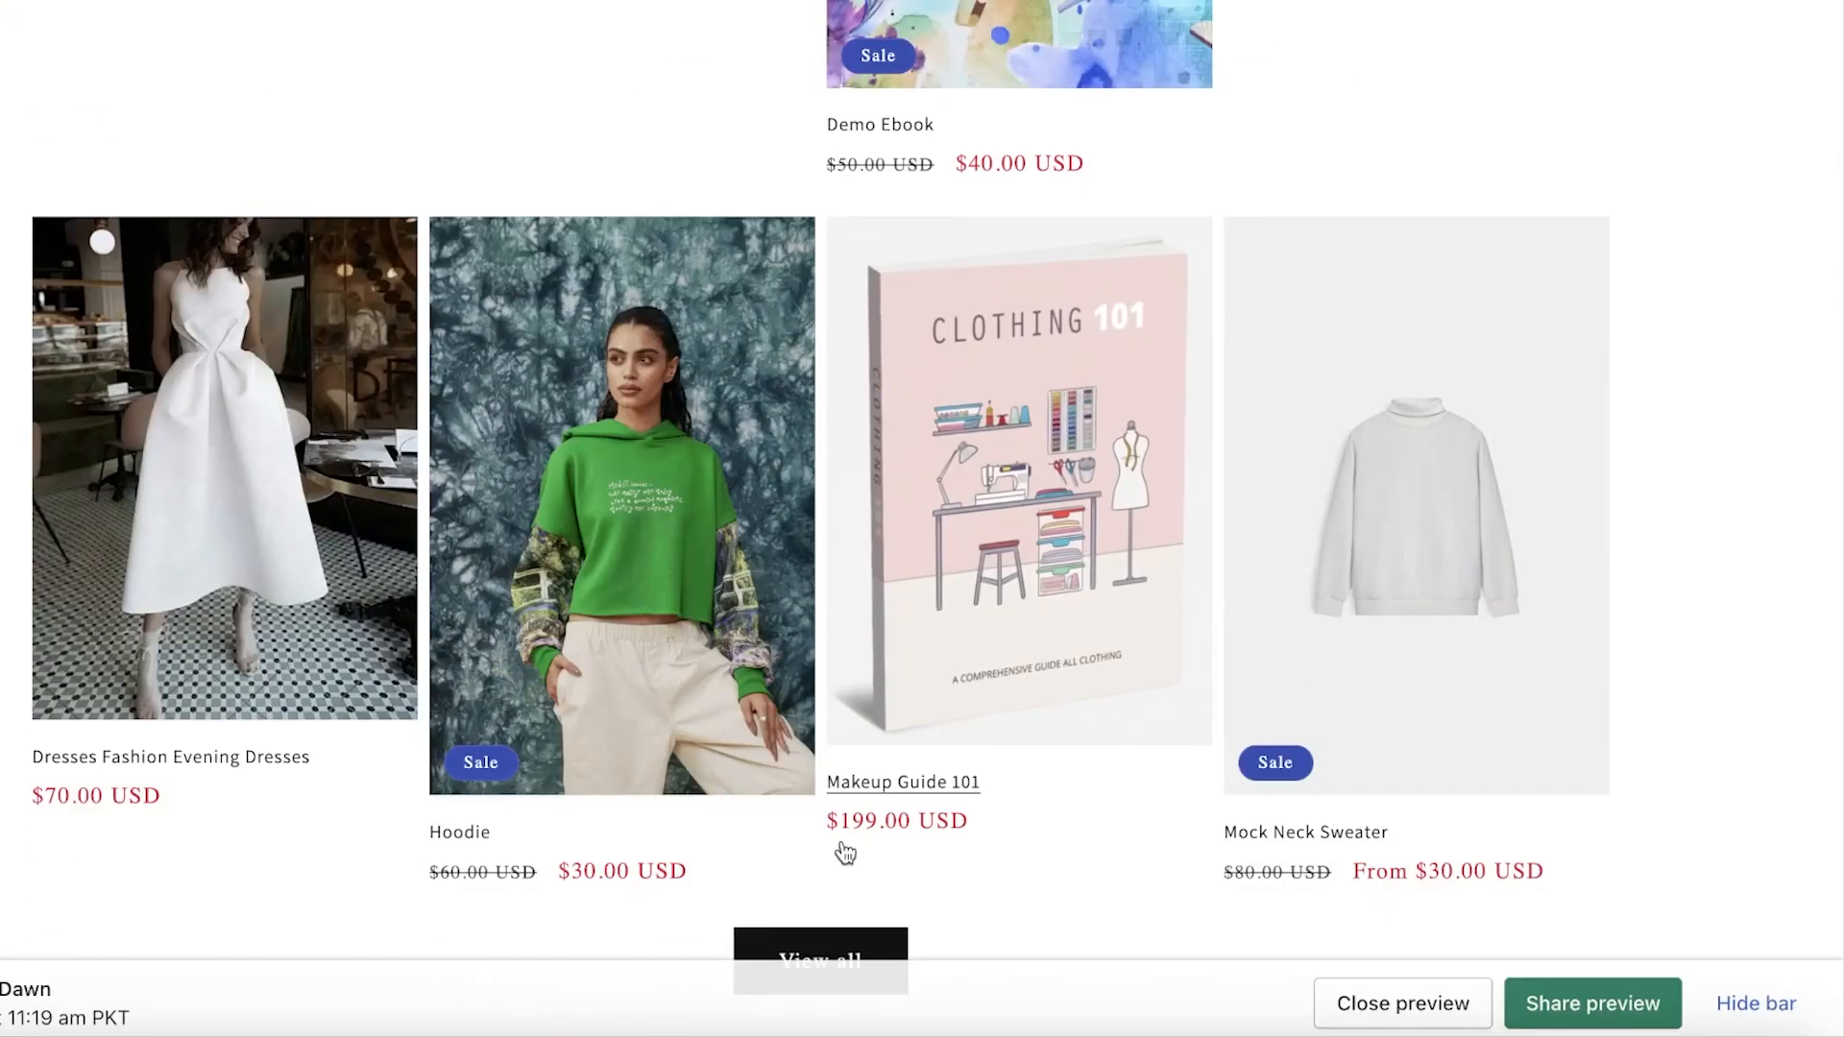
click(843, 953)
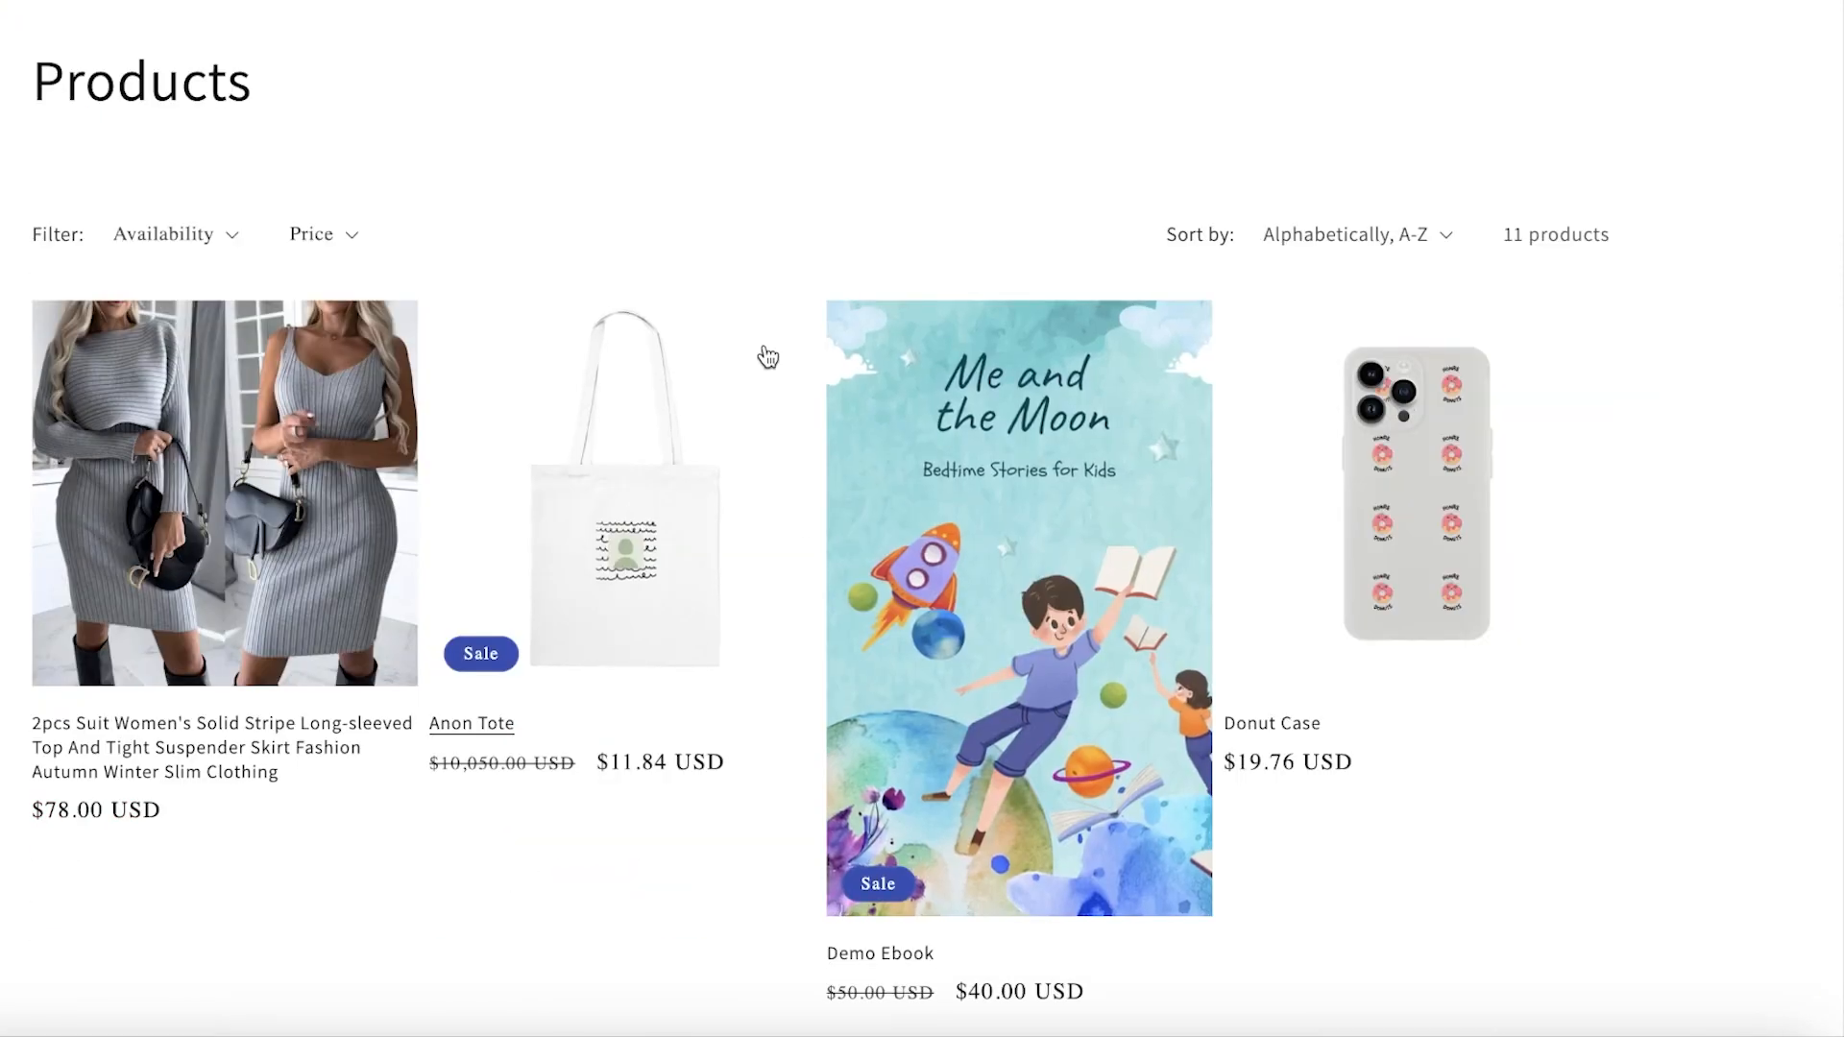
scroll(762, 359, down, 9)
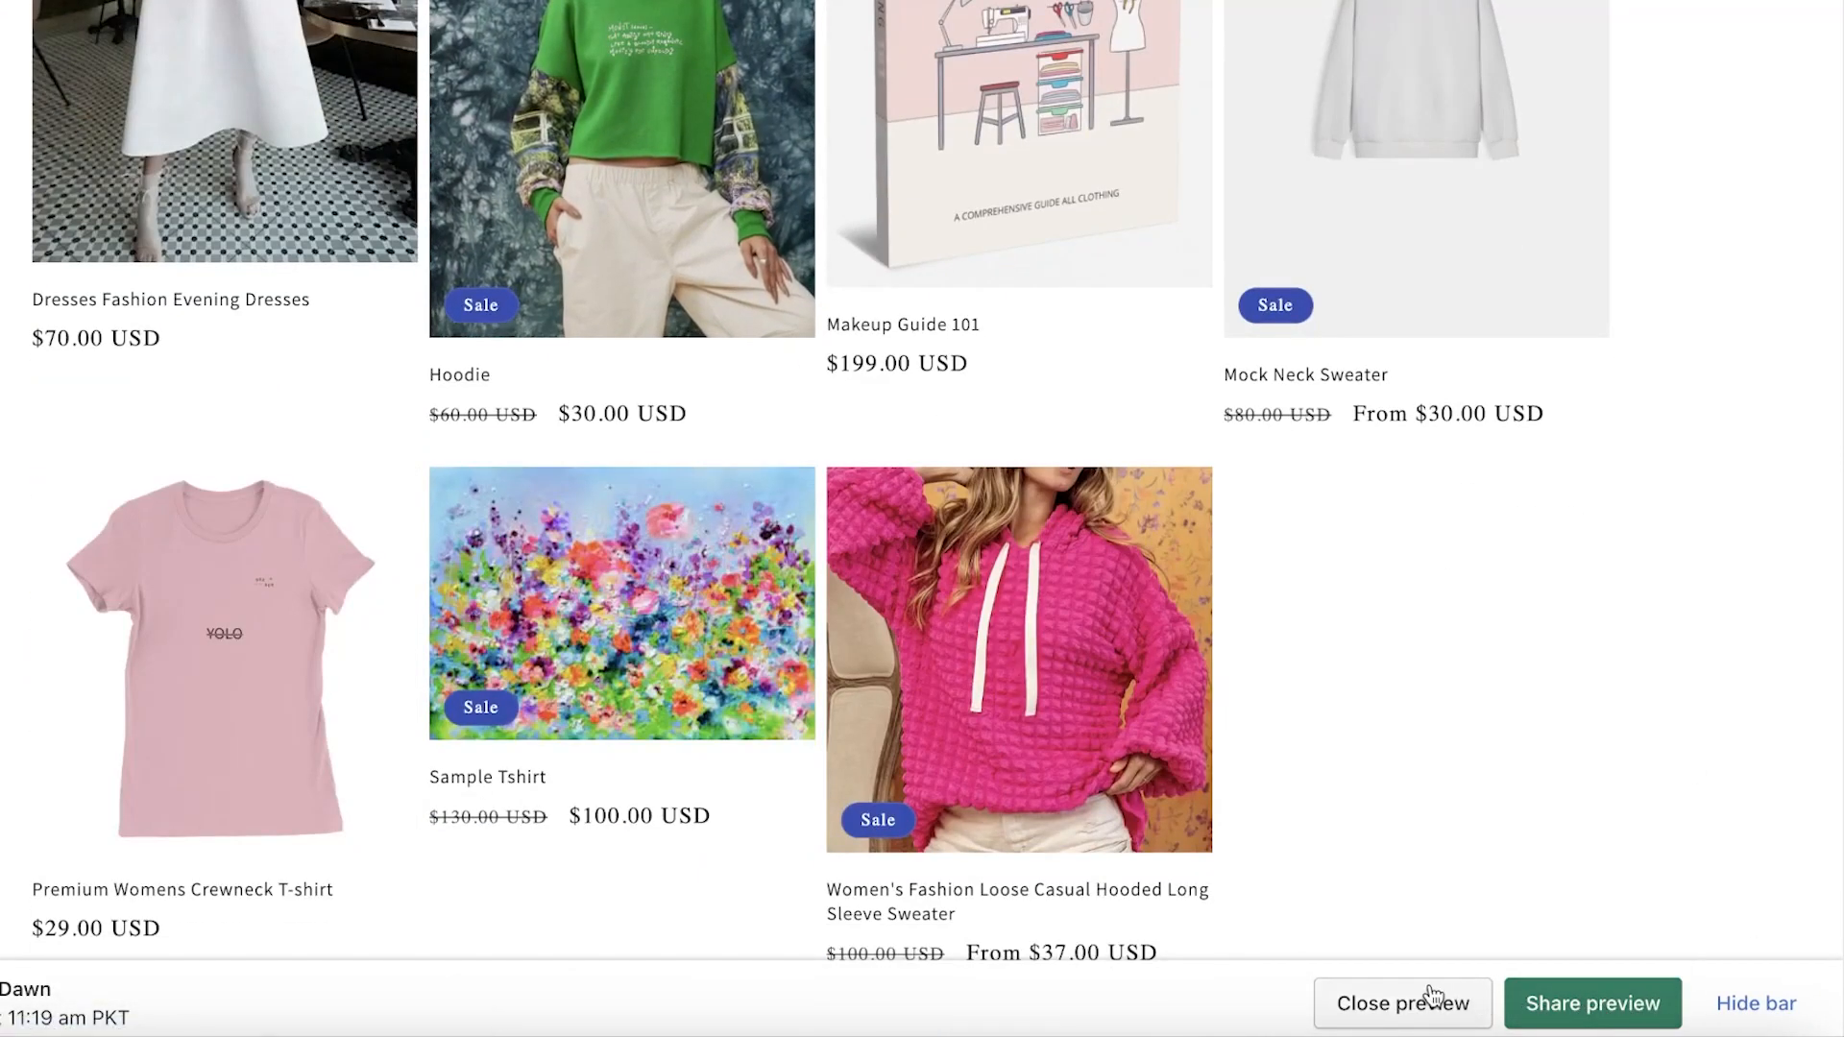
scroll(1536, 701, up, 10)
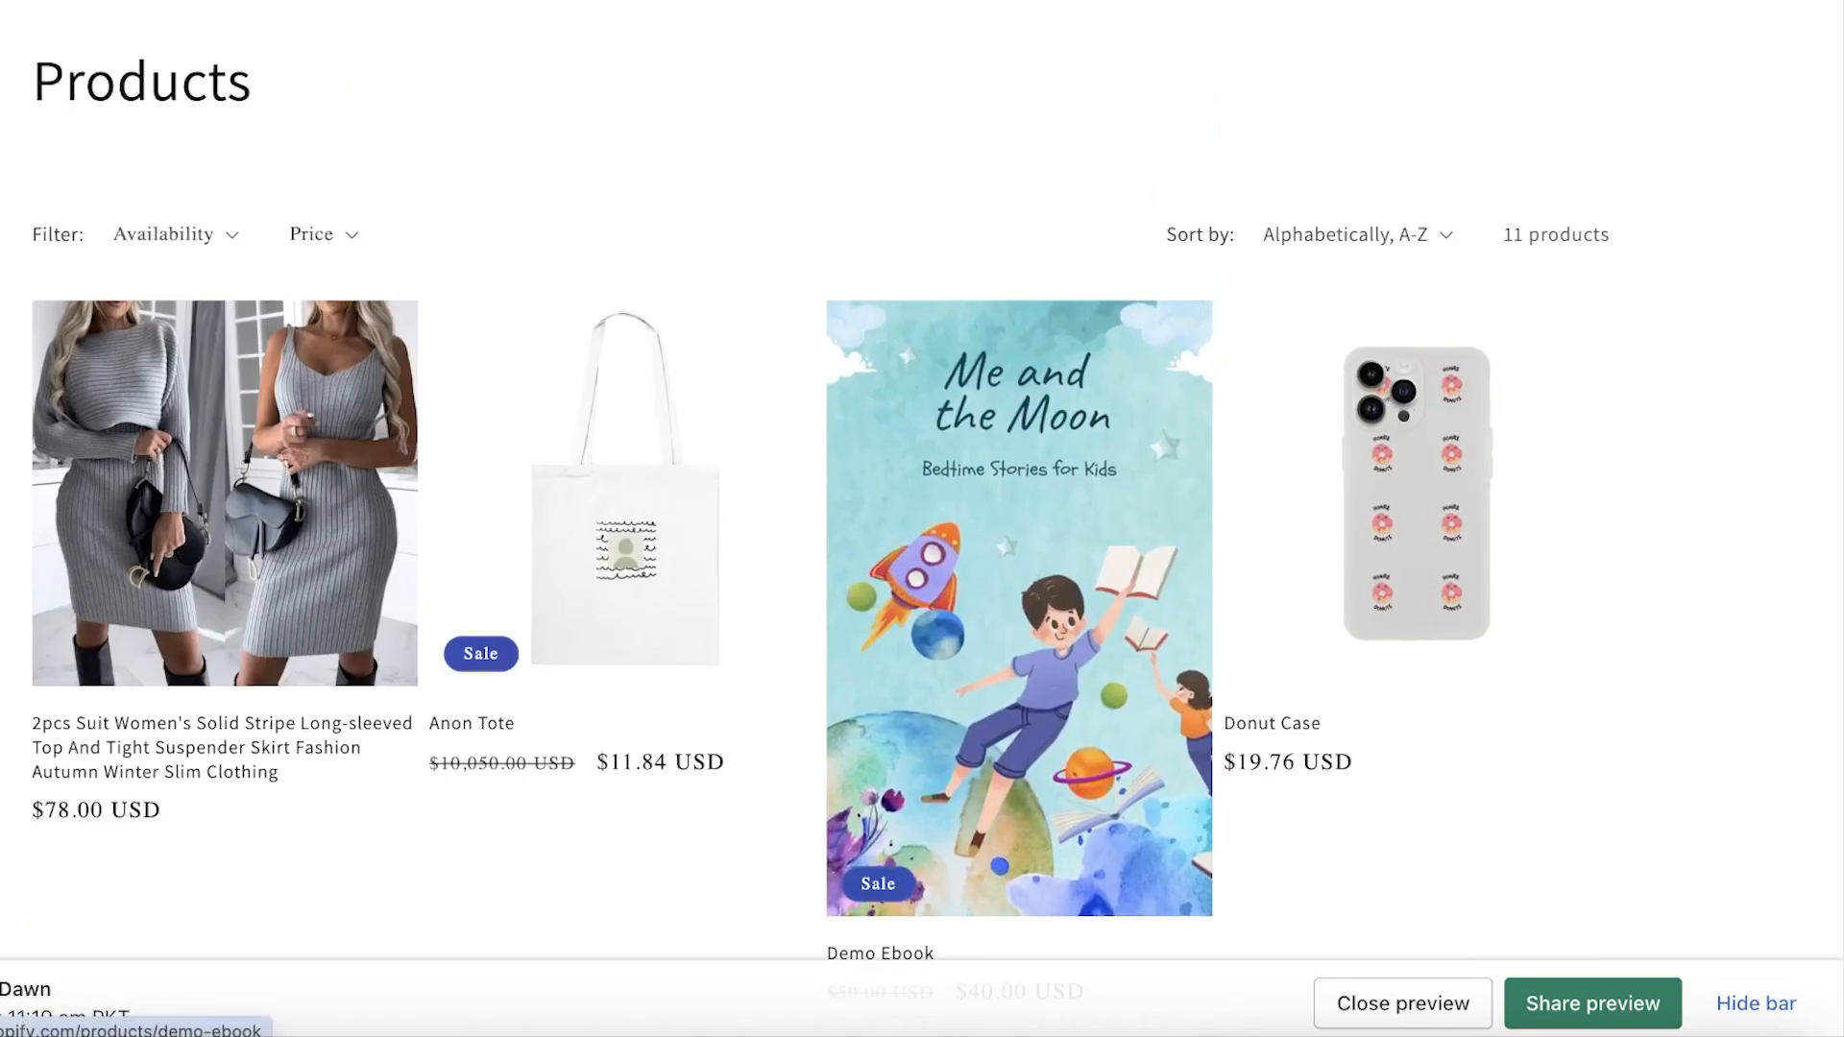
- Switch to the Shopify website, log in to the store's admin, and open its product list
text(sho)
key(Return)
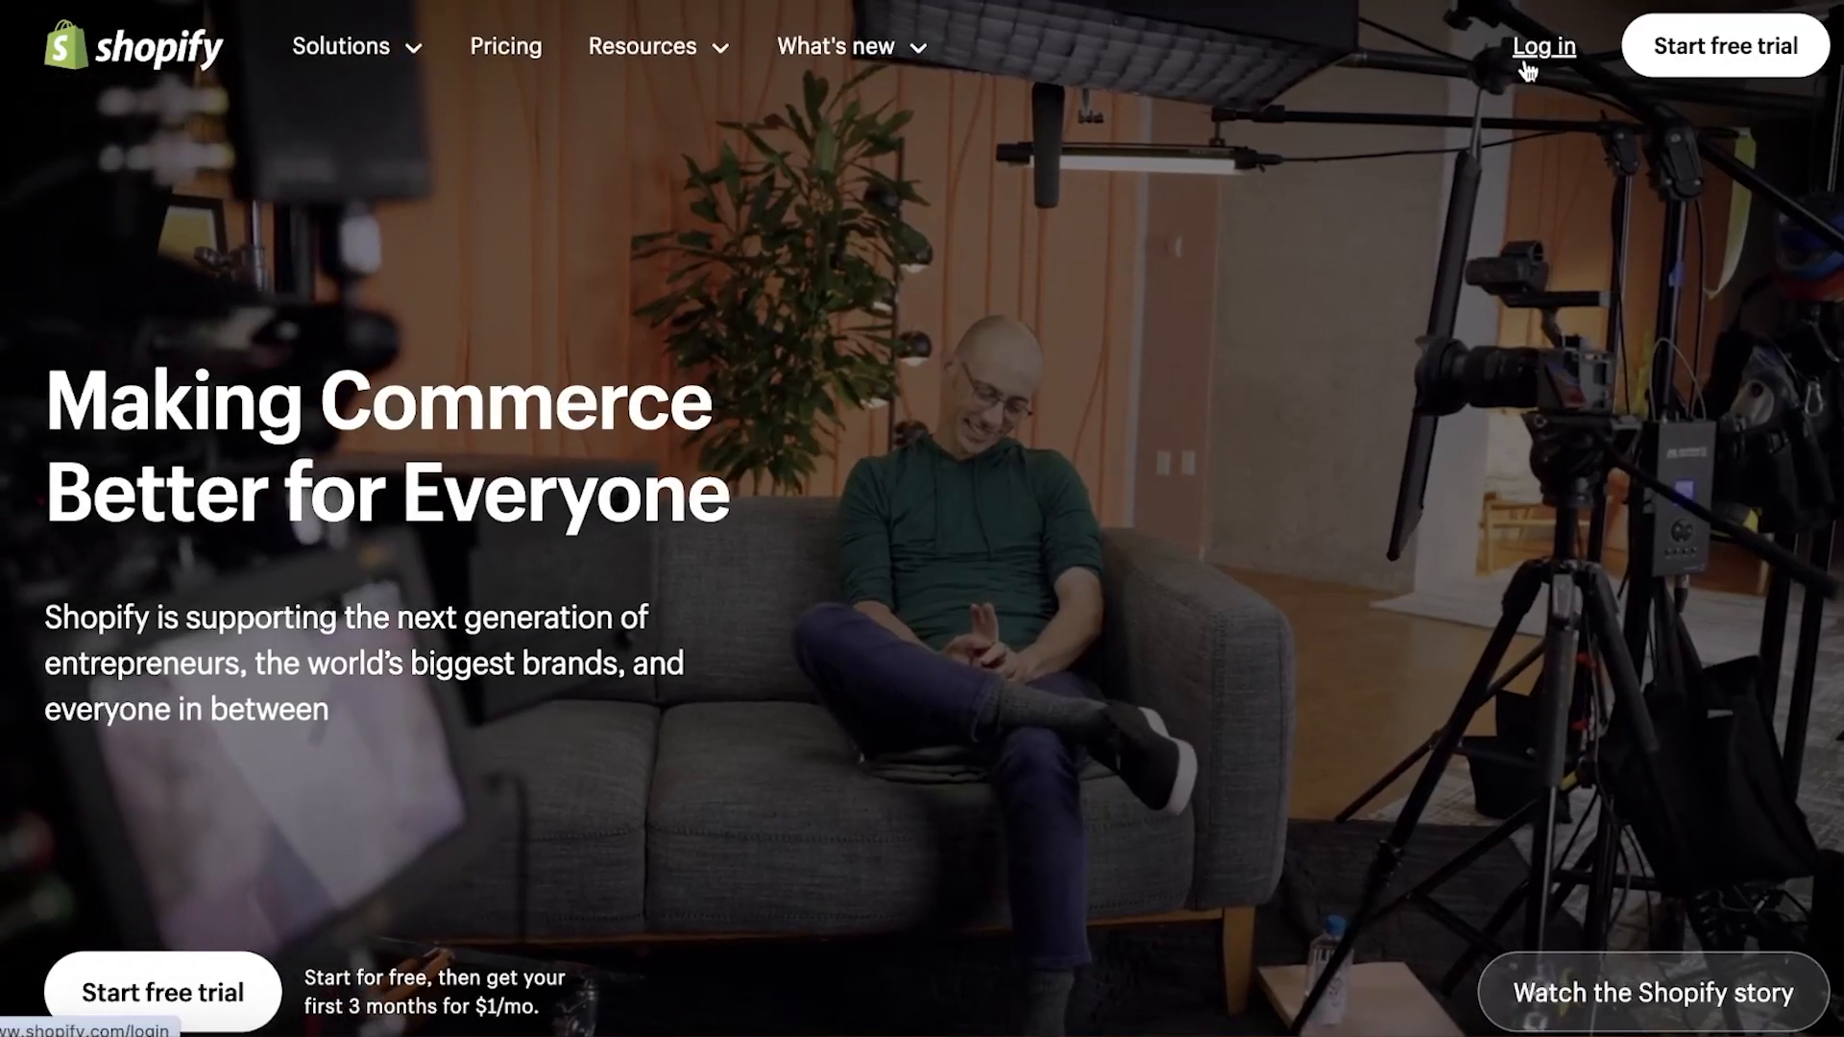
click(1525, 64)
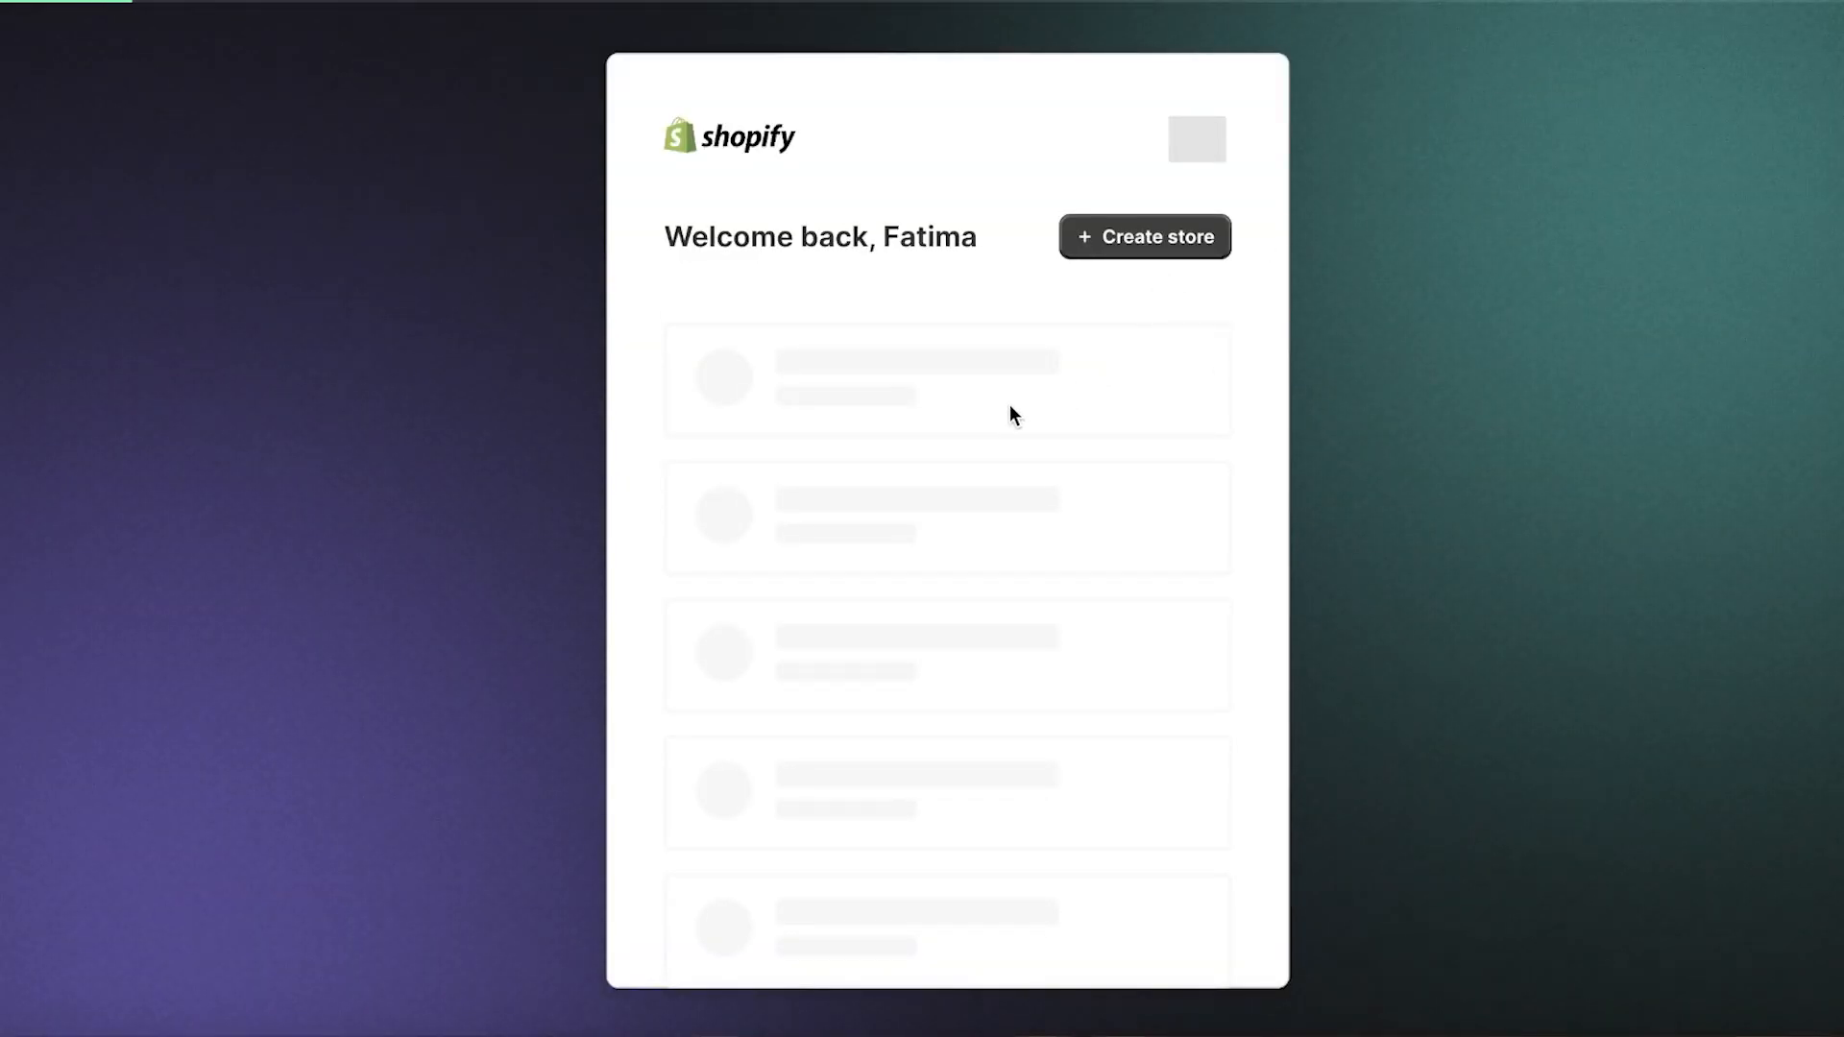
click(889, 509)
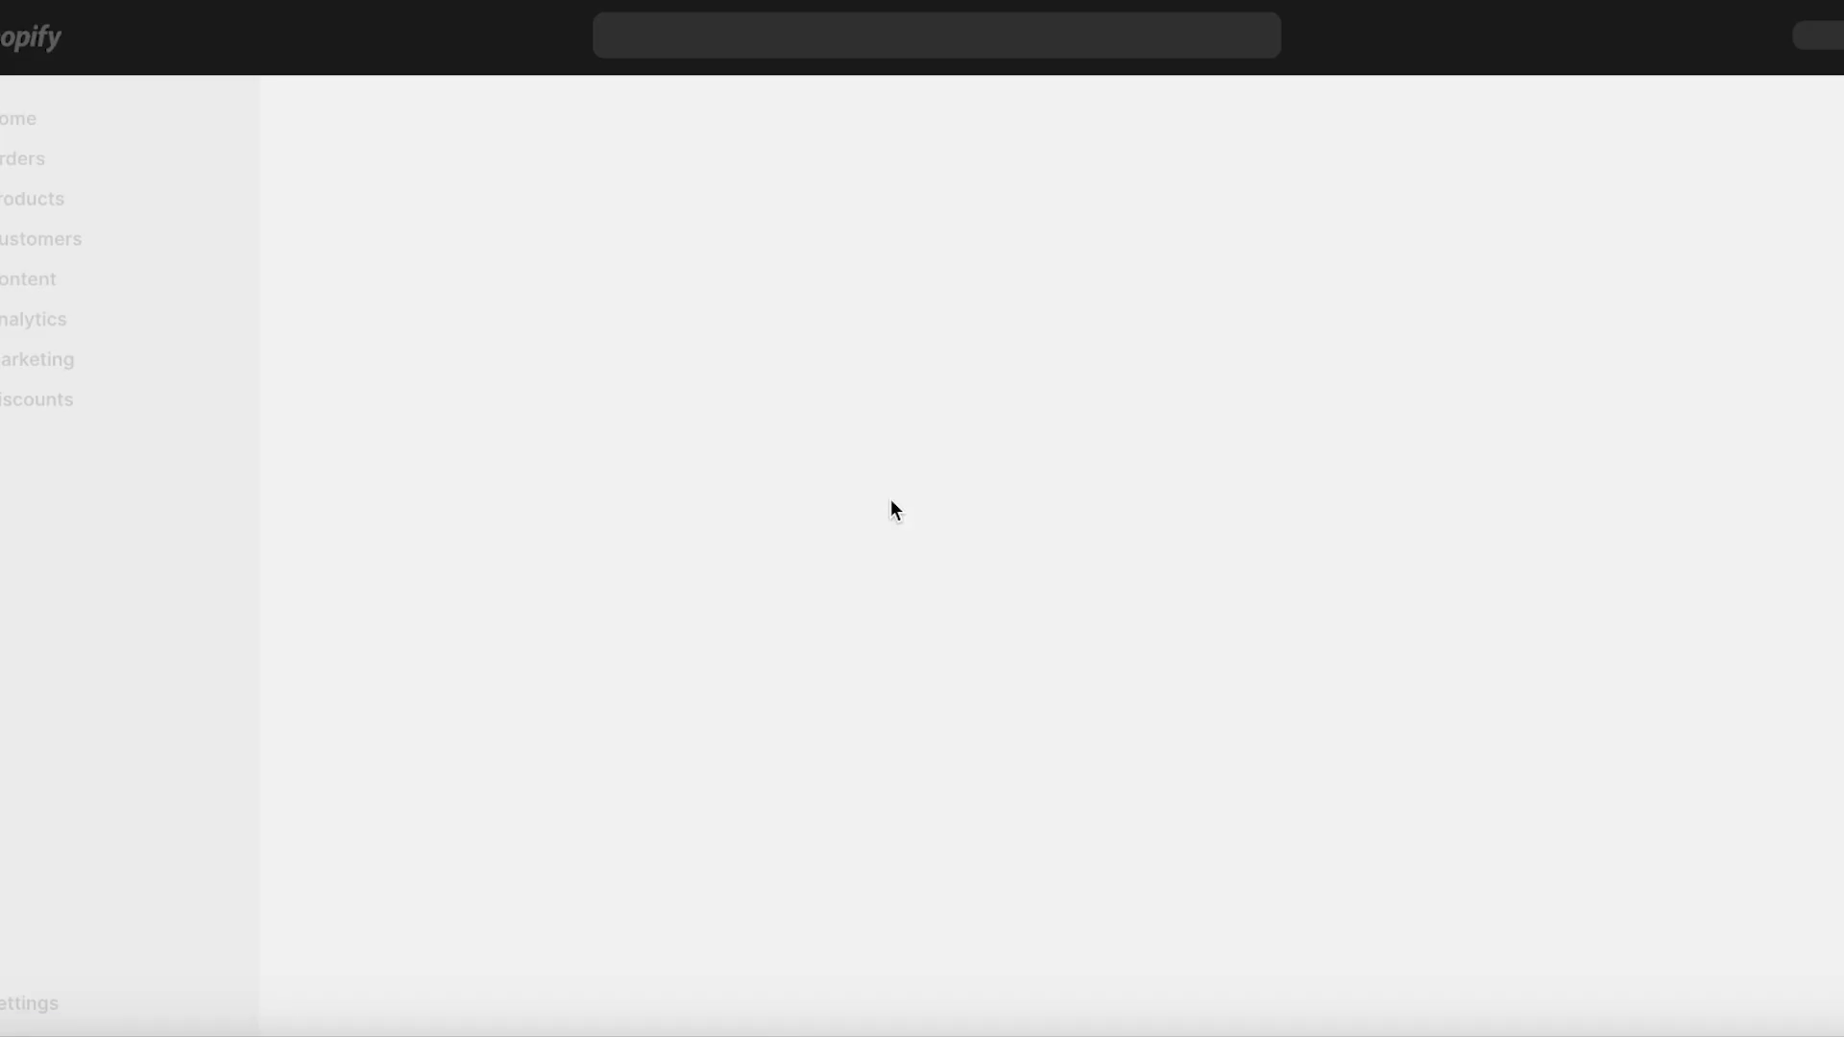
click(27, 200)
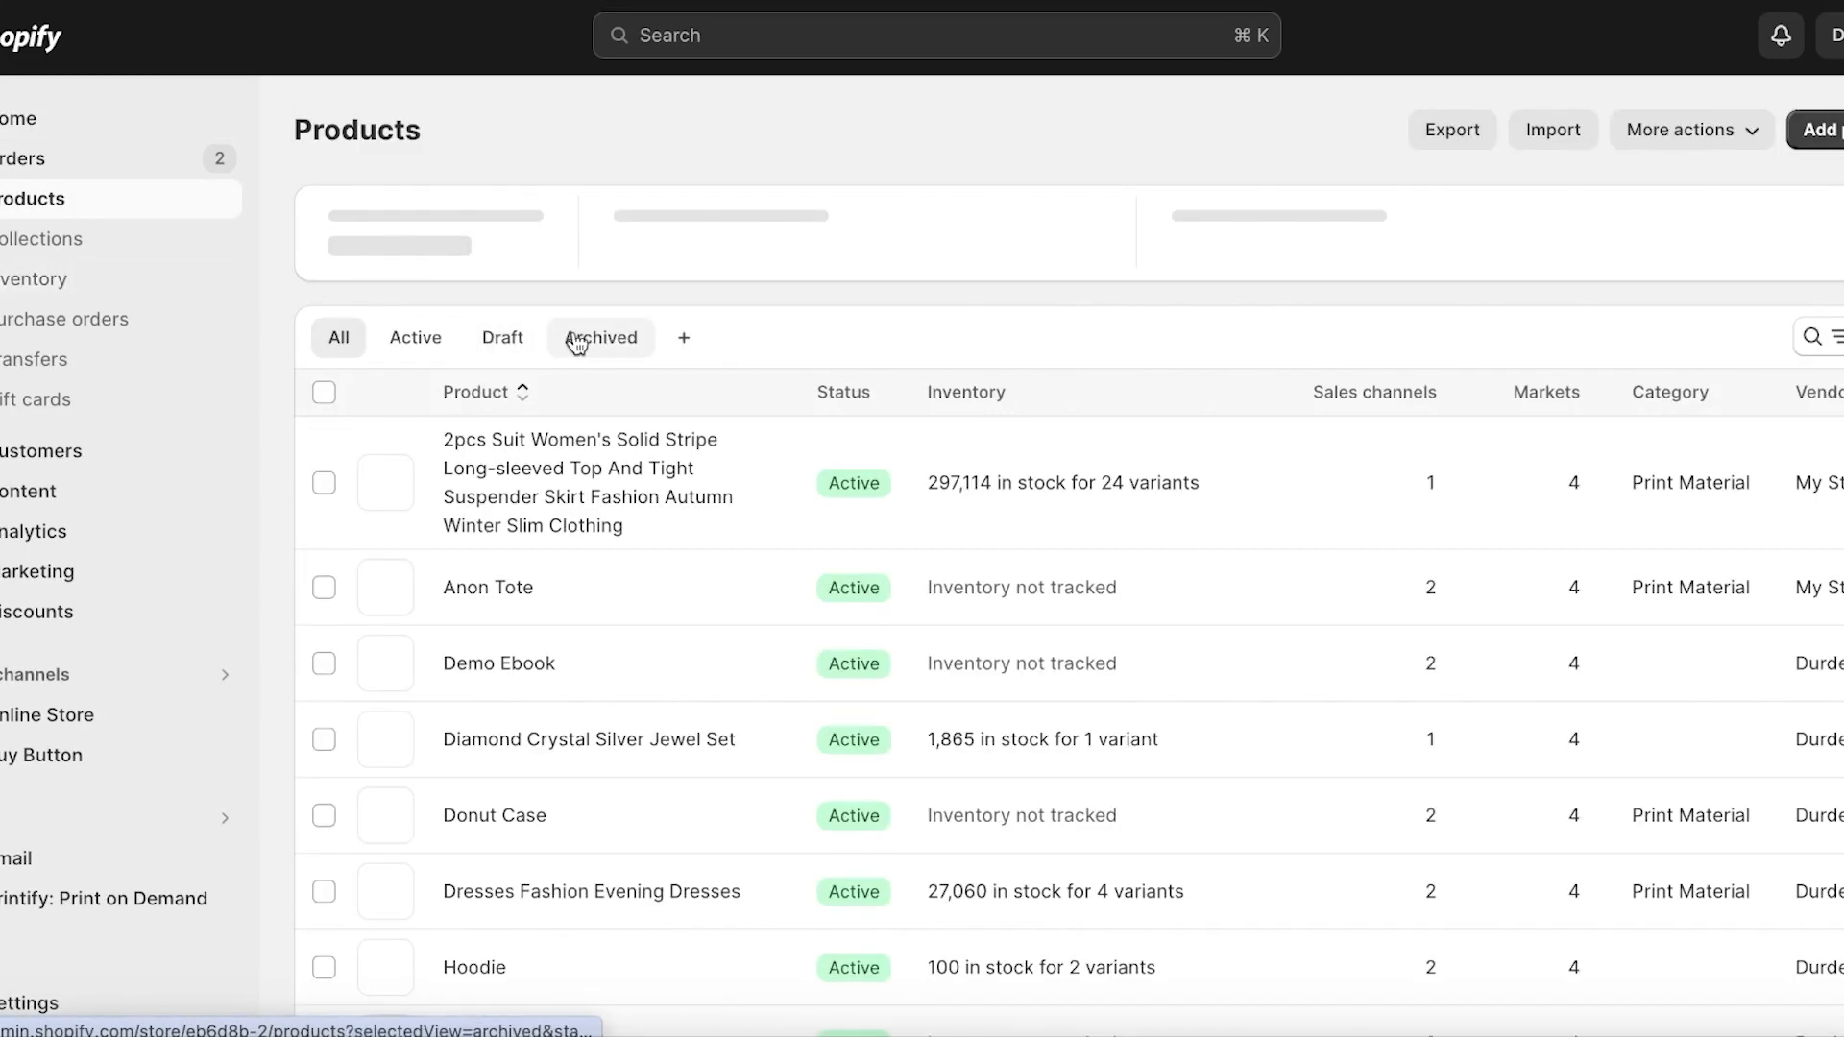
- Find the Penguin Sweatshirt in the product list and preview it on the online store
scroll(531, 610, down, 3)
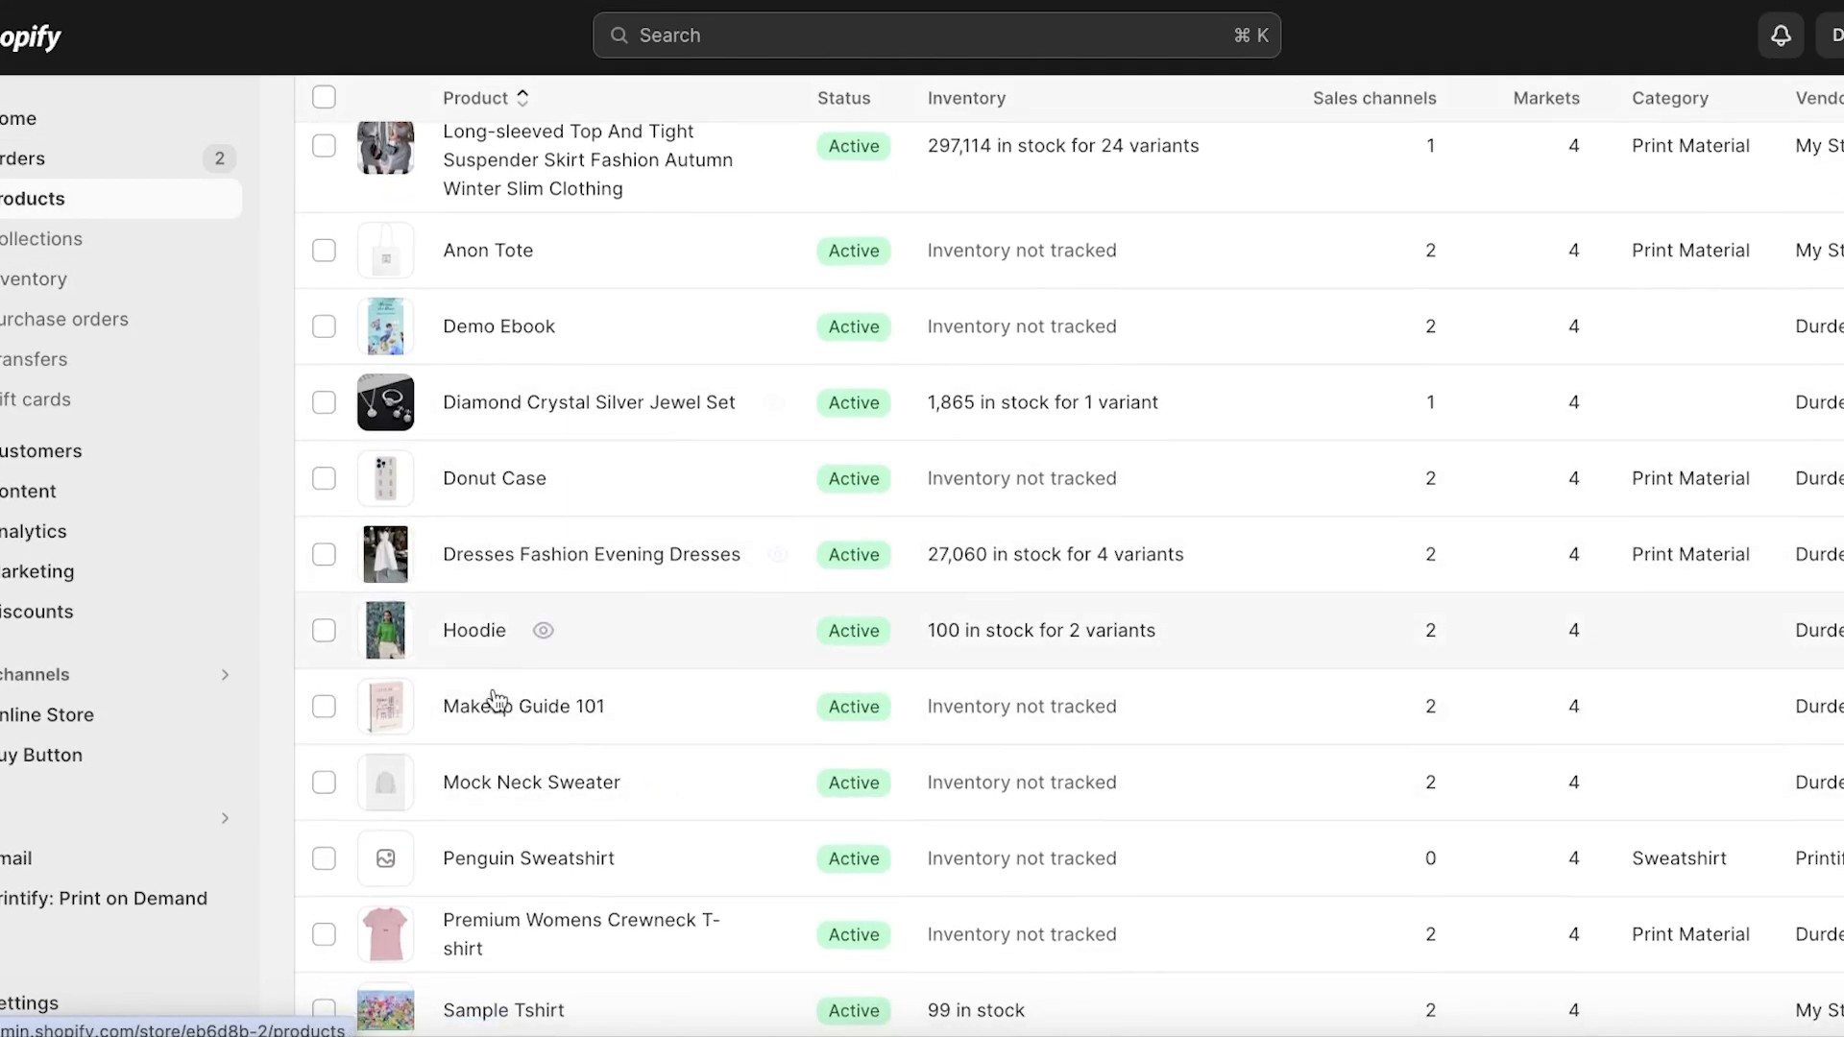
scroll(500, 685, down, 1)
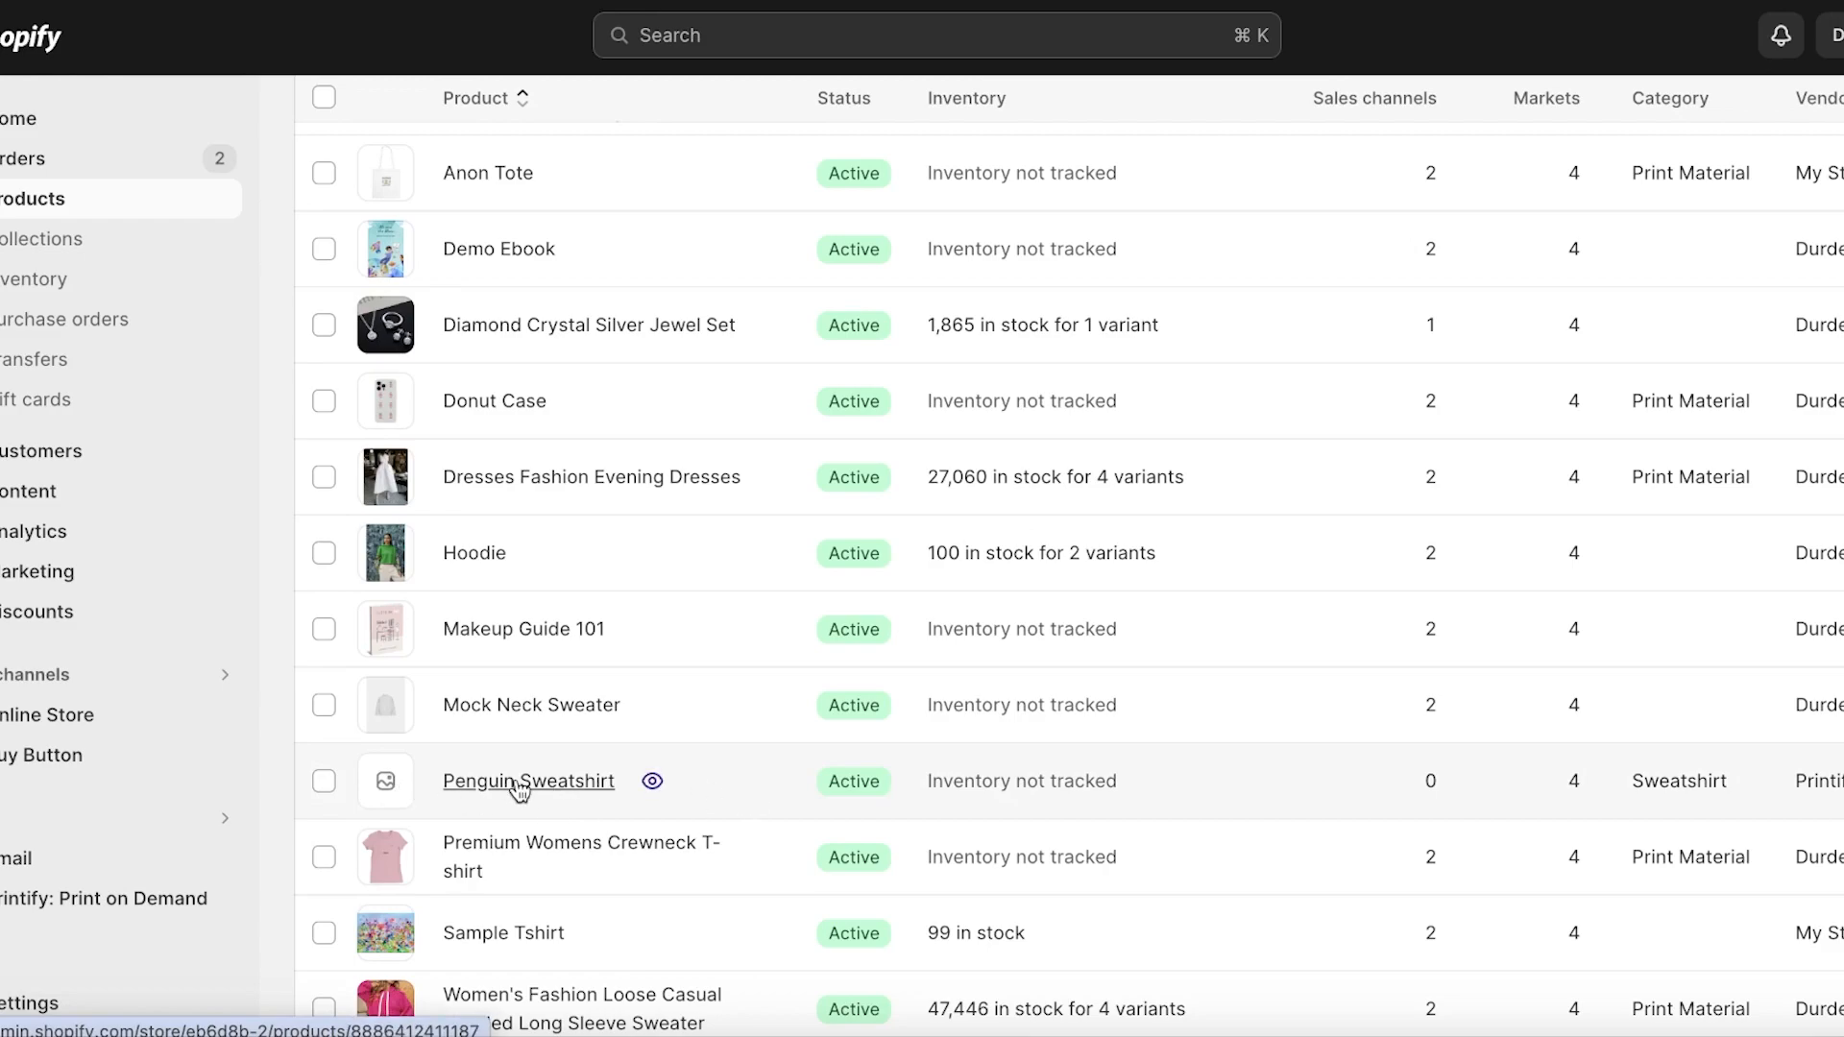
click(652, 781)
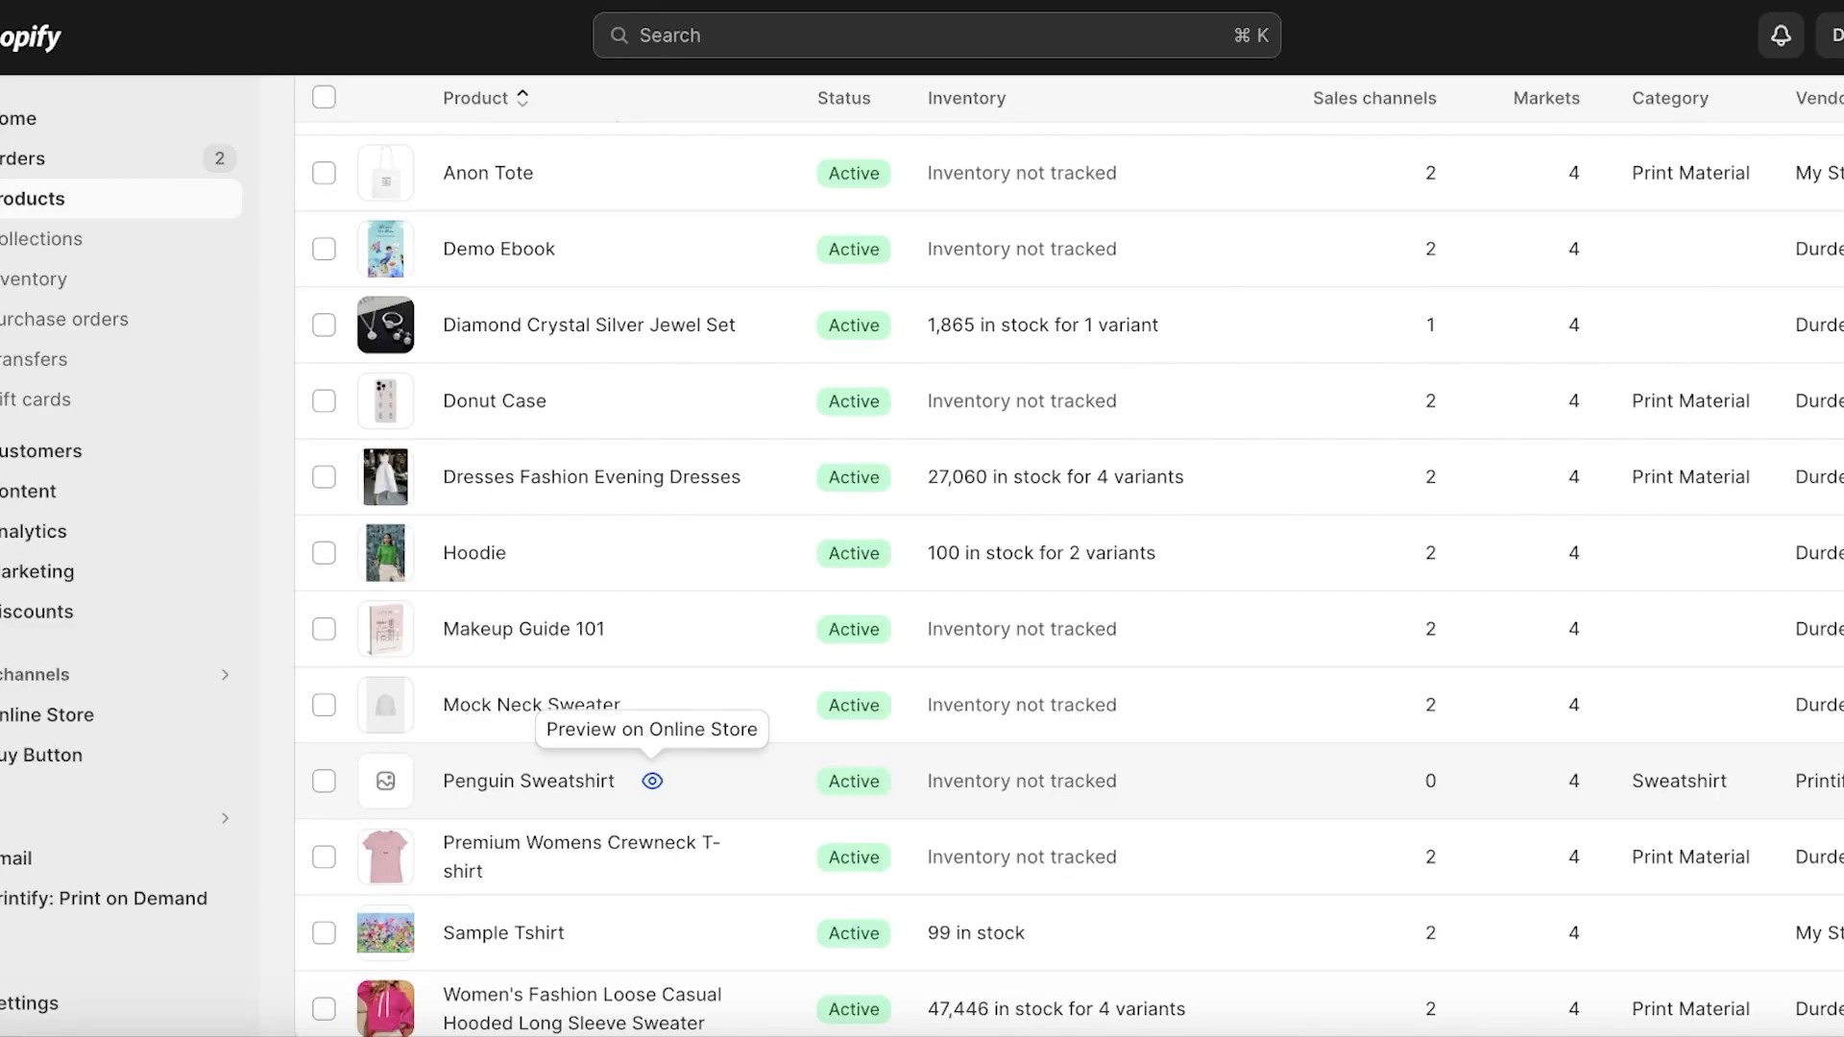
scroll(889, 394, up, 4)
scroll(889, 394, down, 1)
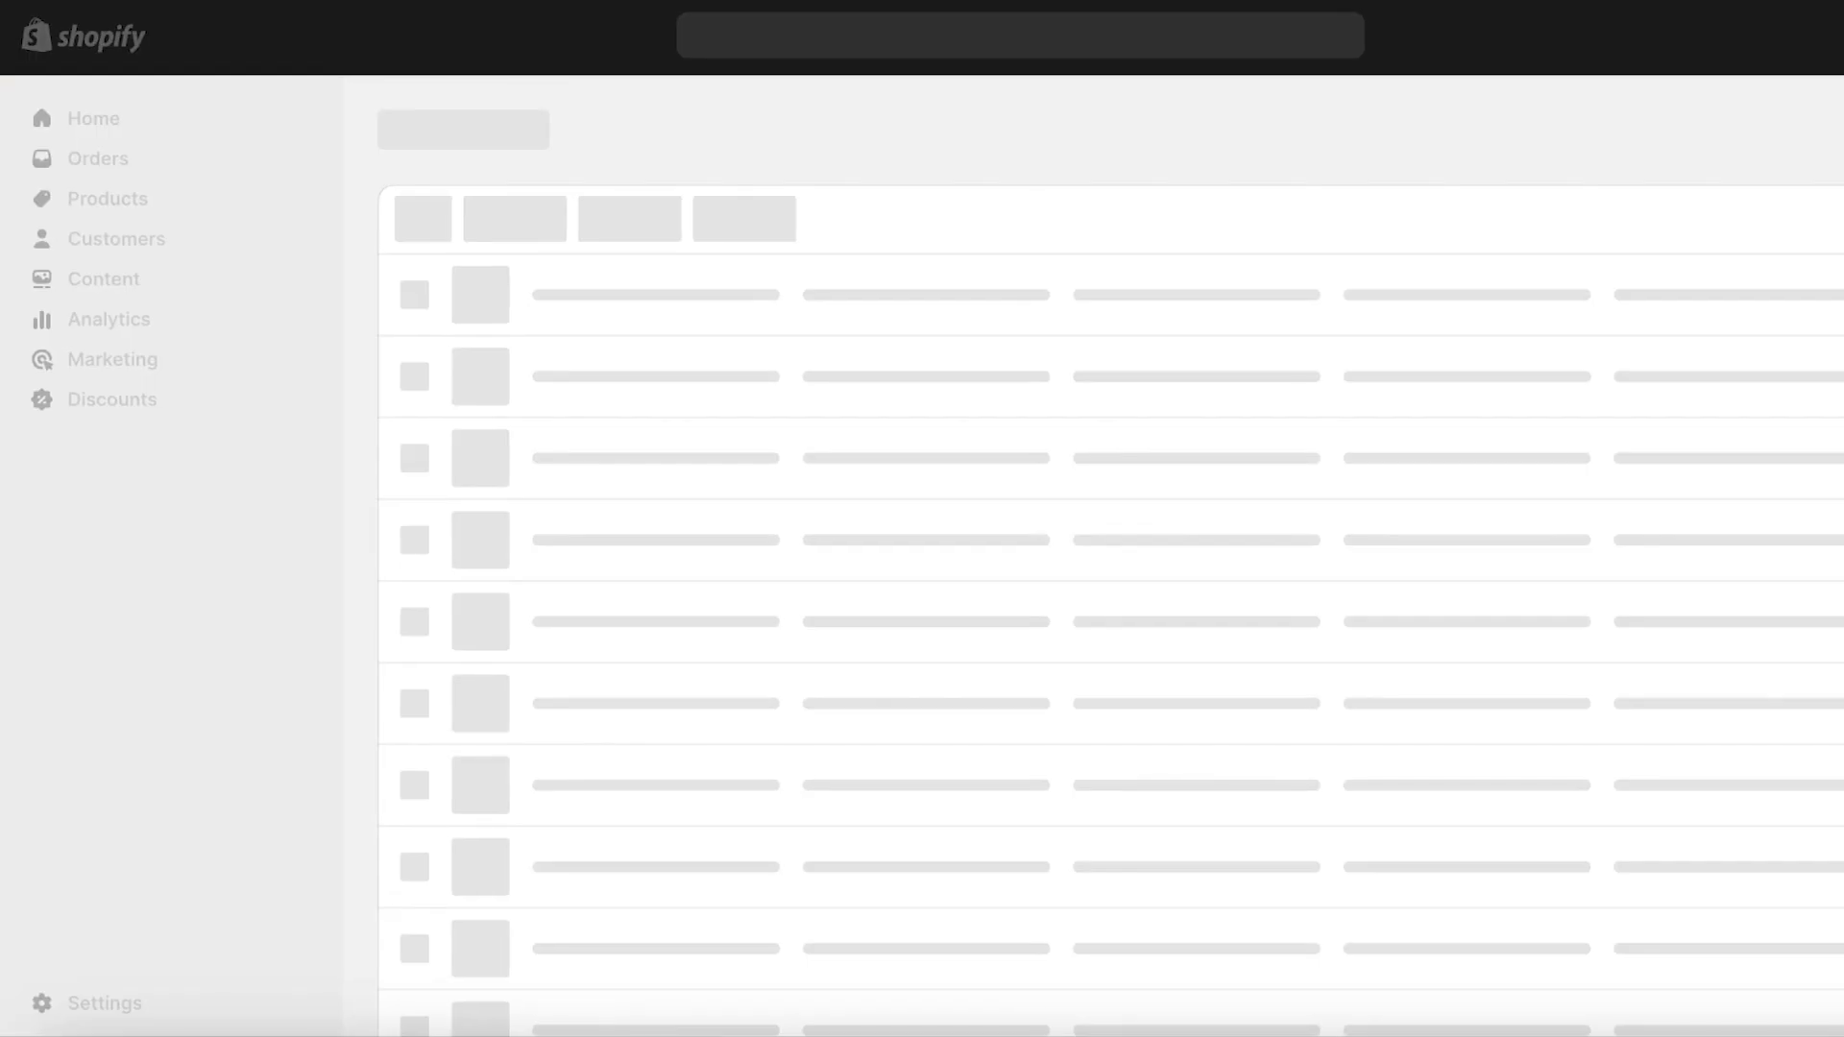
- Open the Printify: Print on Demand app within the Shopify admin and browse its product catalog
click(96, 898)
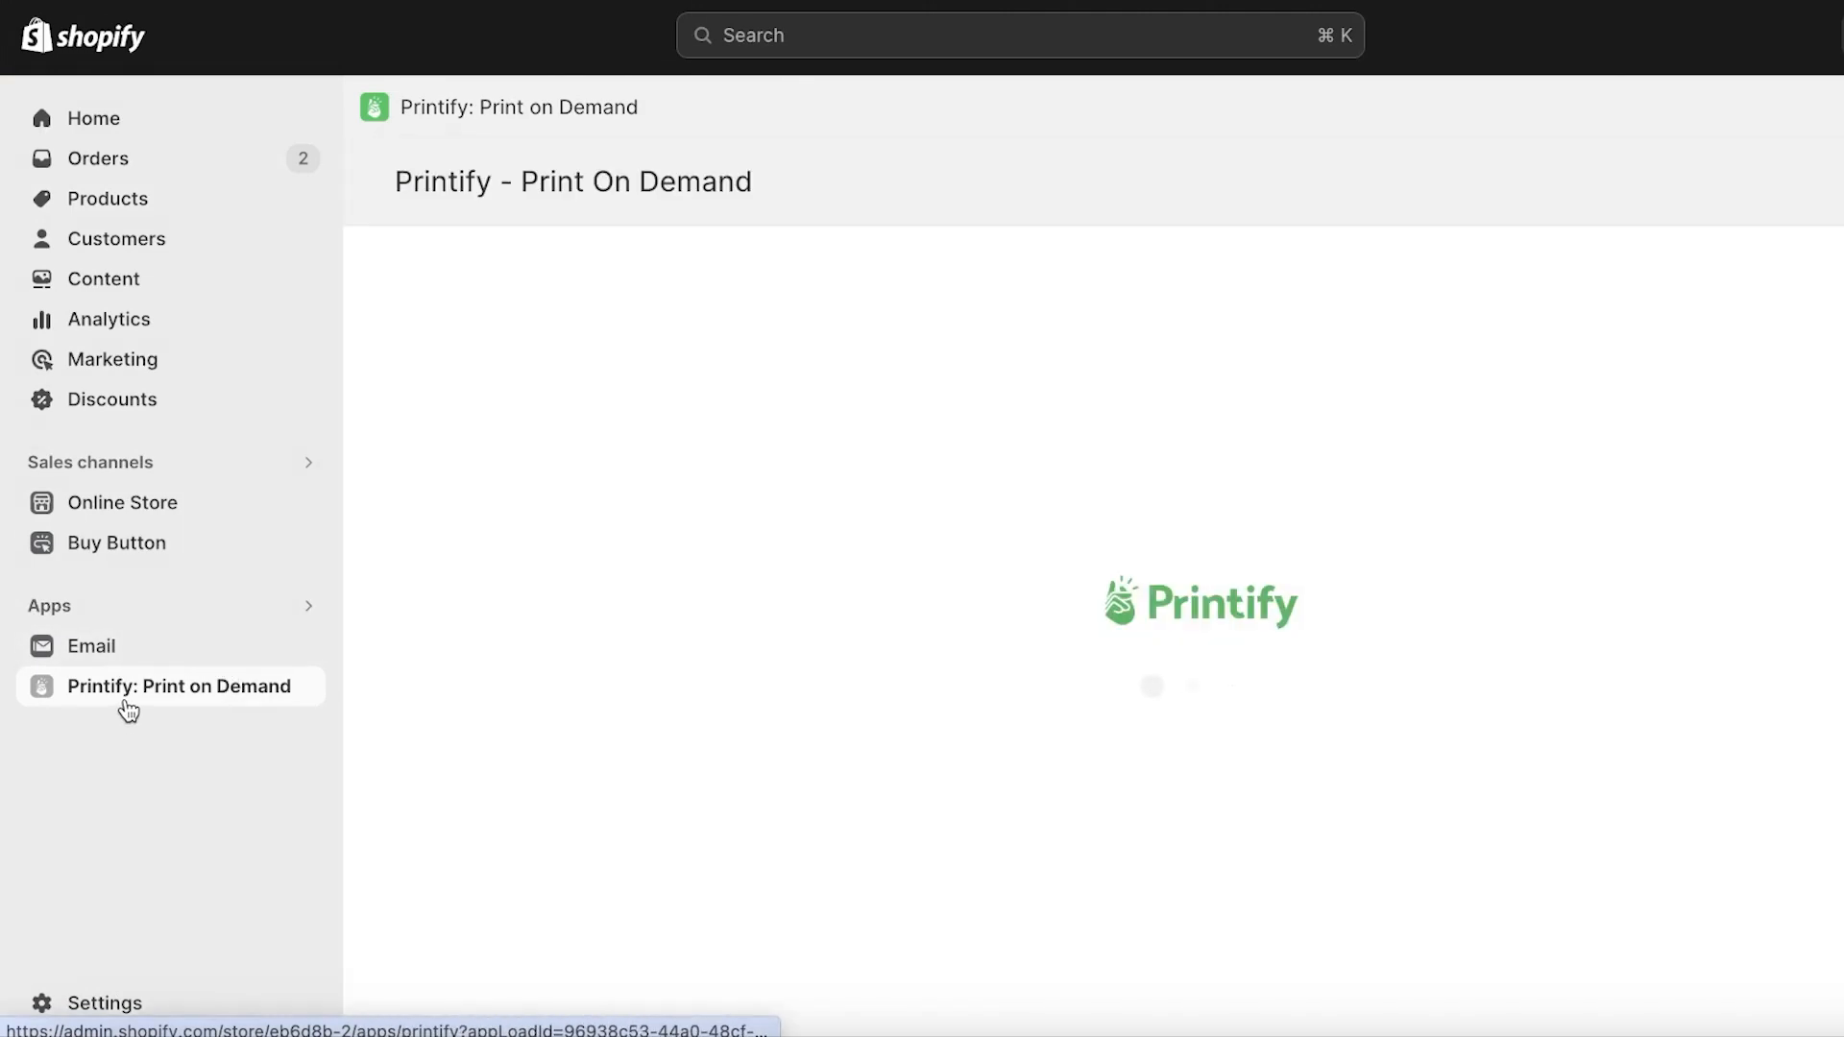
scroll(572, 683, down, 3)
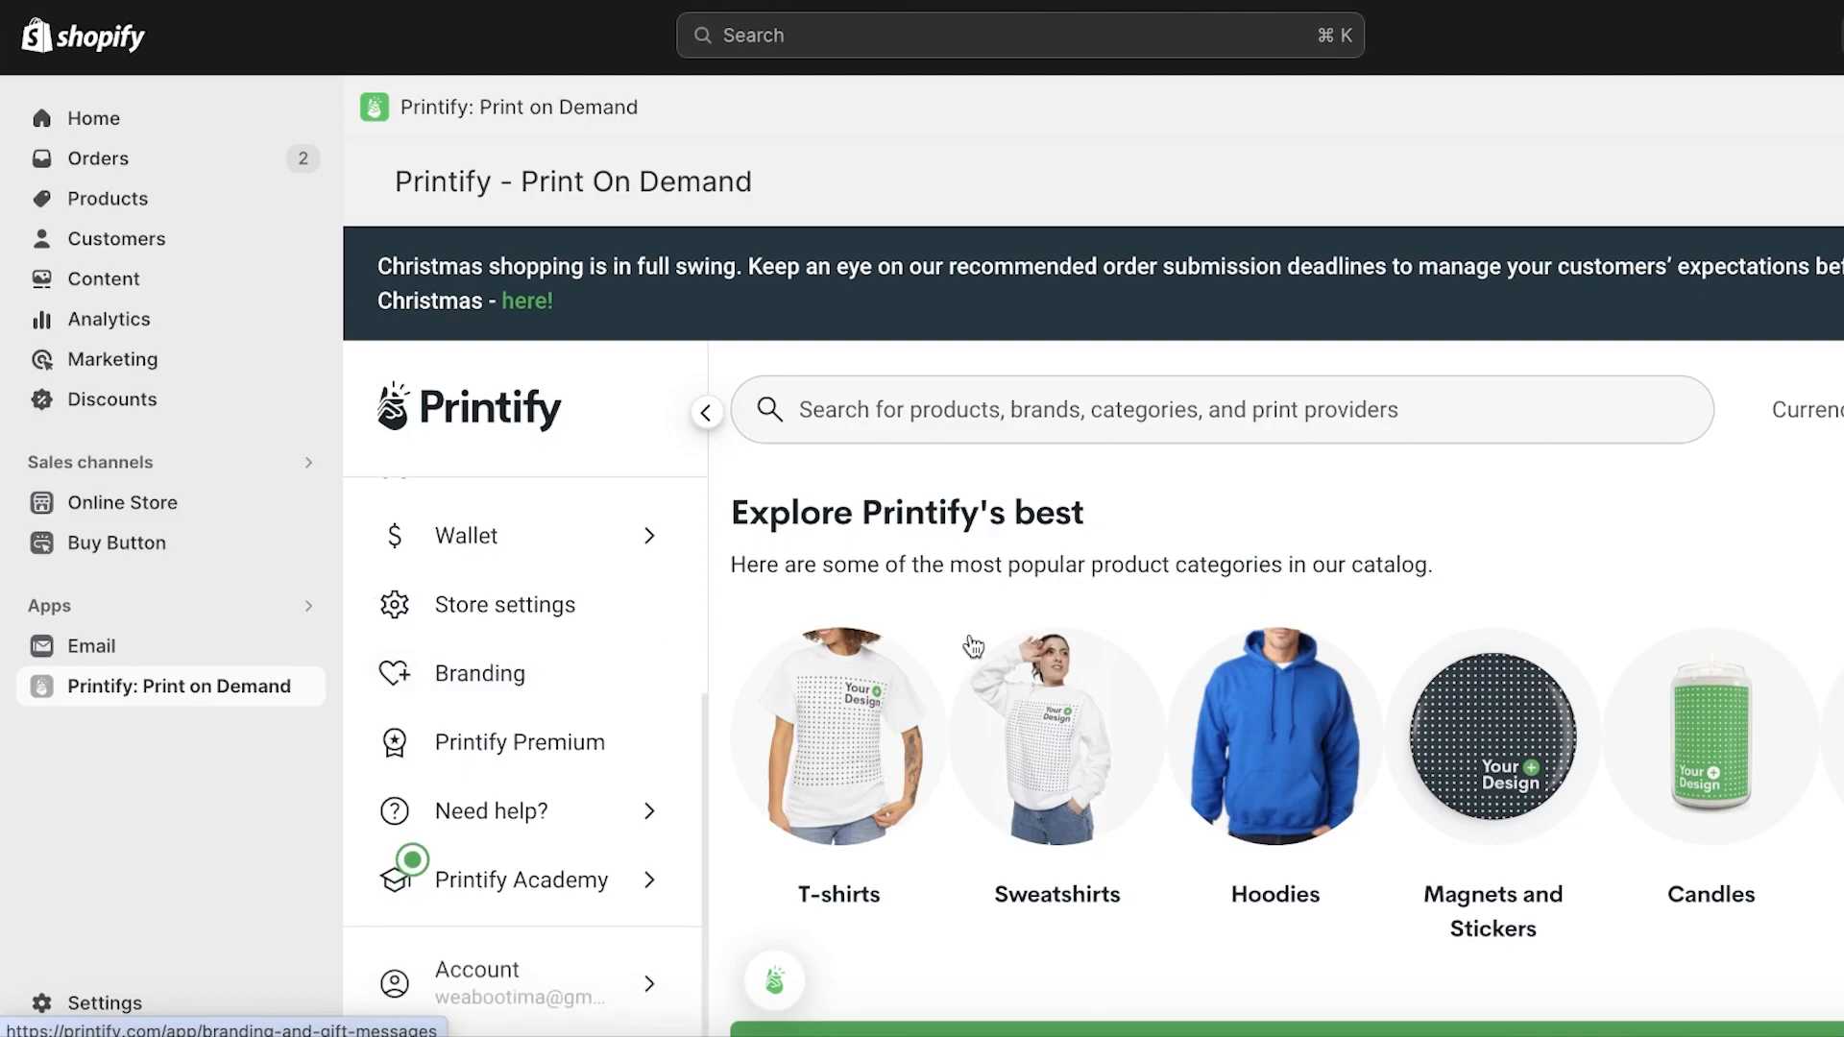
scroll(1449, 510, down, 10)
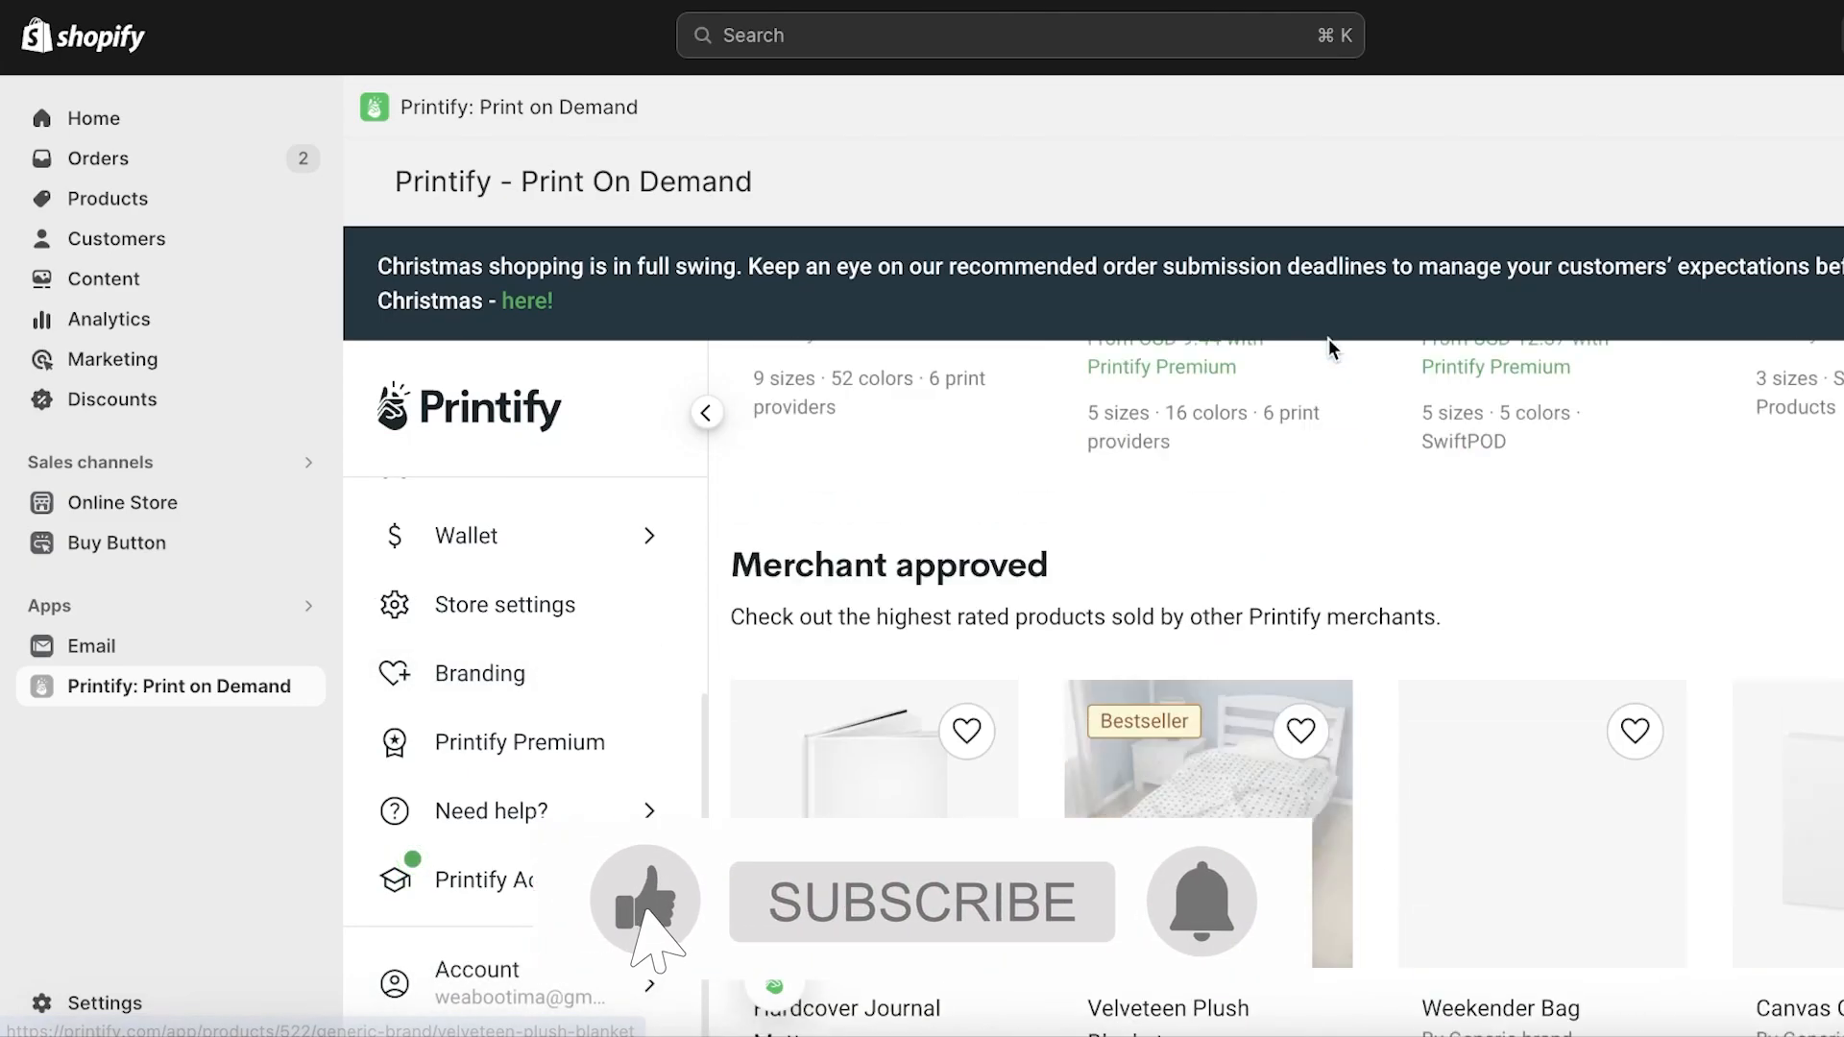